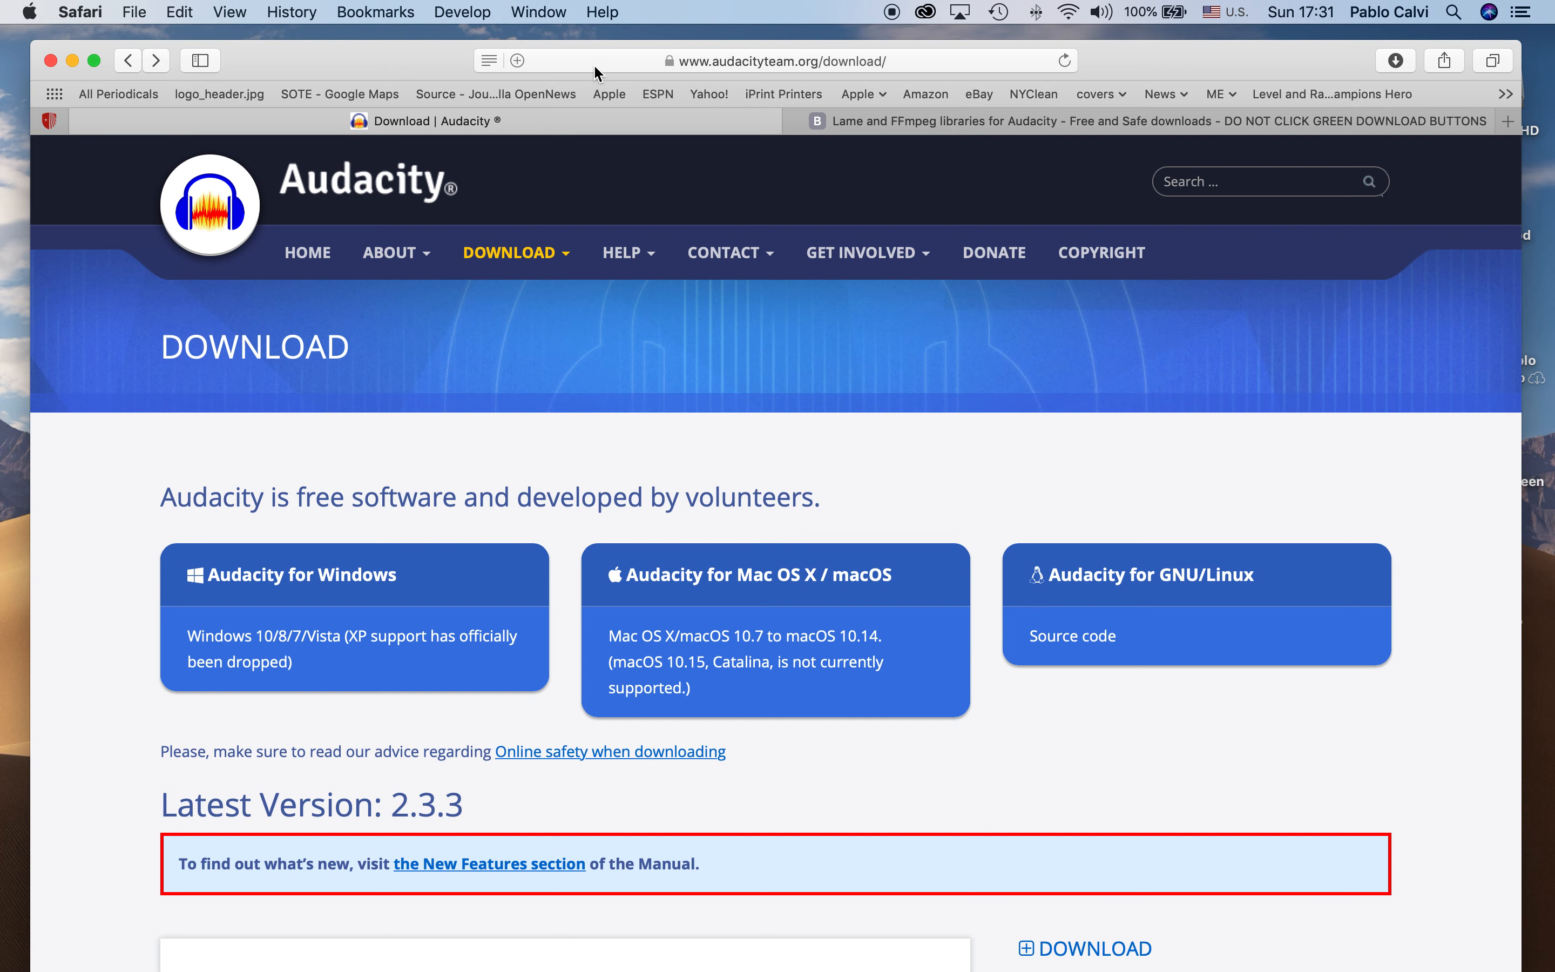
Search Google for "audacity" and open the official Audacity website.
click(594, 65)
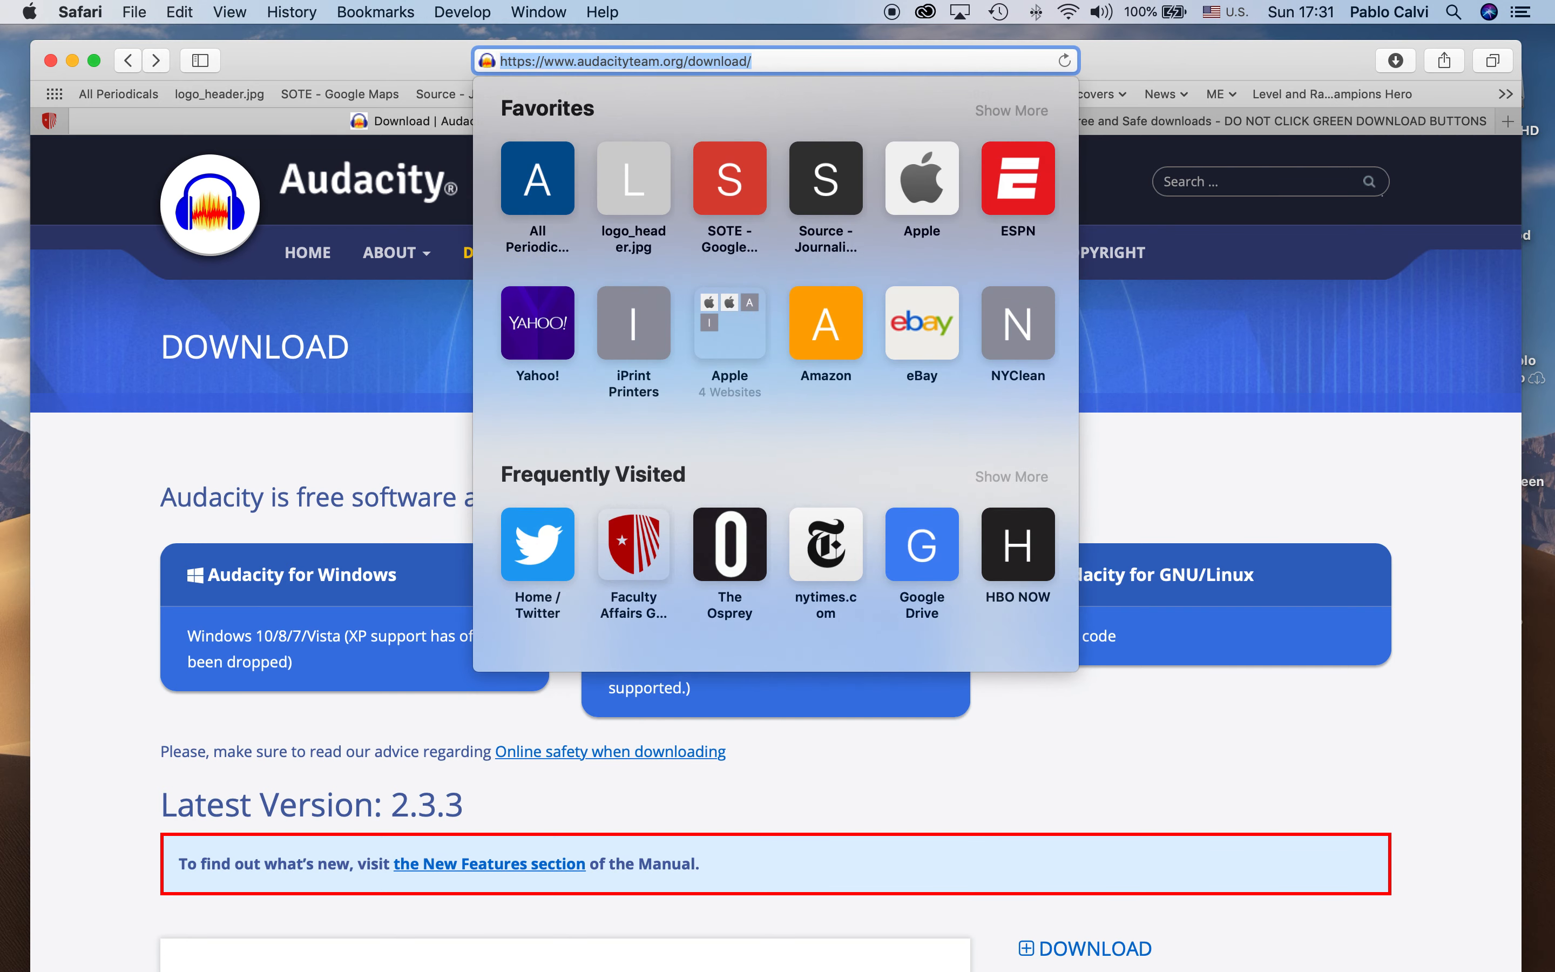
text(google)
key(Return)
text(audacity)
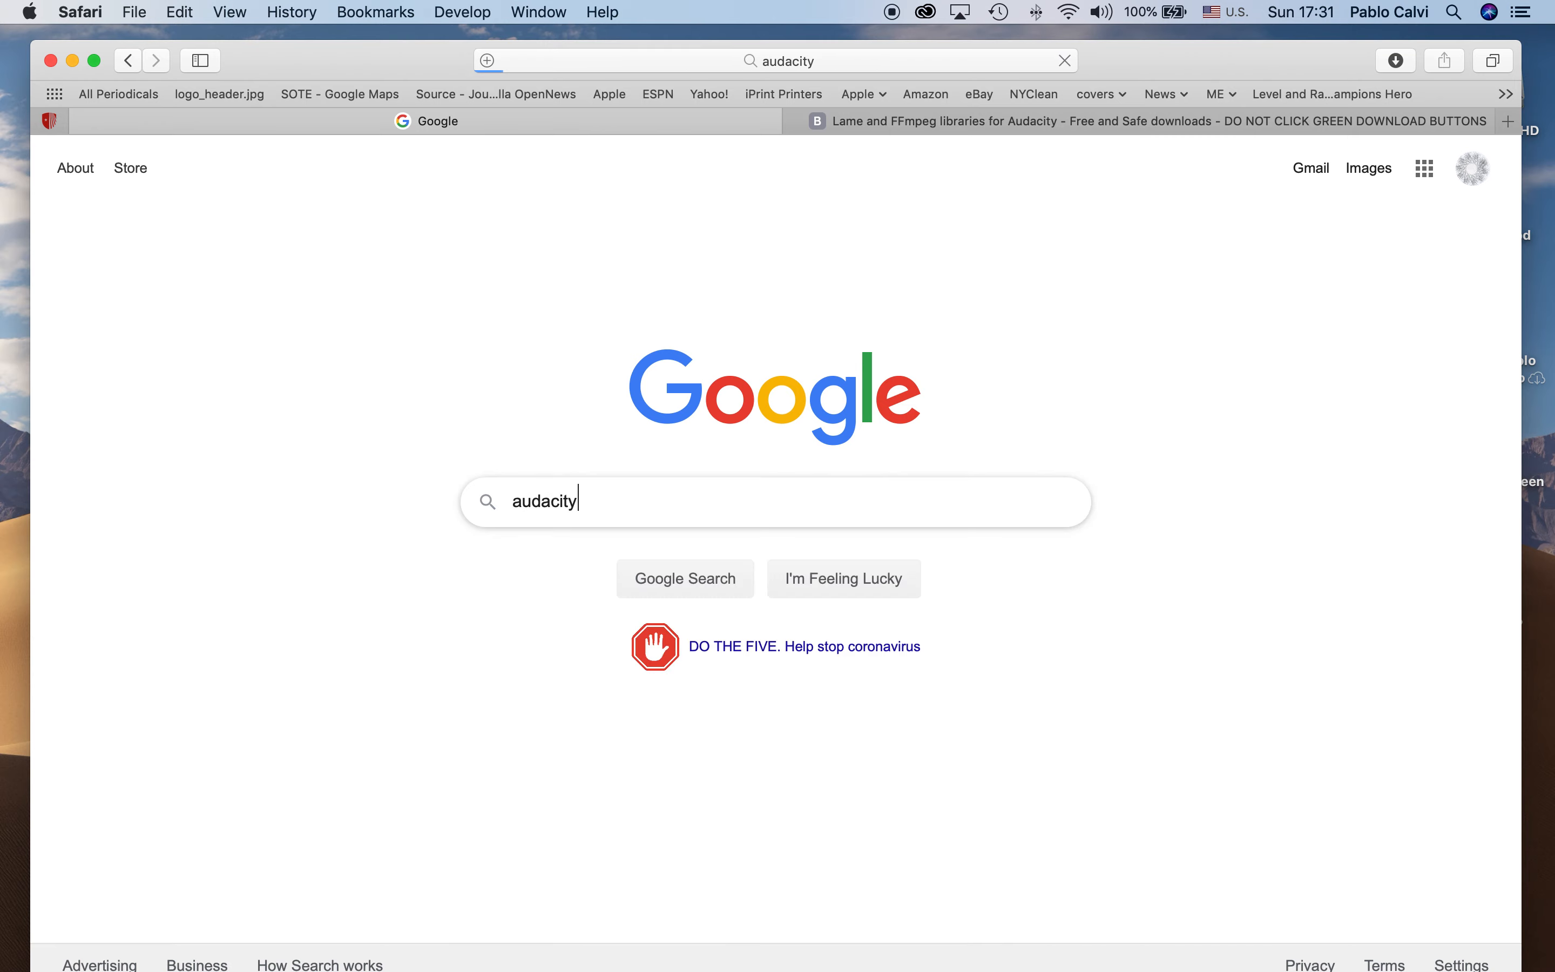
key(Return)
click(351, 365)
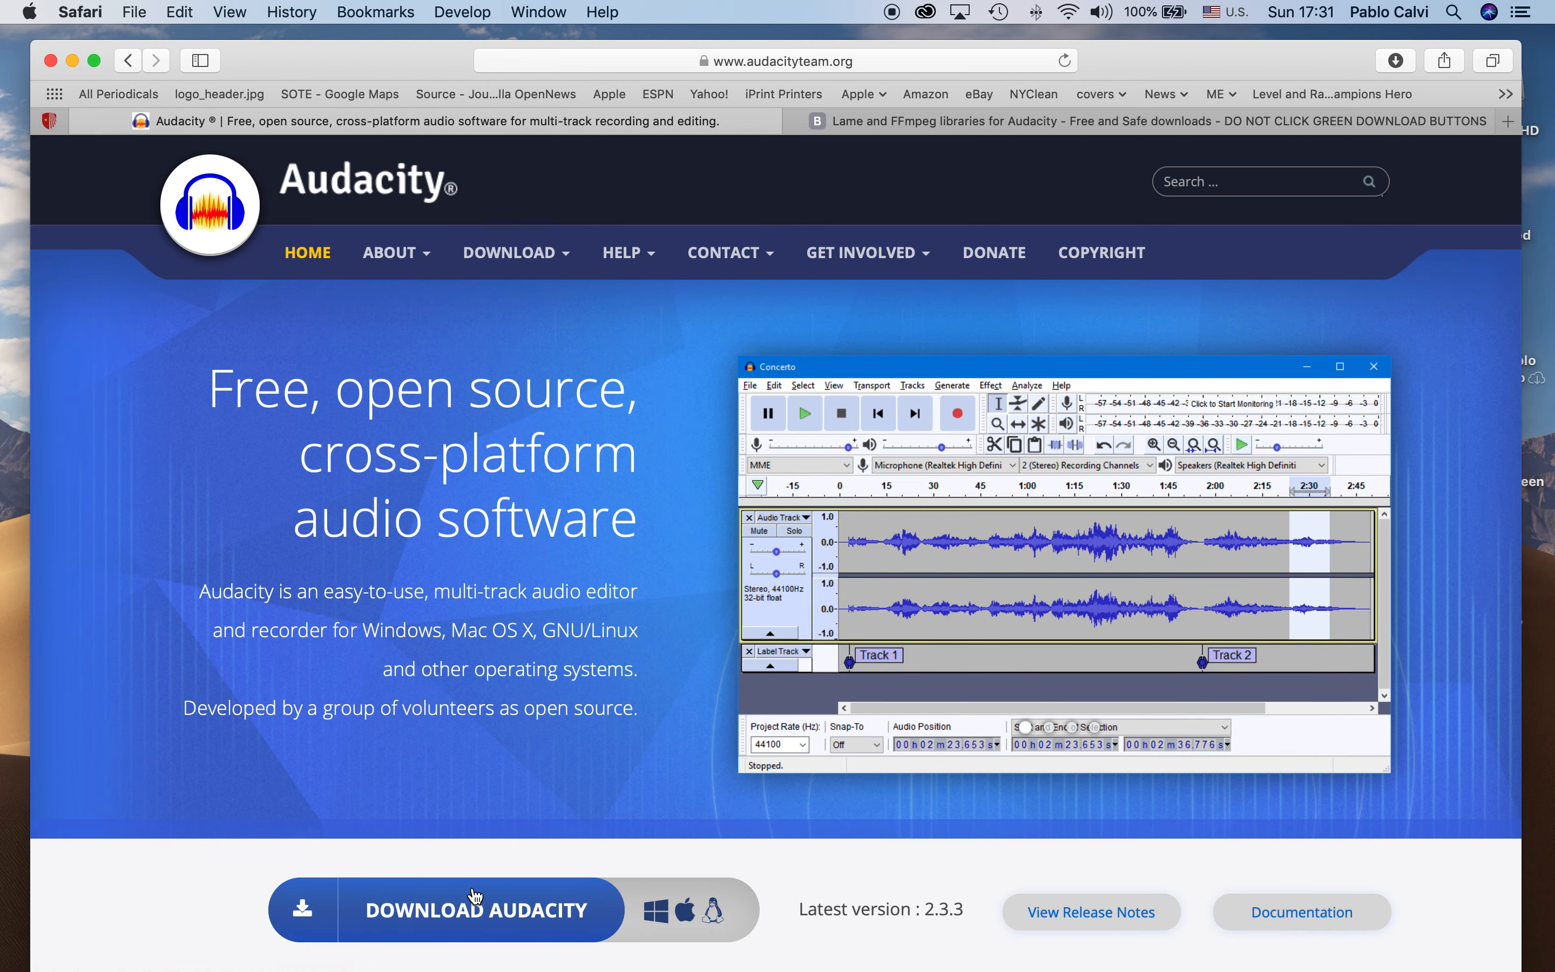
Open the Audacity download page for Mac OS X / macOS and read through its download and installation instructions.
click(476, 909)
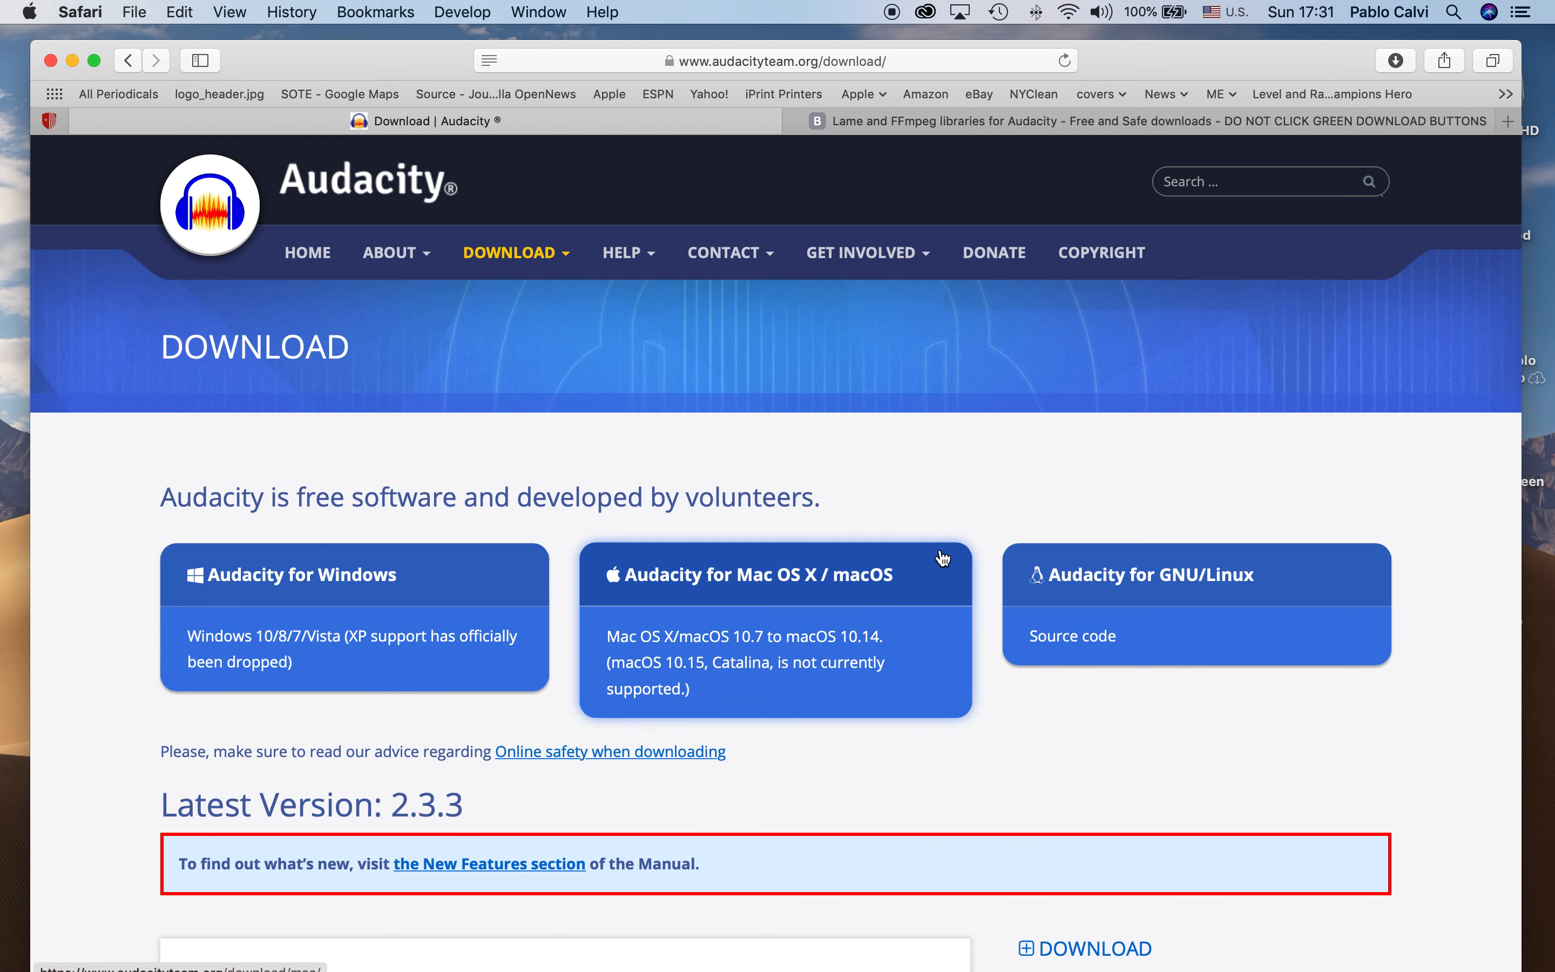
click(737, 580)
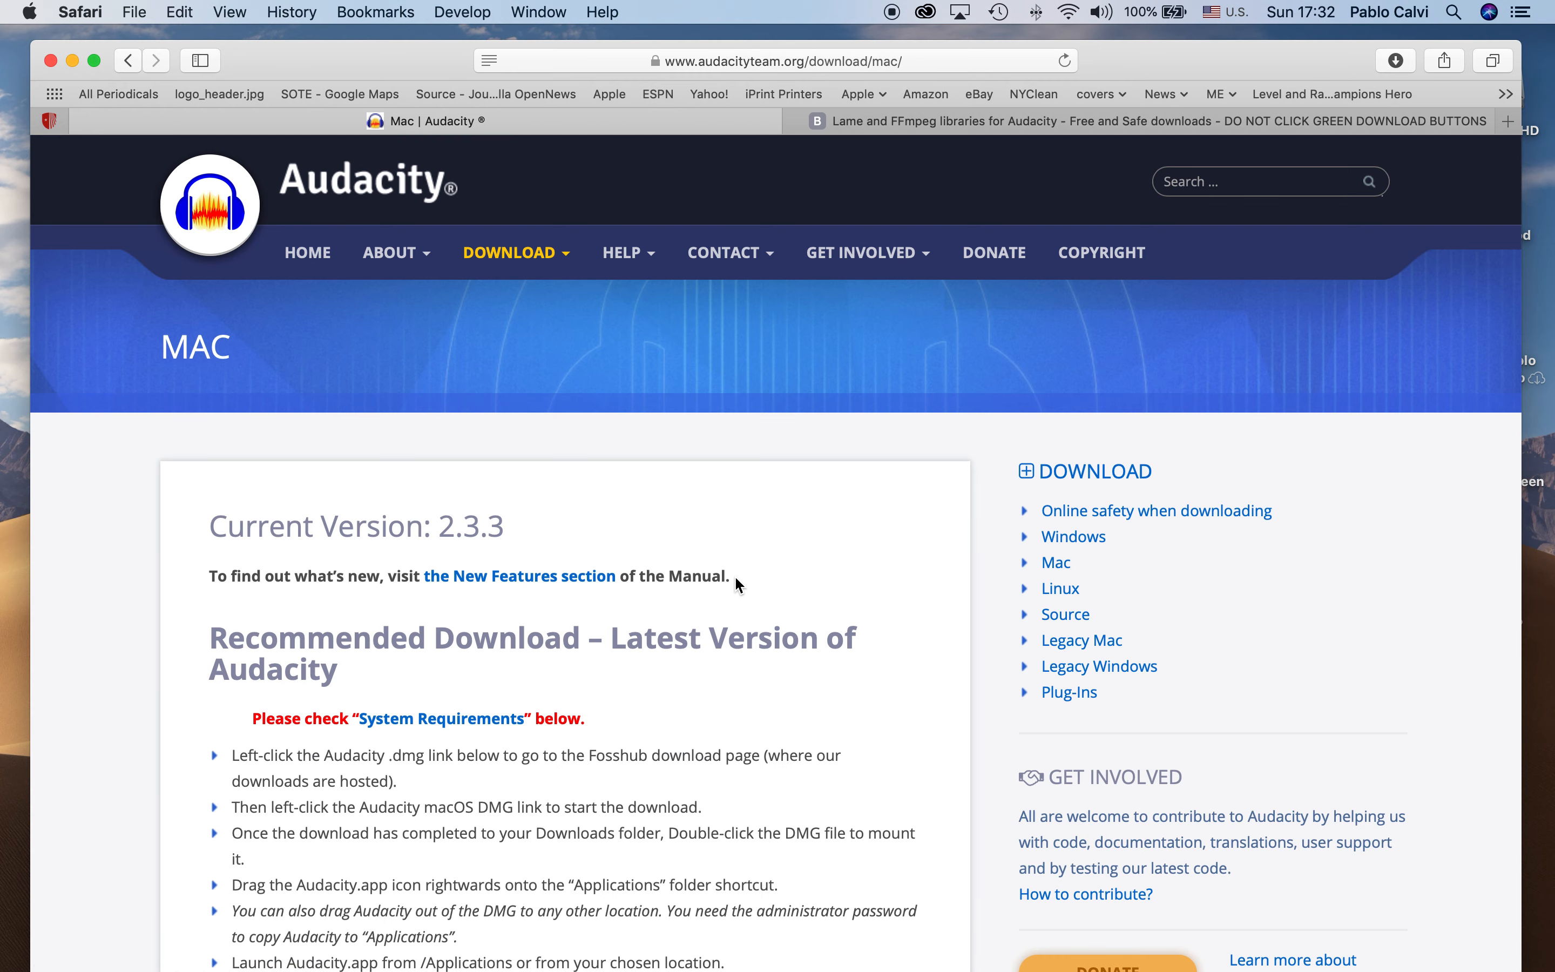
scroll(736, 578, down, 5)
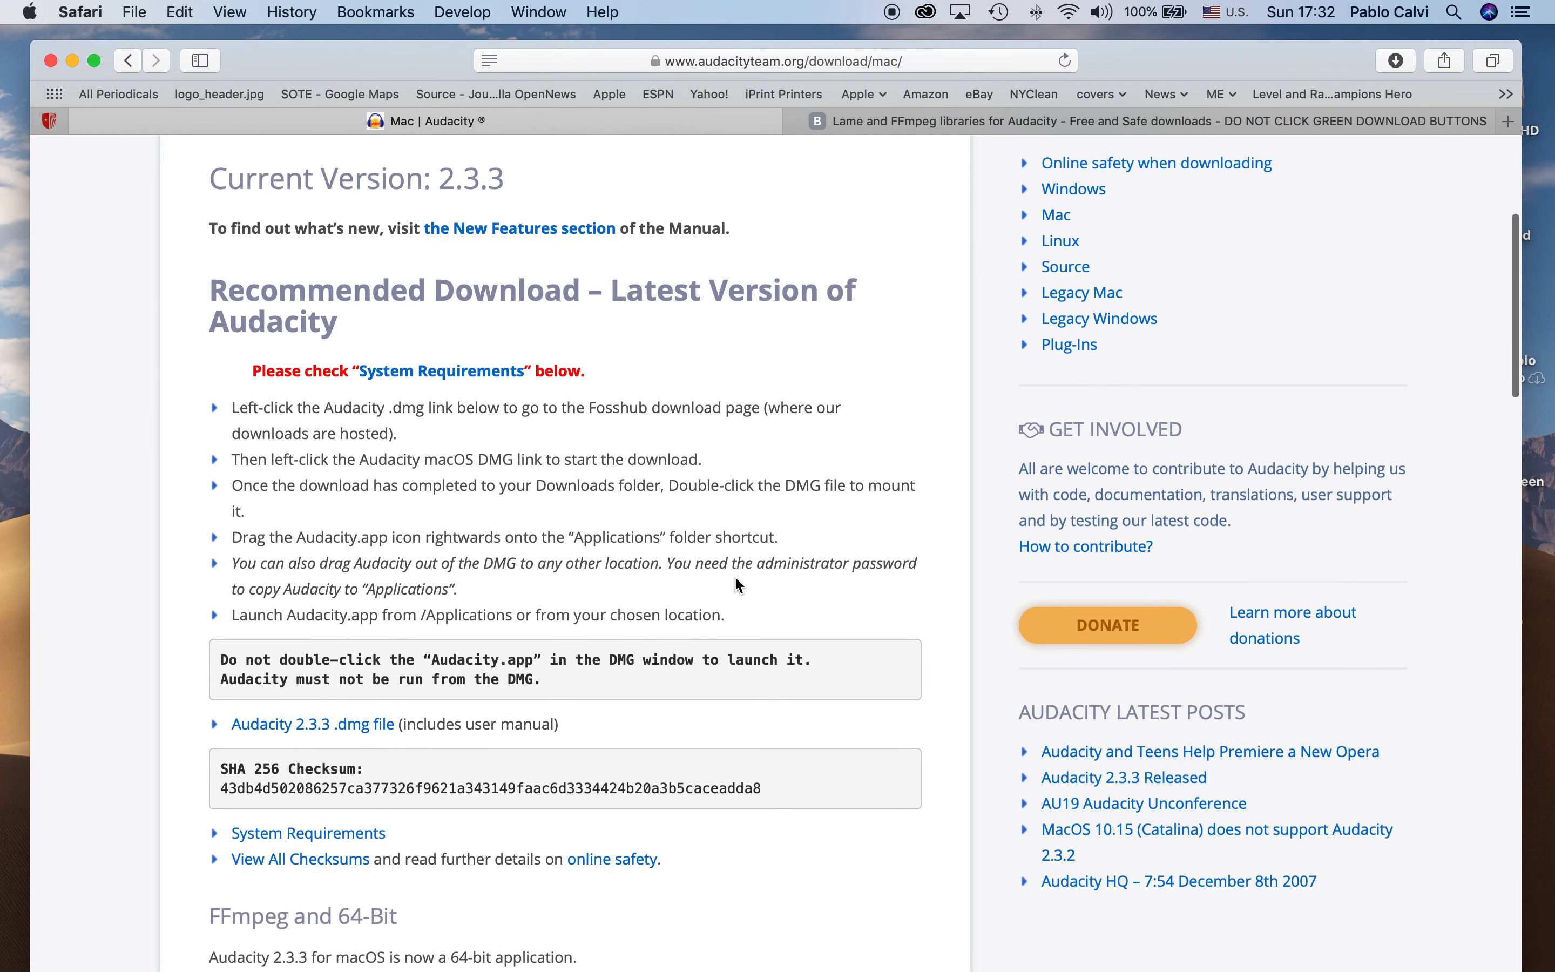
scroll(736, 578, down, 3)
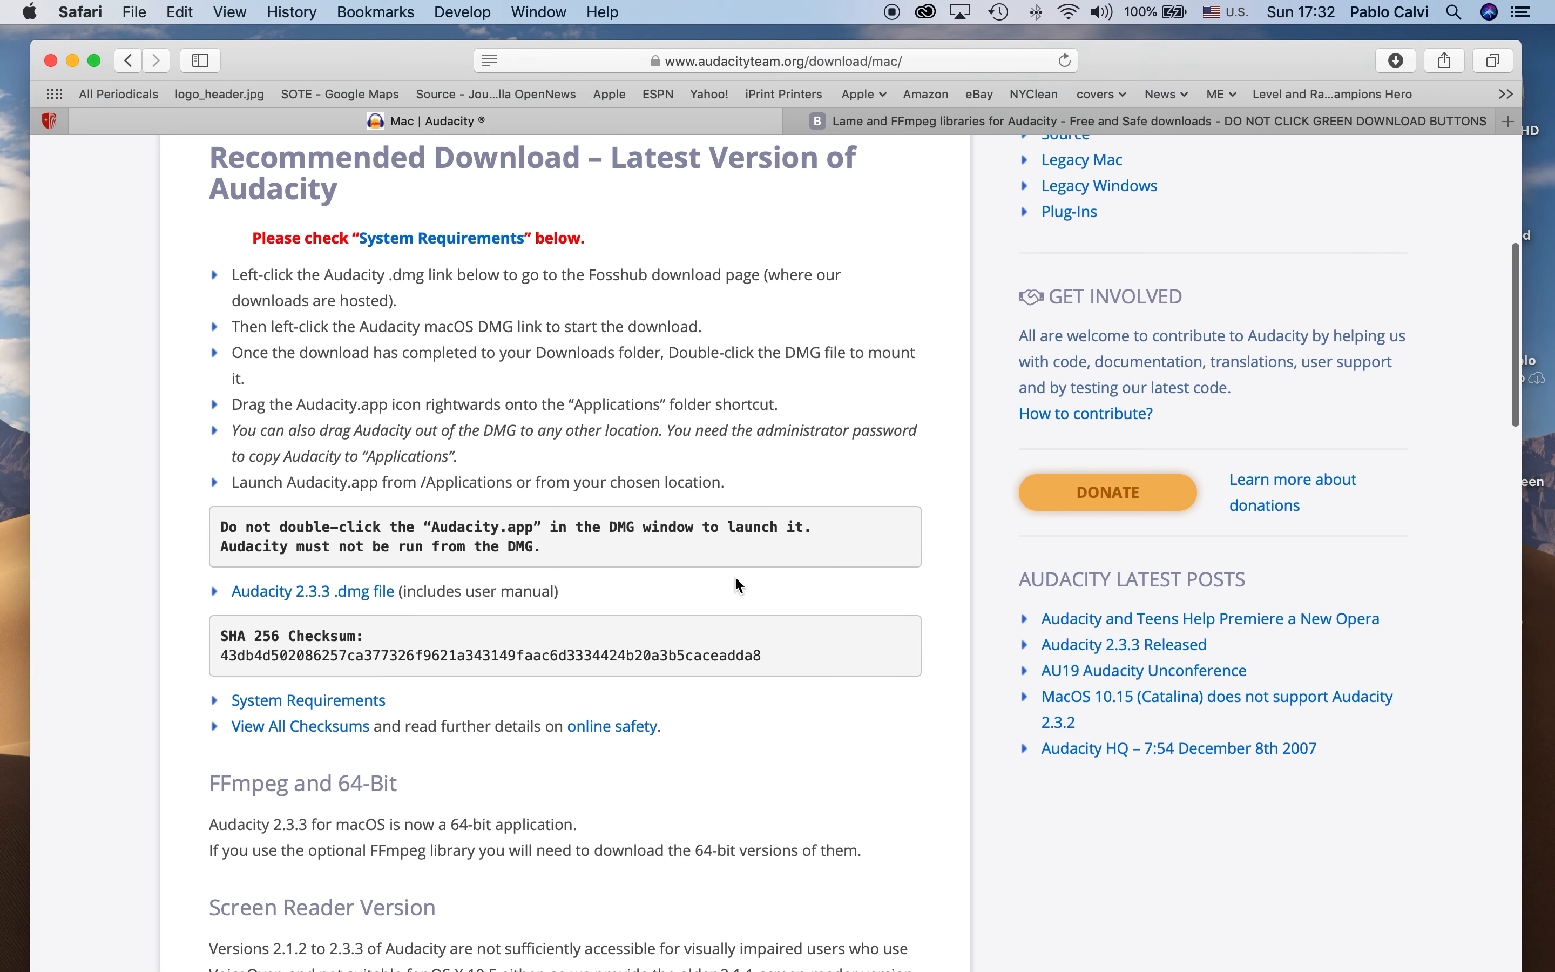
scroll(737, 581, down, 8)
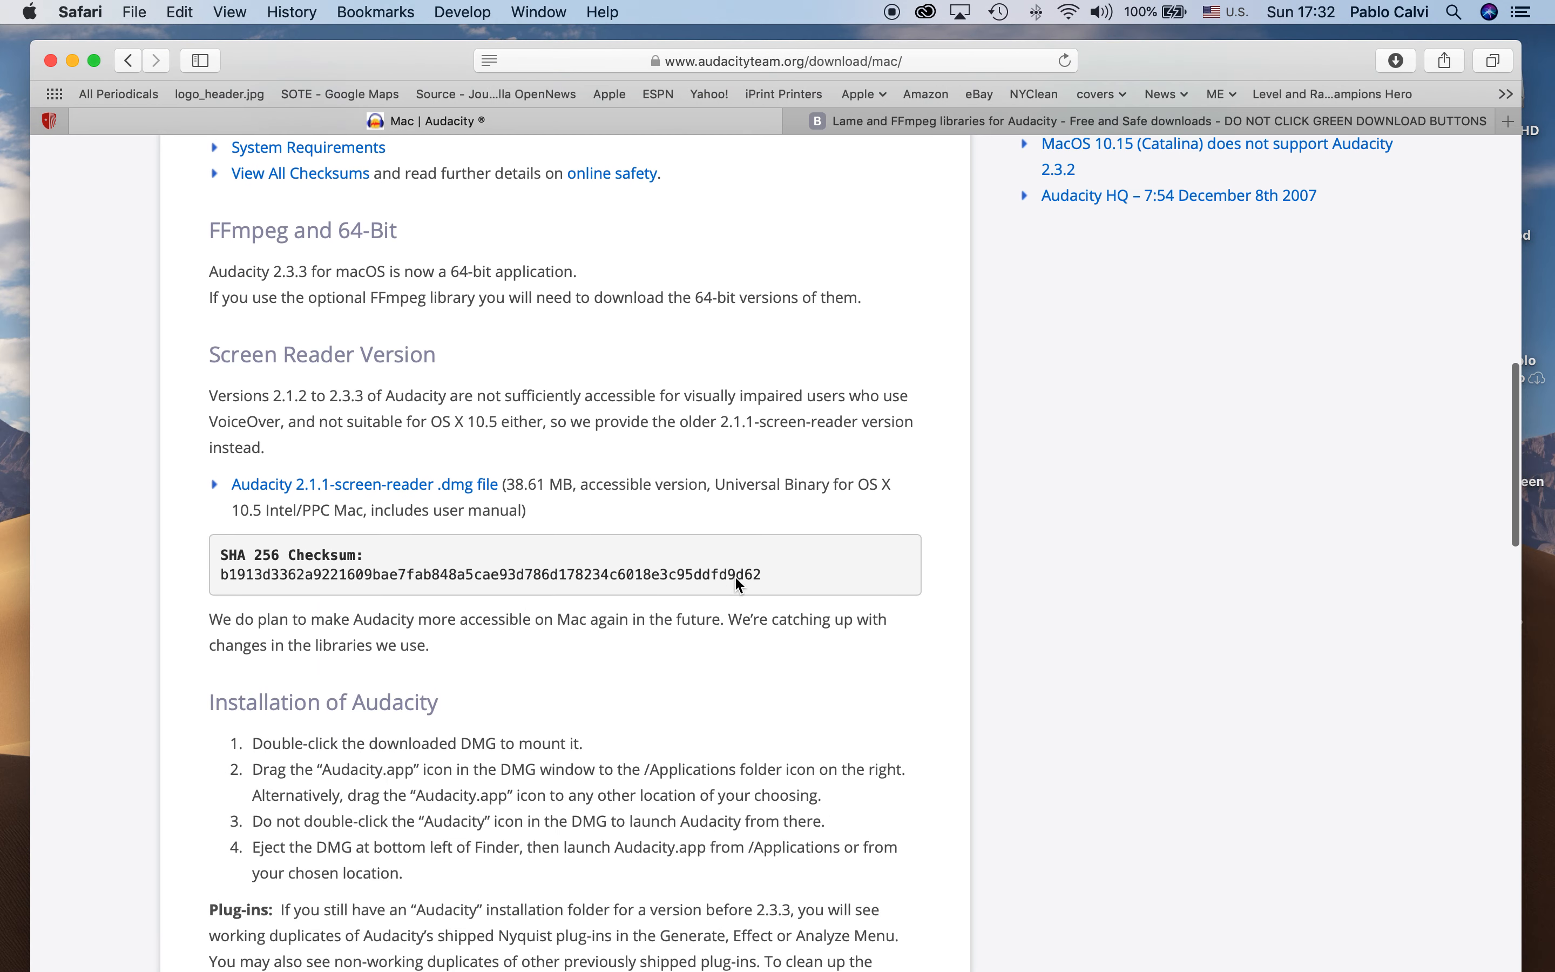
scroll(739, 581, down, 5)
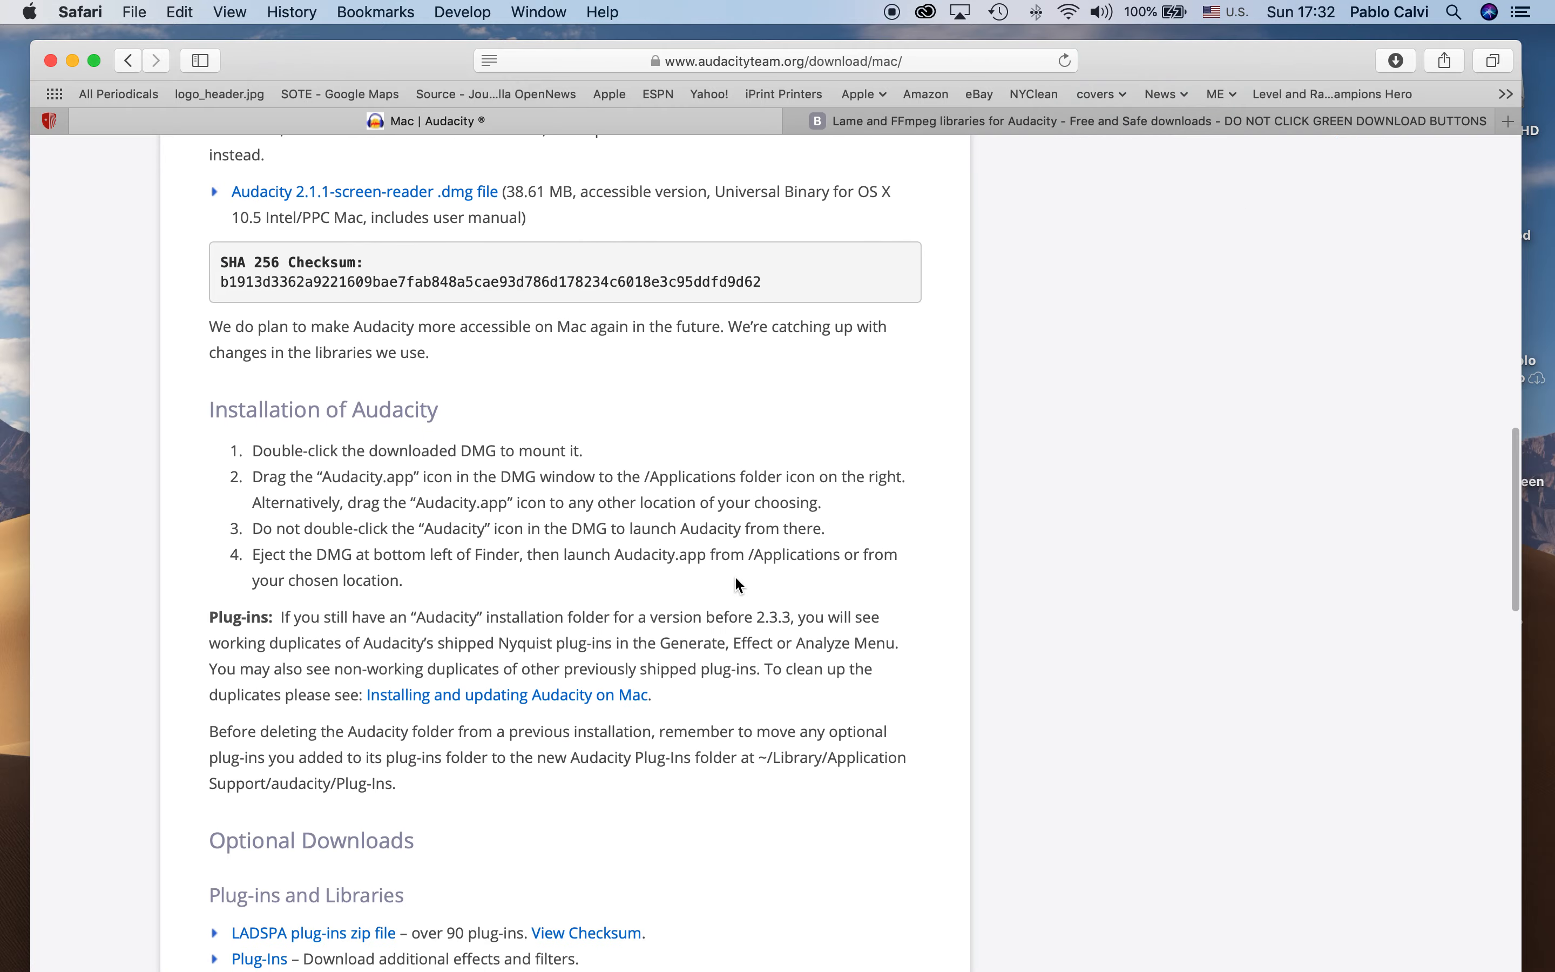
scroll(739, 585, up, 15)
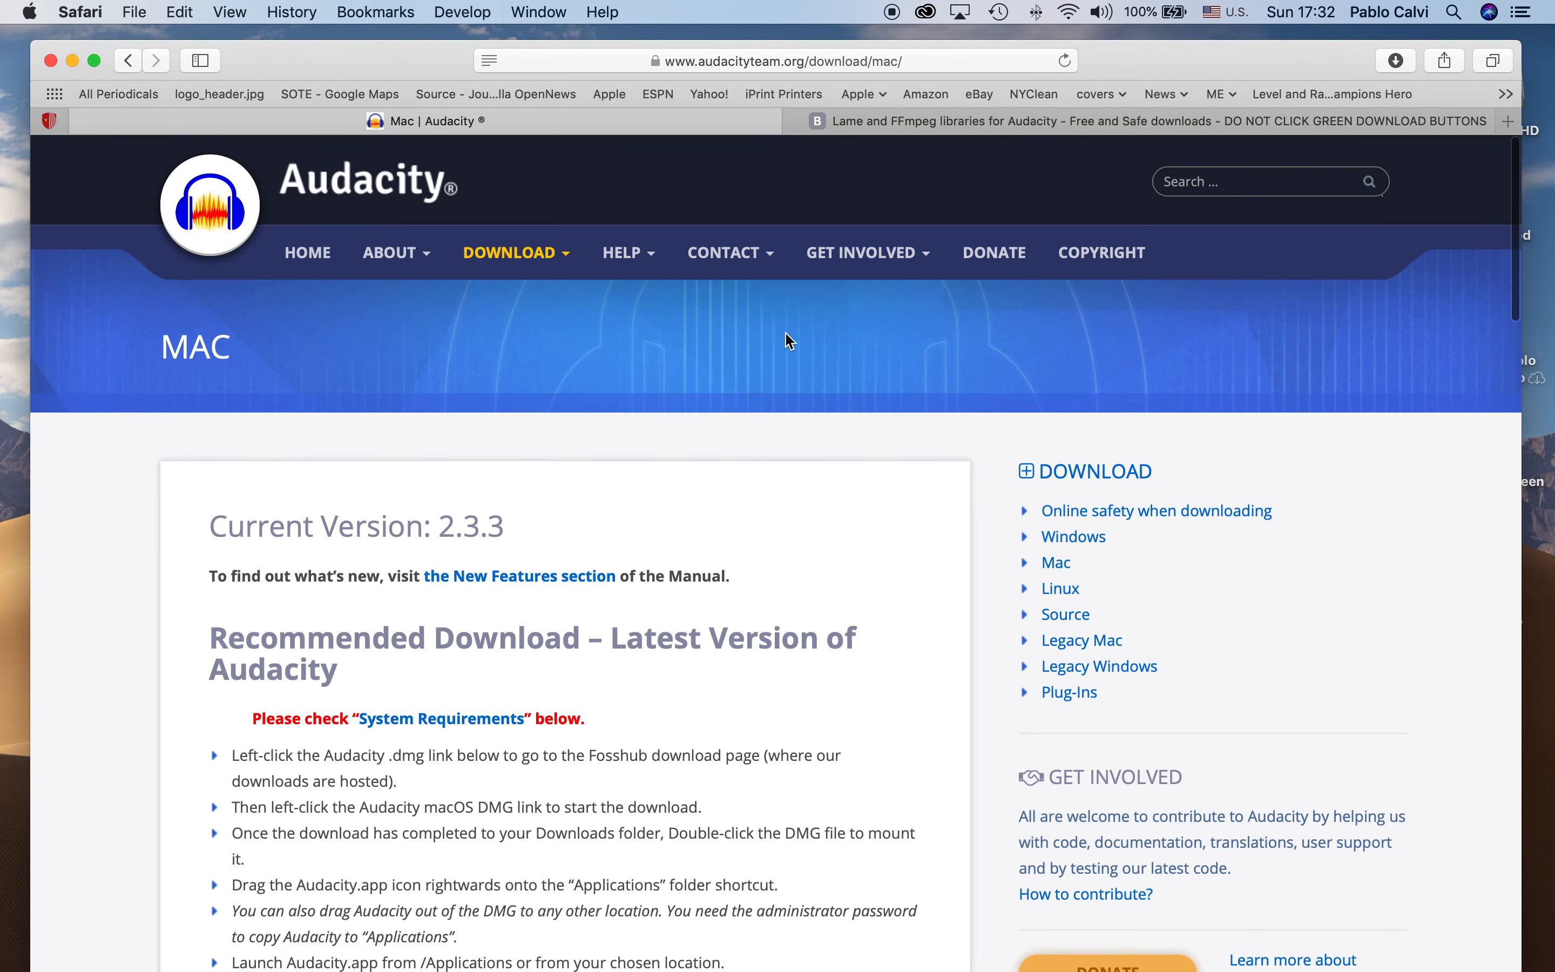
Examine the Mac page's installation notes, FFmpeg information and optional plug-ins and libraries alongside the LAME and FFmpeg libraries page.
click(991, 120)
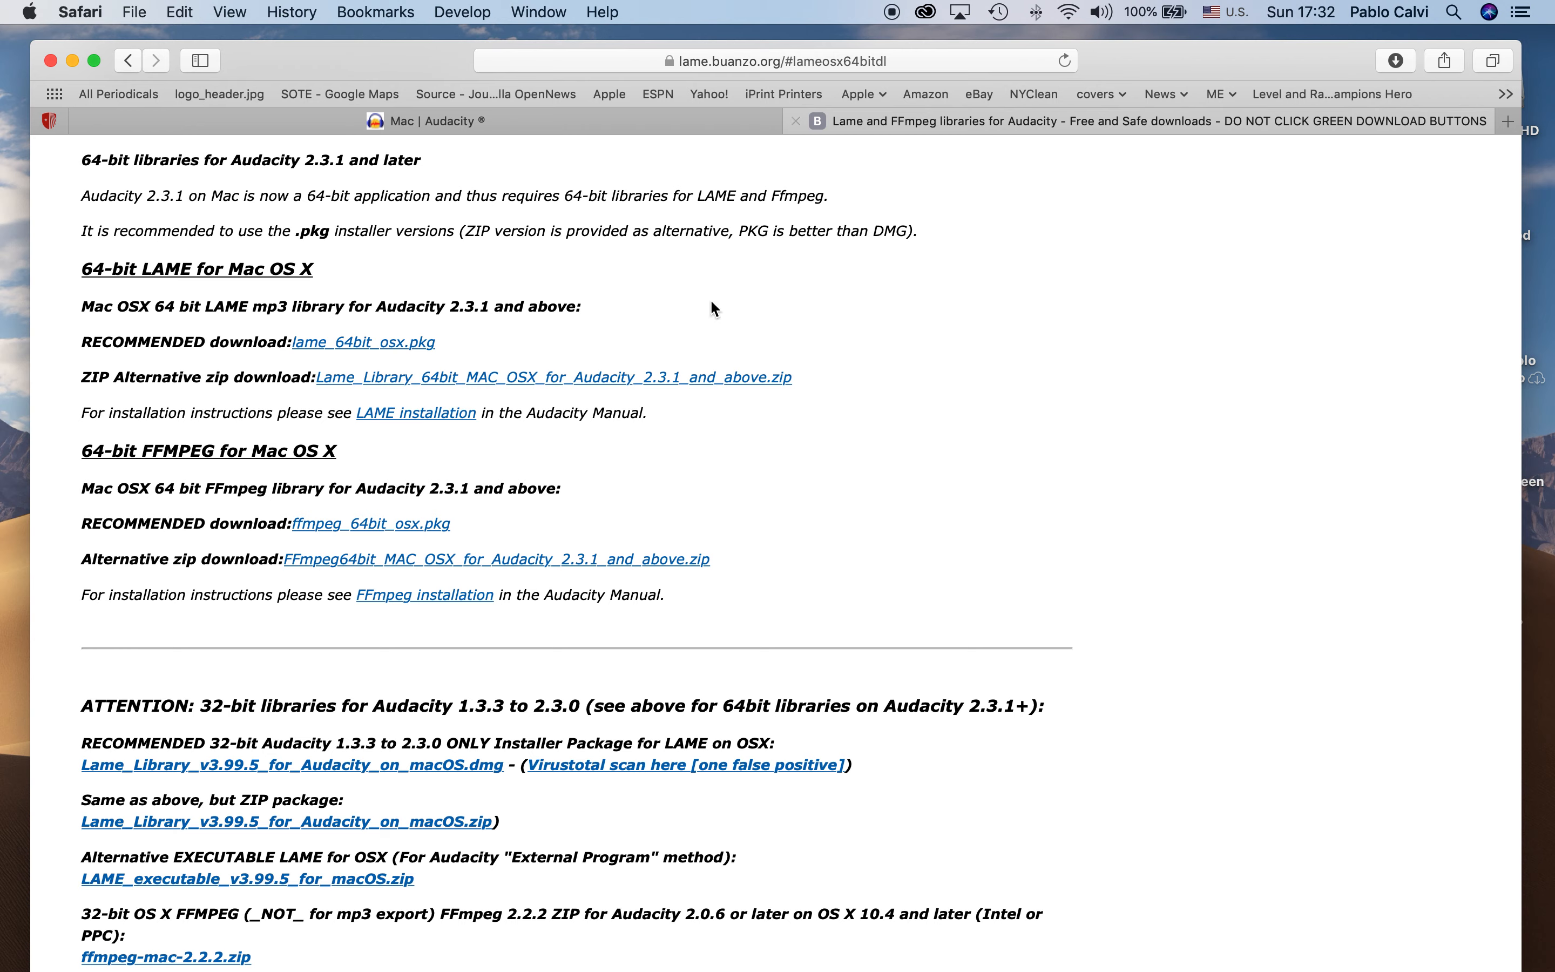
click(705, 122)
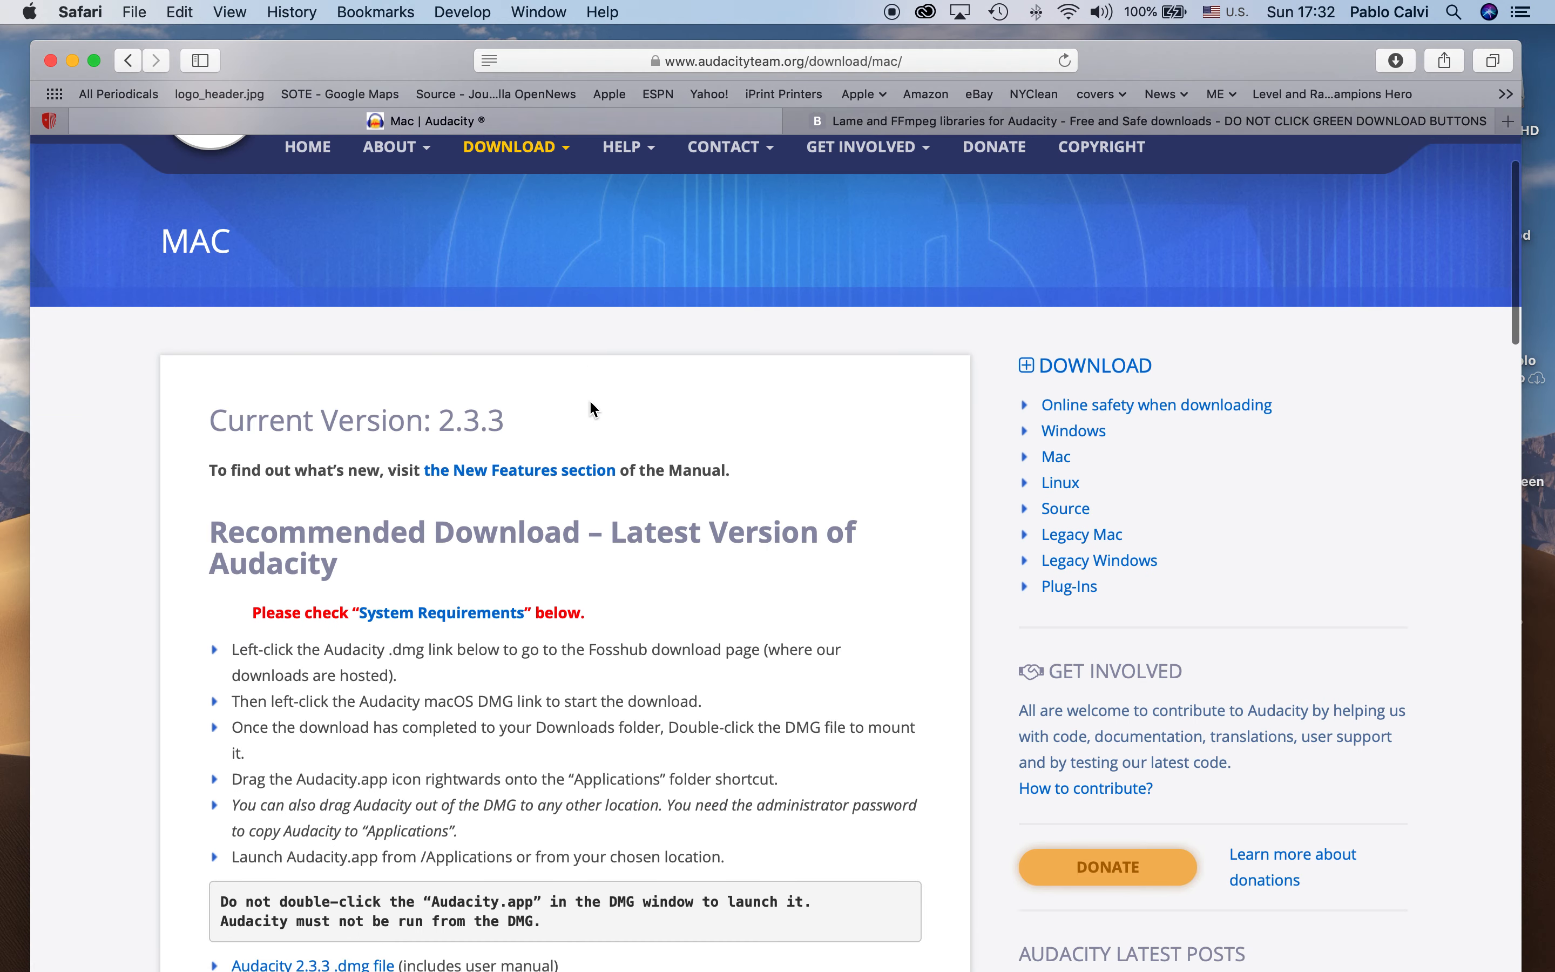
scroll(592, 409, down, 5)
scroll(589, 401, down, 12)
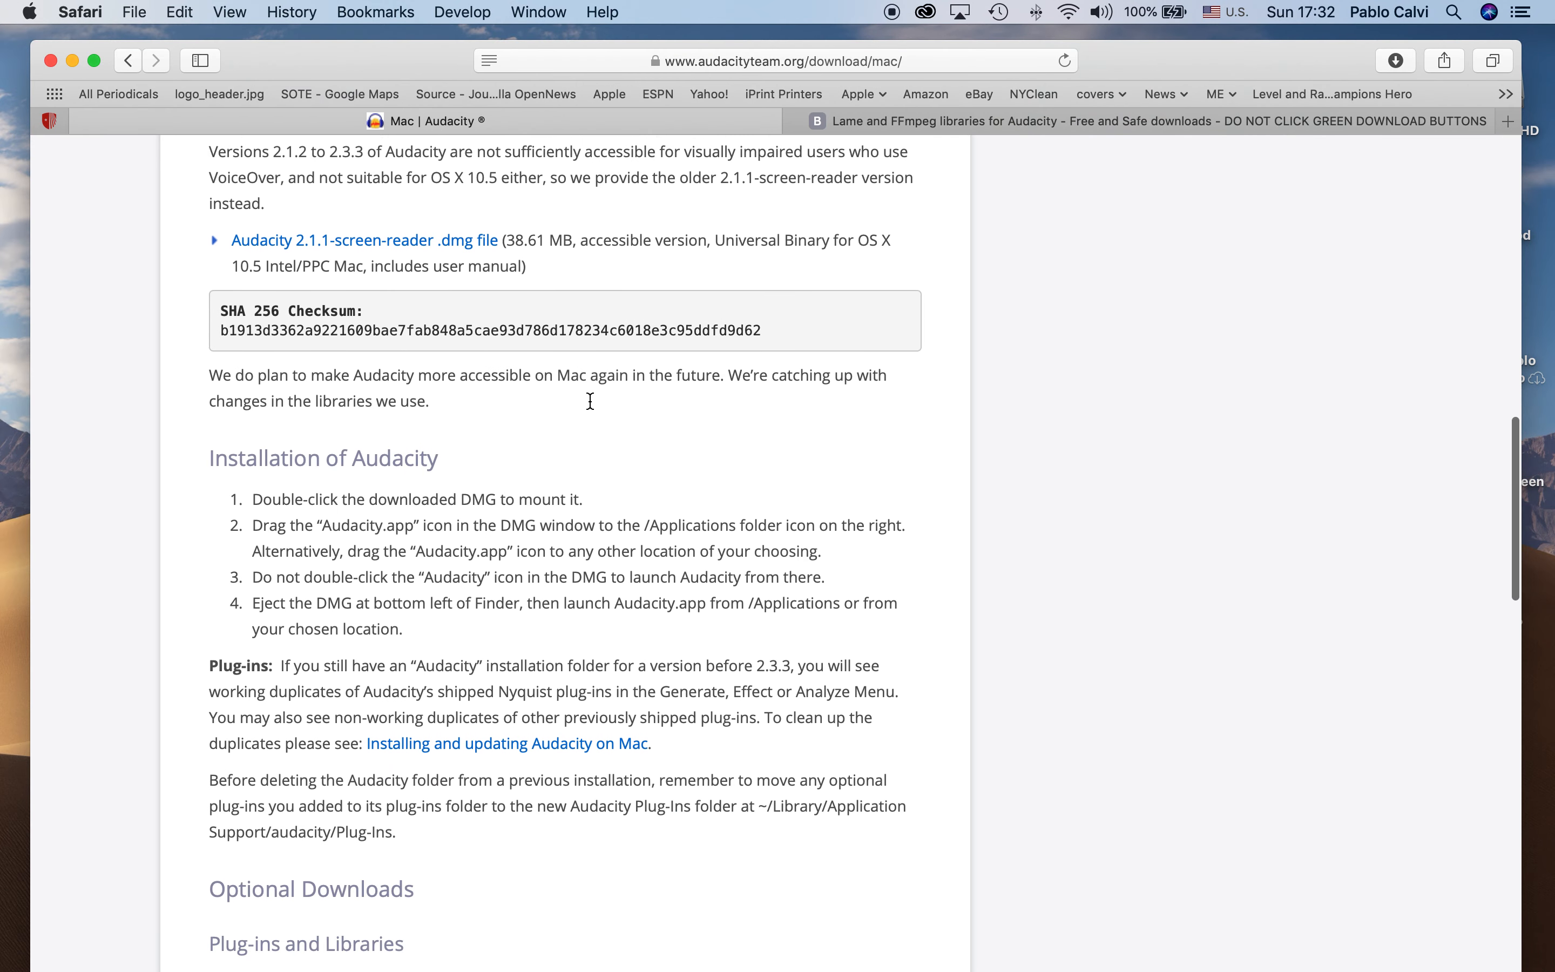
scroll(591, 401, down, 6)
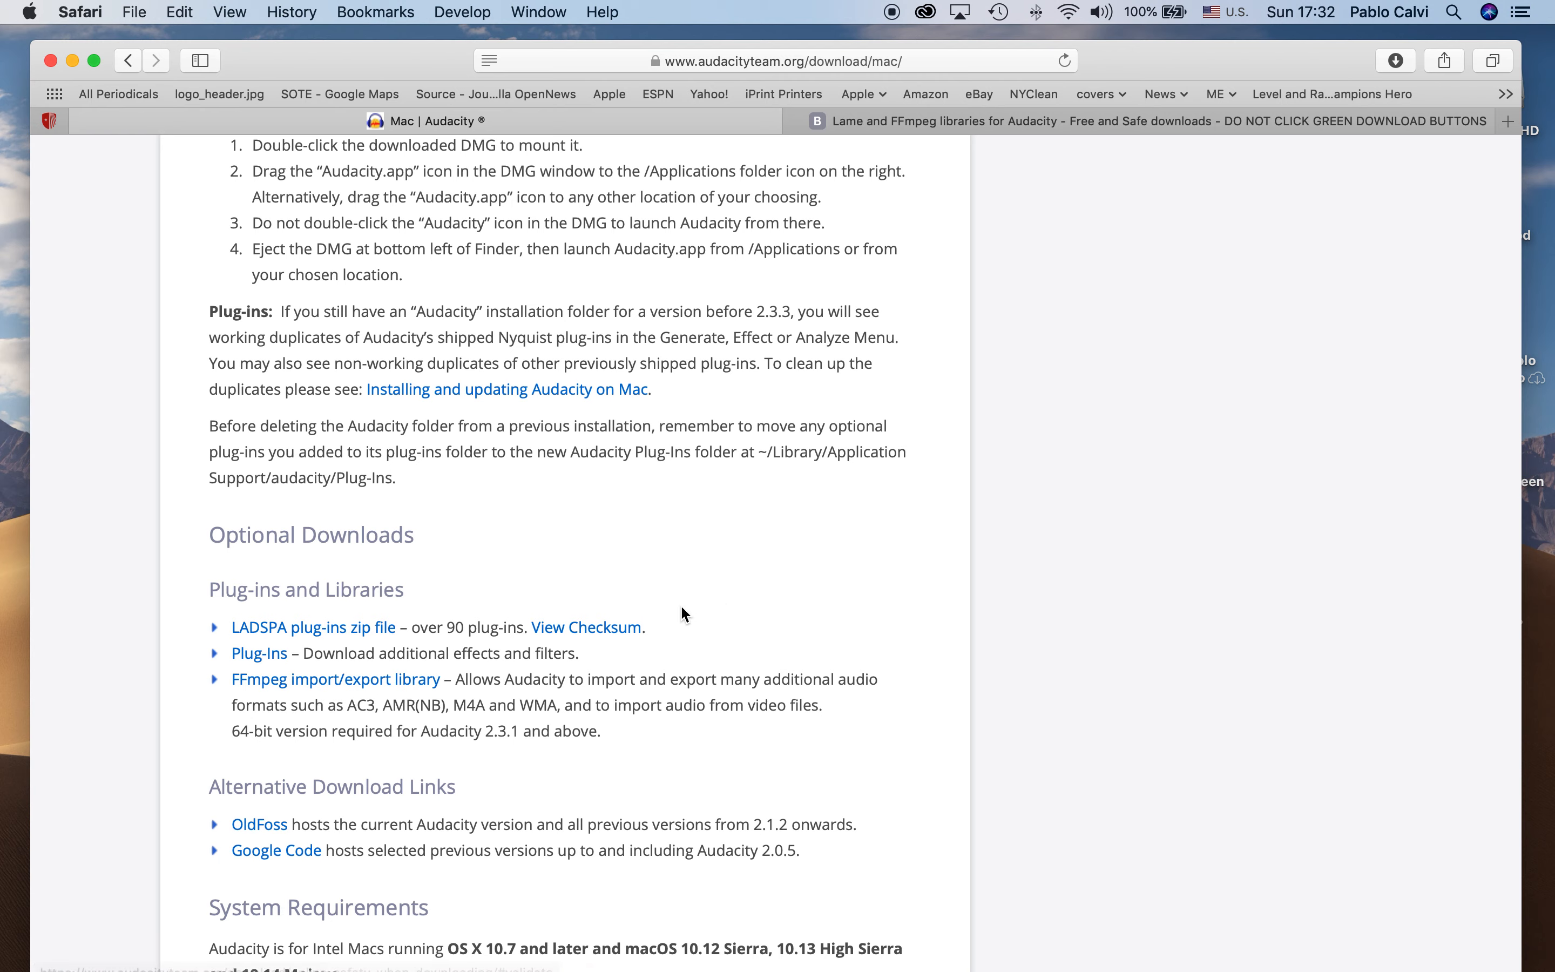
scroll(729, 573, down, 2)
scroll(729, 573, up, 8)
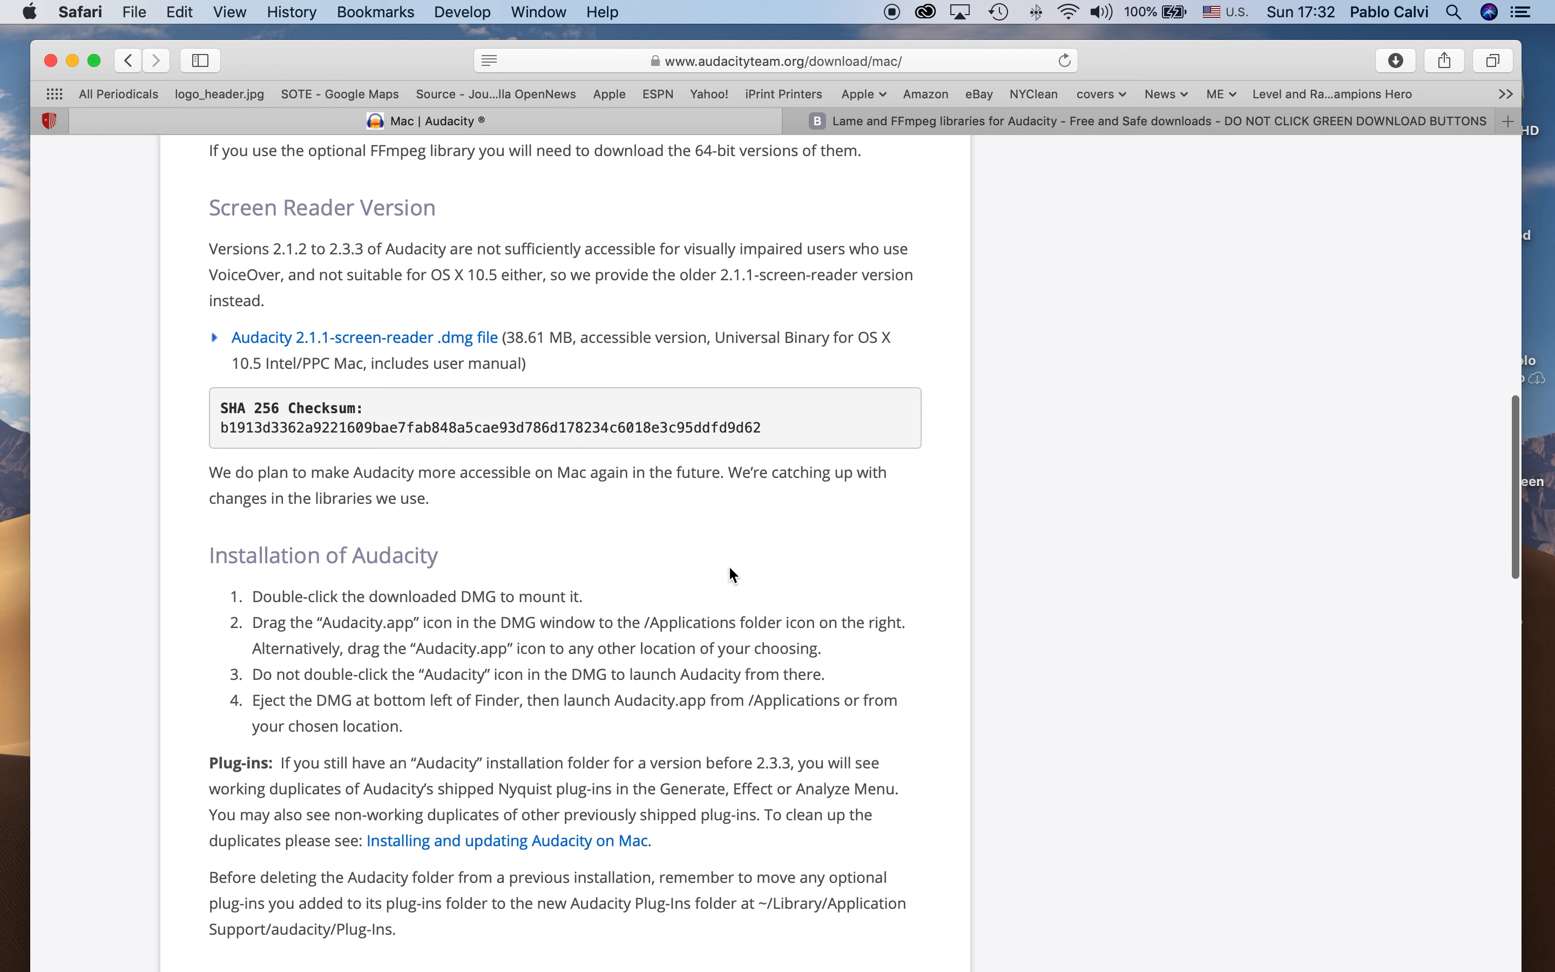
scroll(733, 574, up, 3)
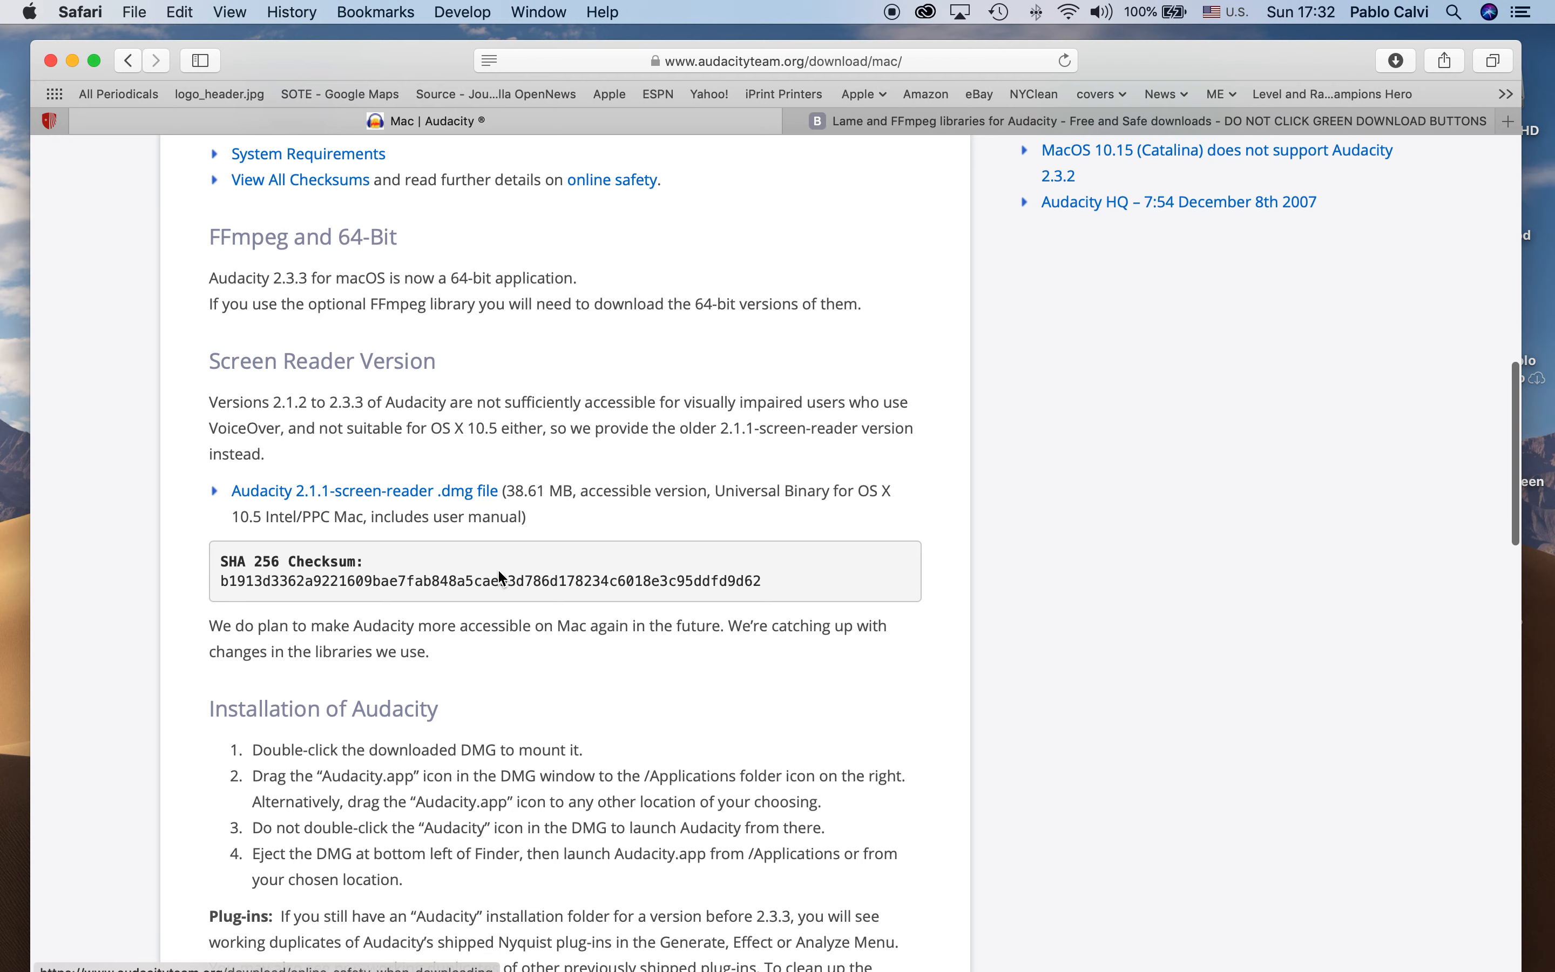
scroll(496, 762, down, 5)
scroll(496, 762, up, 7)
Review the LAME and FFmpeg libraries page, including its introductory notes and the 64-bit Mac OS X downloads.
click(991, 121)
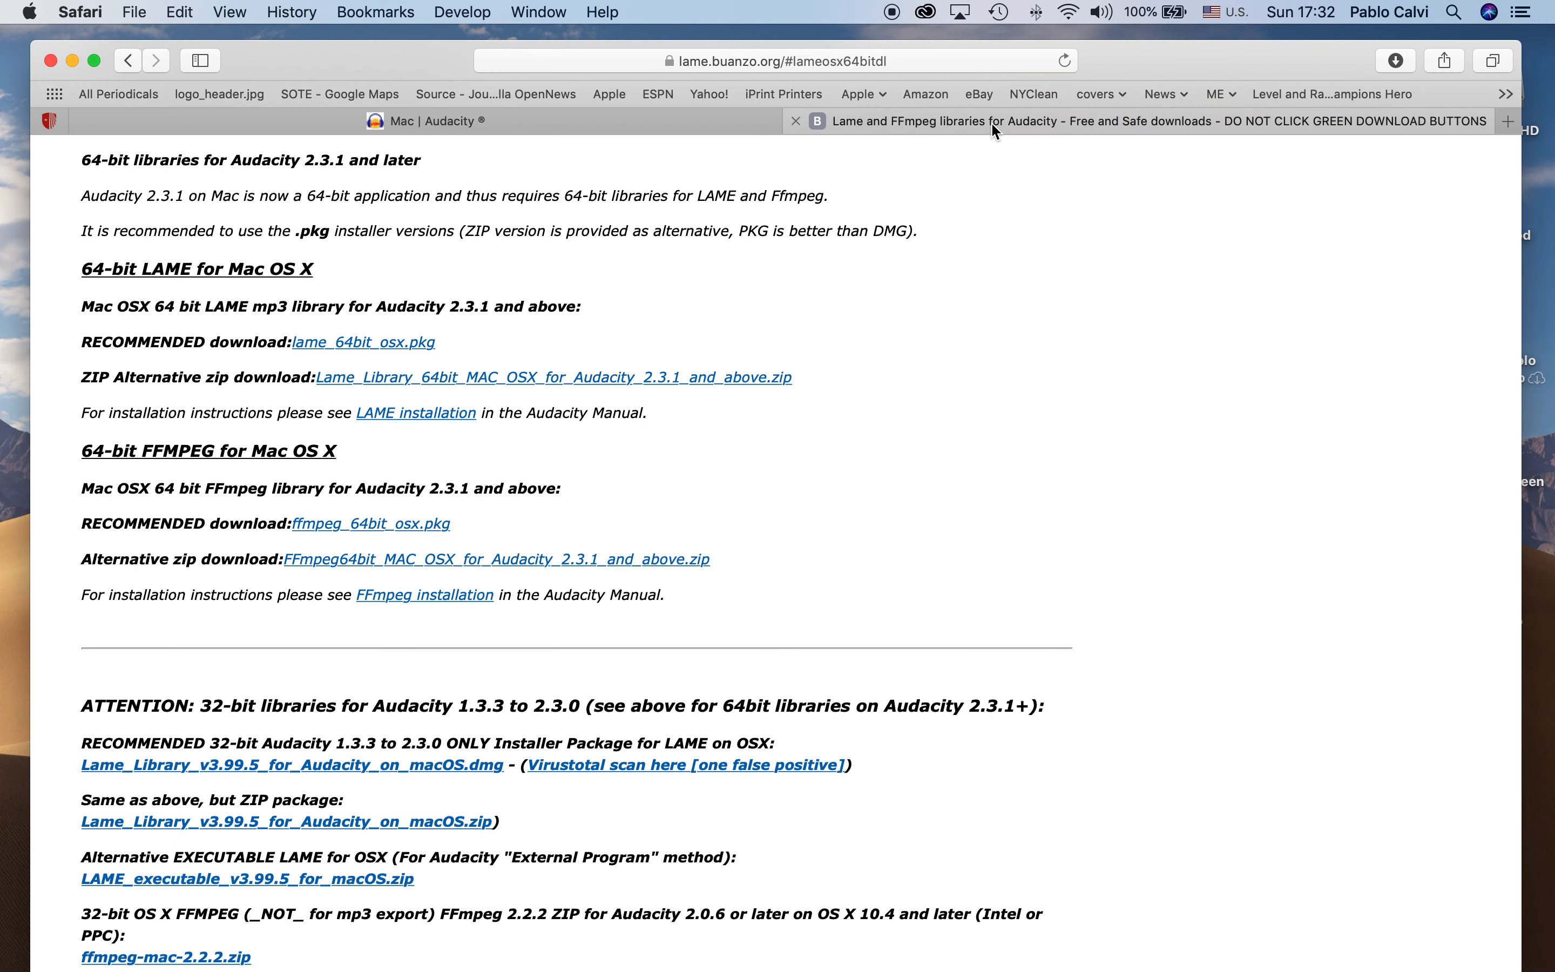
scroll(702, 425, down, 1)
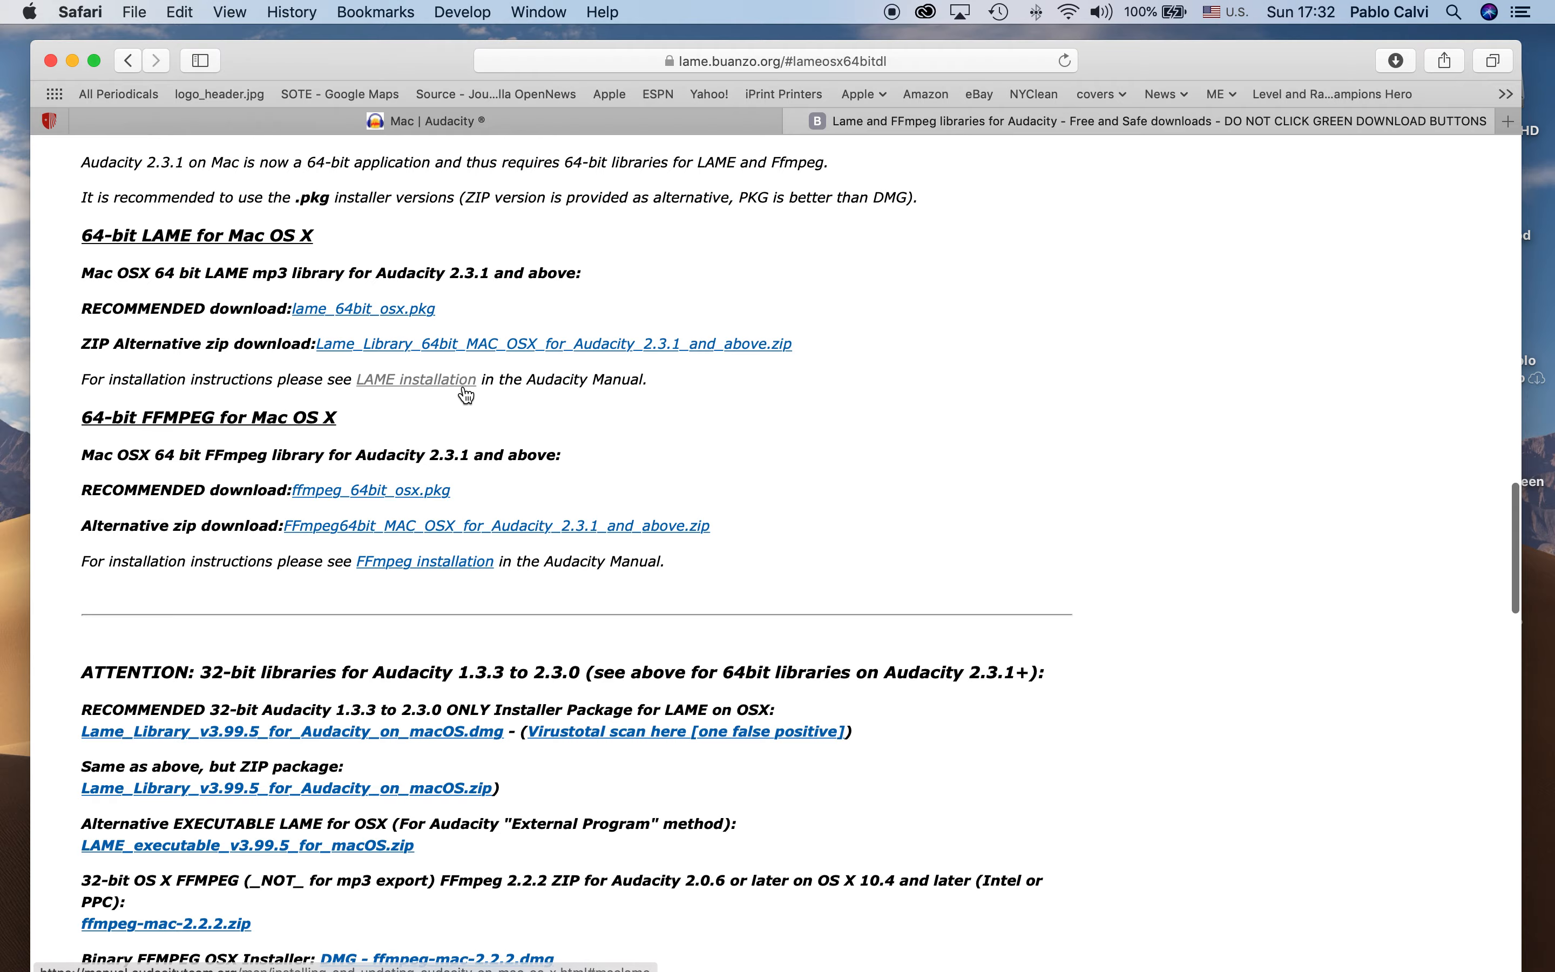
scroll(465, 395, up, 5)
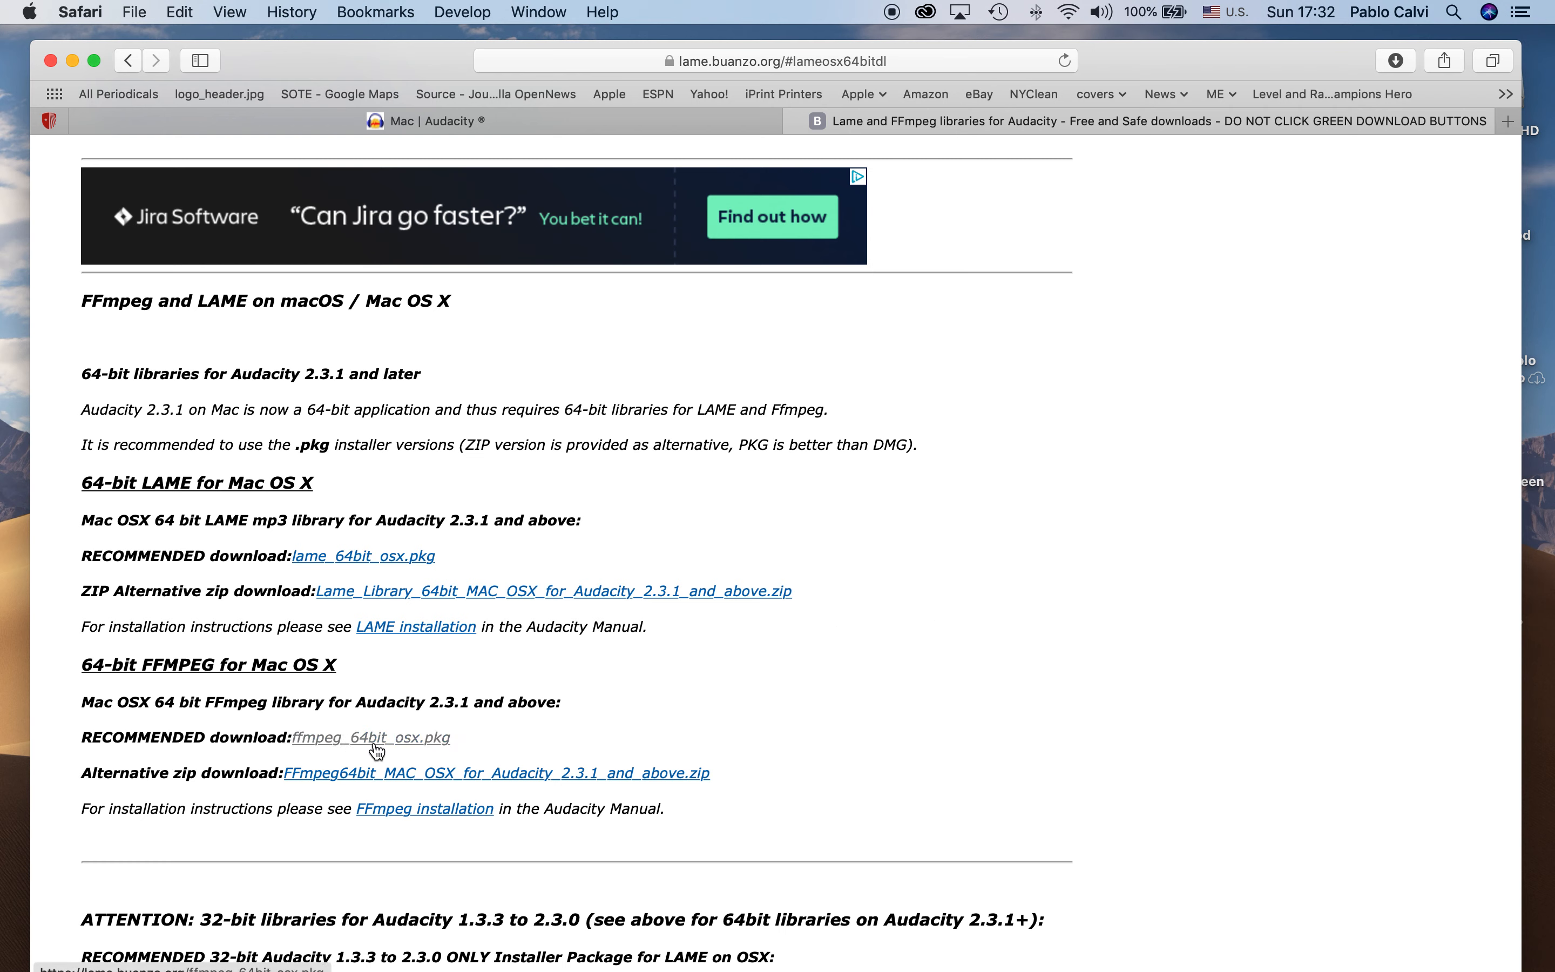
scroll(781, 680, up, 15)
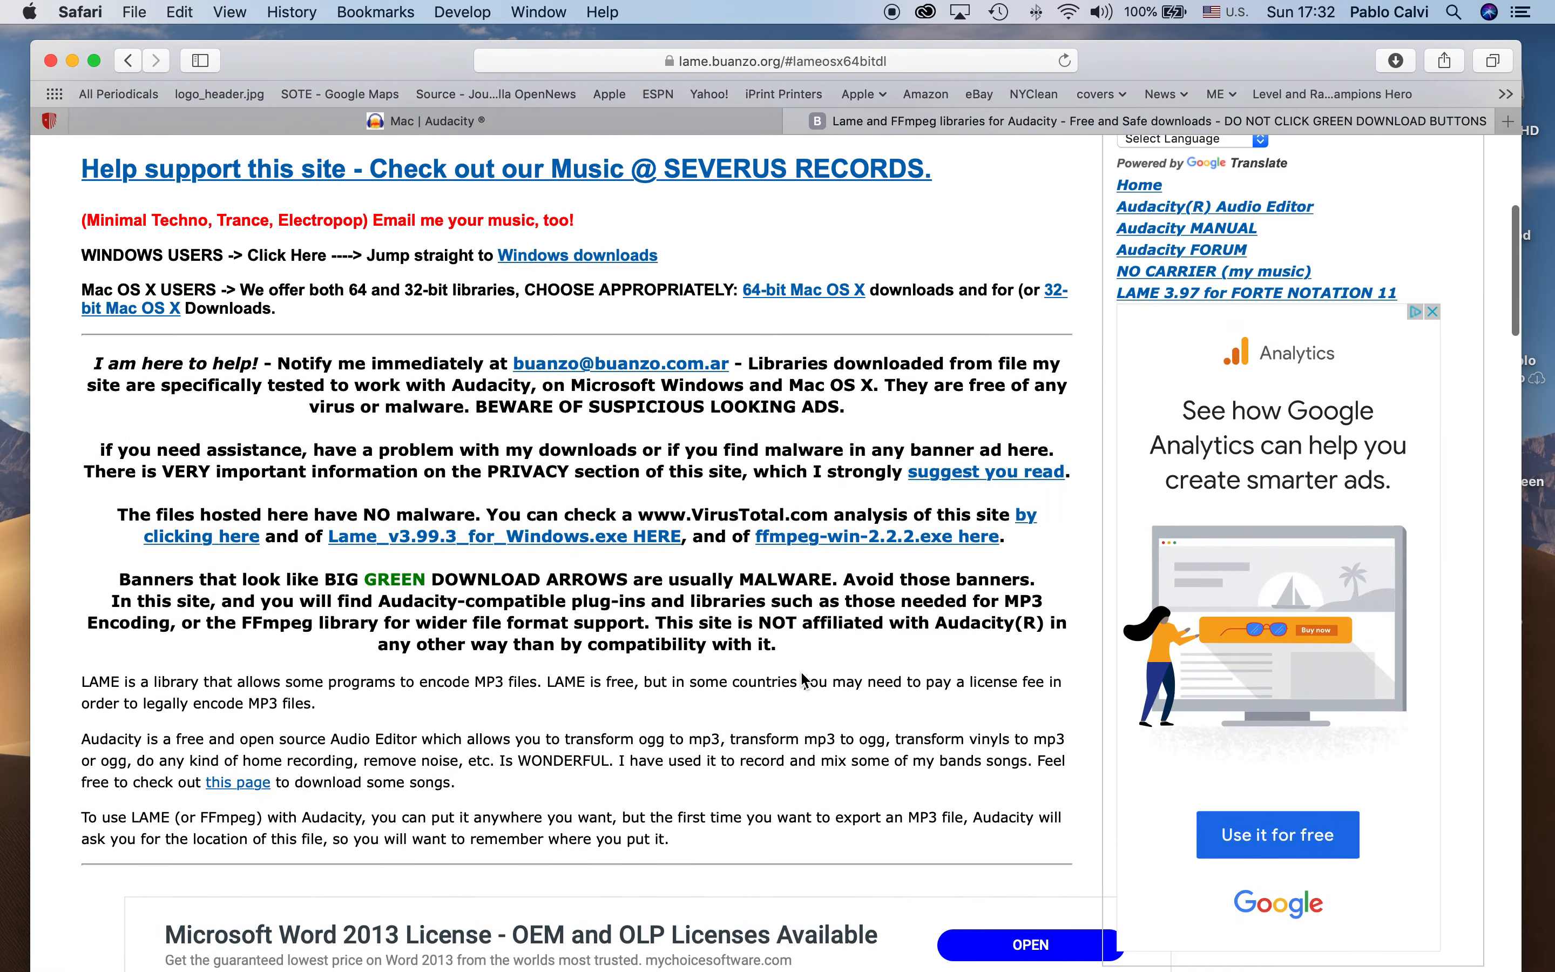
scroll(801, 672, down, 15)
scroll(803, 675, down, 7)
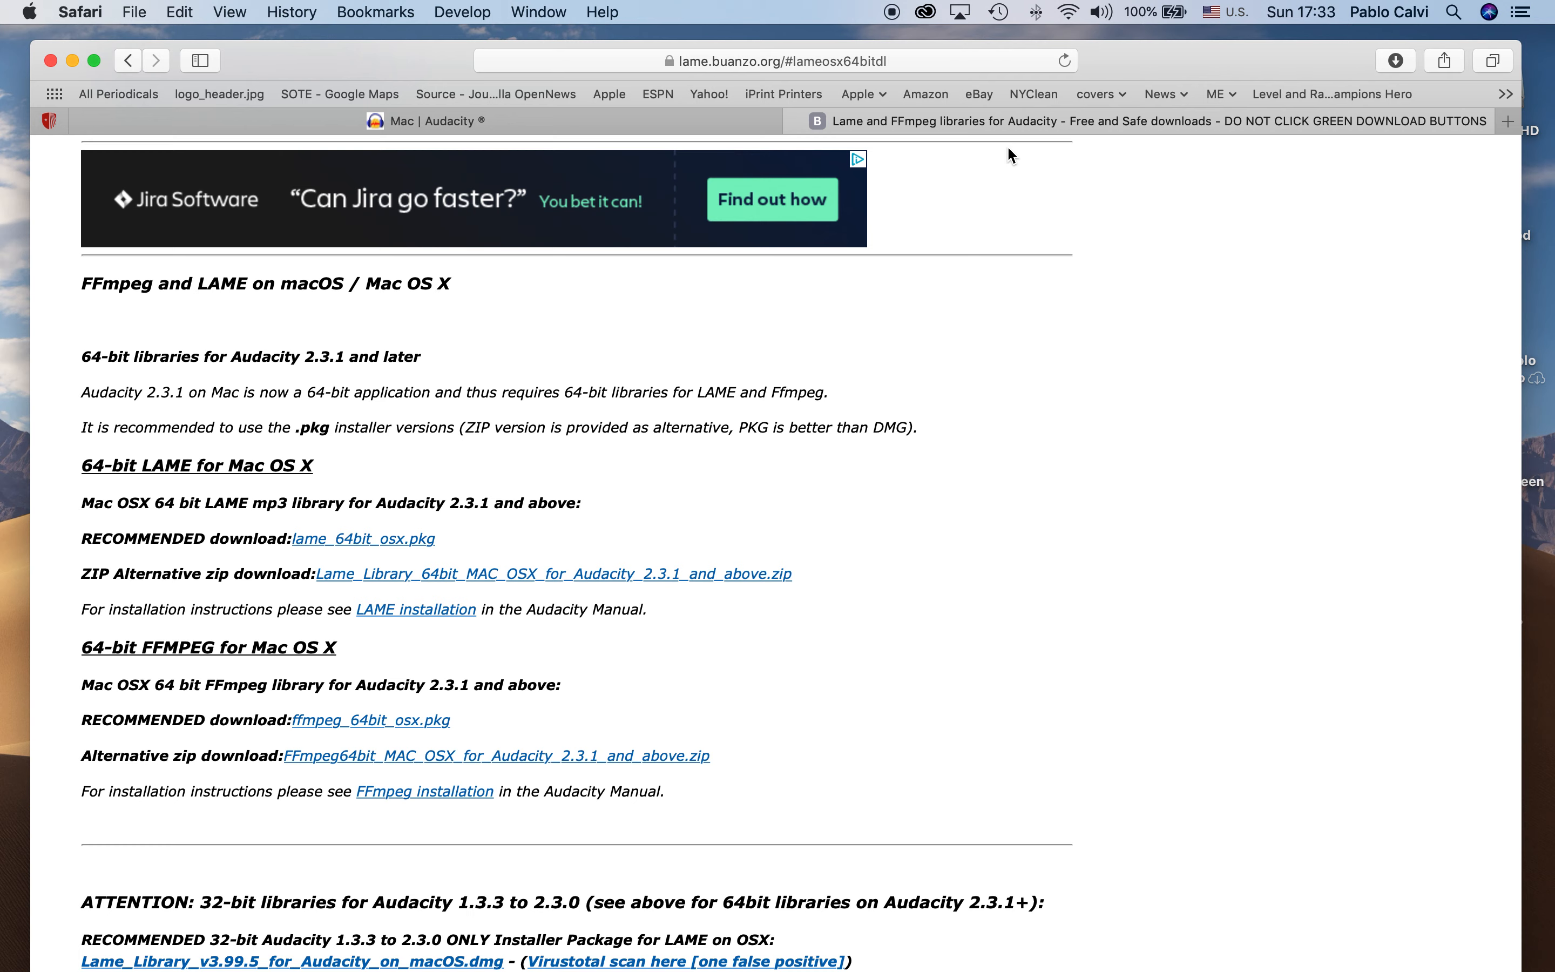
Check the libraries page's web address and its recommended 64-bit FFmpeg package for Mac OS X.
click(907, 58)
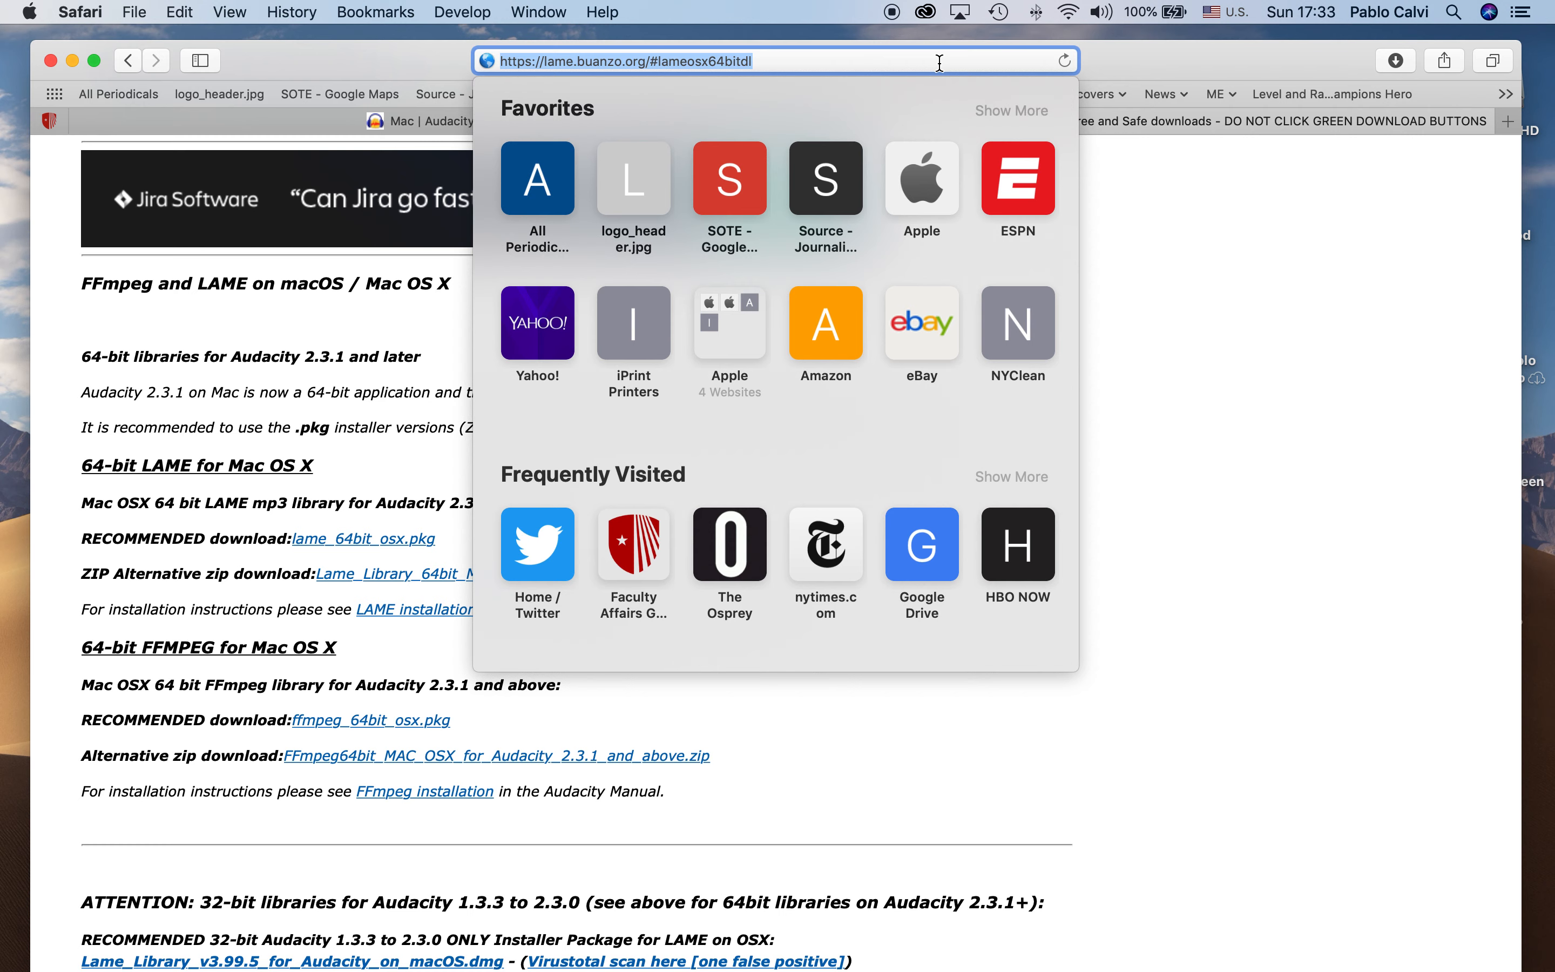
click(1161, 258)
scroll(1161, 257, down, 4)
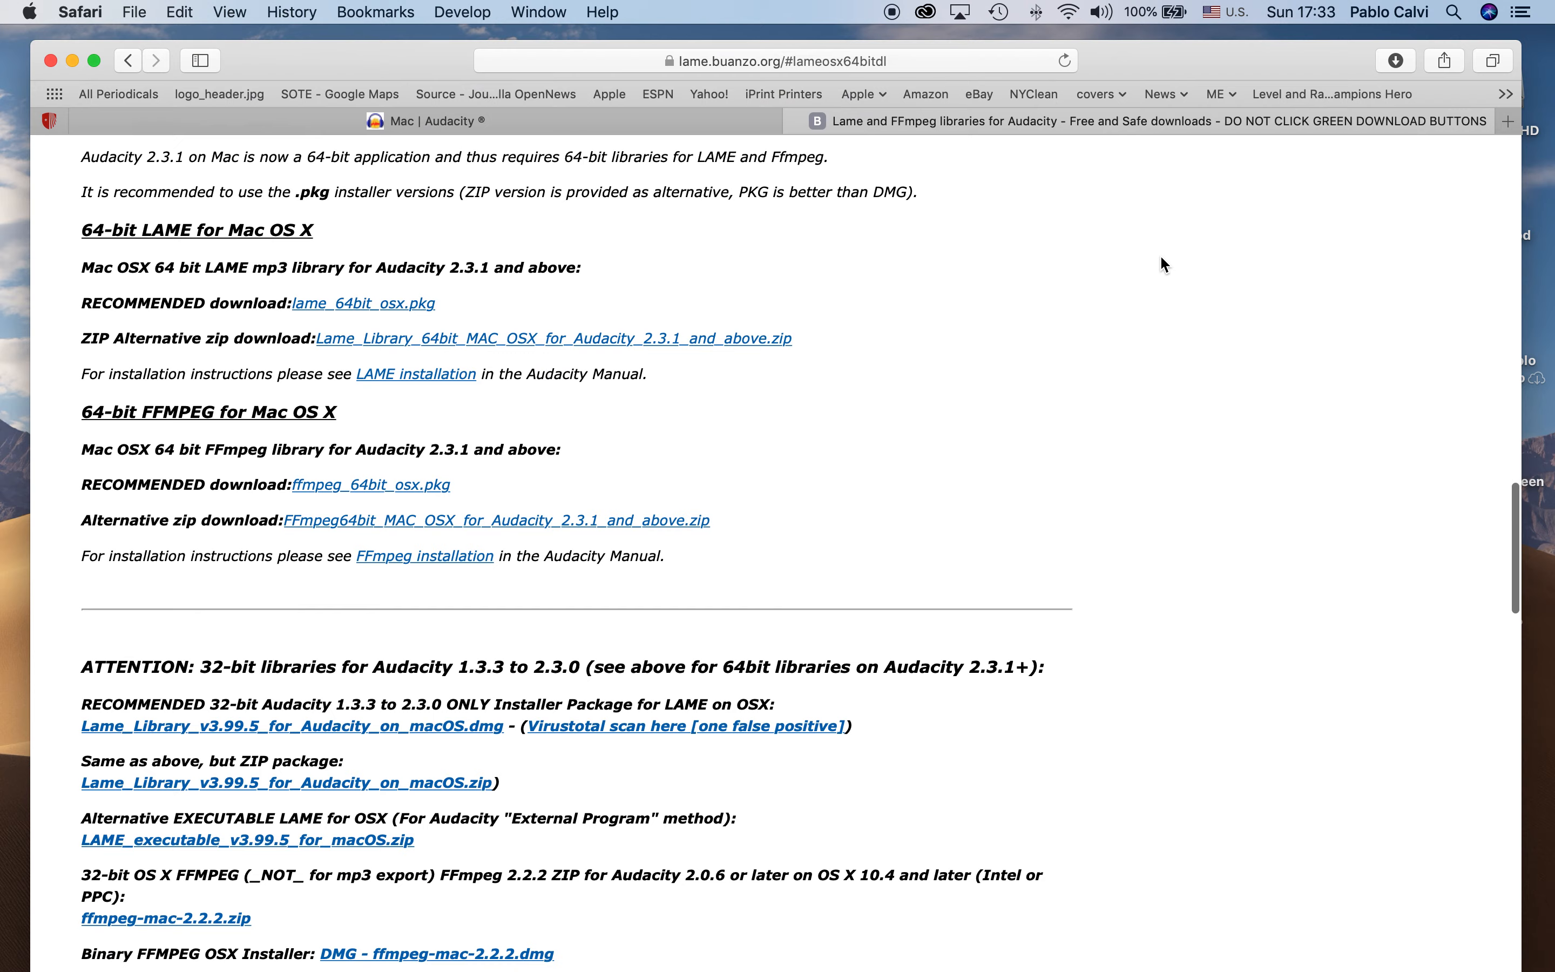
scroll(1160, 257, down, 10)
scroll(1163, 264, up, 10)
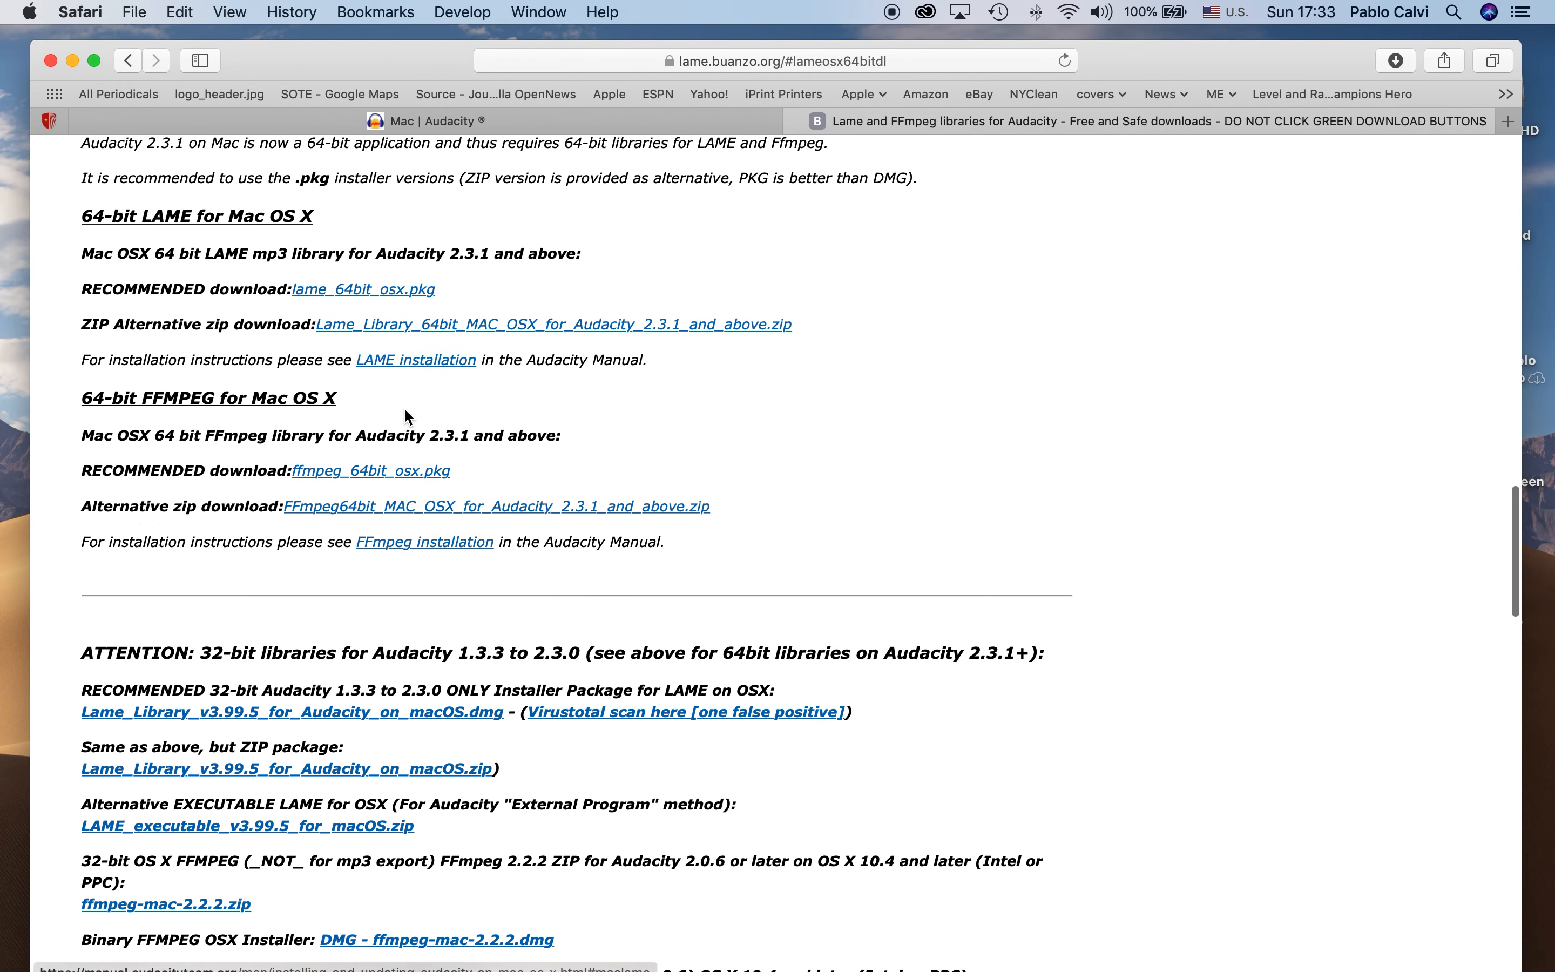
drag(457, 471, 78, 475)
click(950, 458)
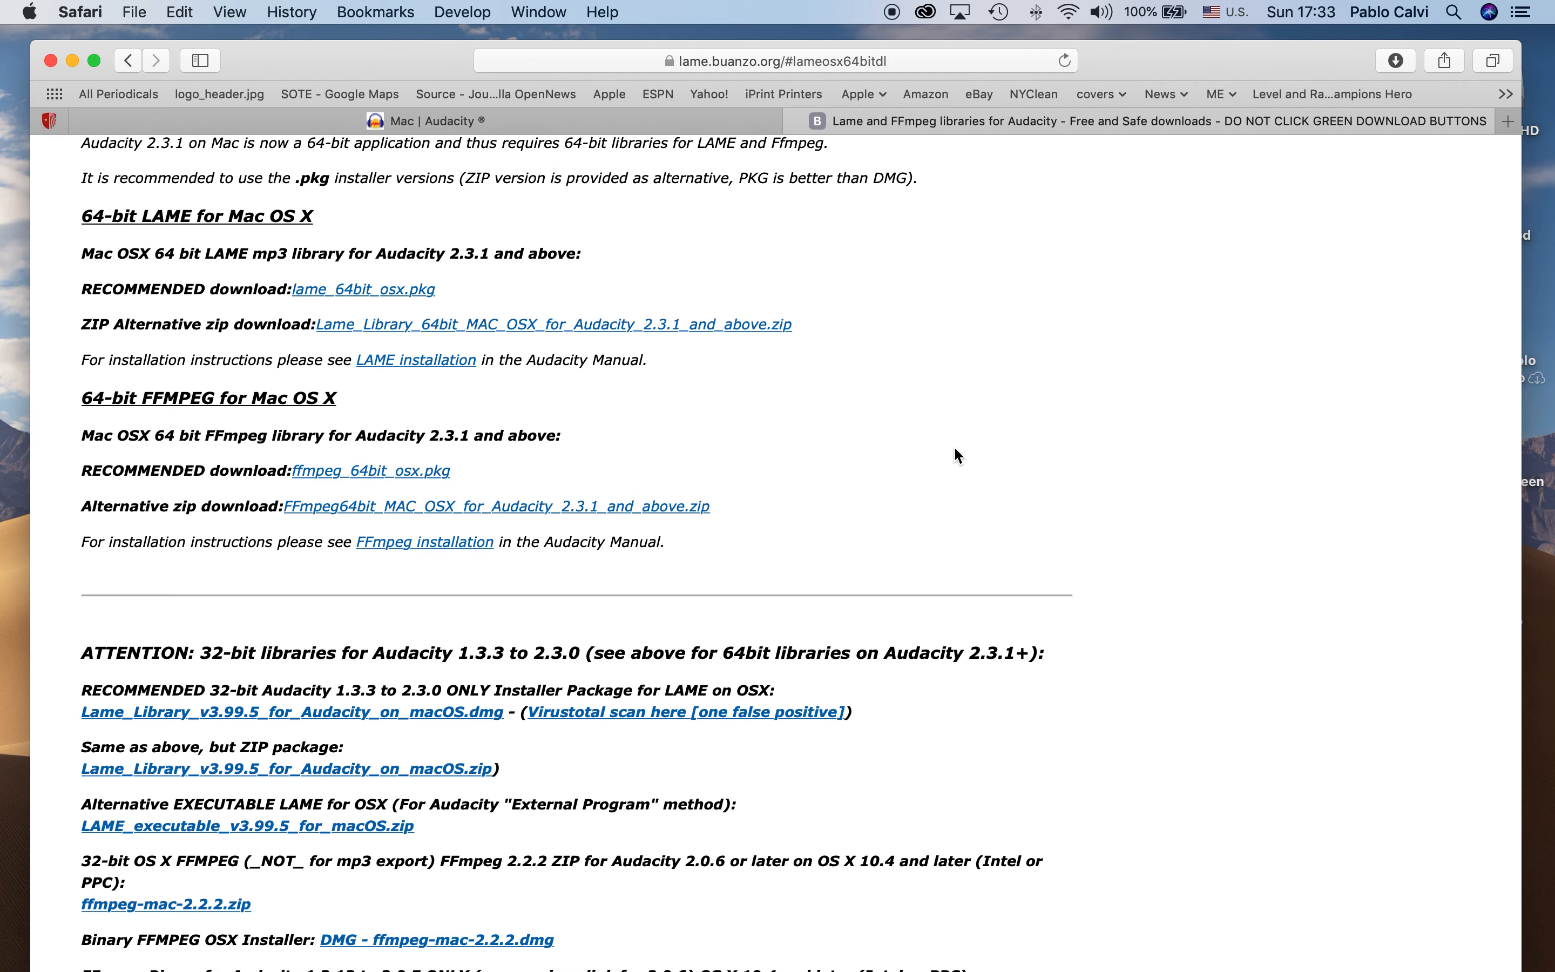
Launch Audacity and enlarge its empty project window to fill most of the screen.
mouse_move(1378, 964)
click(1318, 942)
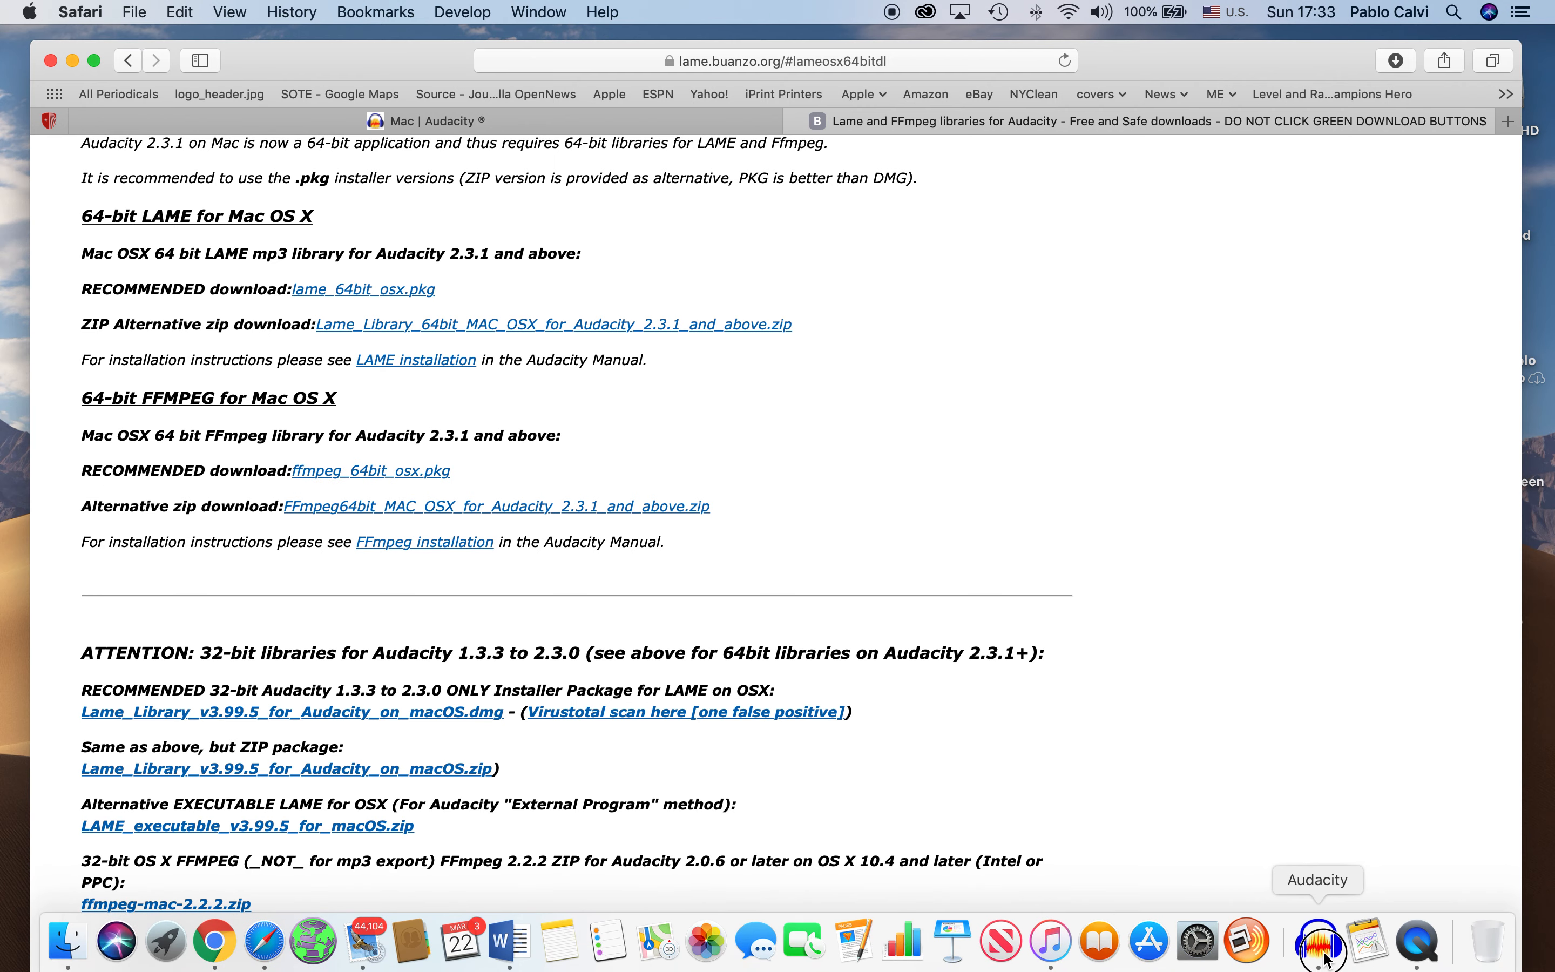
drag(691, 77, 544, 60)
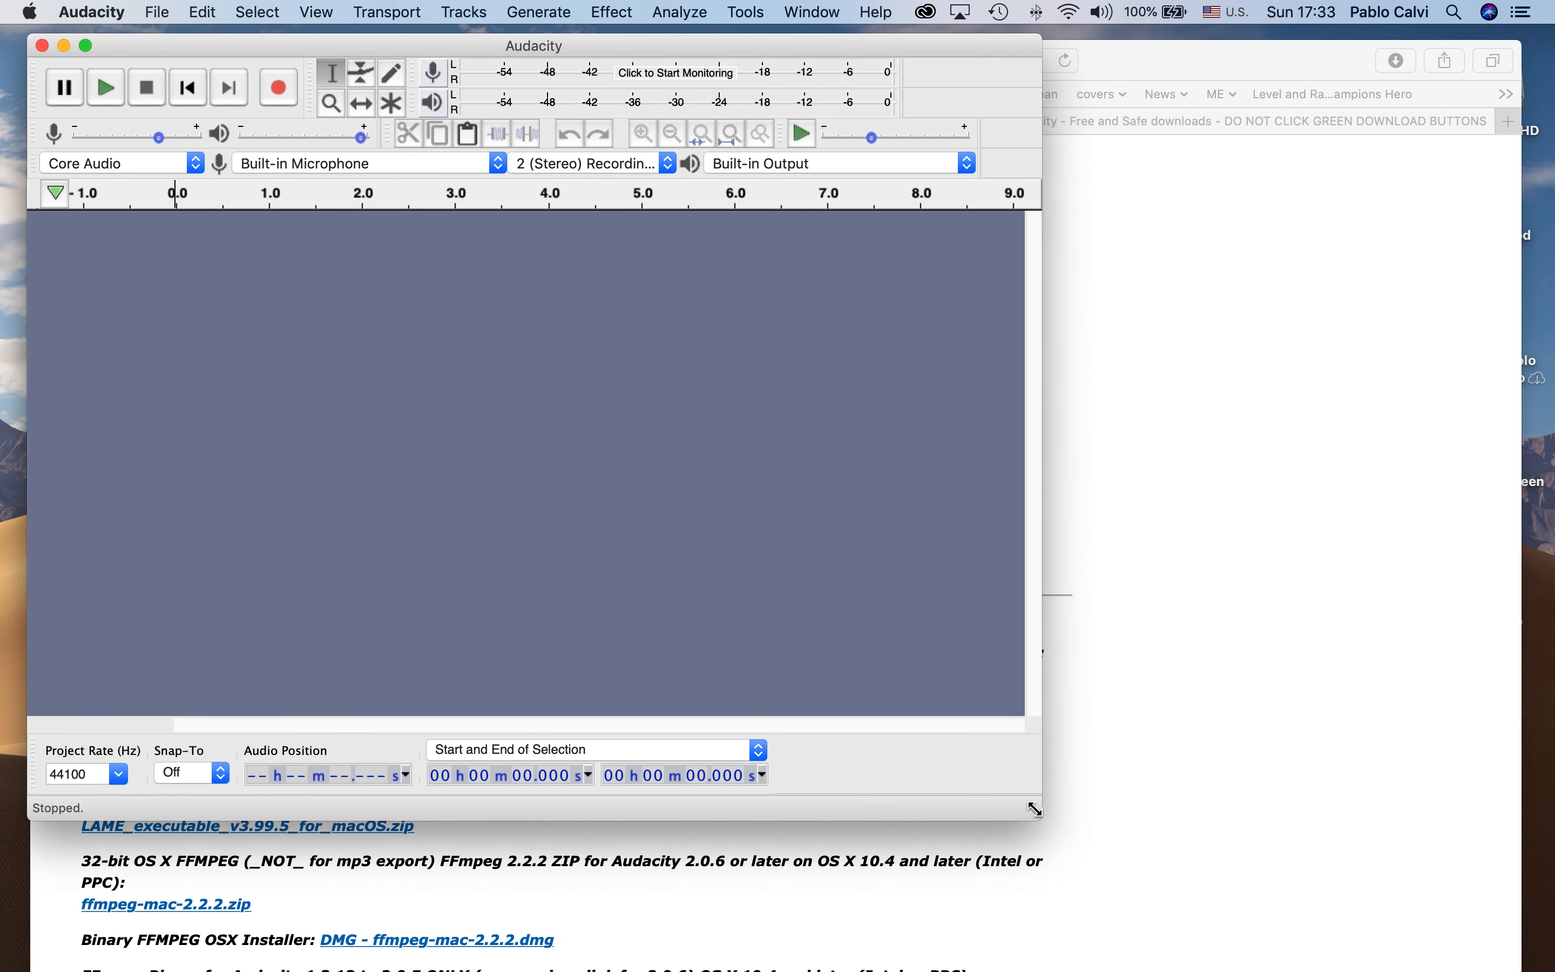
drag(1038, 817, 1529, 937)
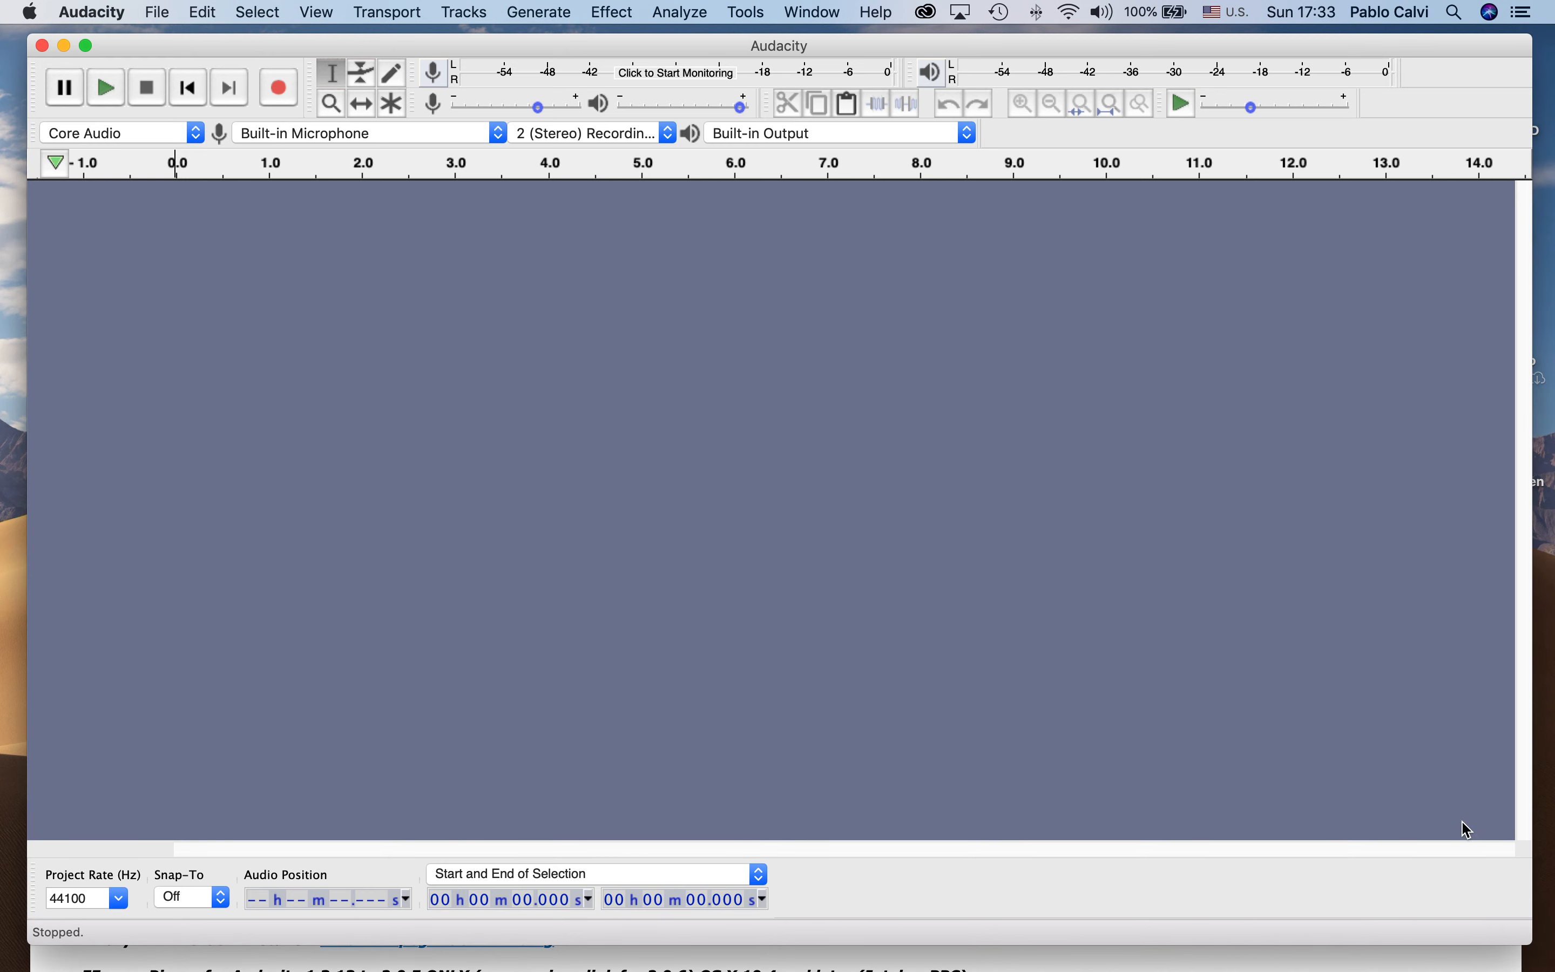
drag(1163, 57, 1161, 61)
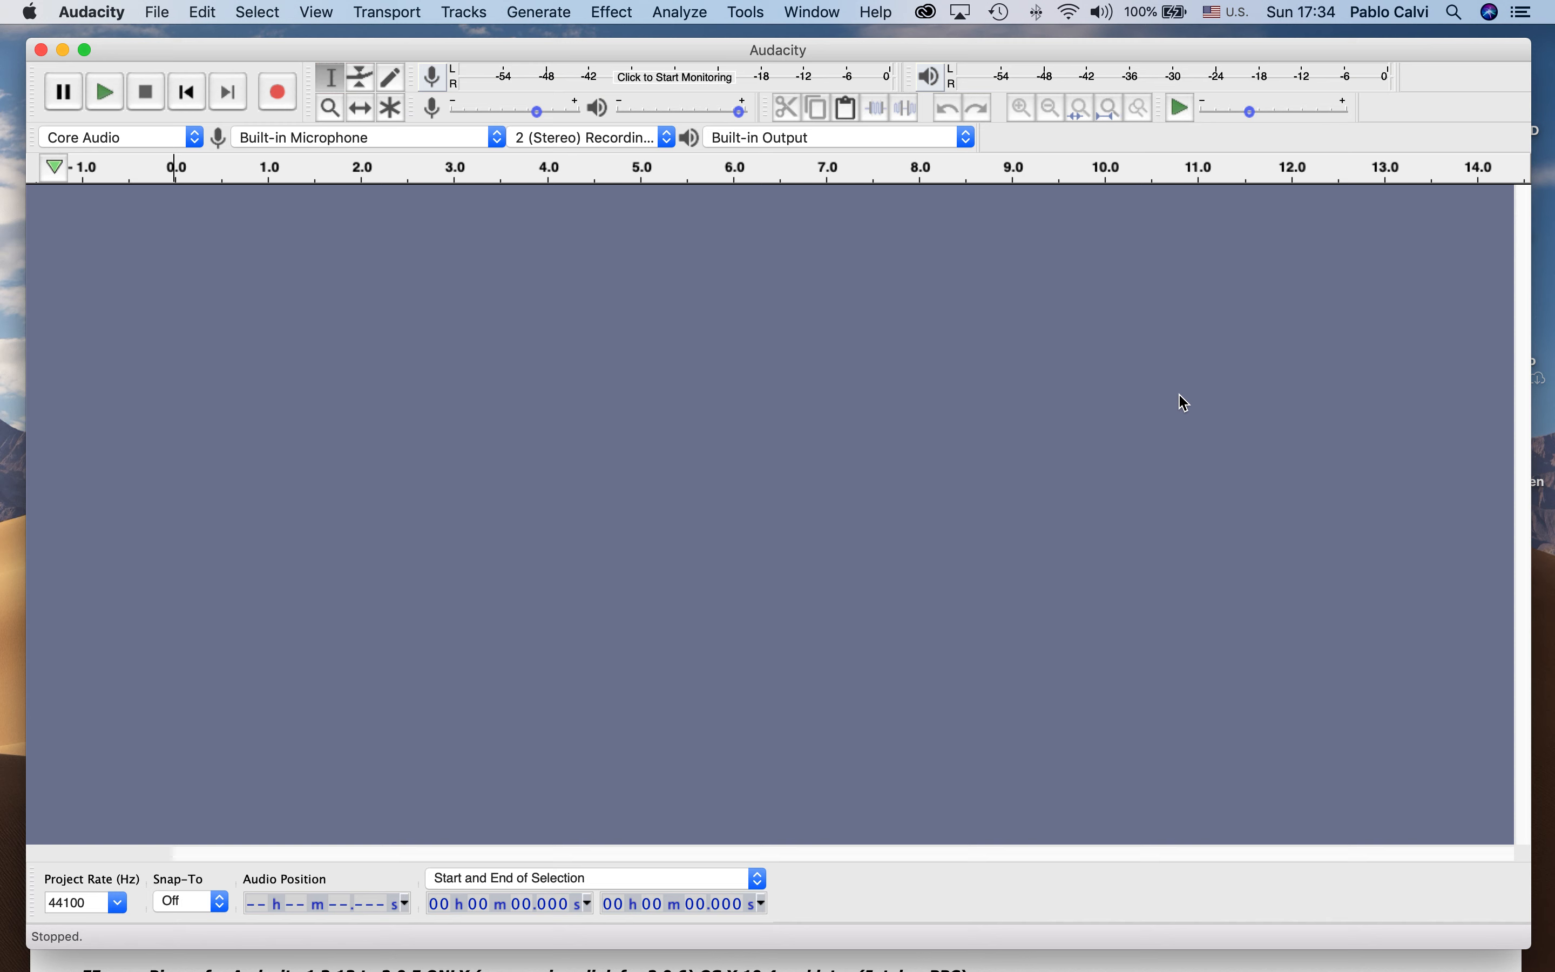
Import the audio file "Dave Eggers1 copy.m4a" from the Audacity Test folder into the project.
click(169, 11)
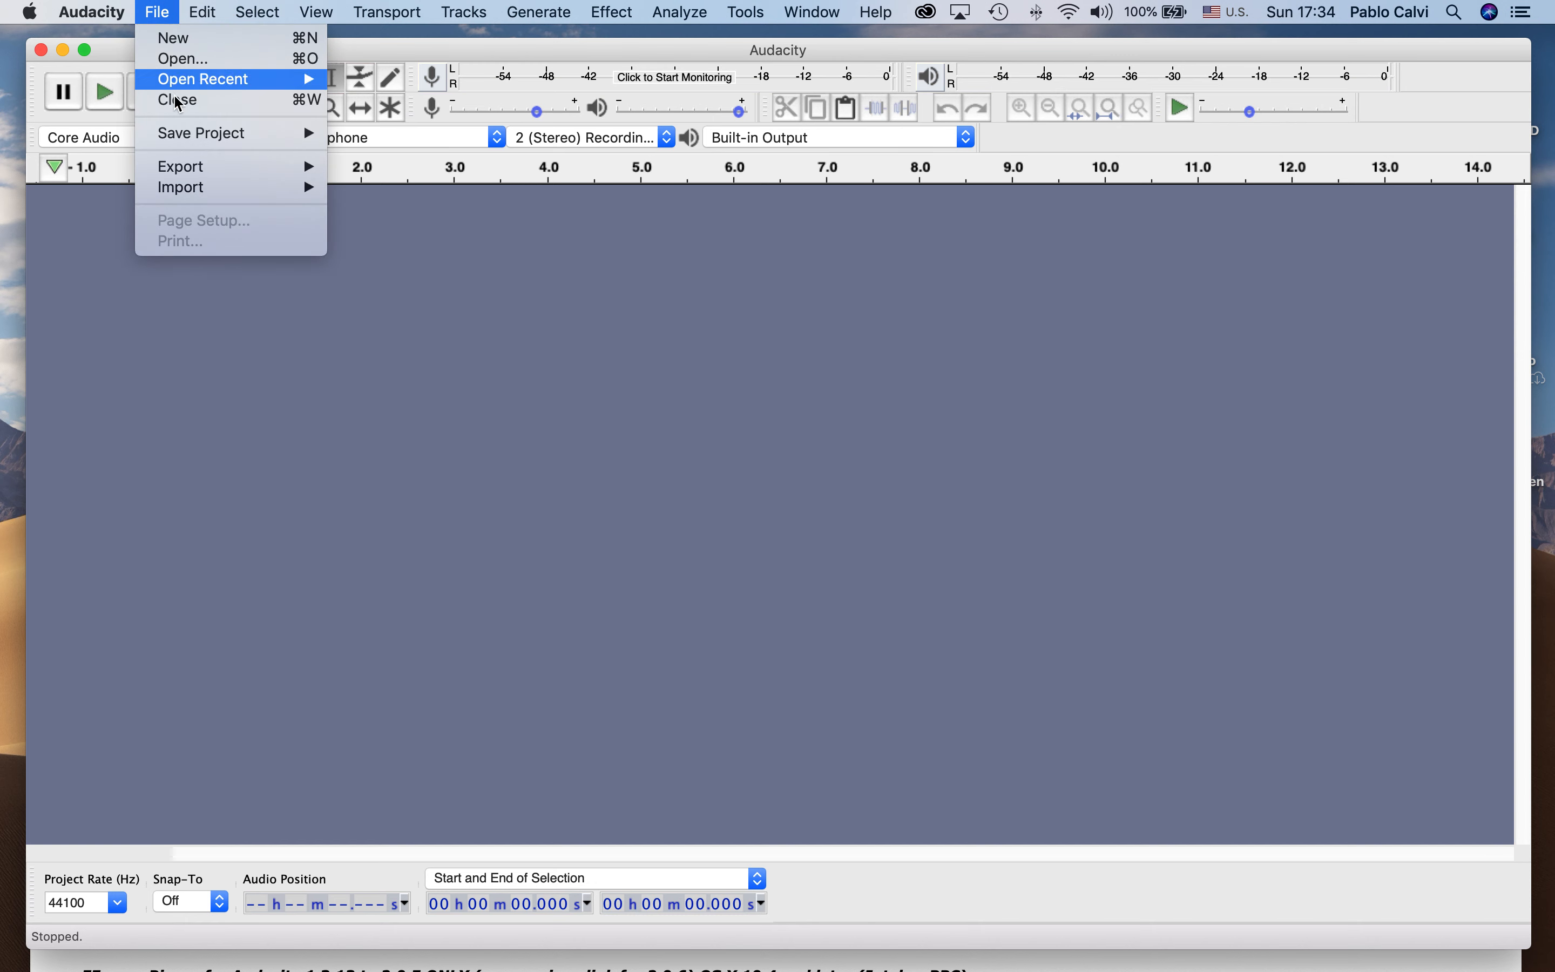
mouse_move(192, 187)
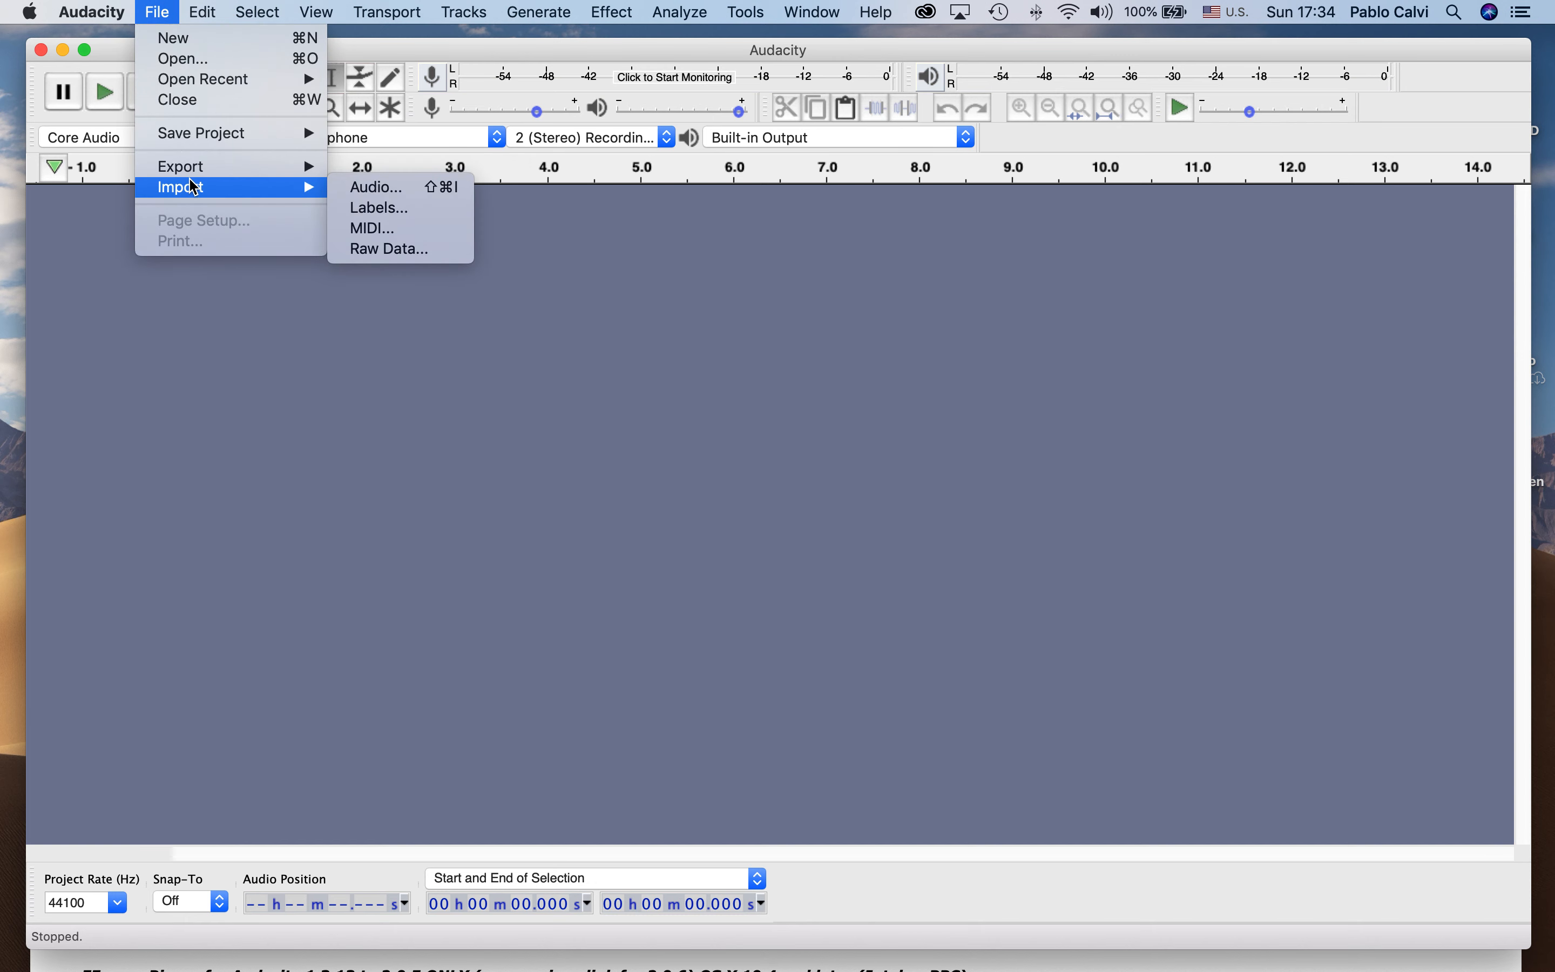
click(355, 189)
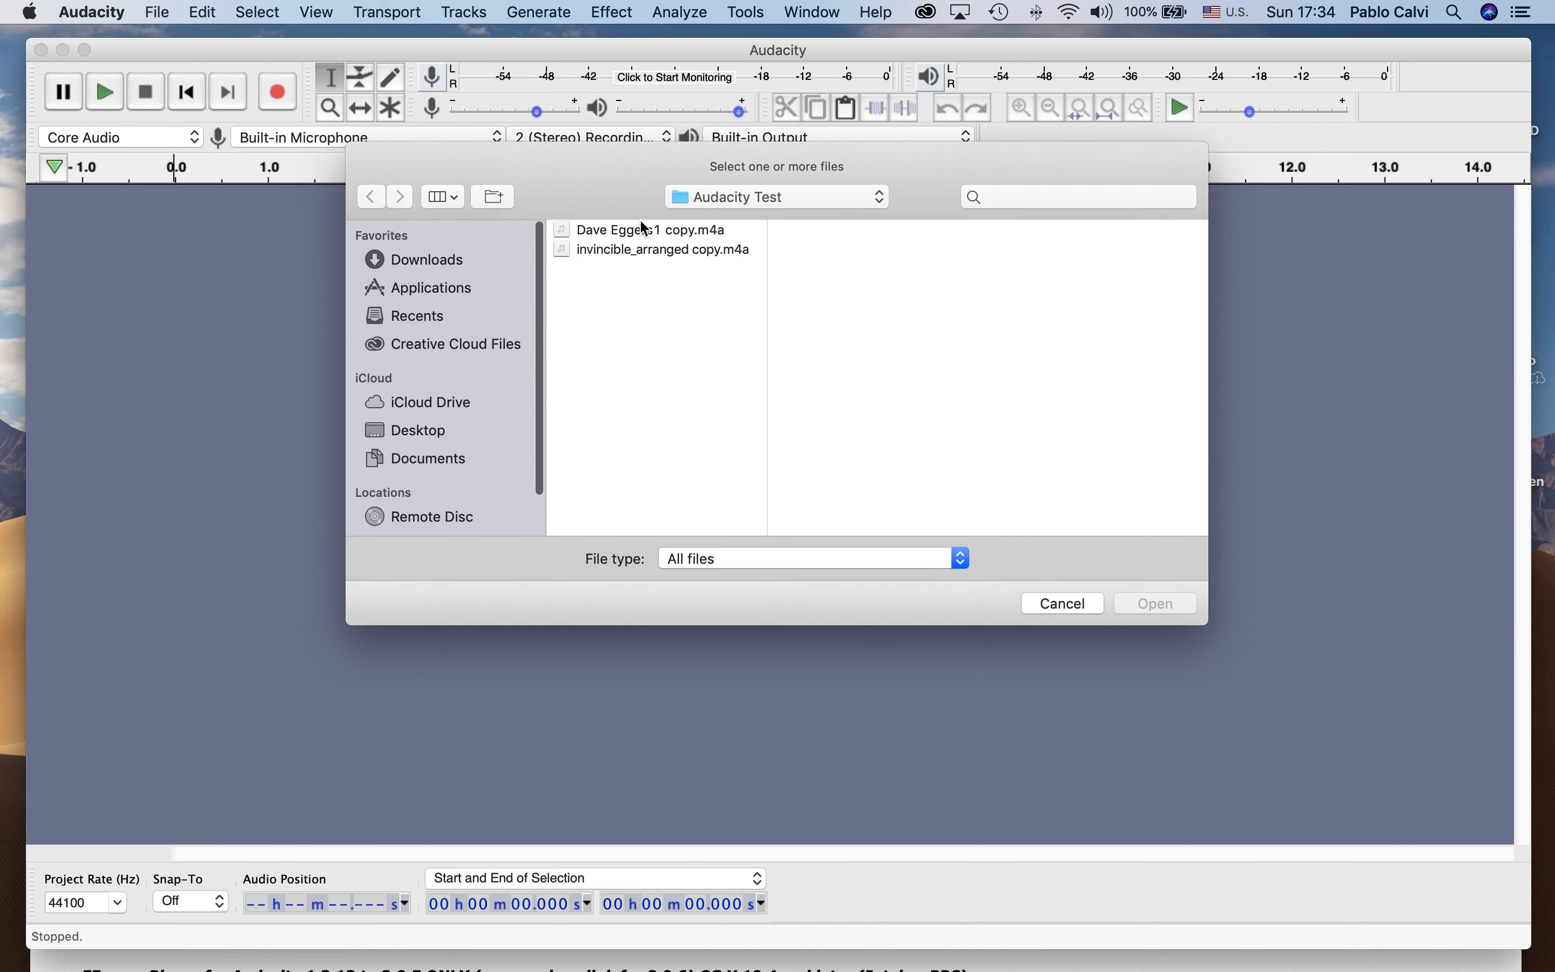
click(645, 229)
click(1159, 608)
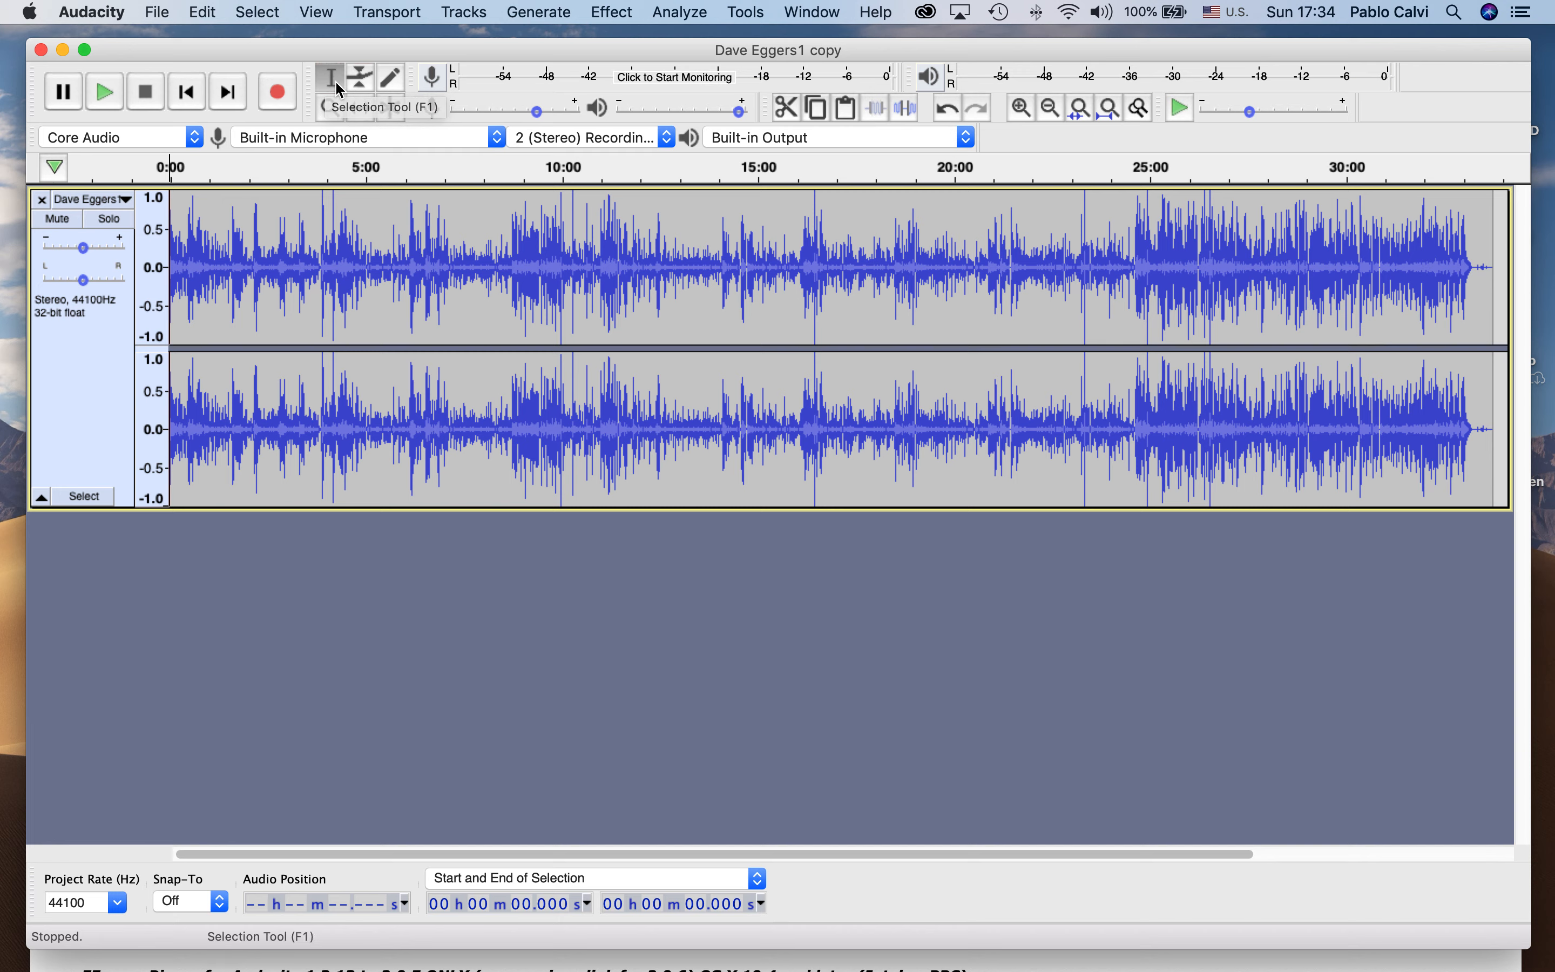
Delete the stereo track's audio from about 8 min 1 s through to its end.
drag(1494, 313, 487, 270)
drag(485, 270, 484, 270)
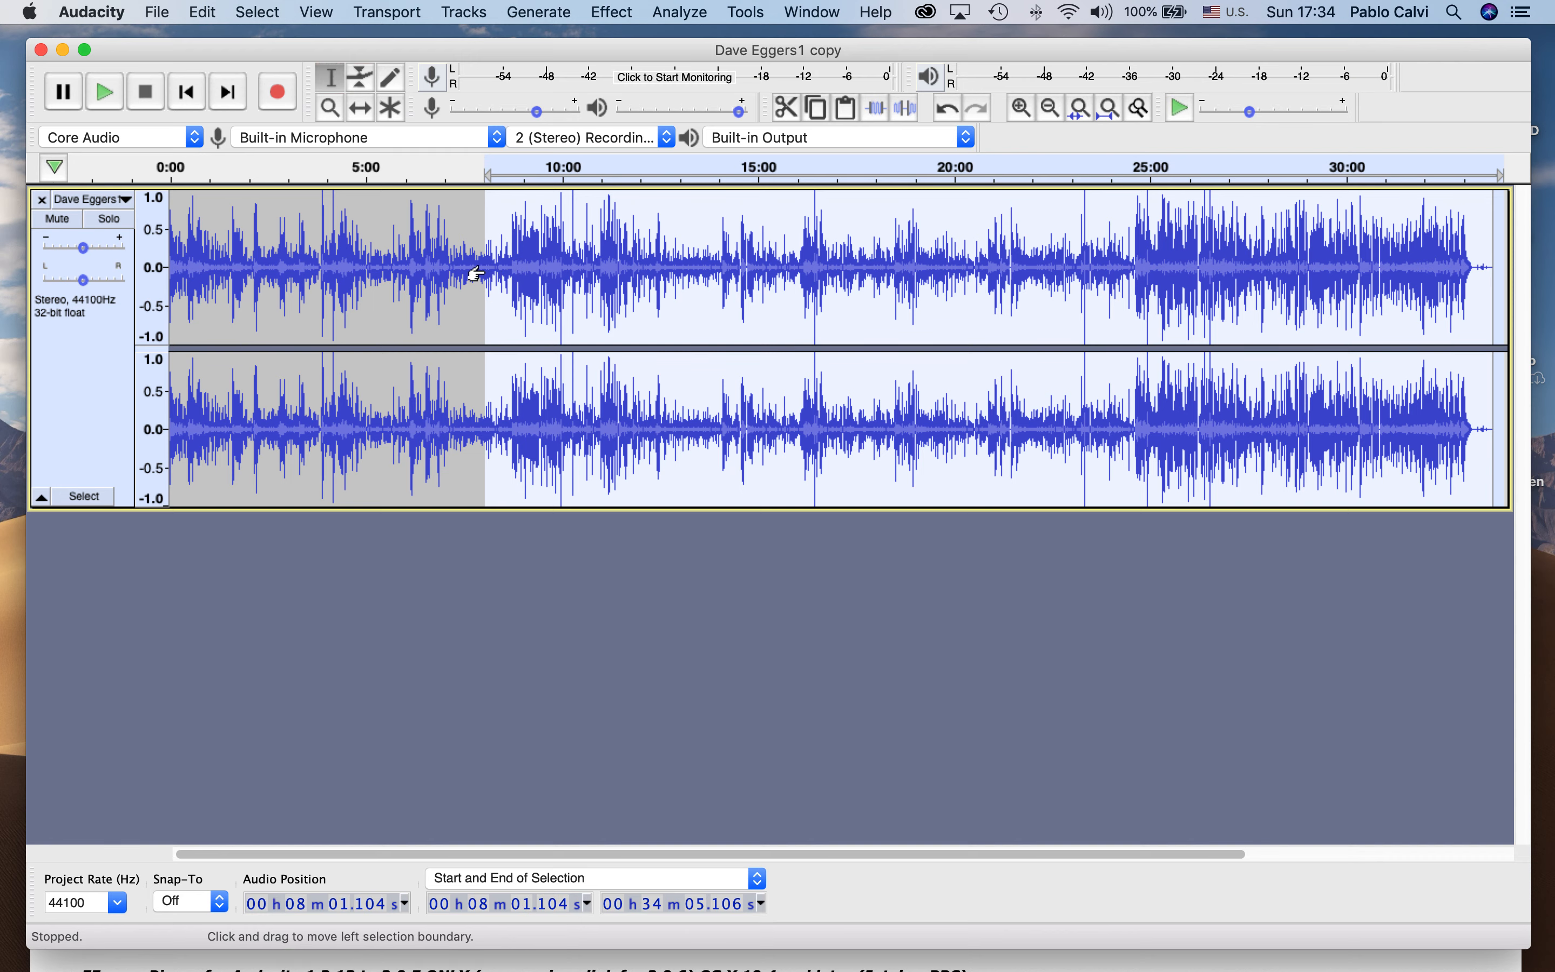
key(Delete)
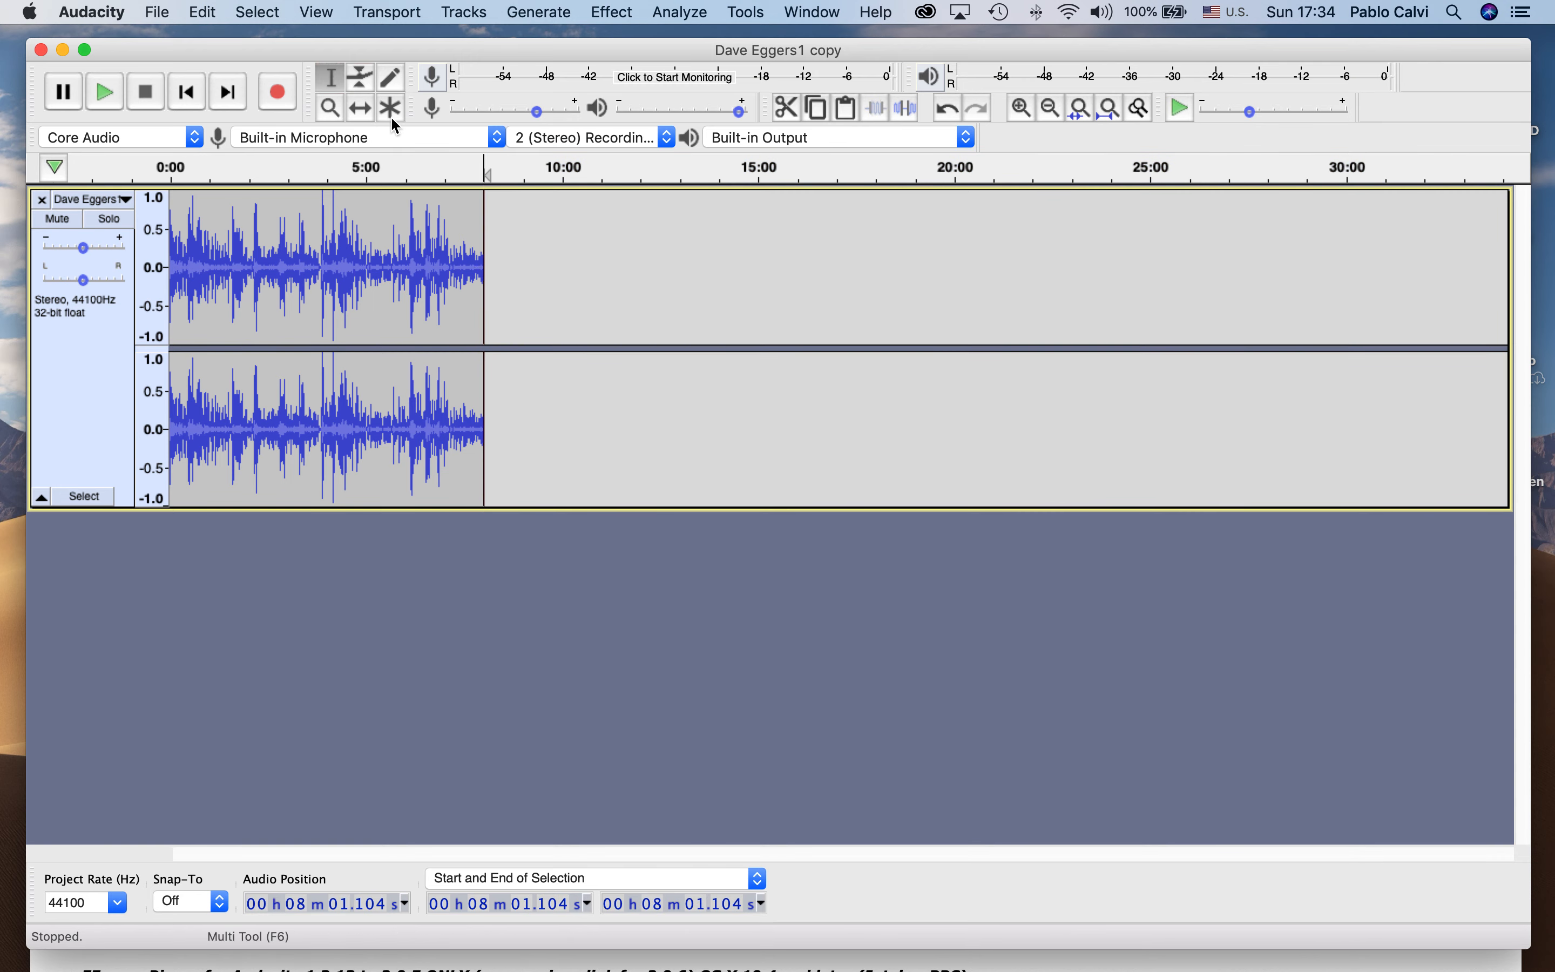
Shift the stereo clip about 30 seconds later on the timeline with the Time Shift tool.
click(361, 106)
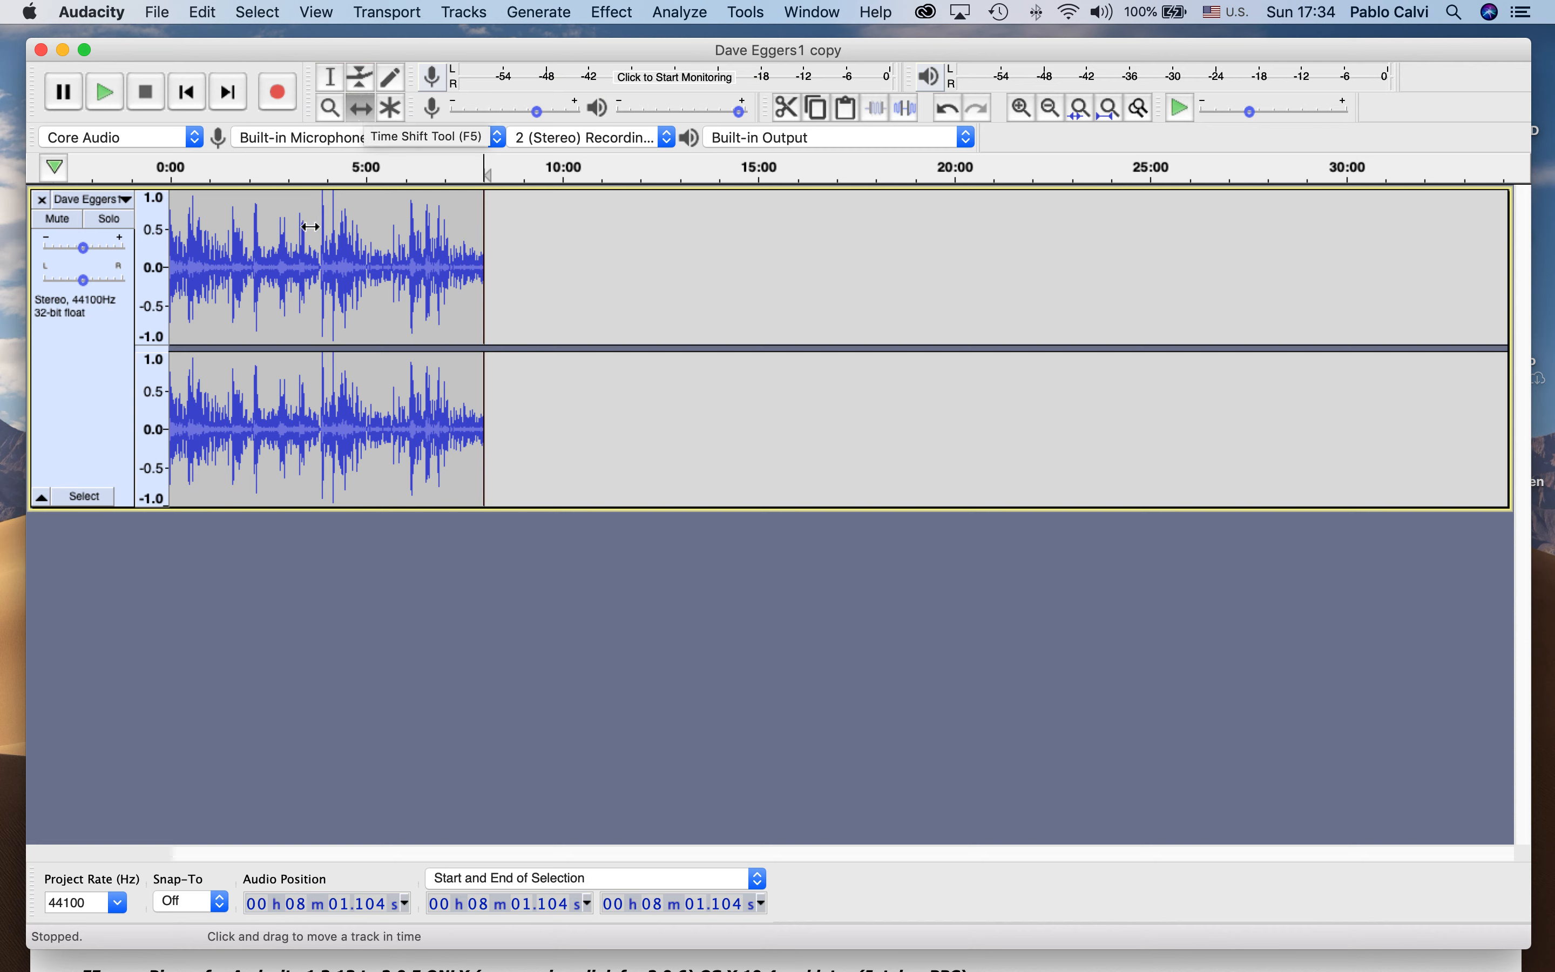
mouse_move(312, 229)
mouse_down()
mouse_move(422, 225)
mouse_move(326, 227)
mouse_up()
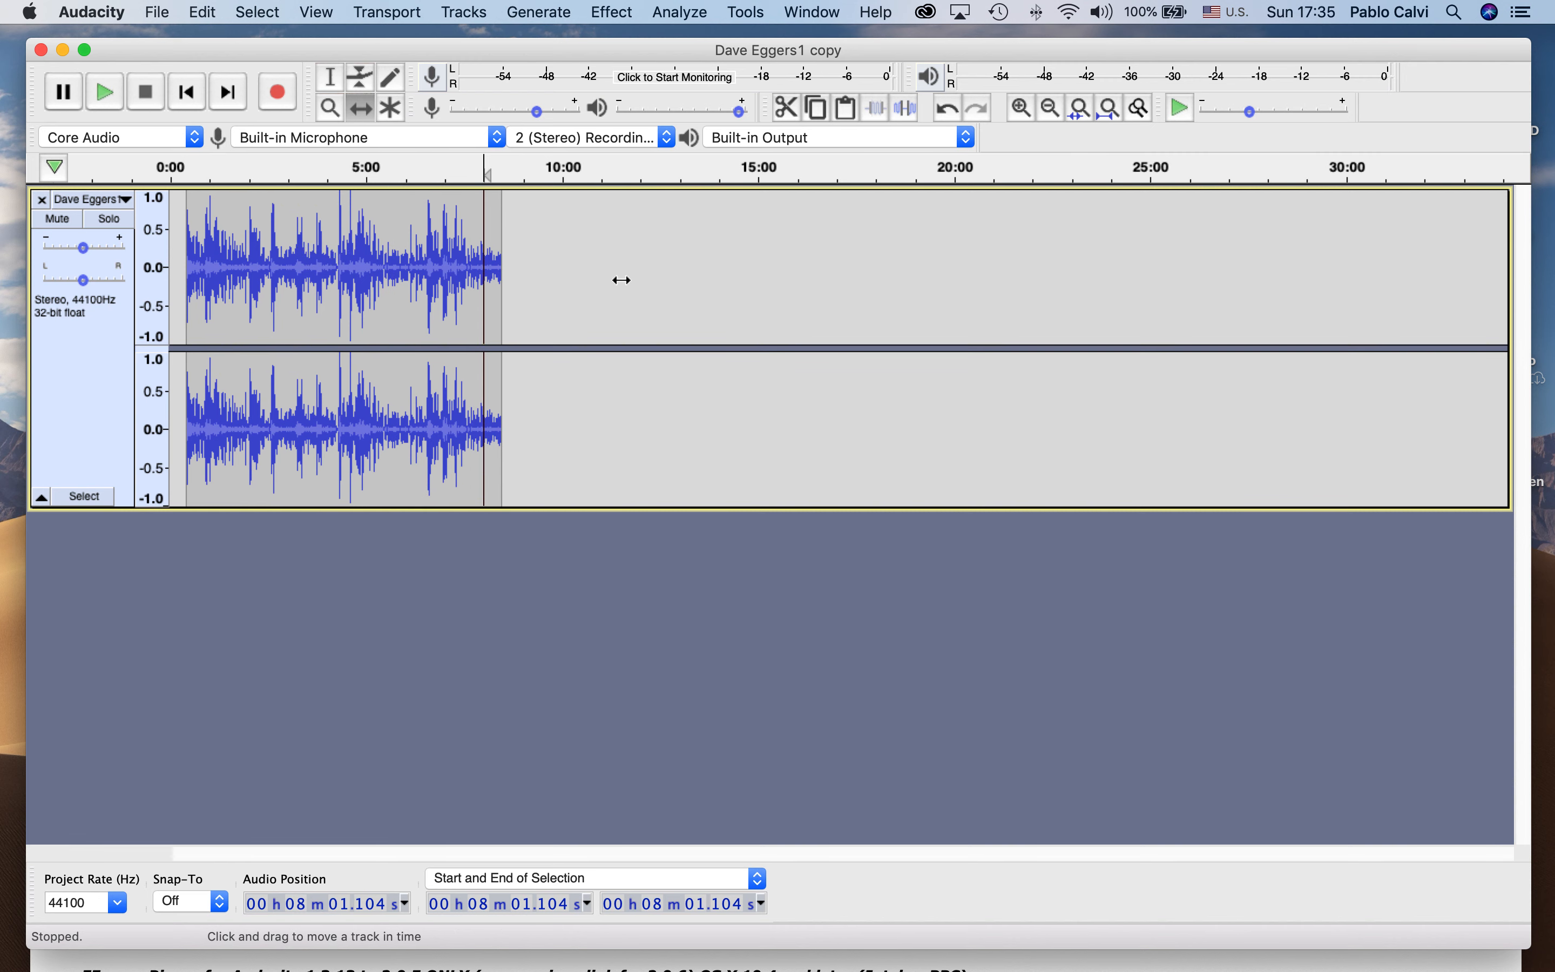
mouse_move(458, 232)
mouse_down()
mouse_move(433, 233)
mouse_move(460, 231)
mouse_up()
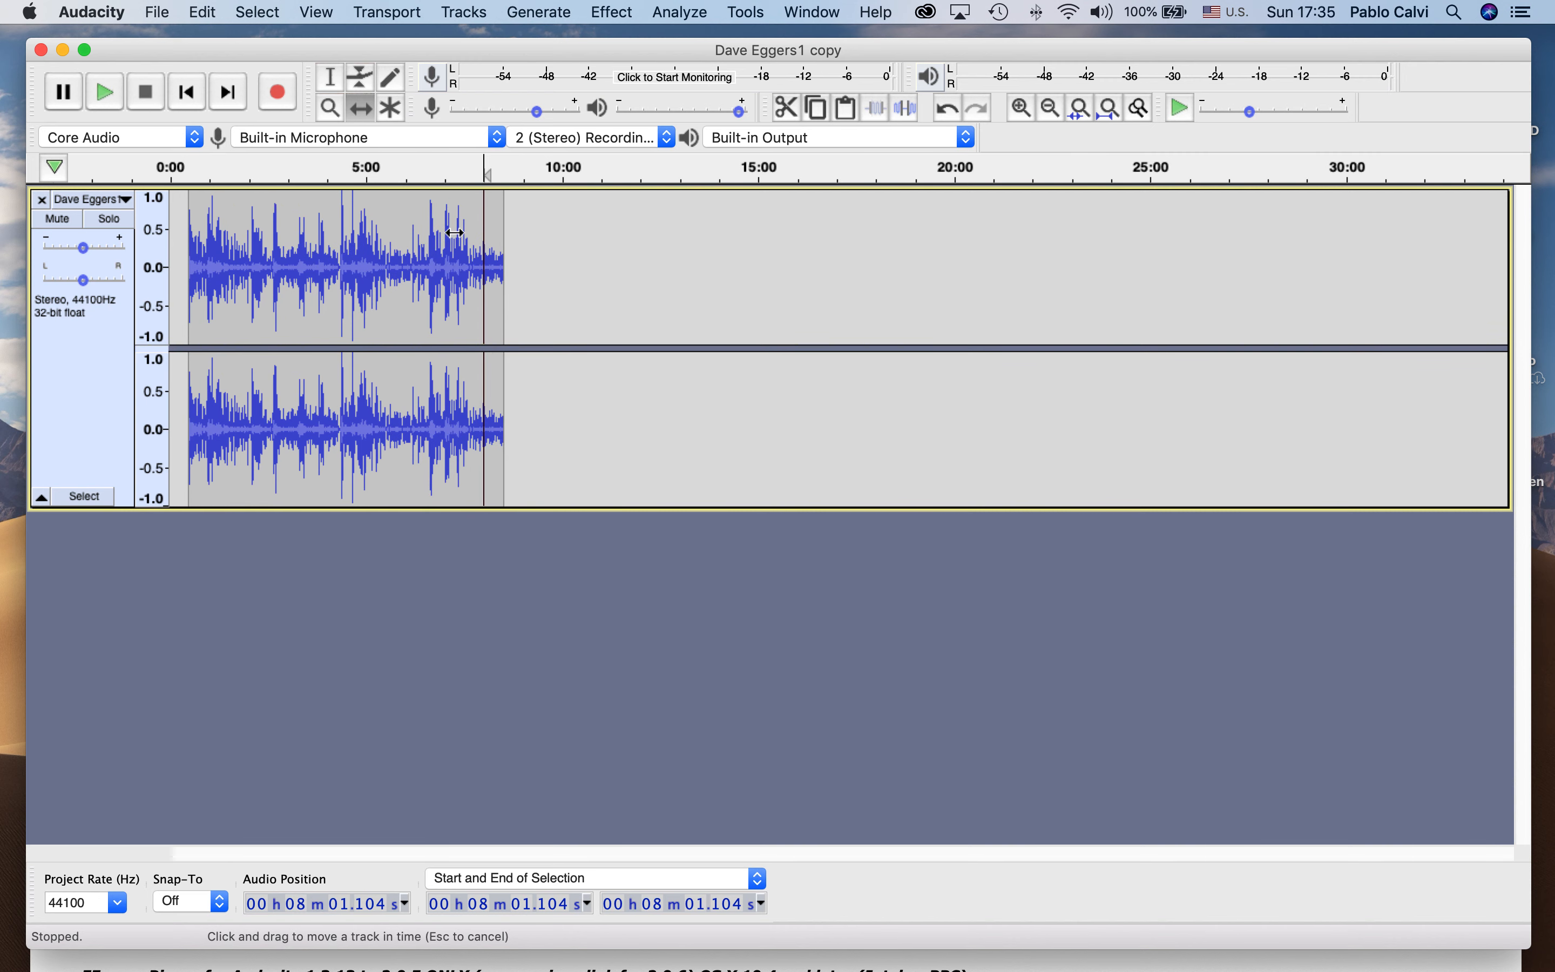
Cut the clip's audio from about 6 min 47 s to its end and paste it at about 15 min 46 s.
click(331, 84)
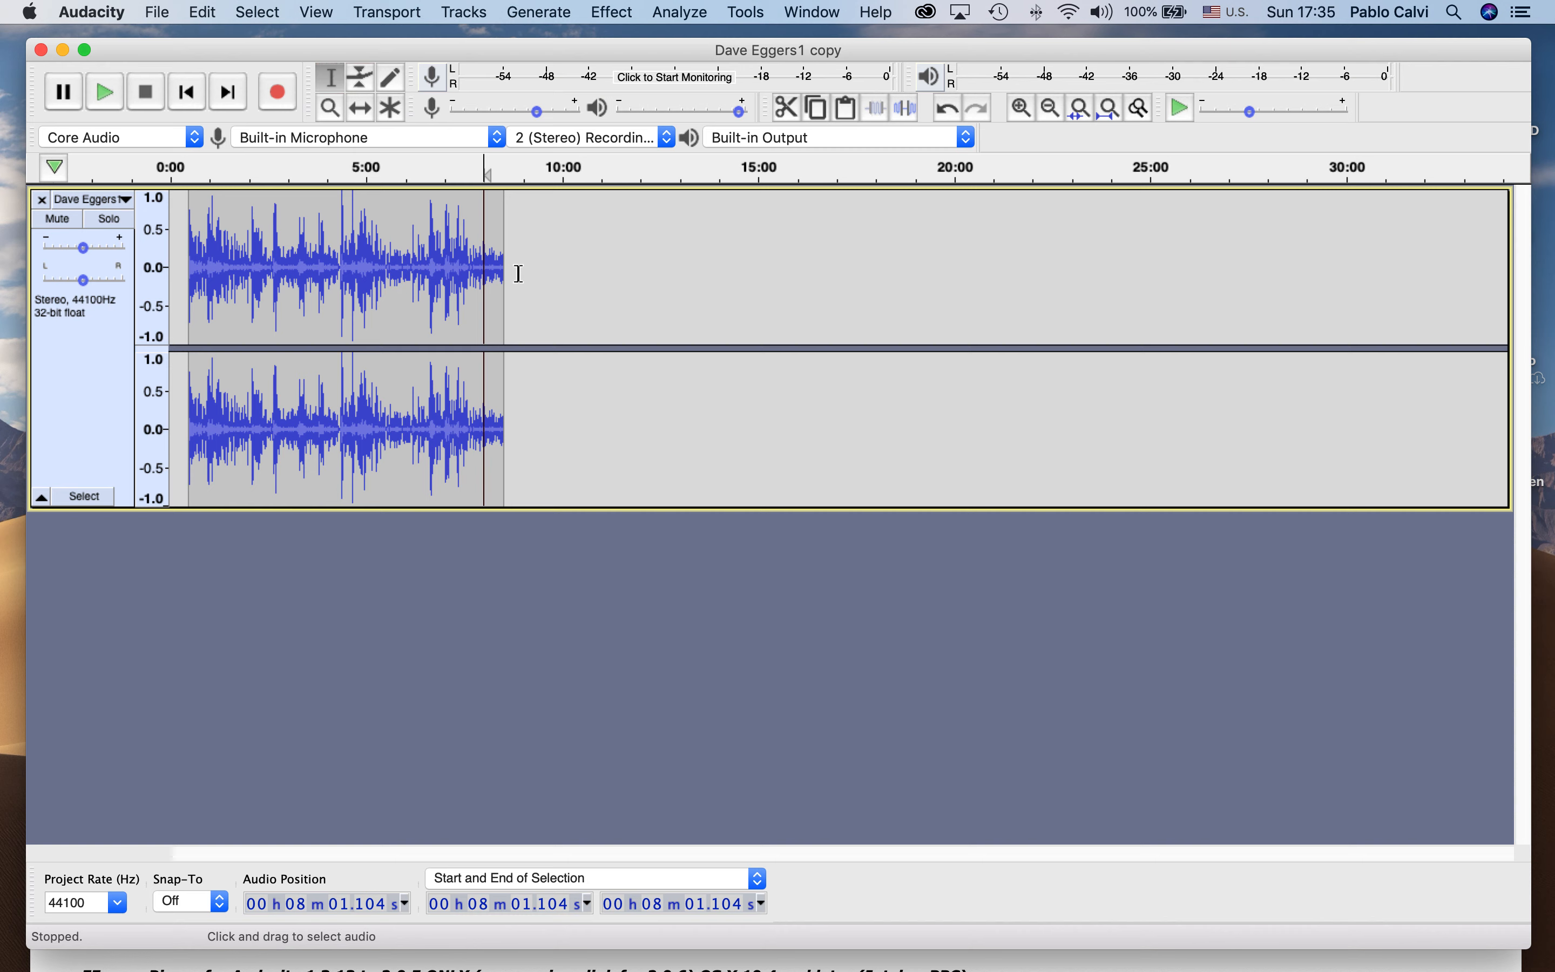
drag(518, 273, 435, 287)
key(super)
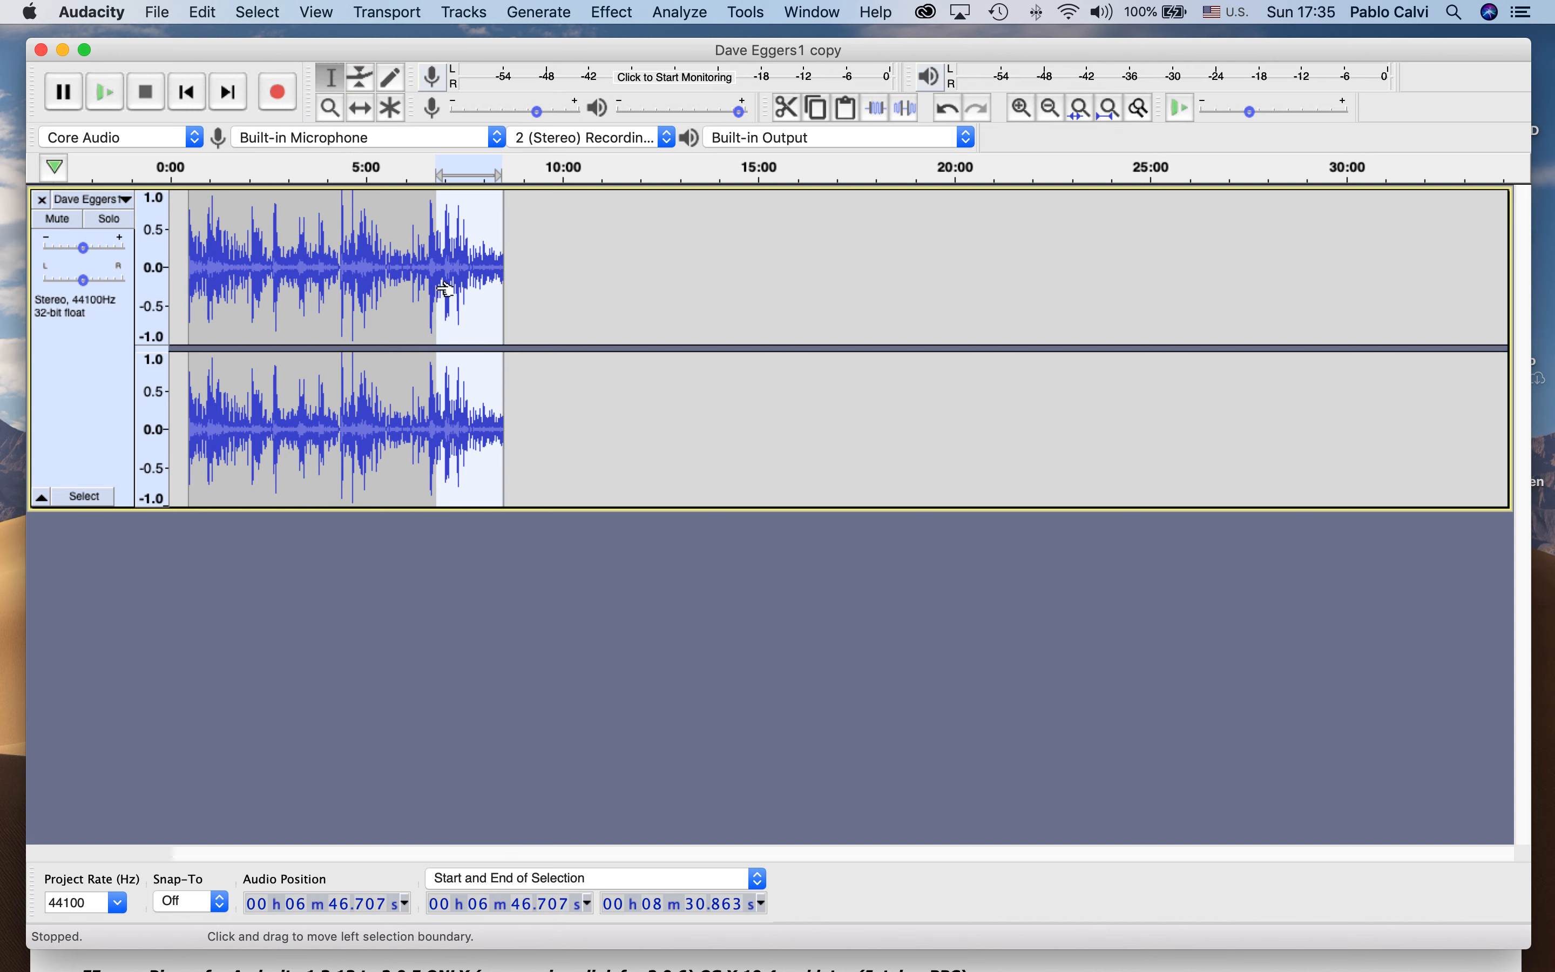
key(super+x)
click(788, 327)
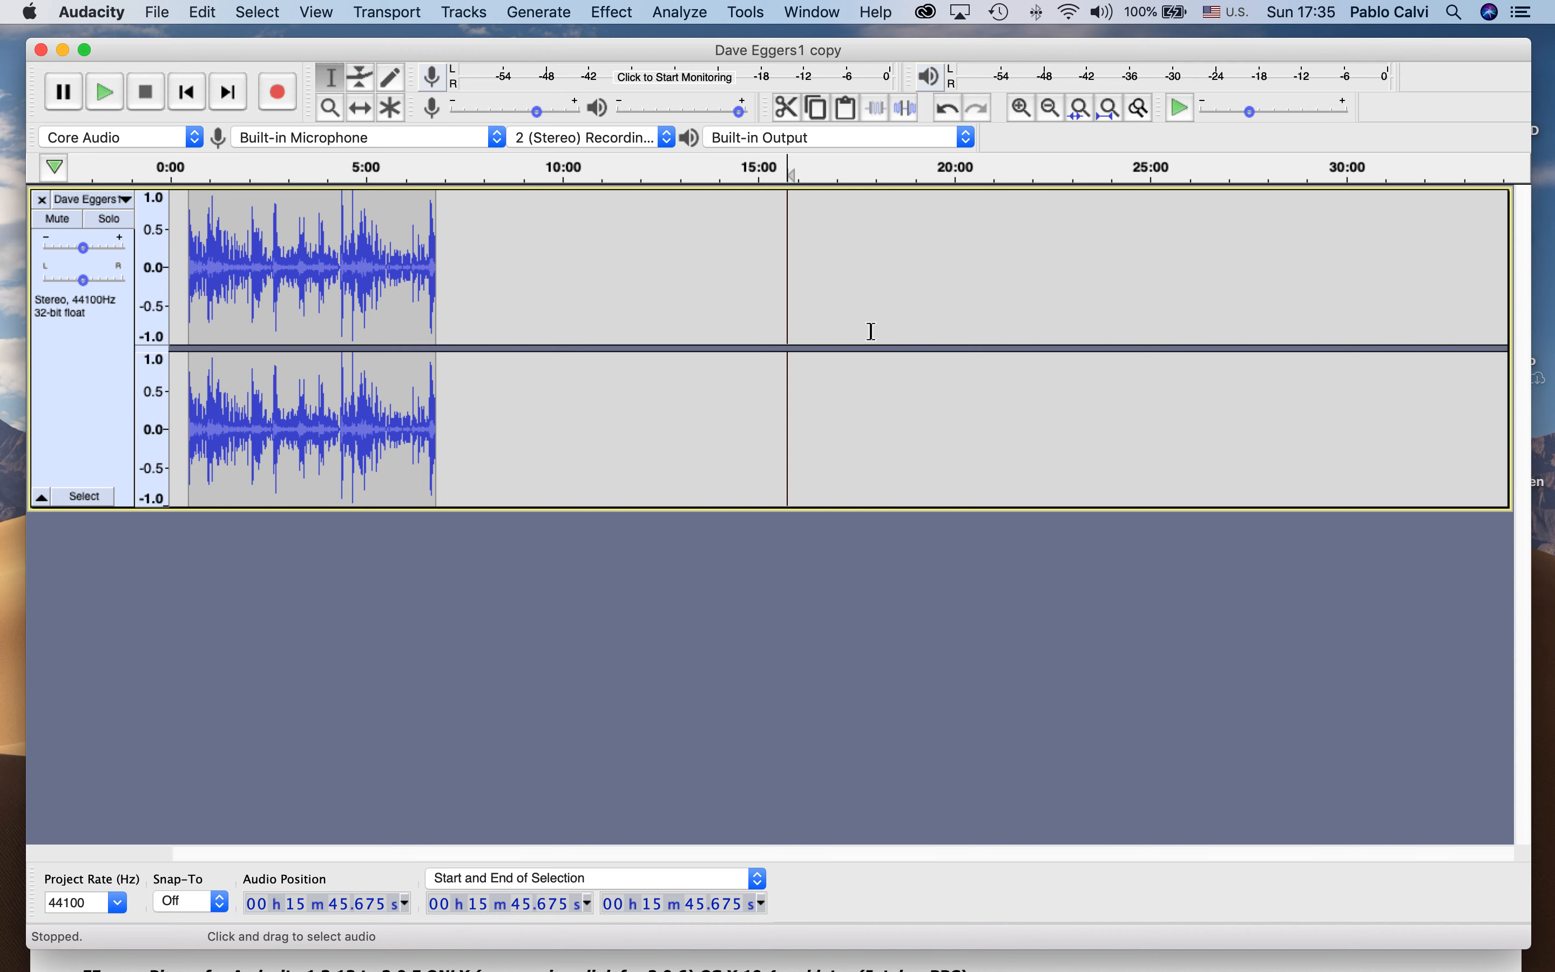
key(super+v)
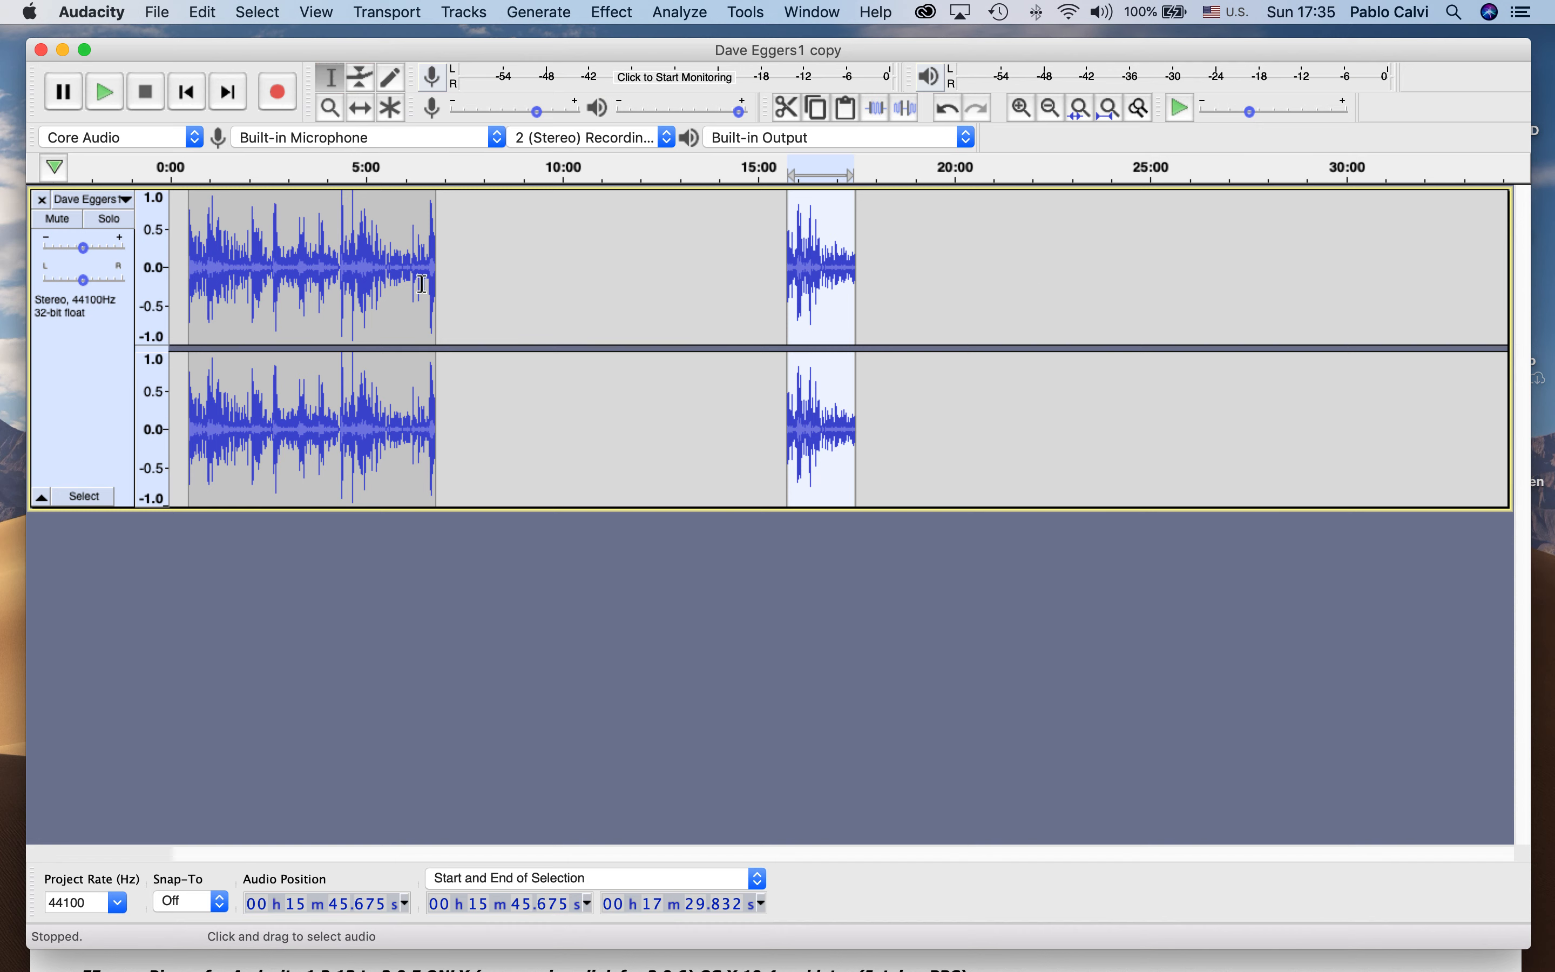
Cut a section about 1 min 41 s long near the end of the first clip and paste it at about 10 min 2 s.
drag(410, 295, 345, 294)
key(space)
key(Delete)
click(561, 267)
key(super+v)
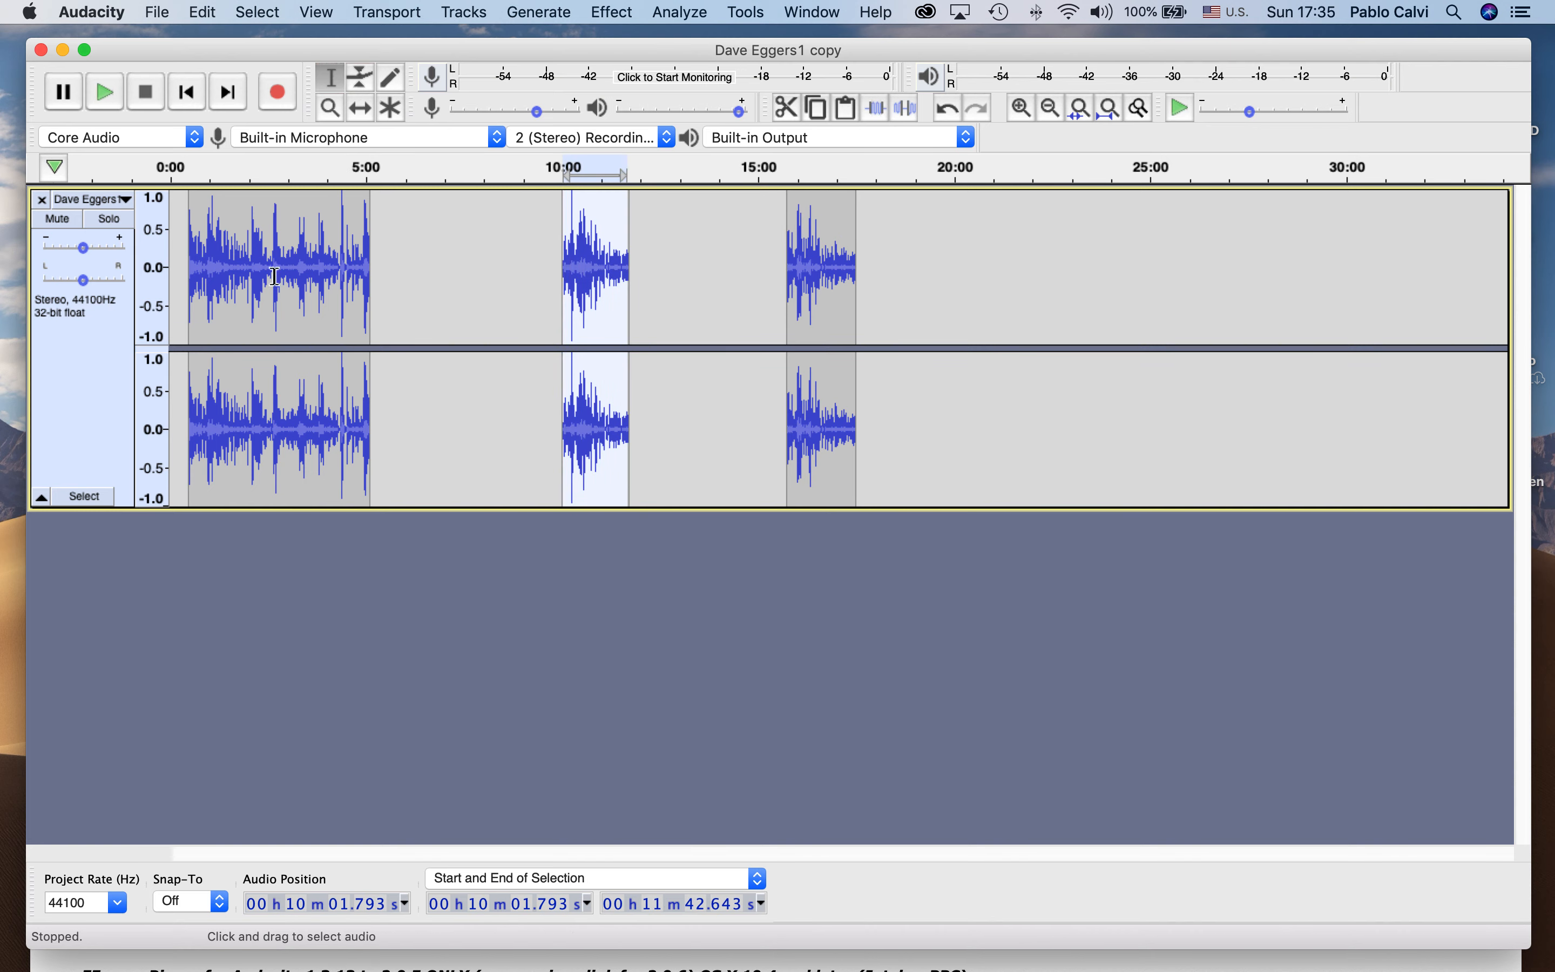
Cut the audio from about 1 min 47 s to 2 min 55 s and paste it at about 6 min 38 s.
drag(284, 283, 241, 284)
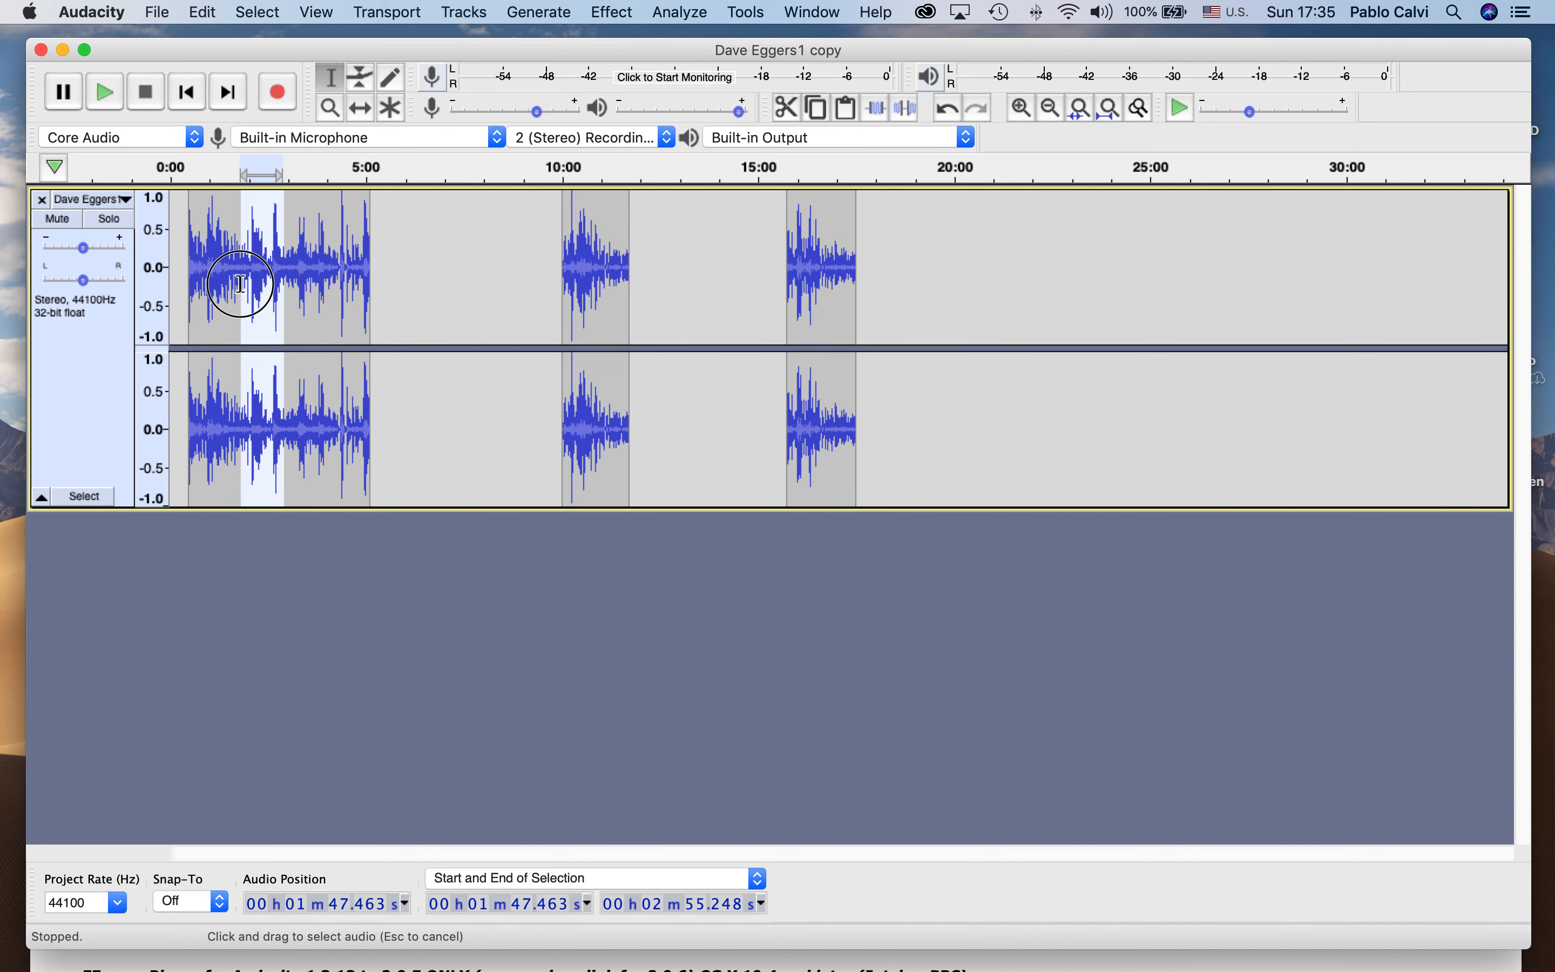
key(super+x)
click(429, 291)
key(super+v)
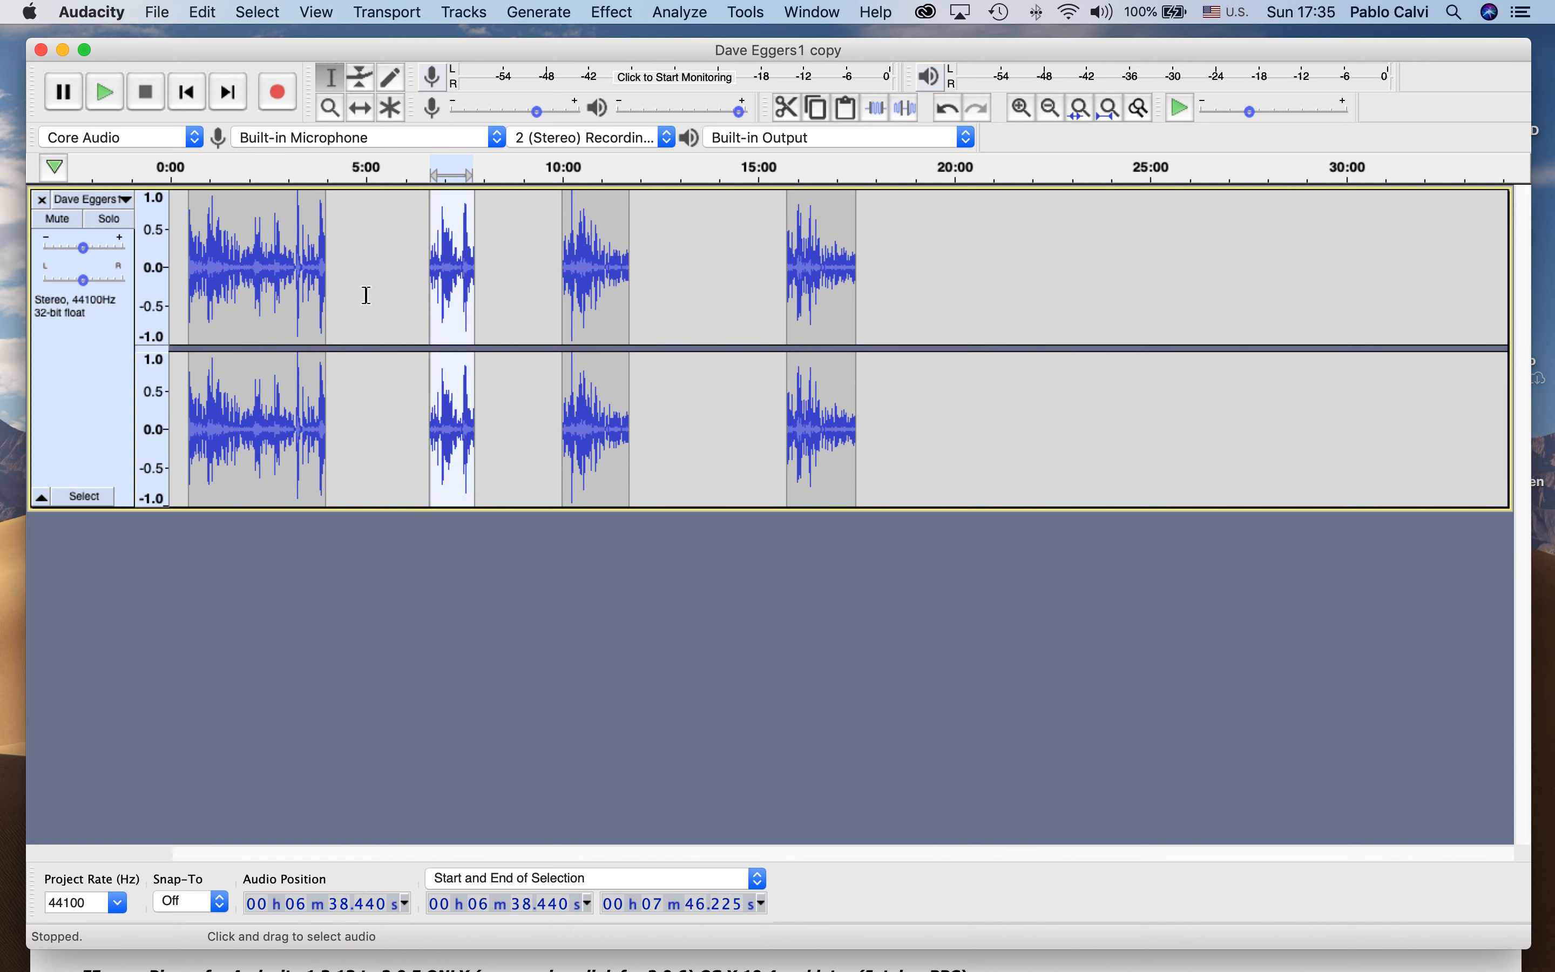
Delete the first clip by removing everything from the track's start to about 4 min 18 s.
drag(362, 291, 367, 292)
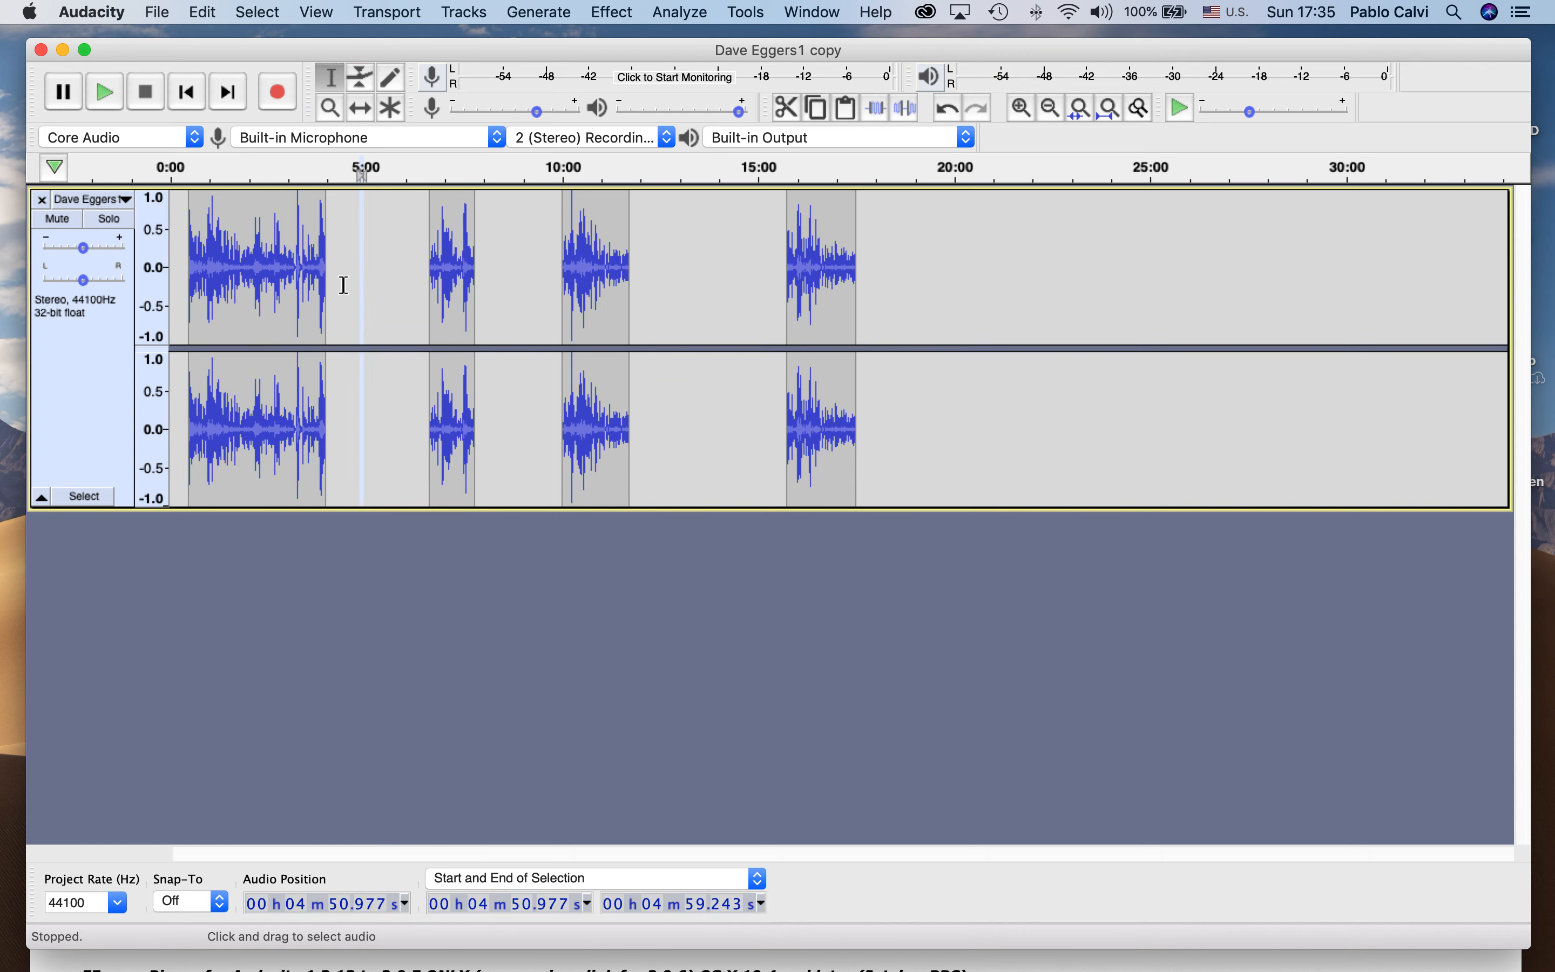
drag(339, 285, 145, 294)
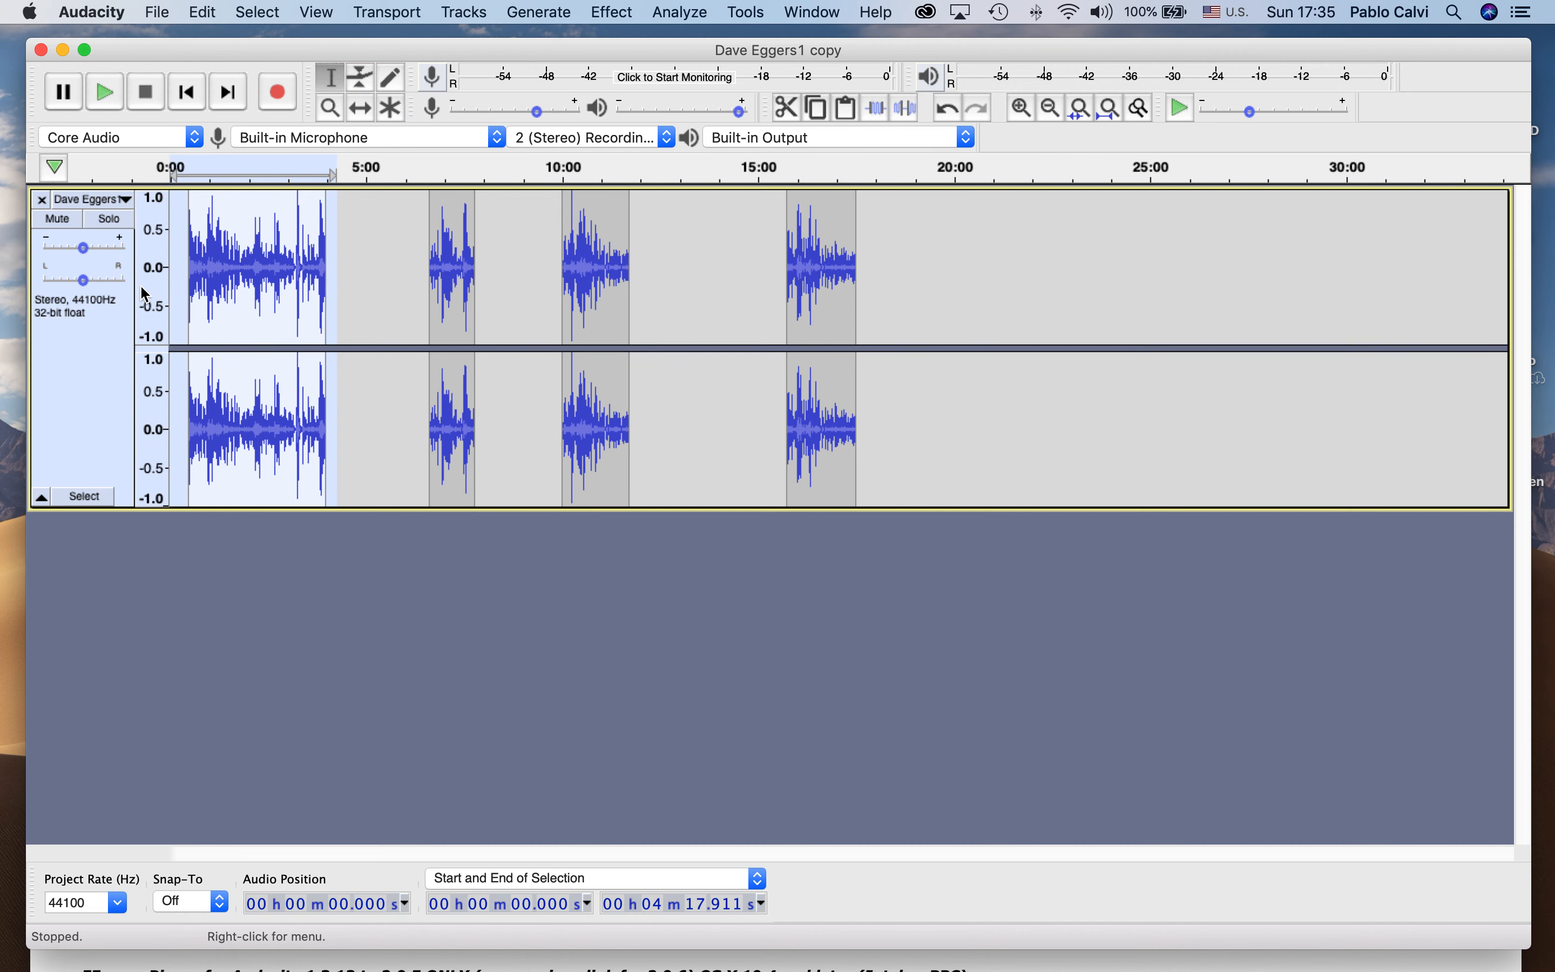
key(Delete)
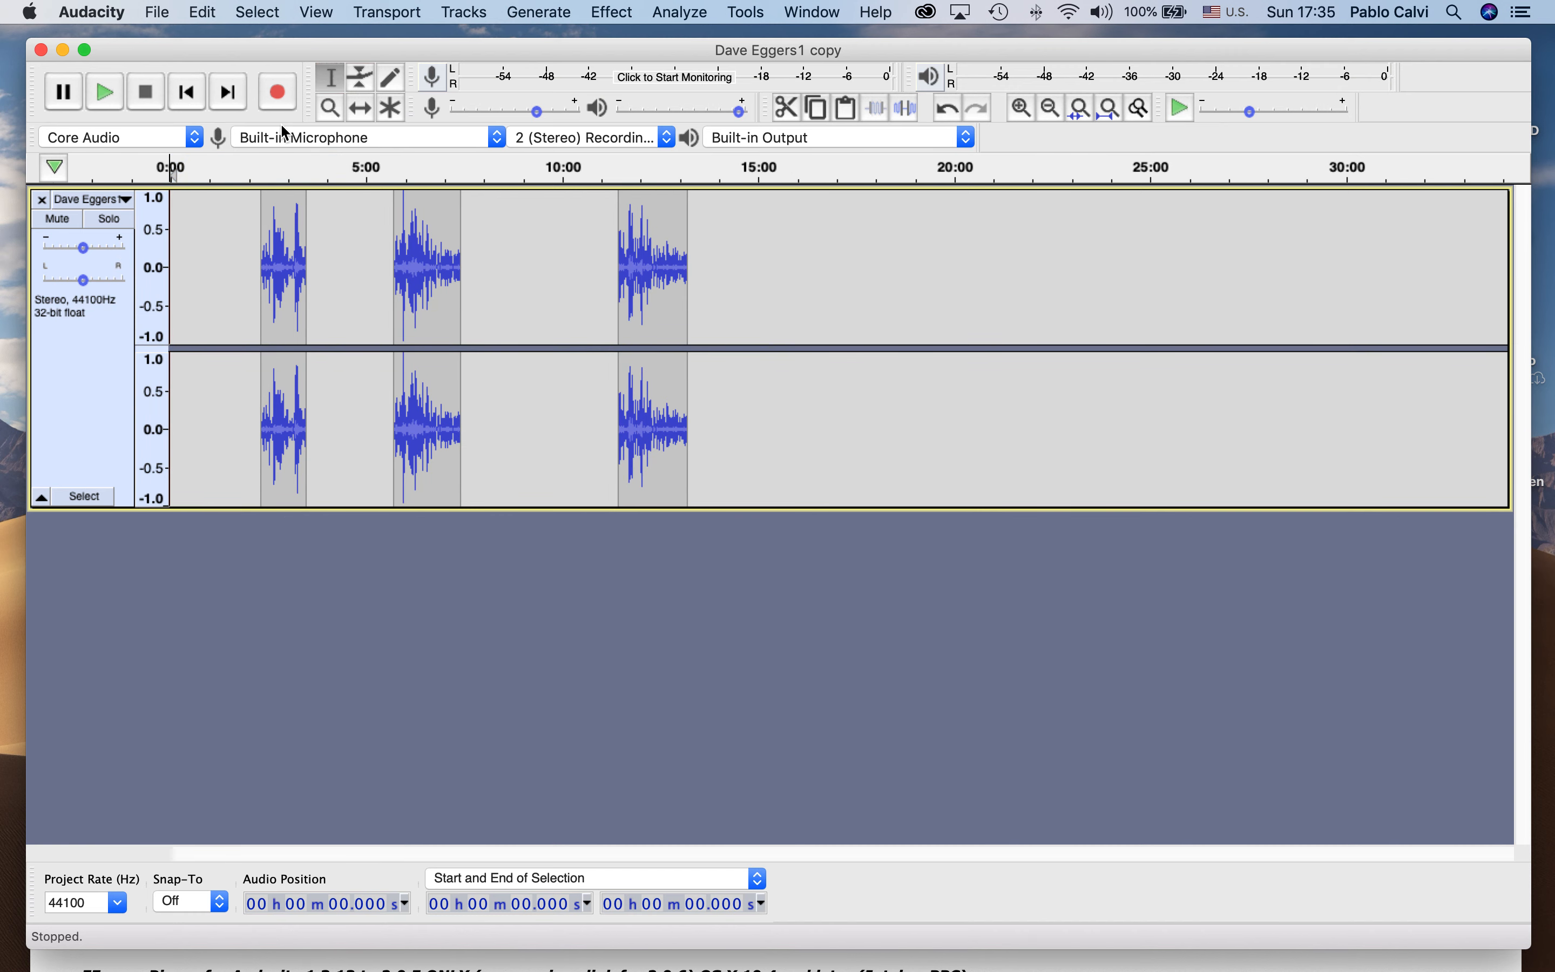
Shift the three remaining clips earlier so they sit end to end near the start of the track.
click(361, 108)
drag(305, 237, 214, 236)
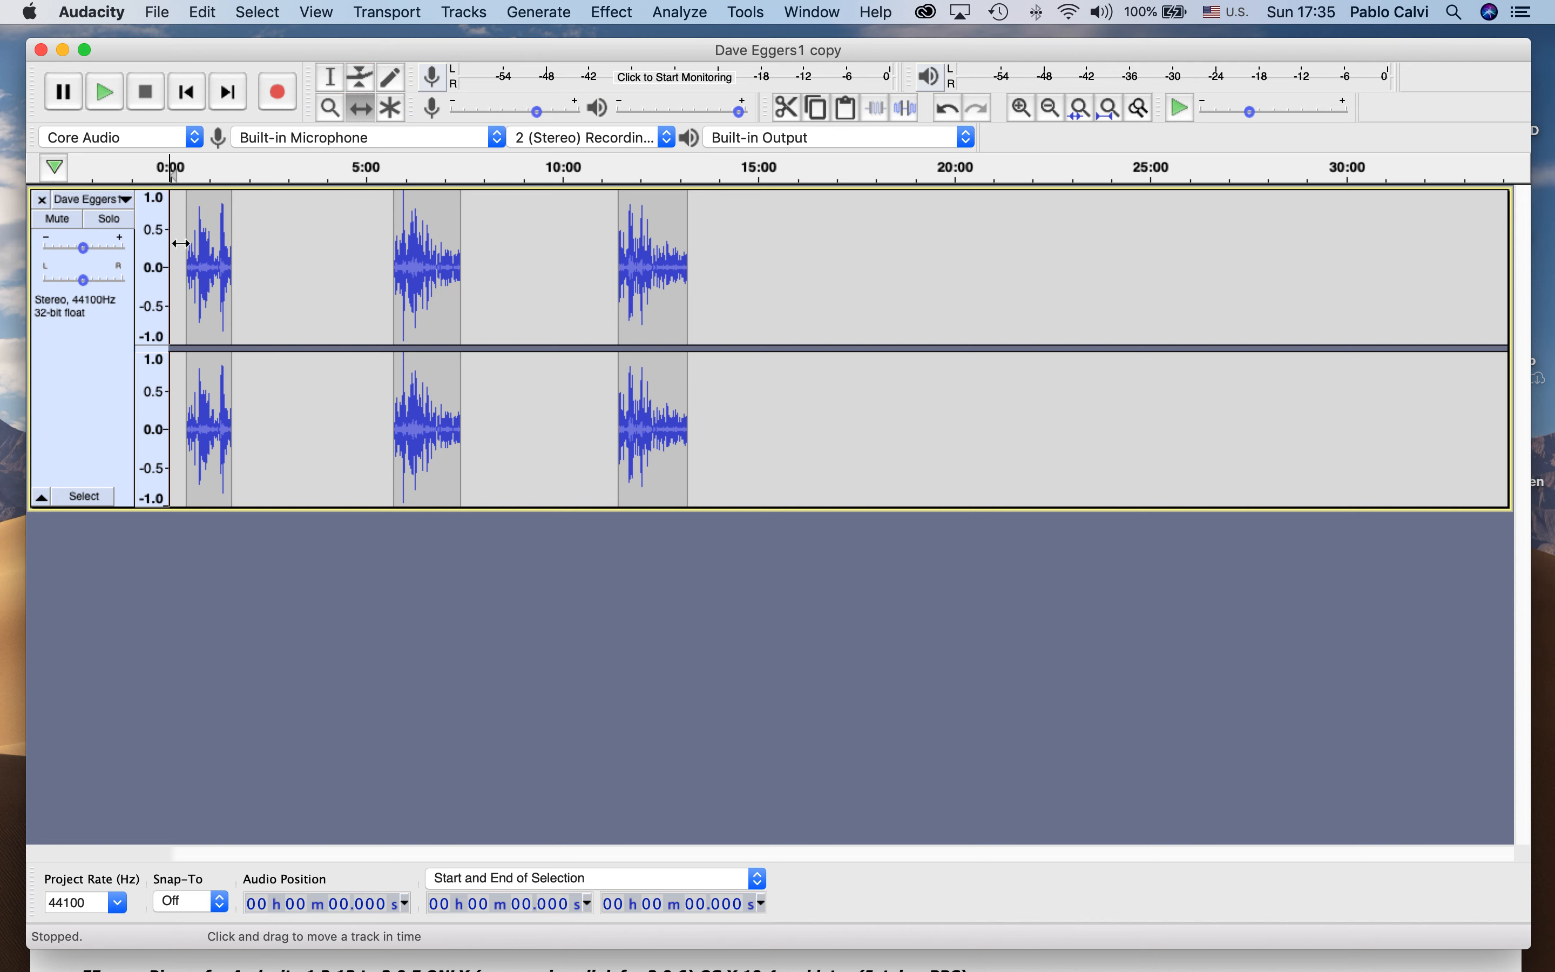
drag(455, 224, 286, 229)
drag(628, 250, 330, 241)
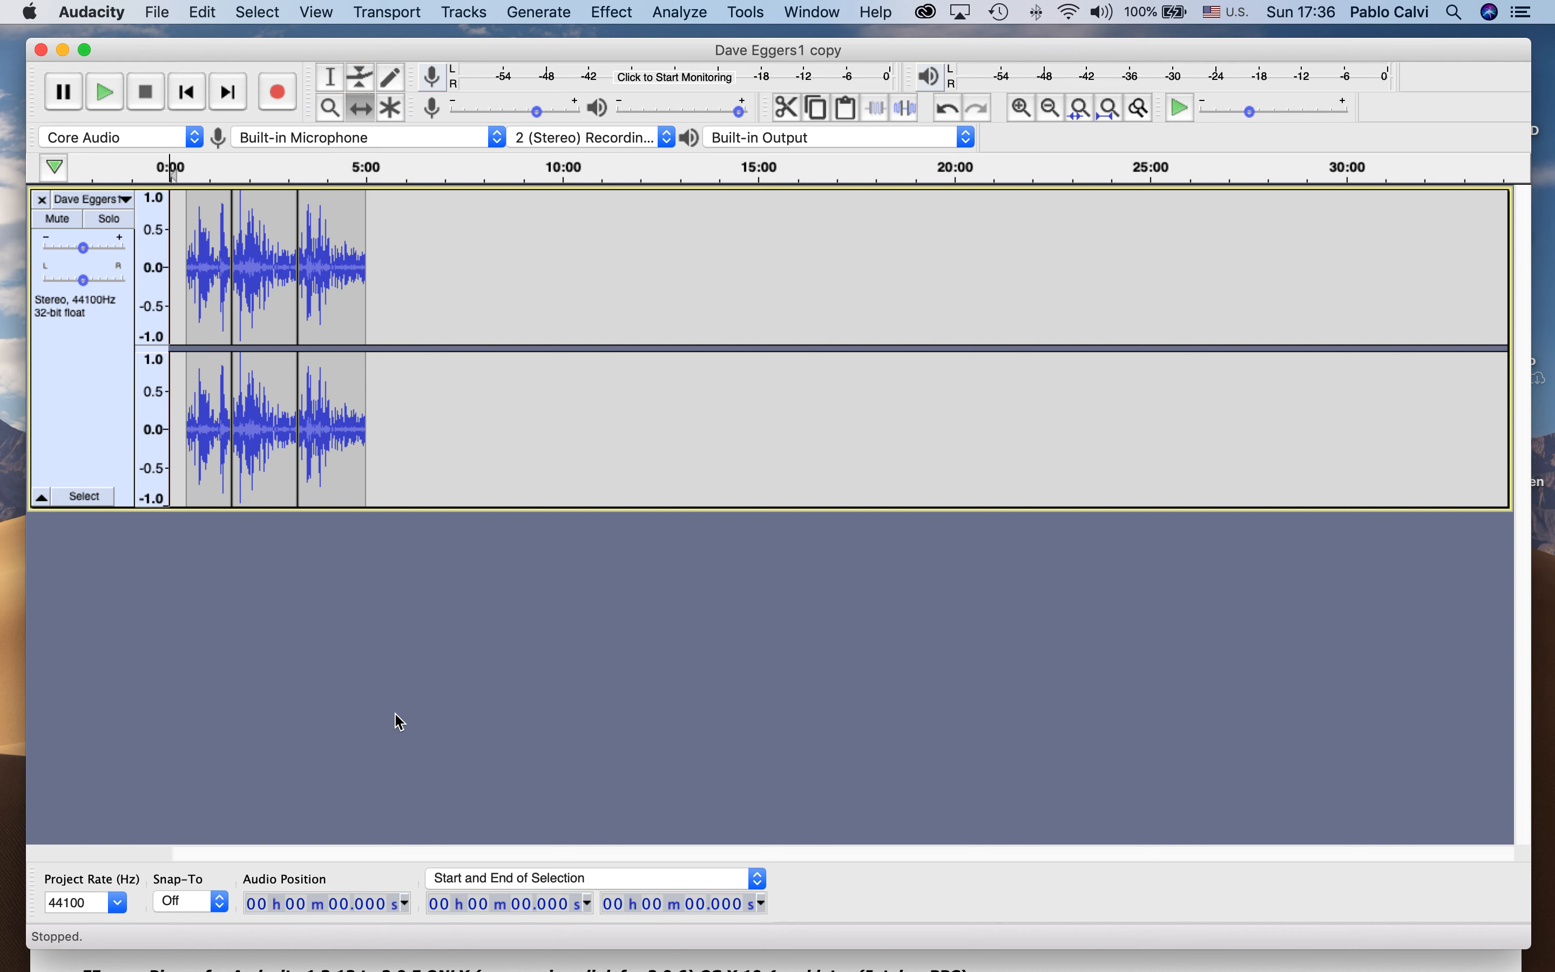
Apply Crossfade Clips across the join of the first two clips, from about 1 min 31.8 s to 1 min 36.9 s.
click(329, 108)
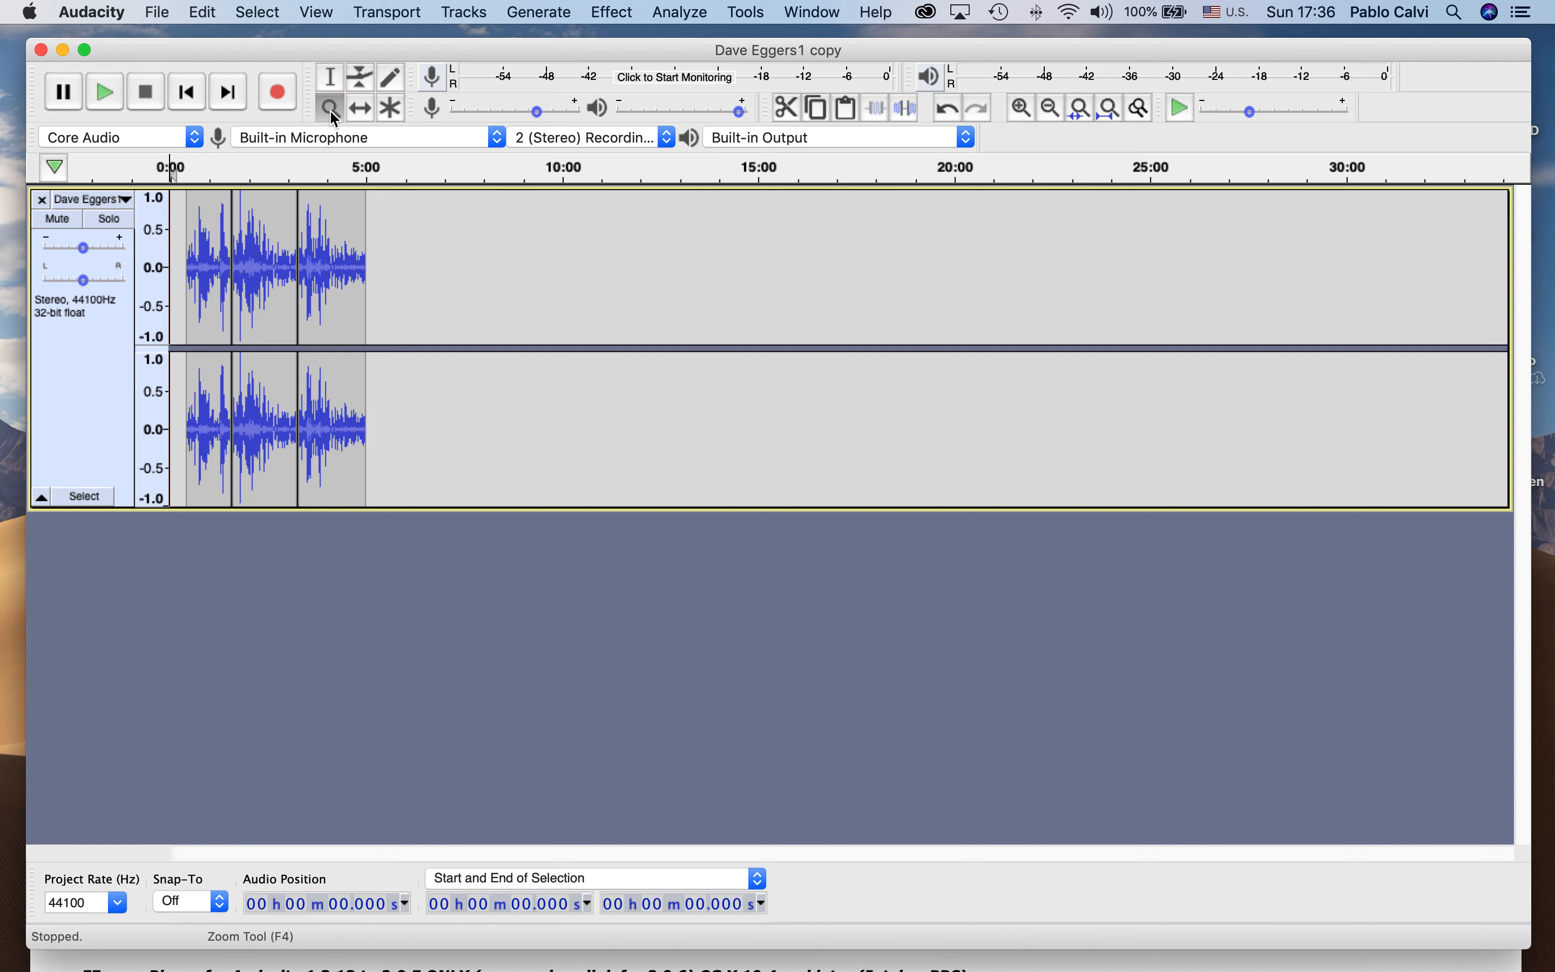
click(246, 303)
click(246, 304)
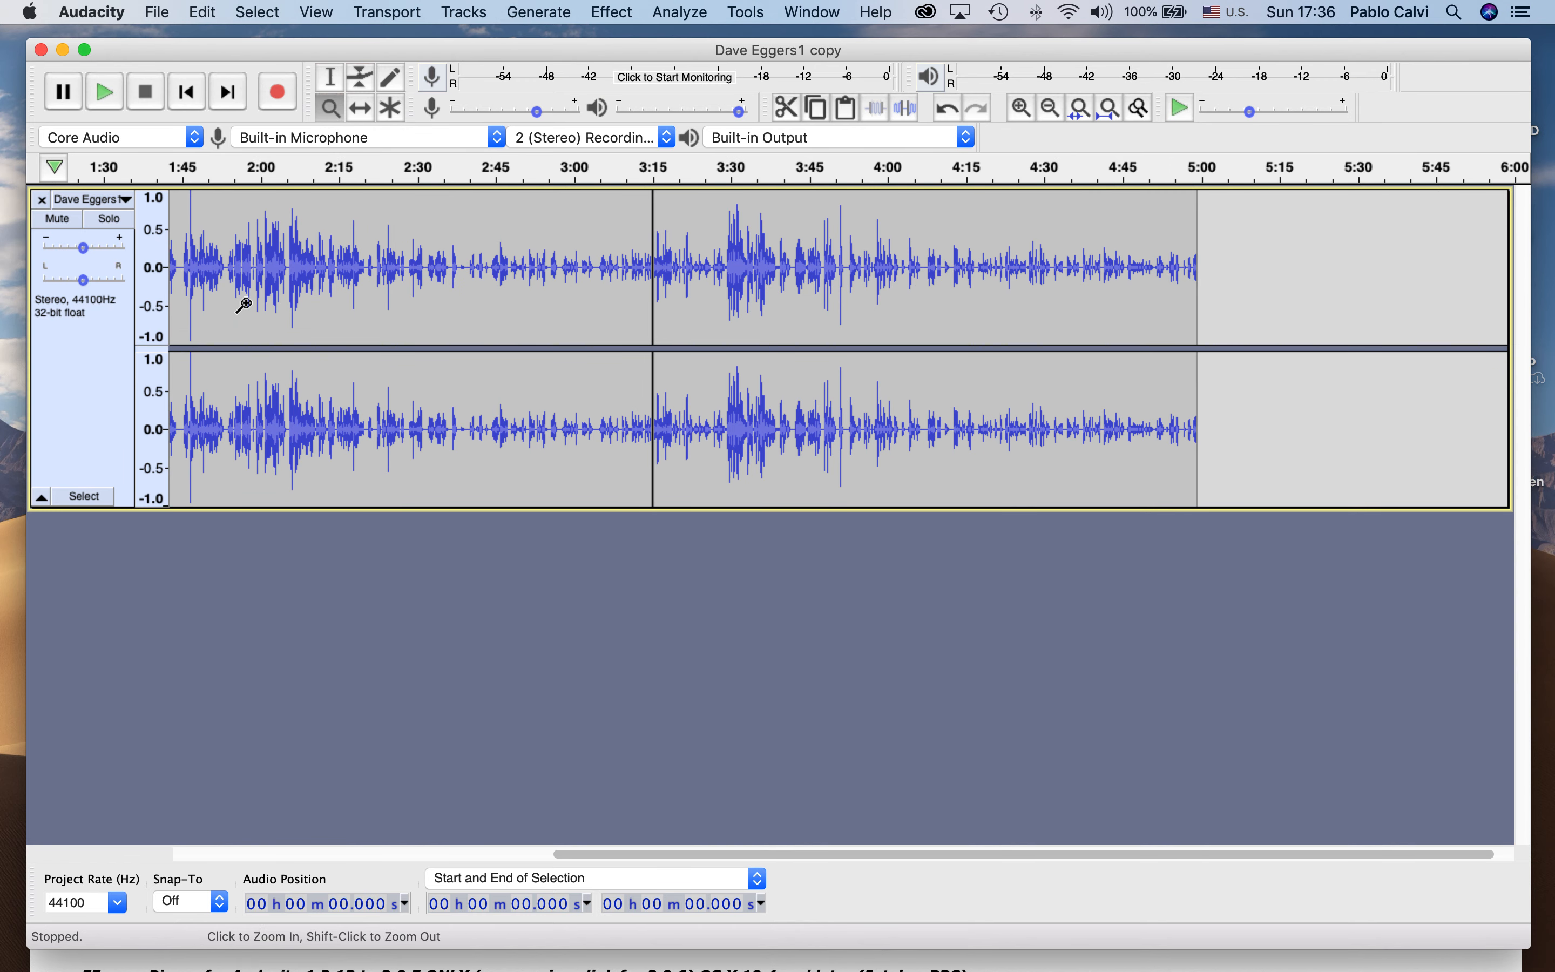
scroll(244, 303, left, 5)
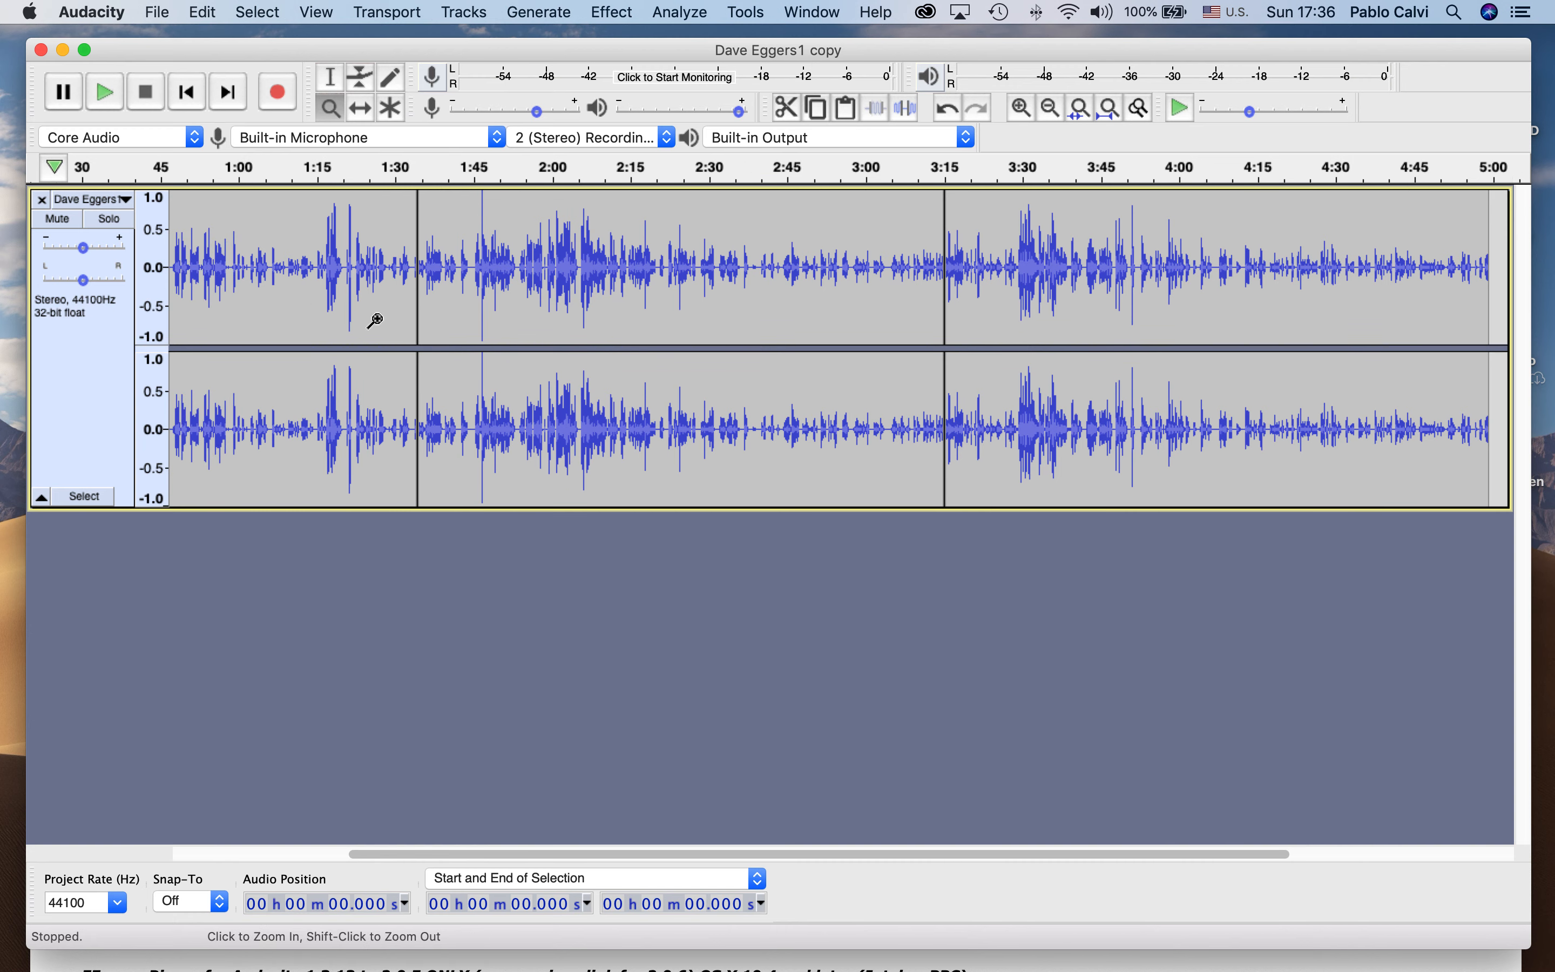
scroll(389, 320, left, 6)
scroll(397, 320, right, 4)
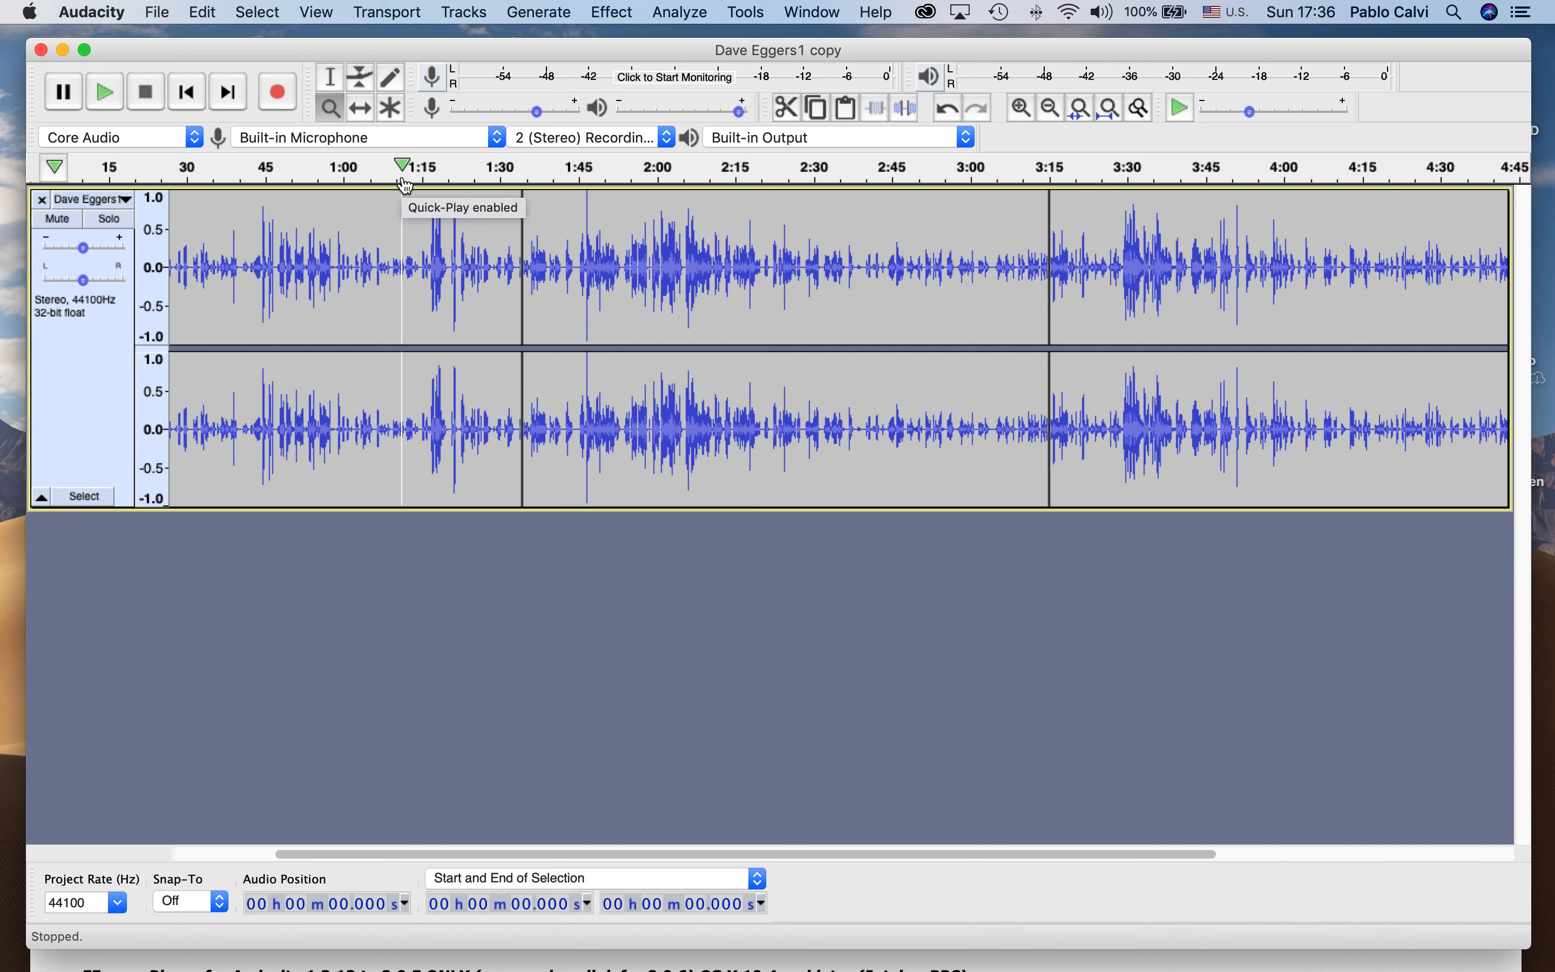
click(336, 81)
drag(510, 237, 536, 240)
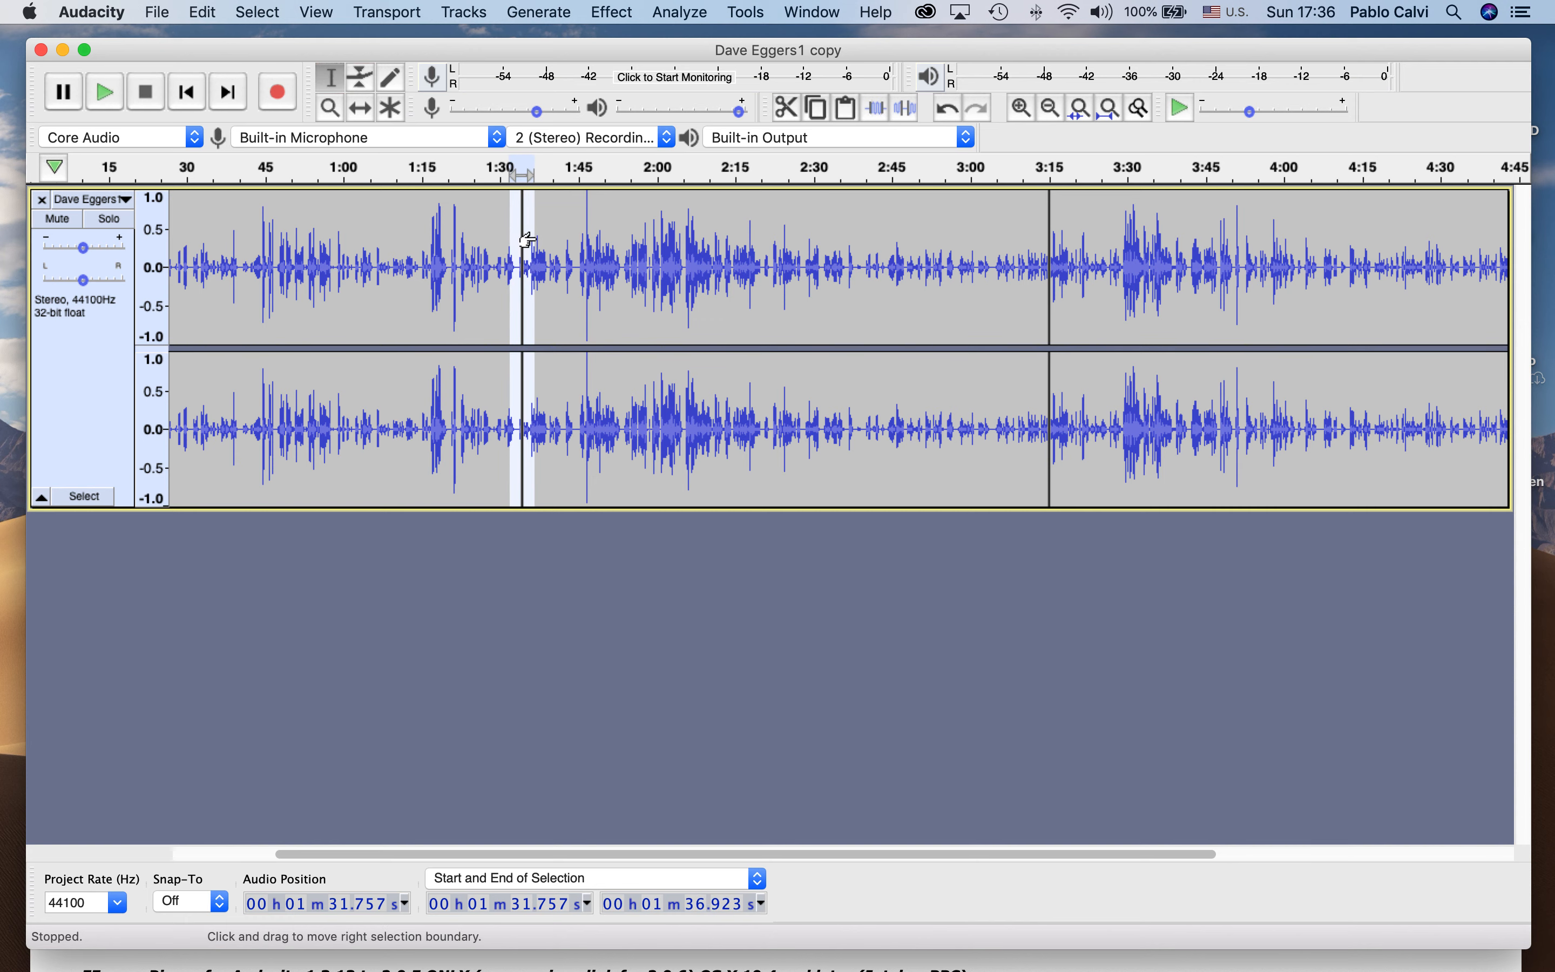
click(624, 11)
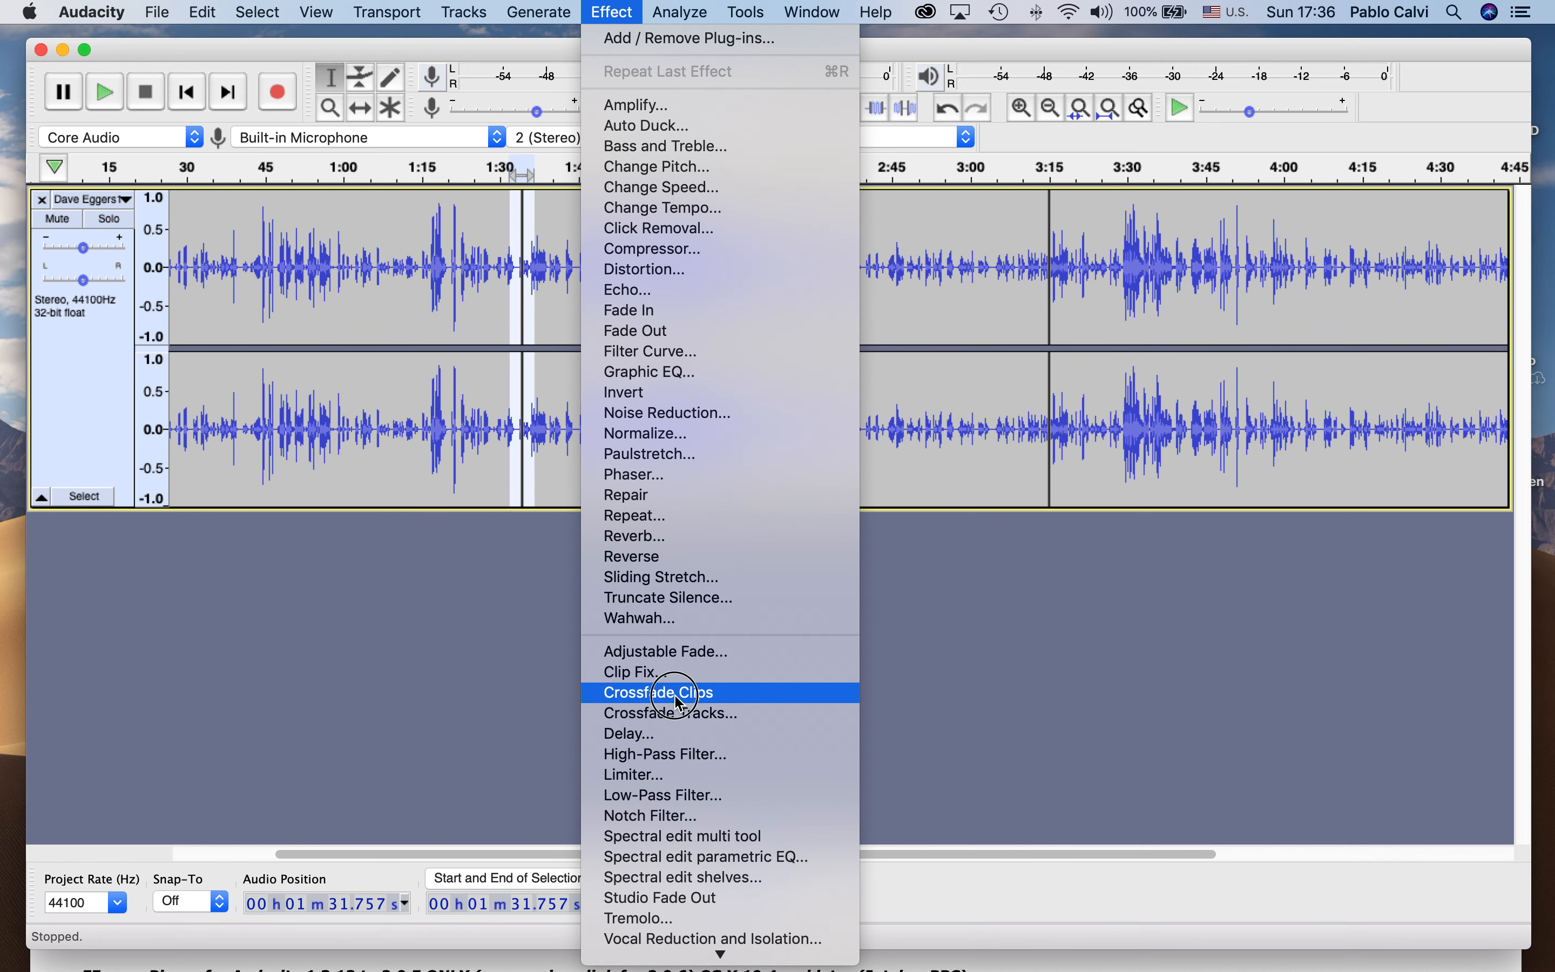
click(679, 704)
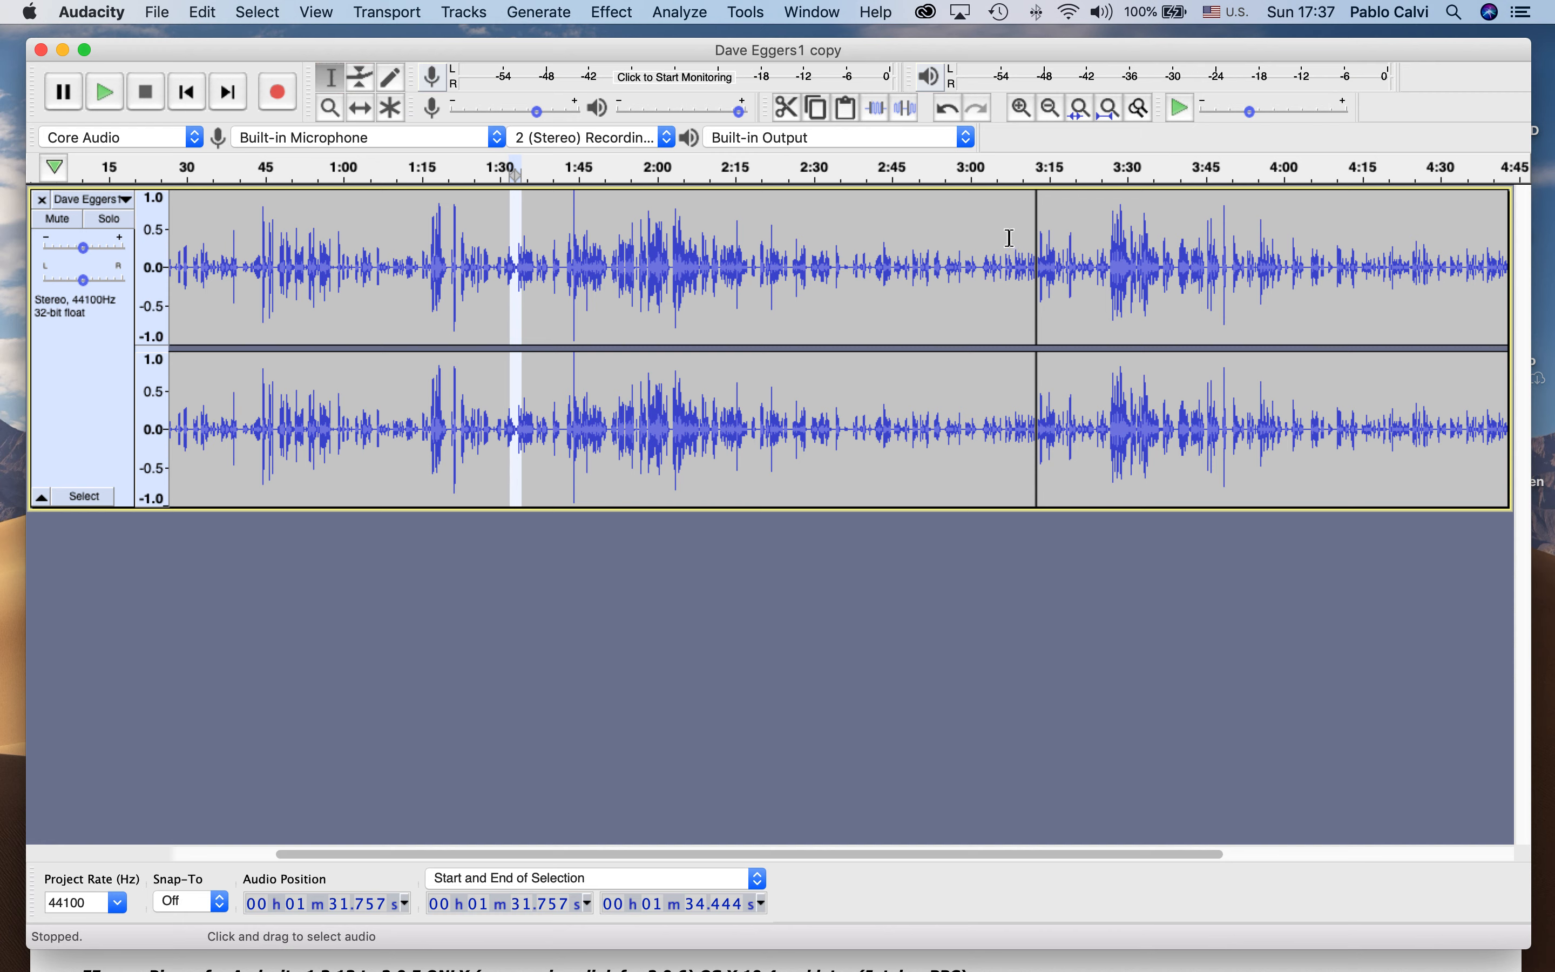
Apply Crossfade Clips across the remaining join, from about 3 min 12.5 s to 3 min 12.8 s.
click(331, 109)
click(1044, 262)
click(1042, 263)
click(1040, 270)
click(1041, 273)
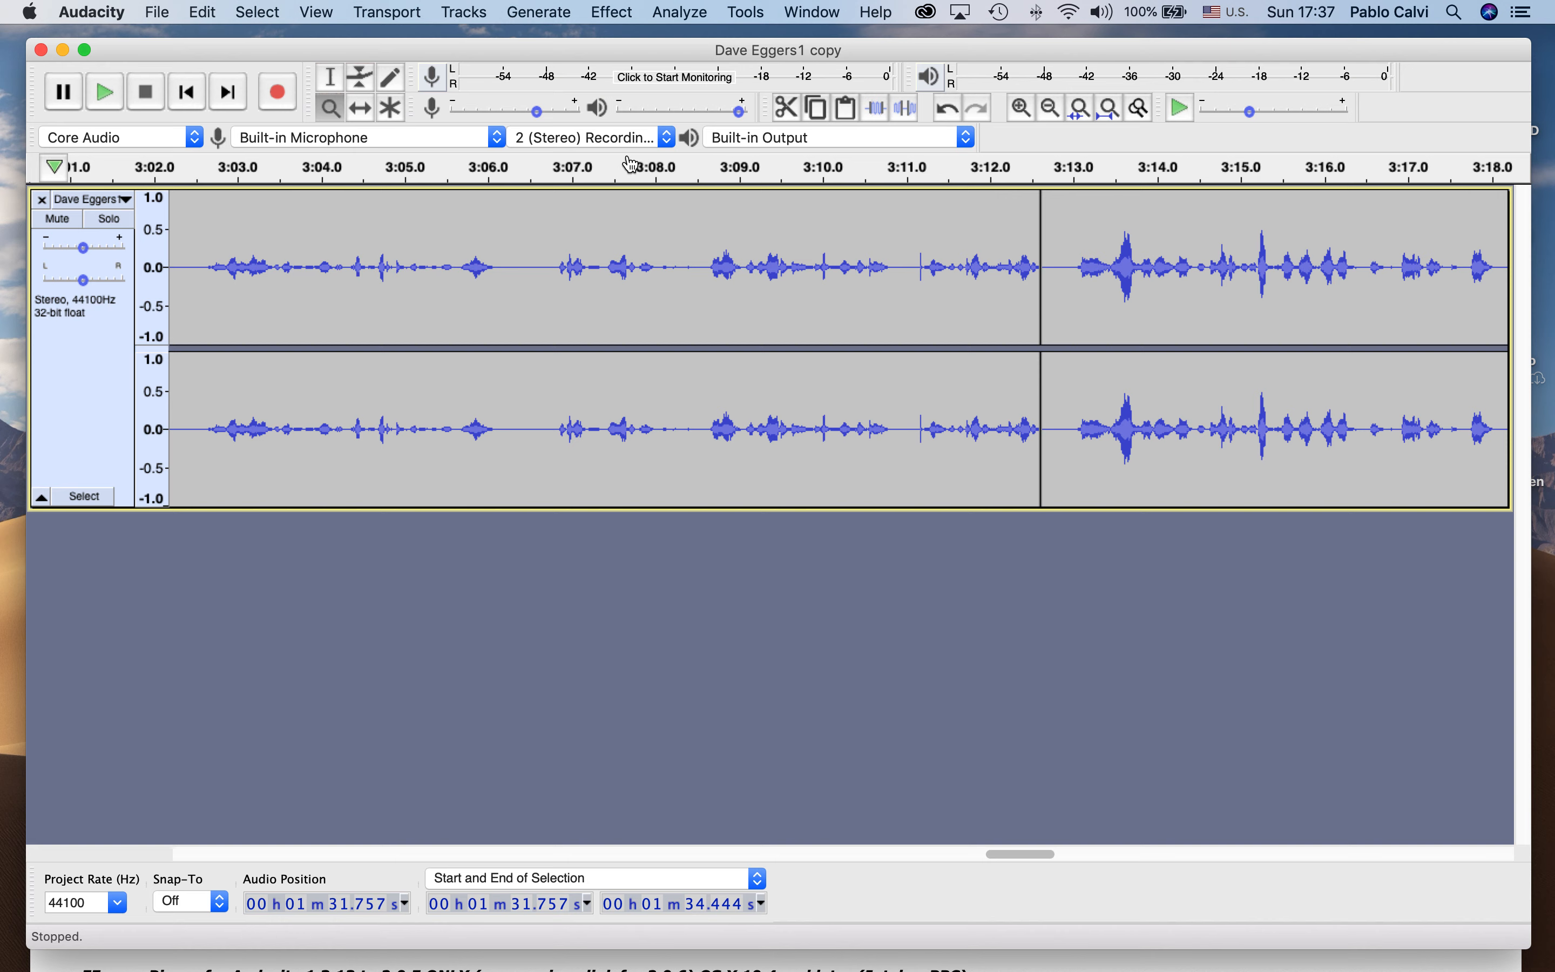
click(333, 78)
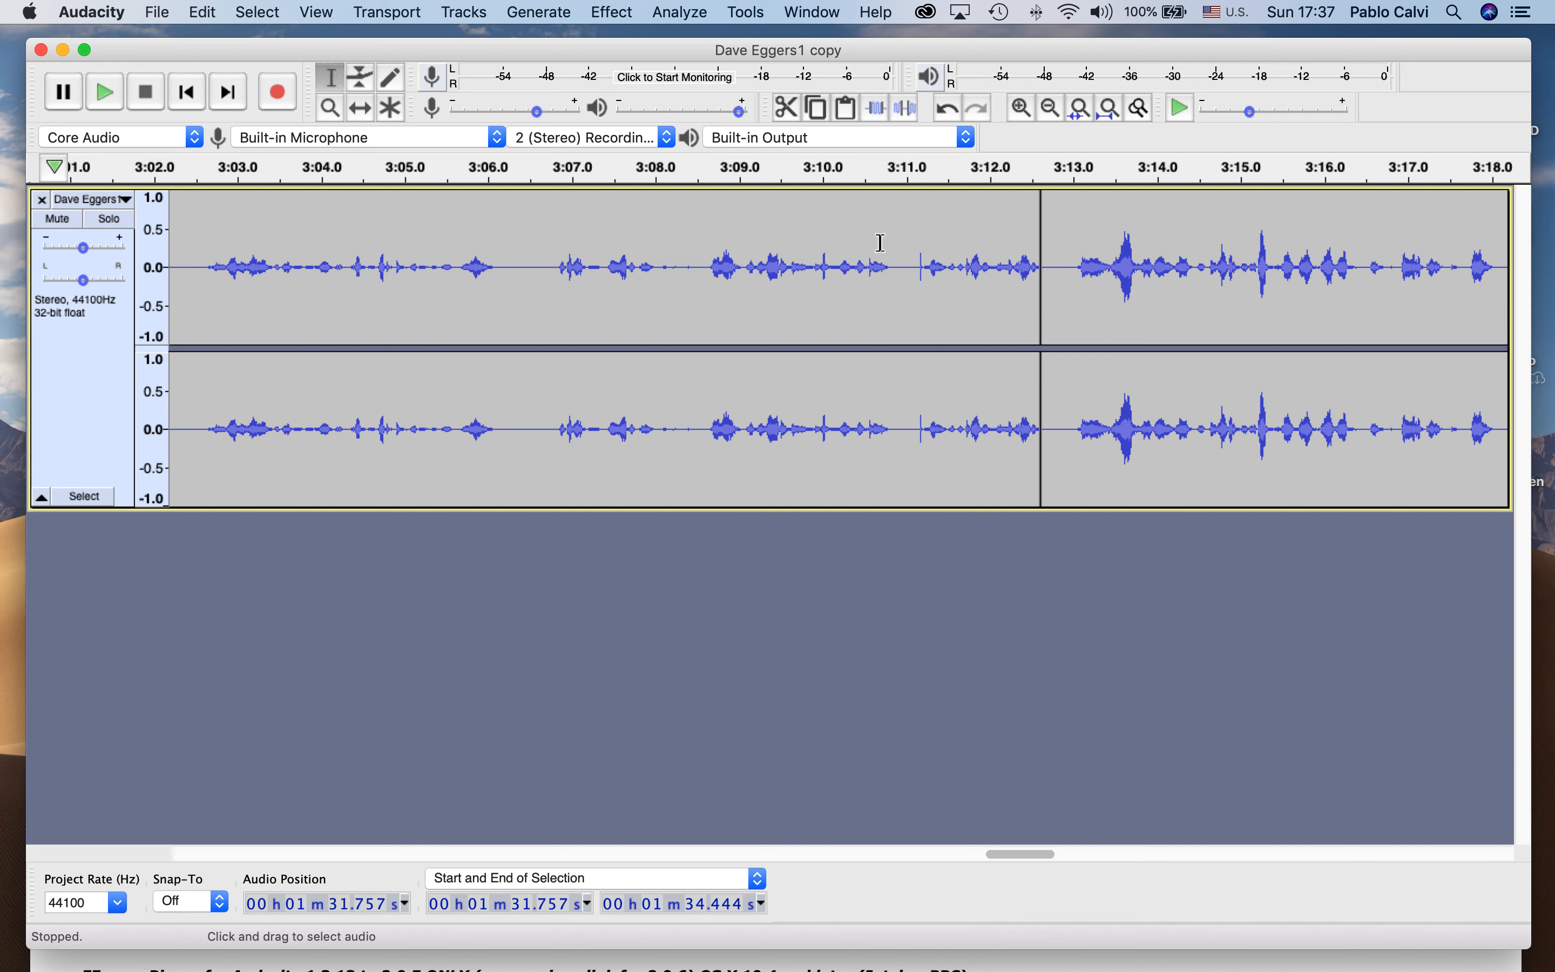
drag(1030, 245, 1052, 244)
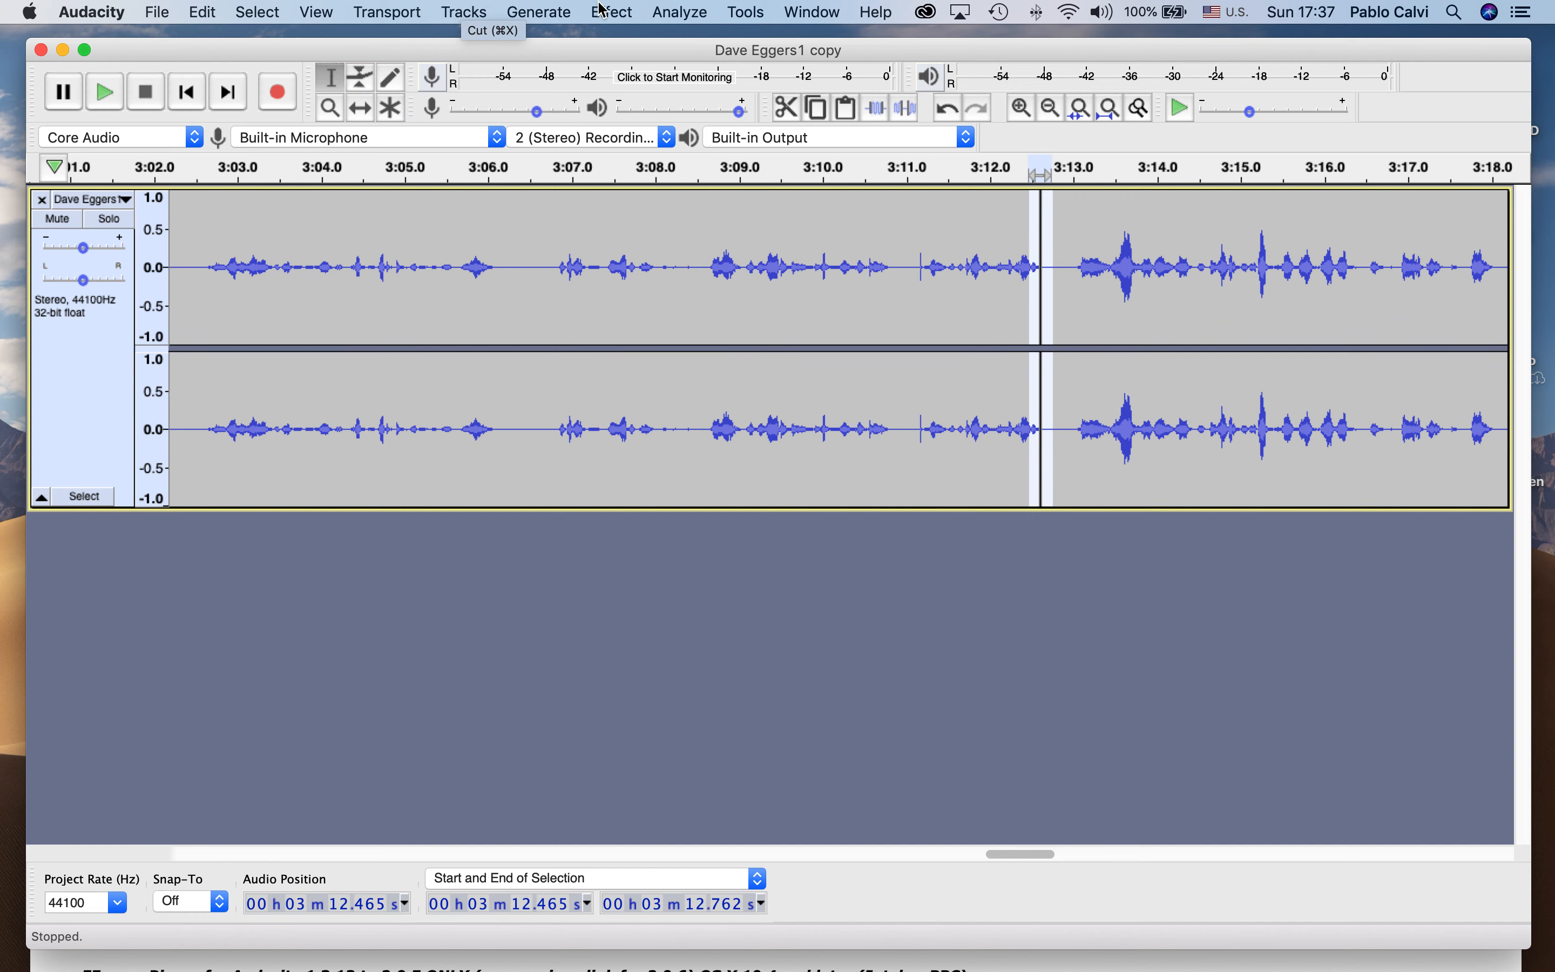
click(614, 11)
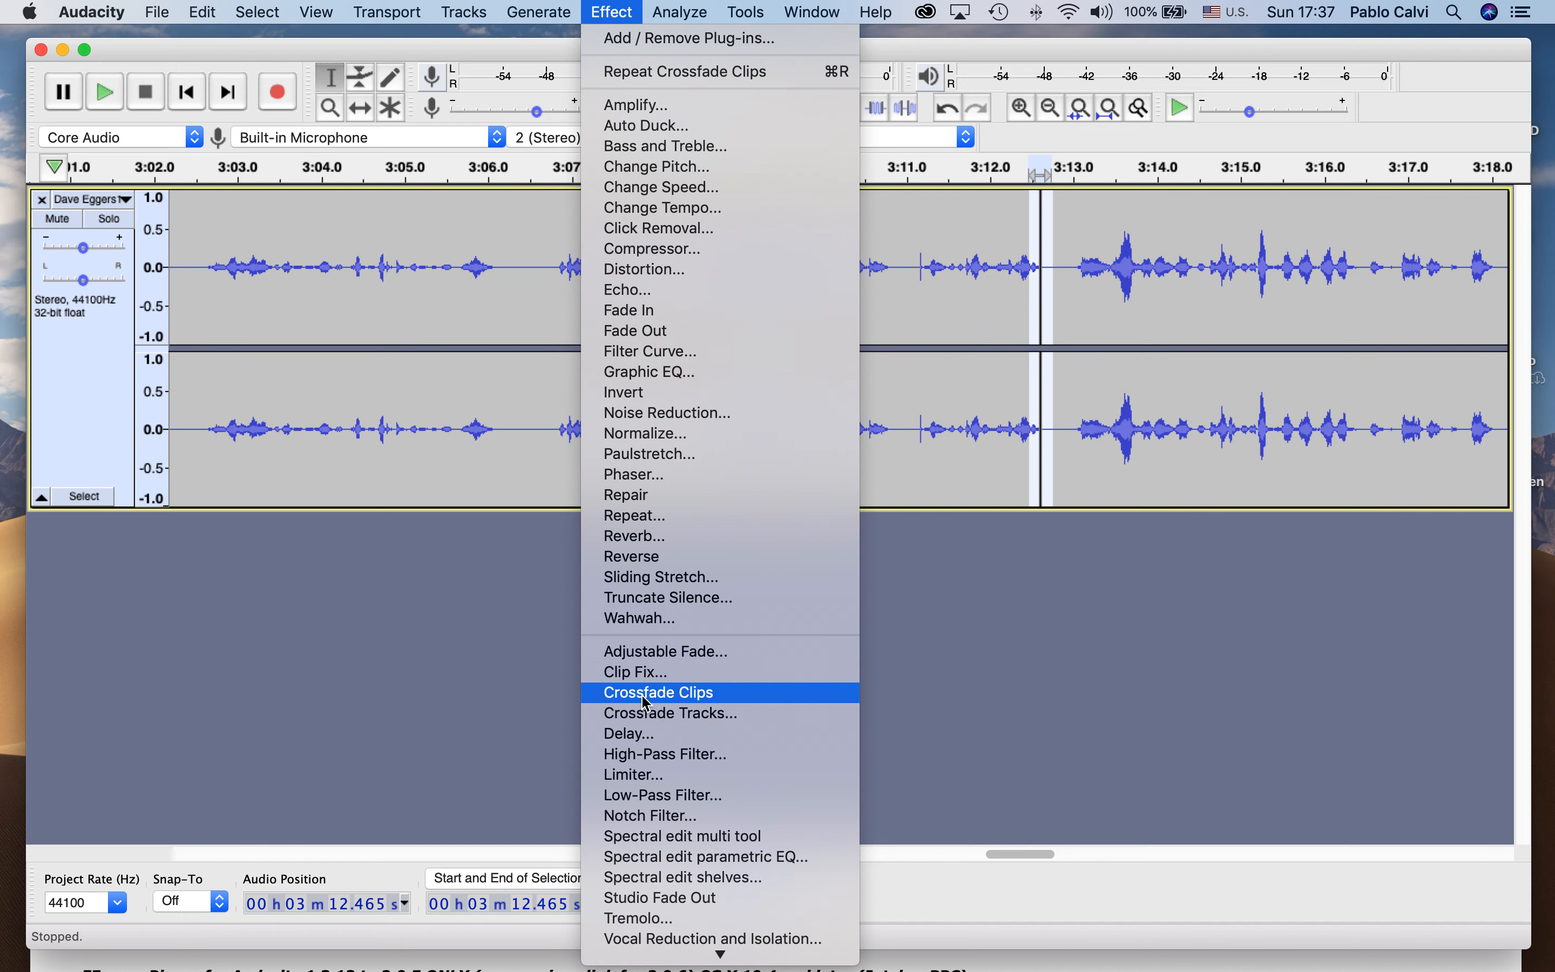
click(646, 693)
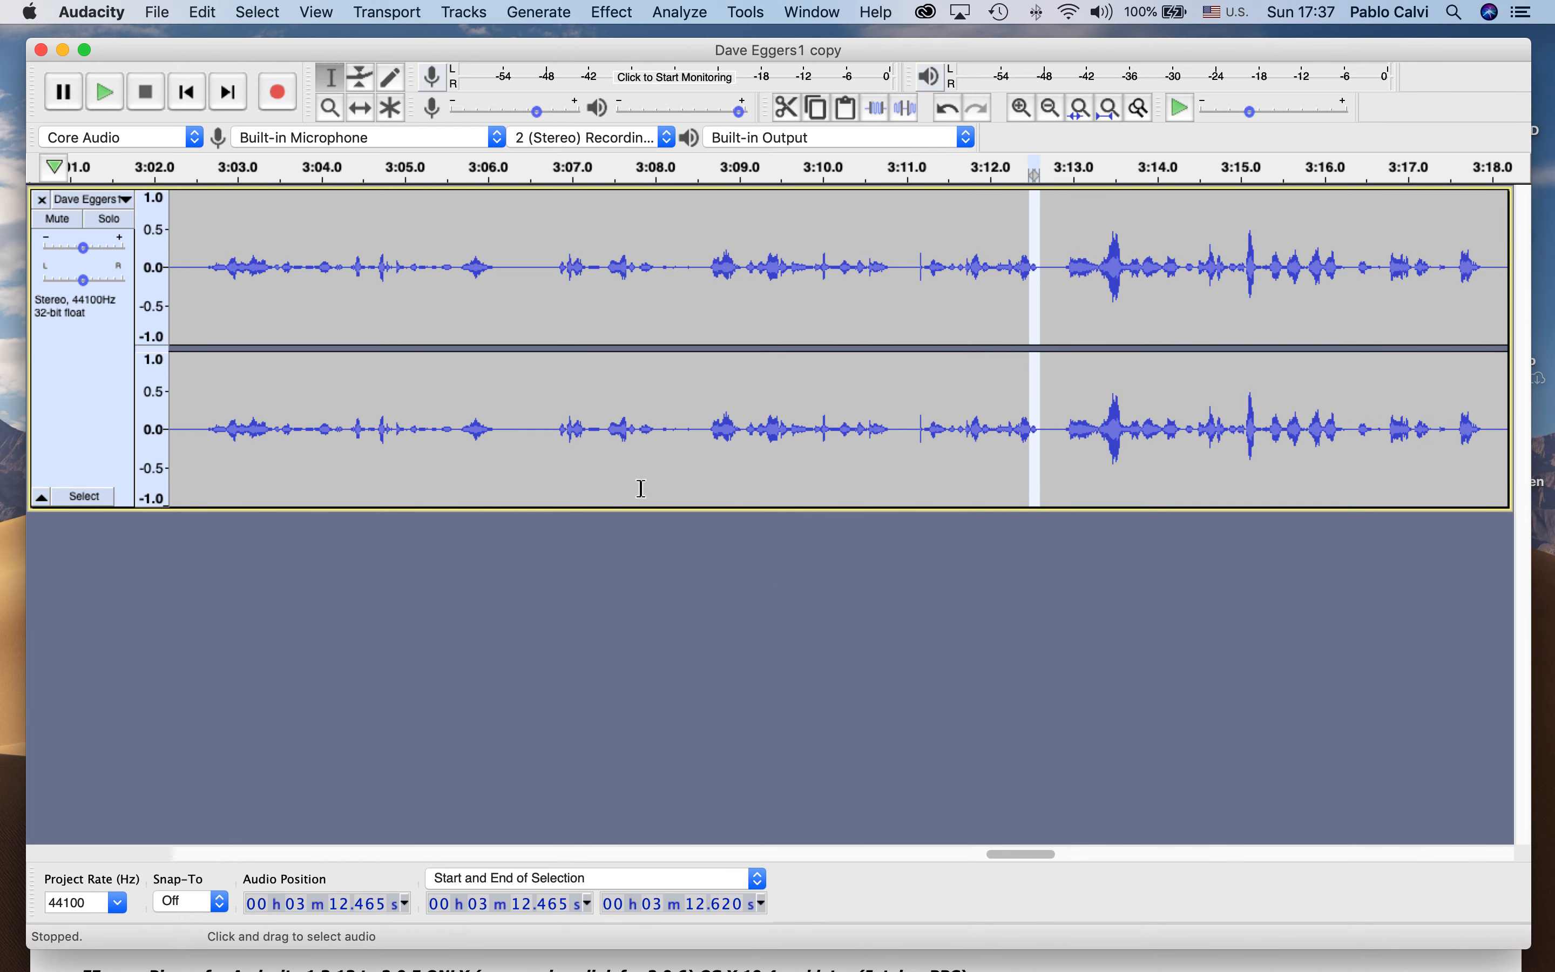
Shift the joined clip earlier so that it starts at about 15 seconds on the timeline.
scroll(642, 488, left, 5)
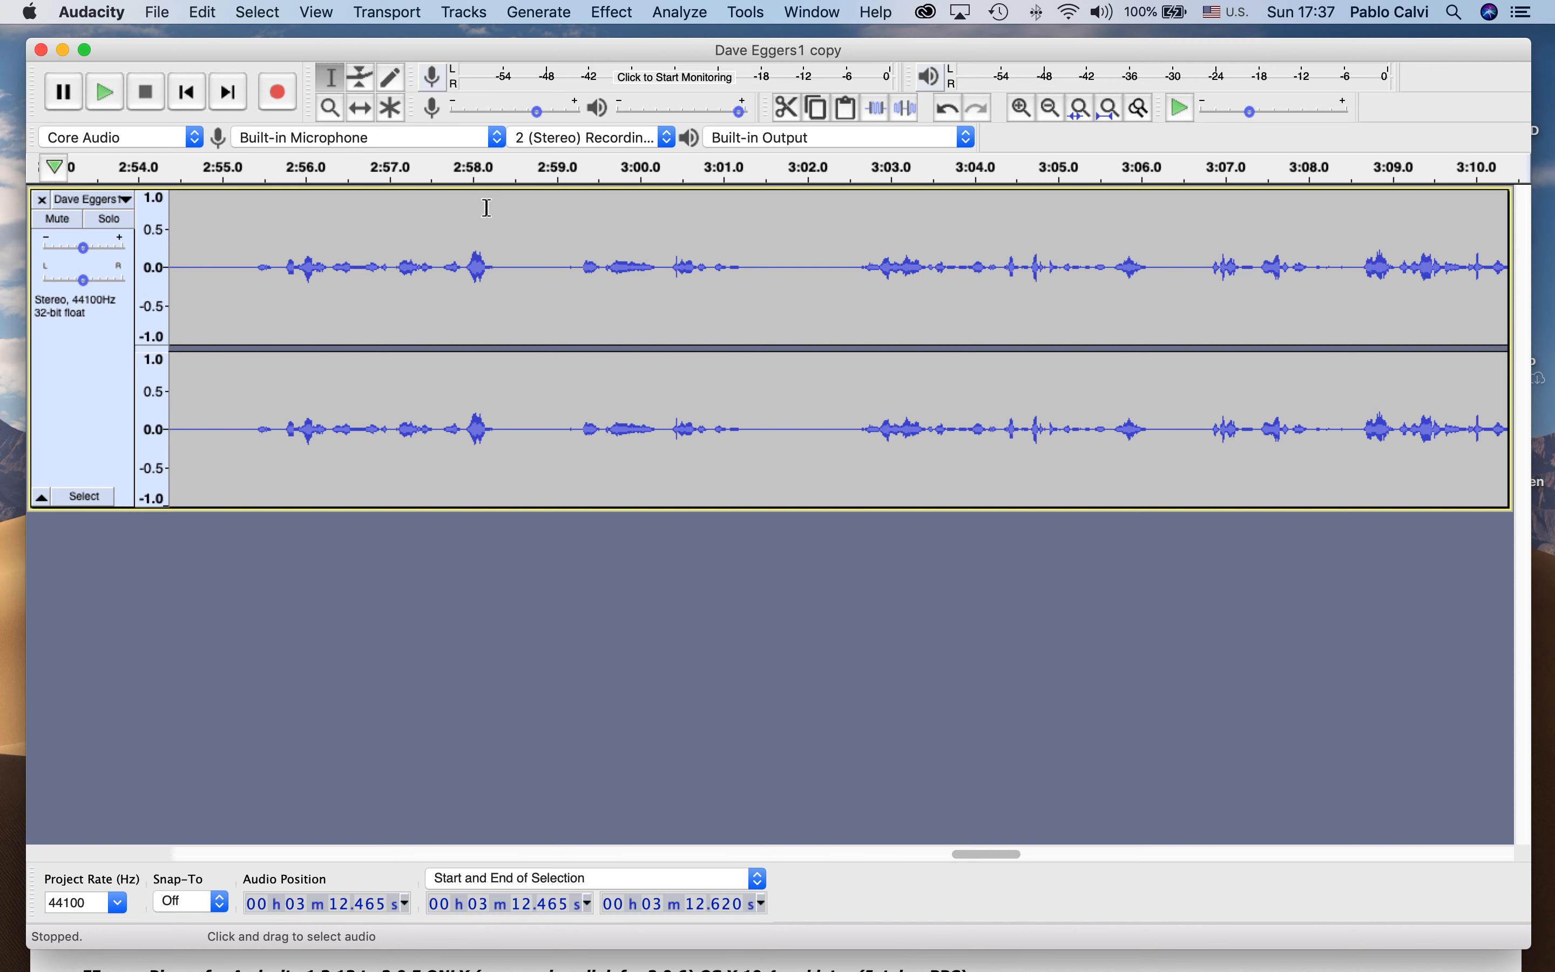
click(330, 108)
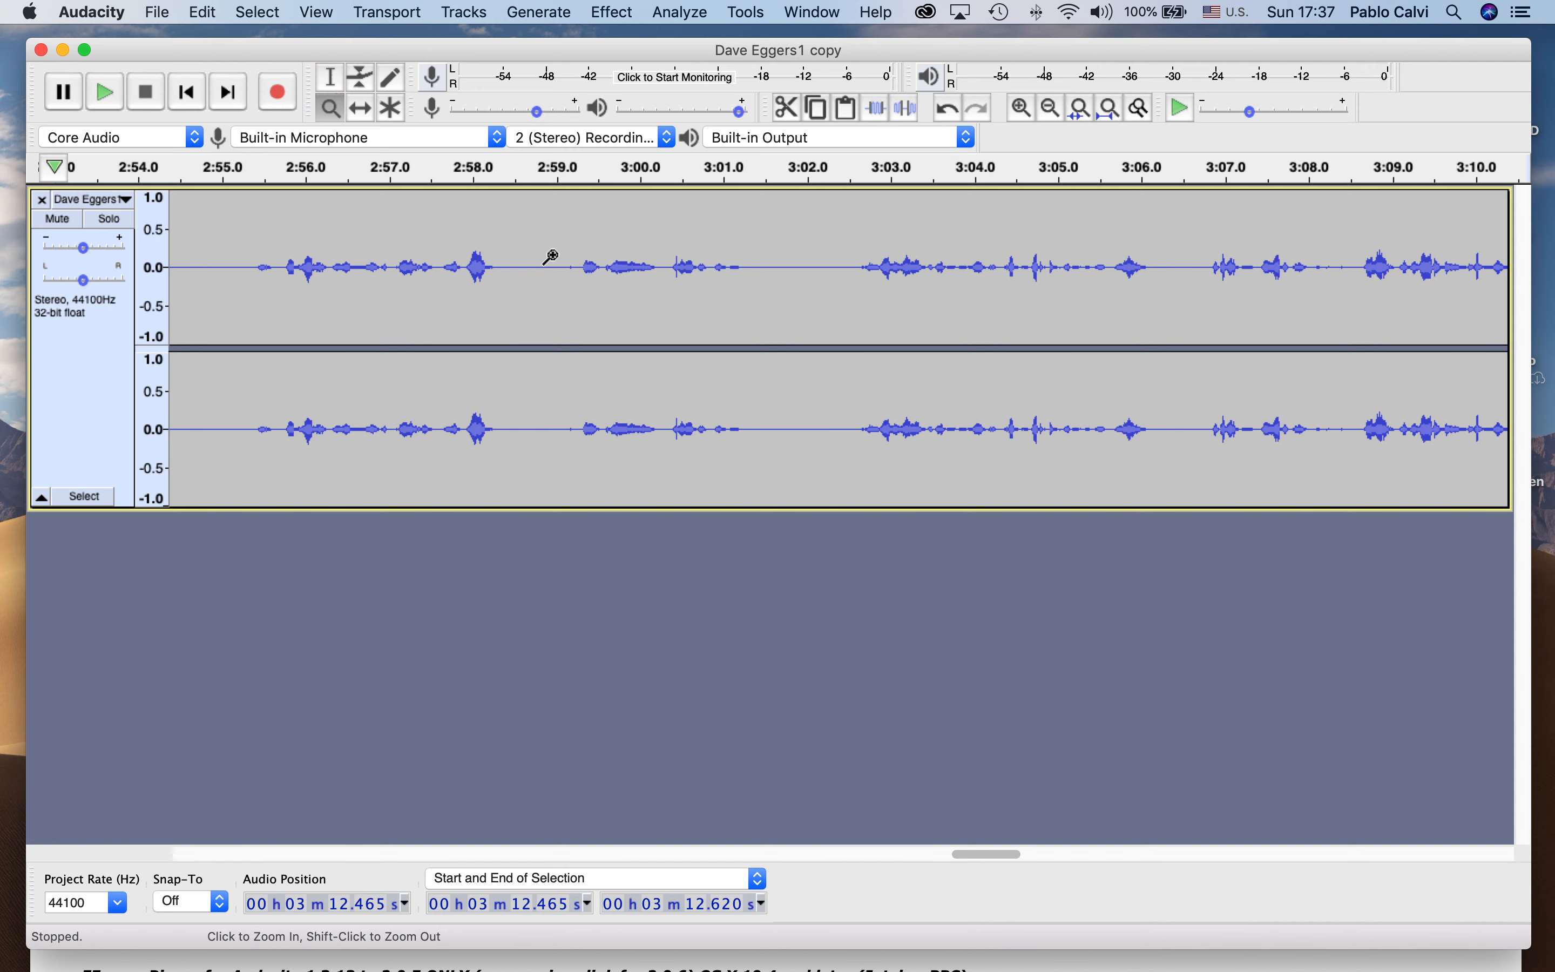
shift+click(520, 260)
shift+click(520, 260)
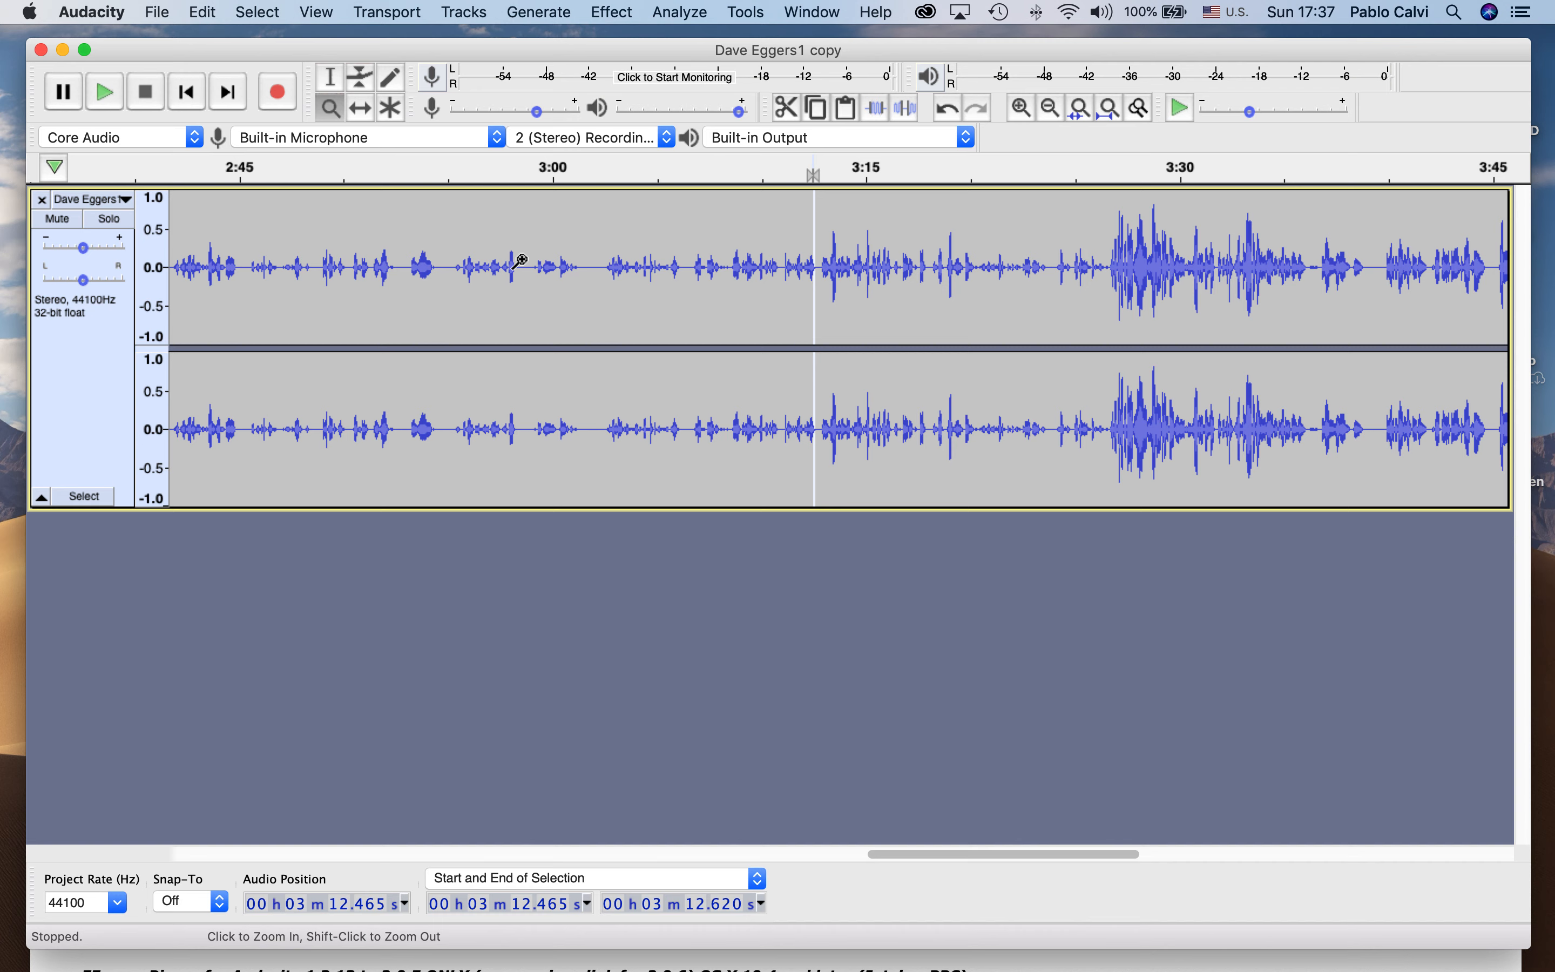
shift+click(521, 260)
shift+click(521, 260)
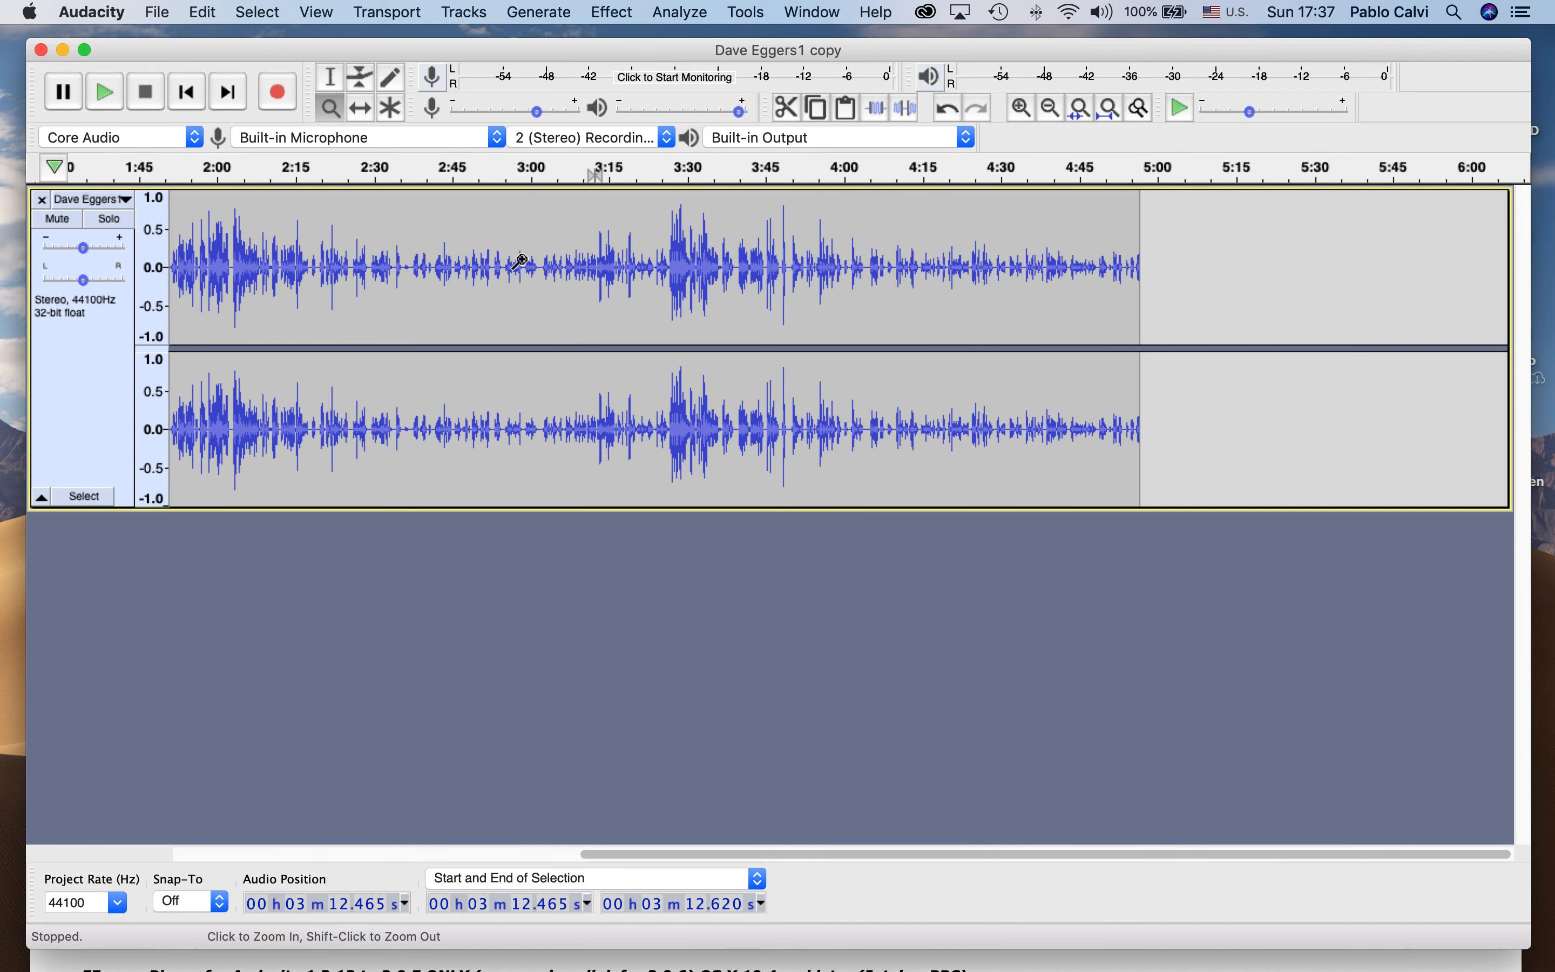
shift+click(521, 260)
scroll(510, 260, left, 5)
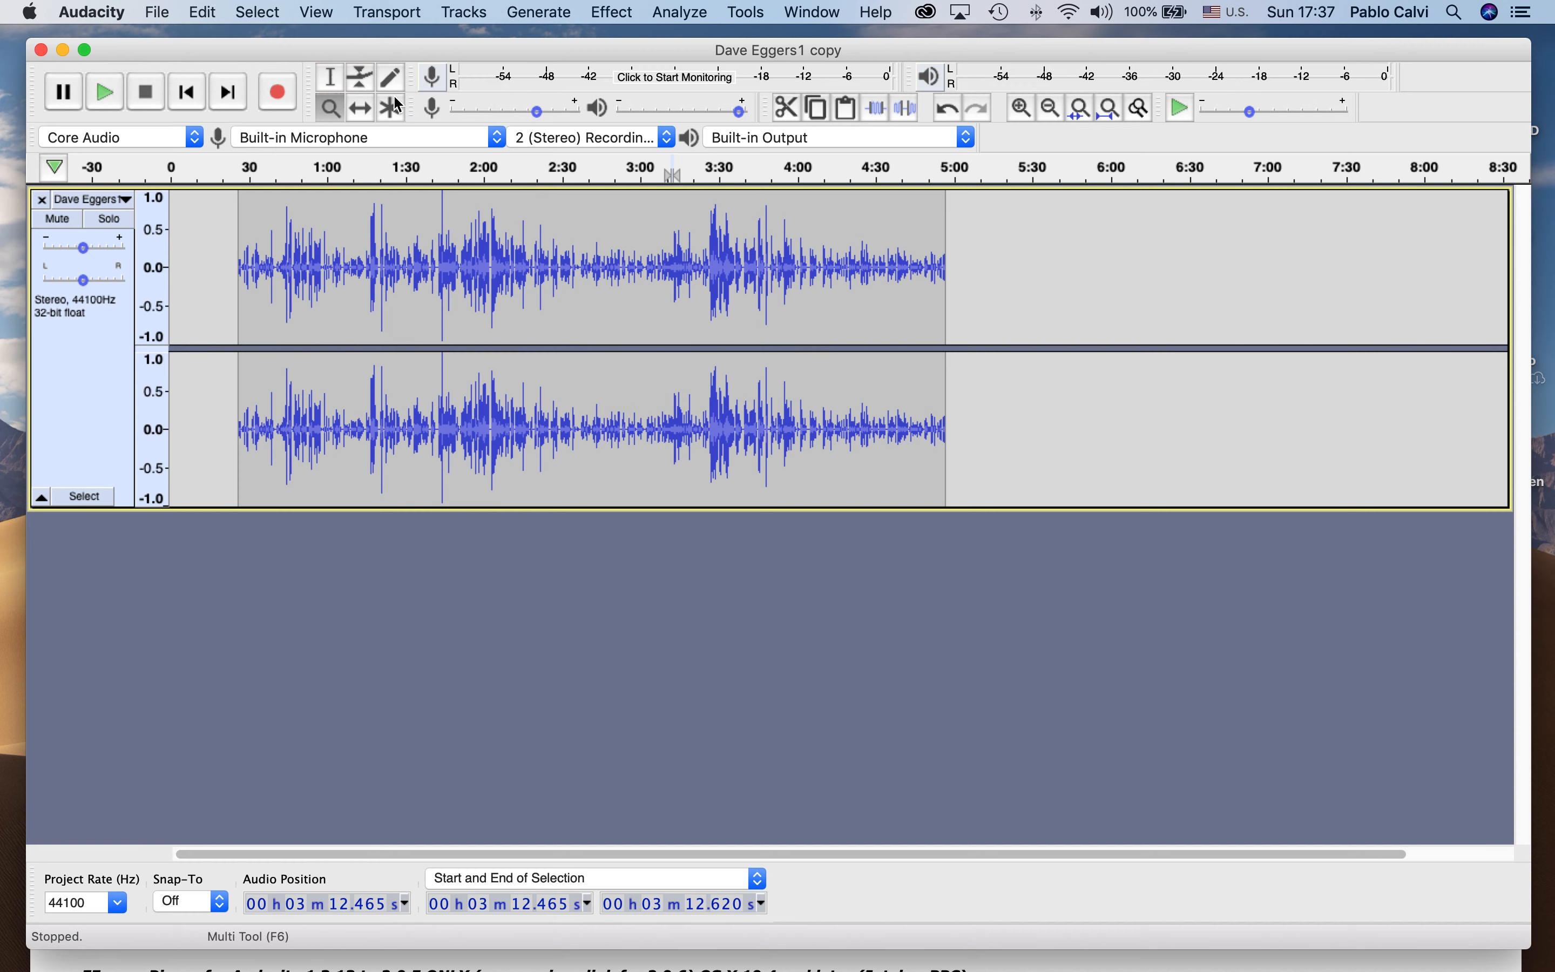
click(360, 108)
drag(459, 217, 430, 217)
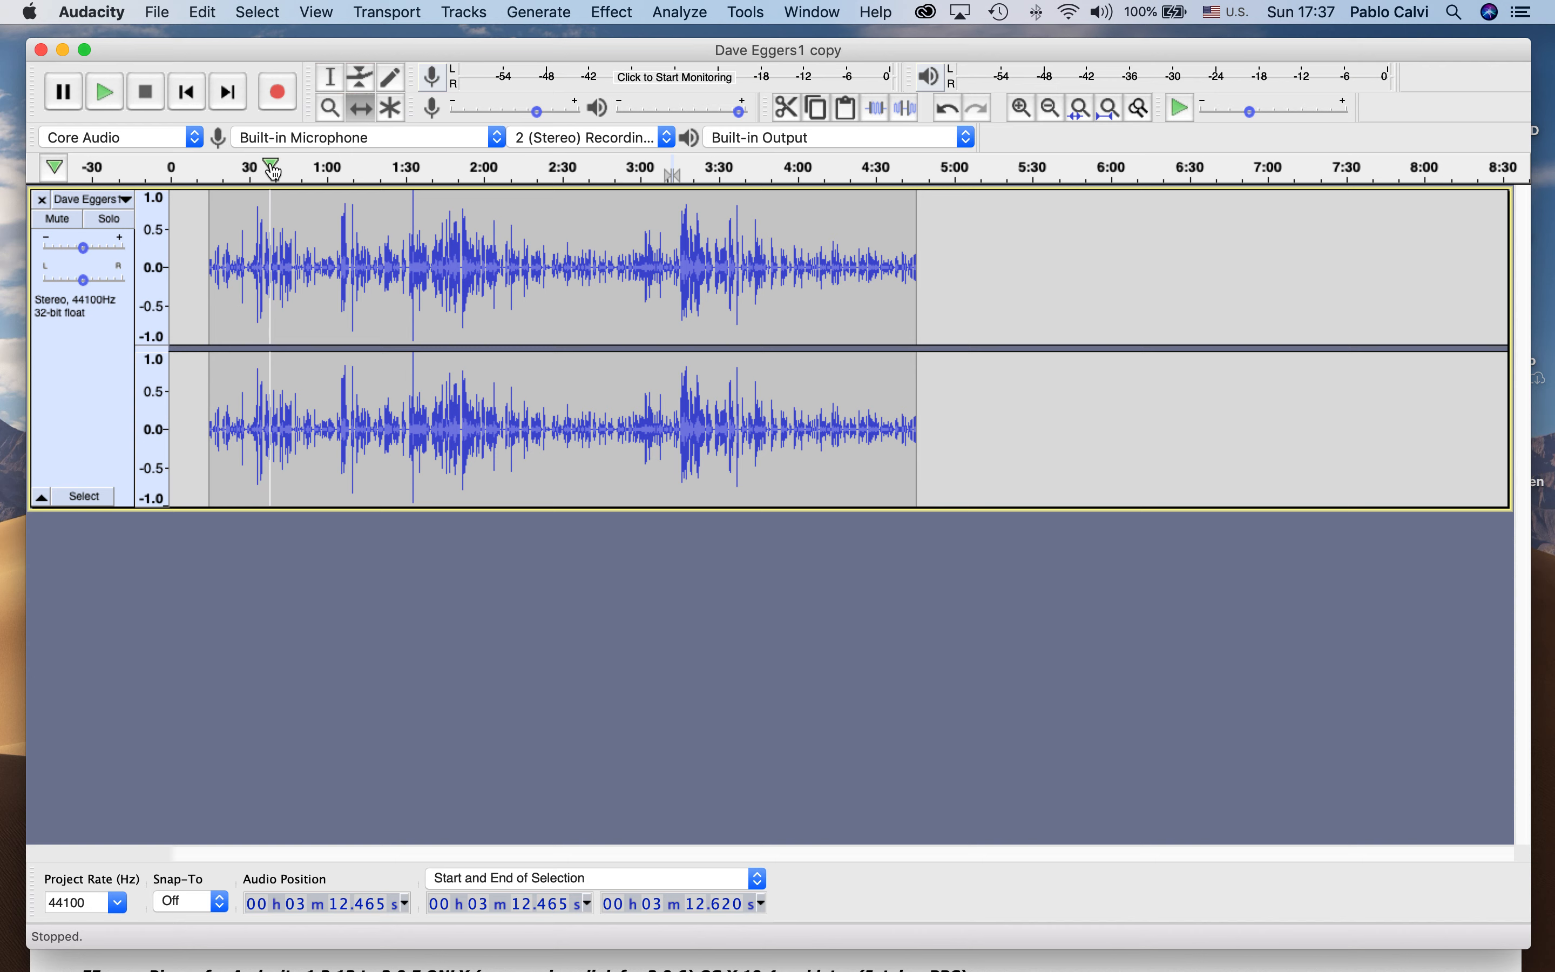
Select the clip's opening from about 15.3 s to 20.7 s and add a volume envelope point inside it.
click(330, 77)
click(210, 243)
drag(209, 243, 223, 244)
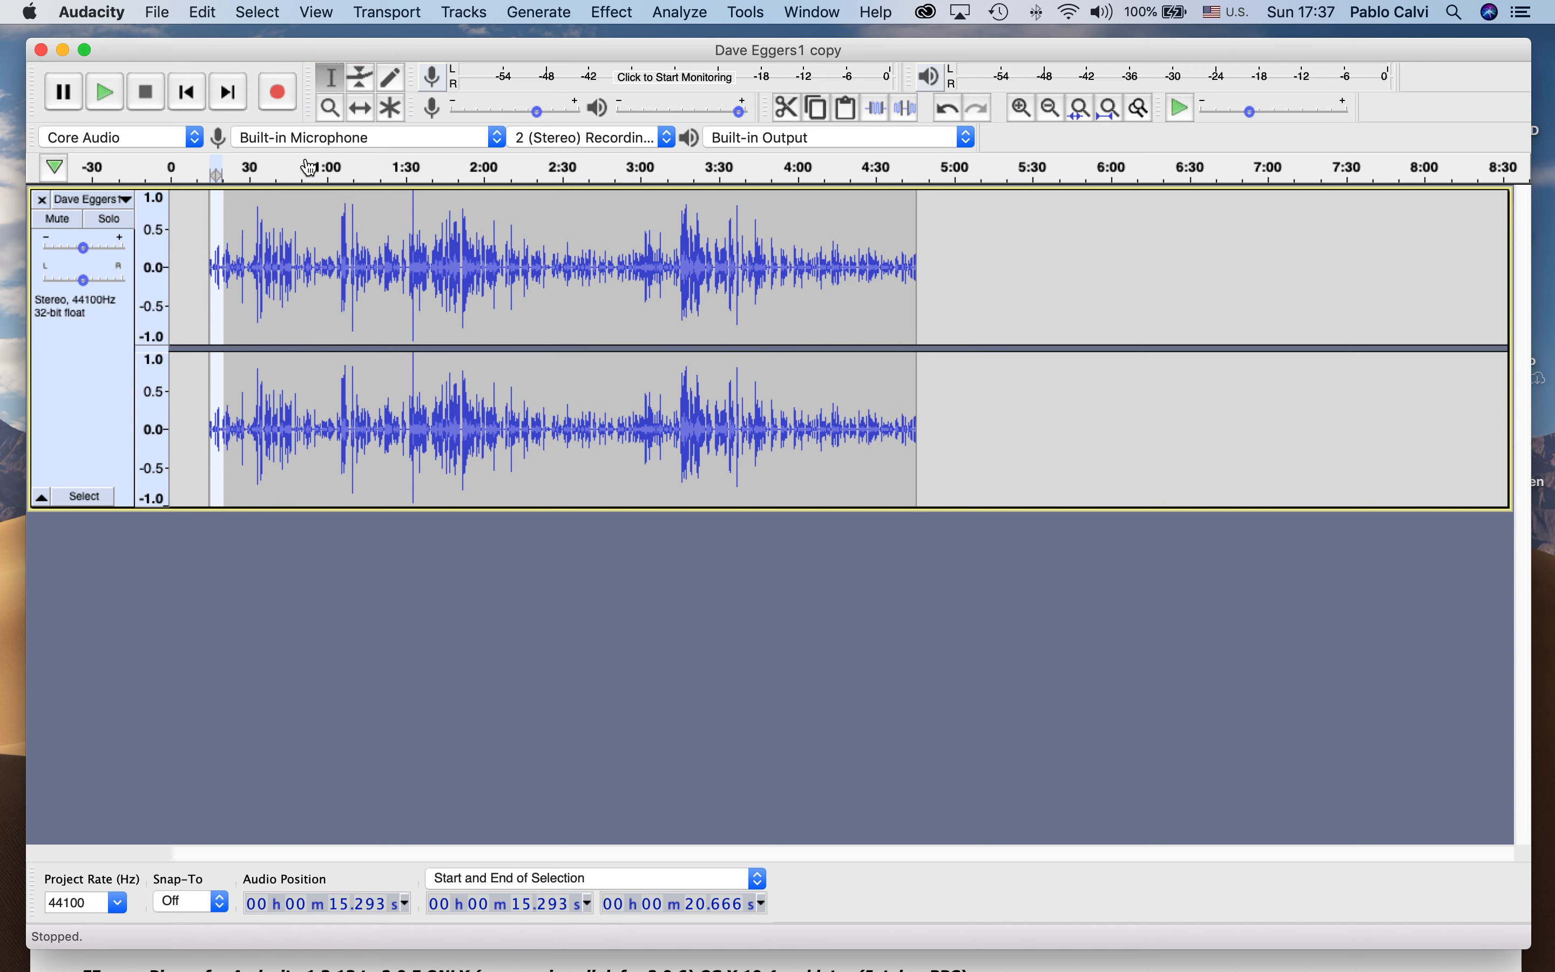
click(361, 84)
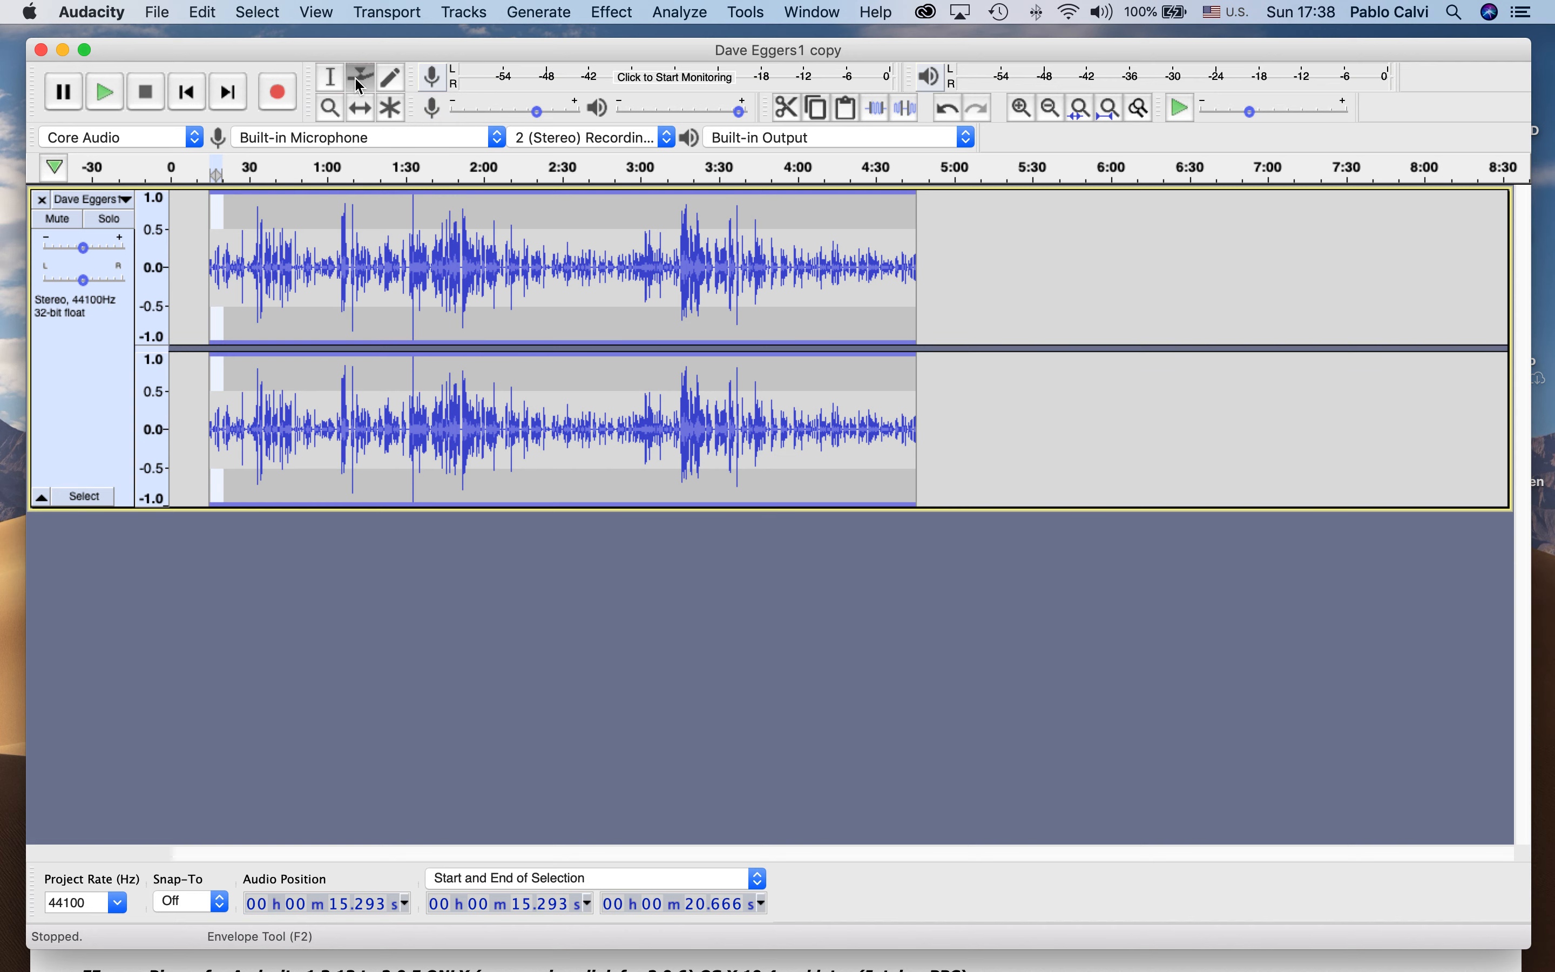
click(216, 226)
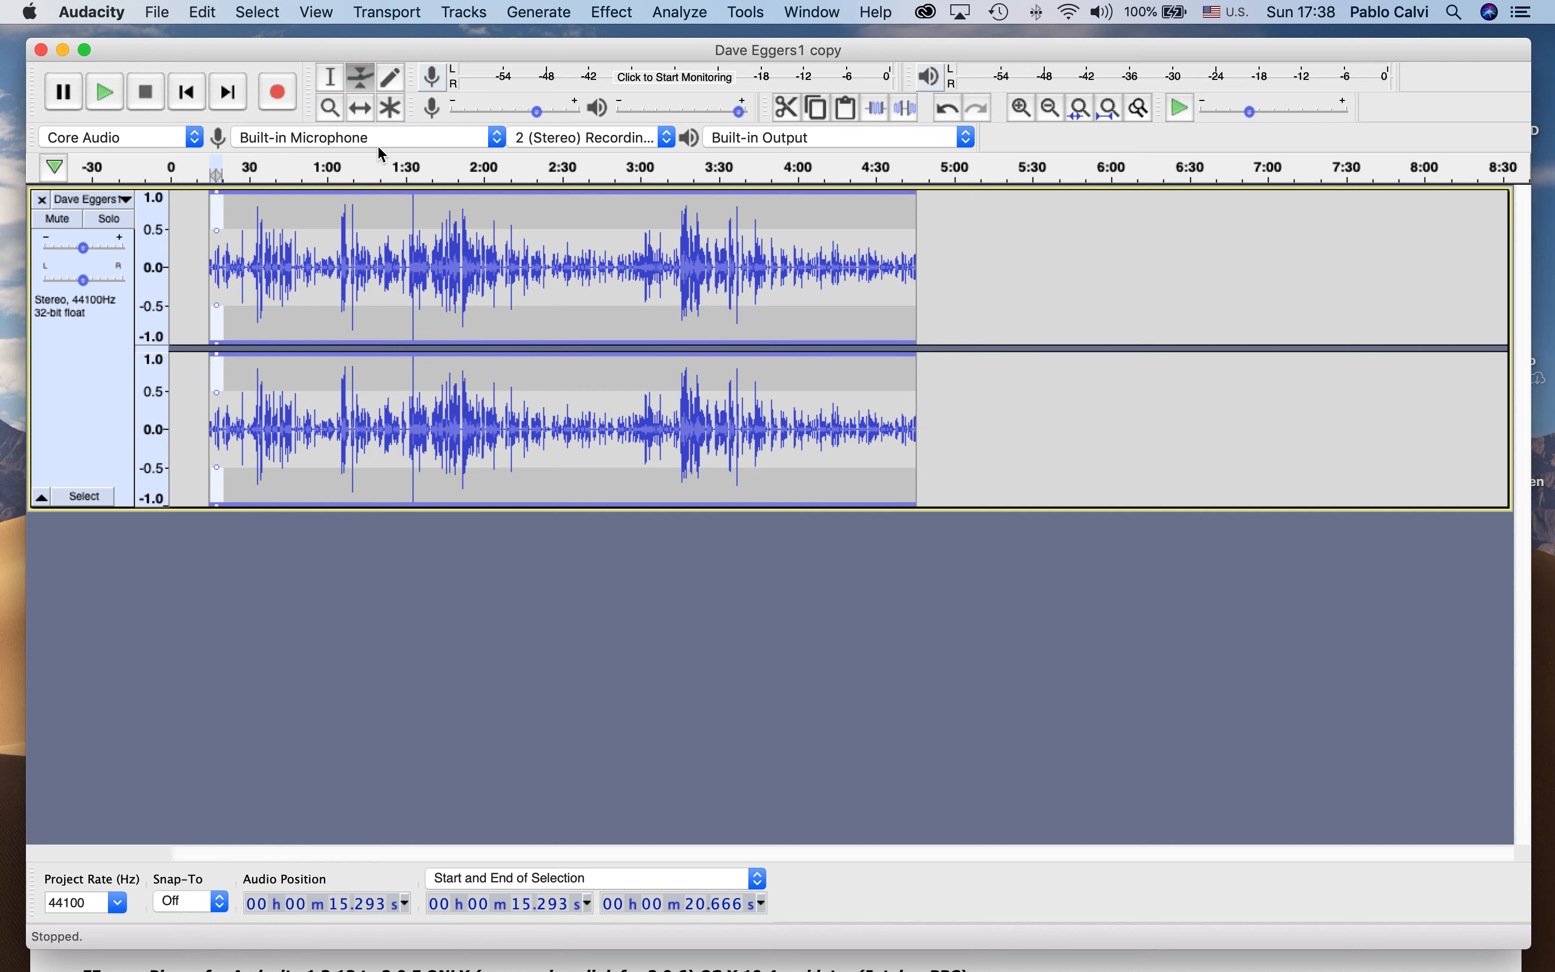
Shape a rising volume envelope over the clip's first few seconds with the Envelope Tool.
click(330, 107)
click(212, 264)
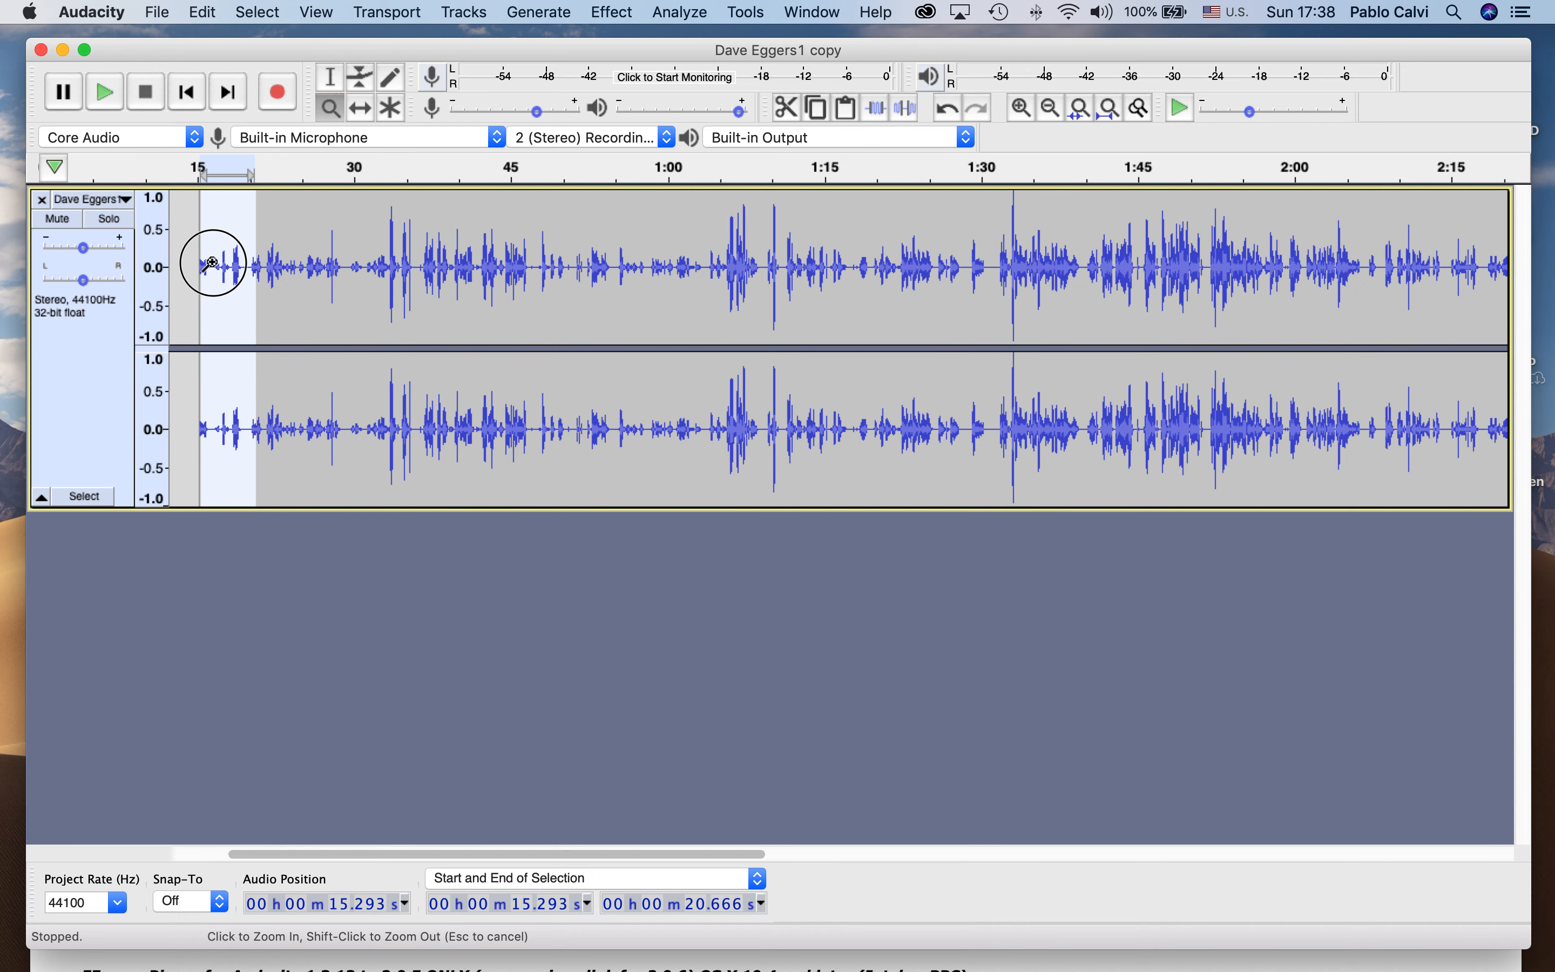
click(215, 267)
click(369, 89)
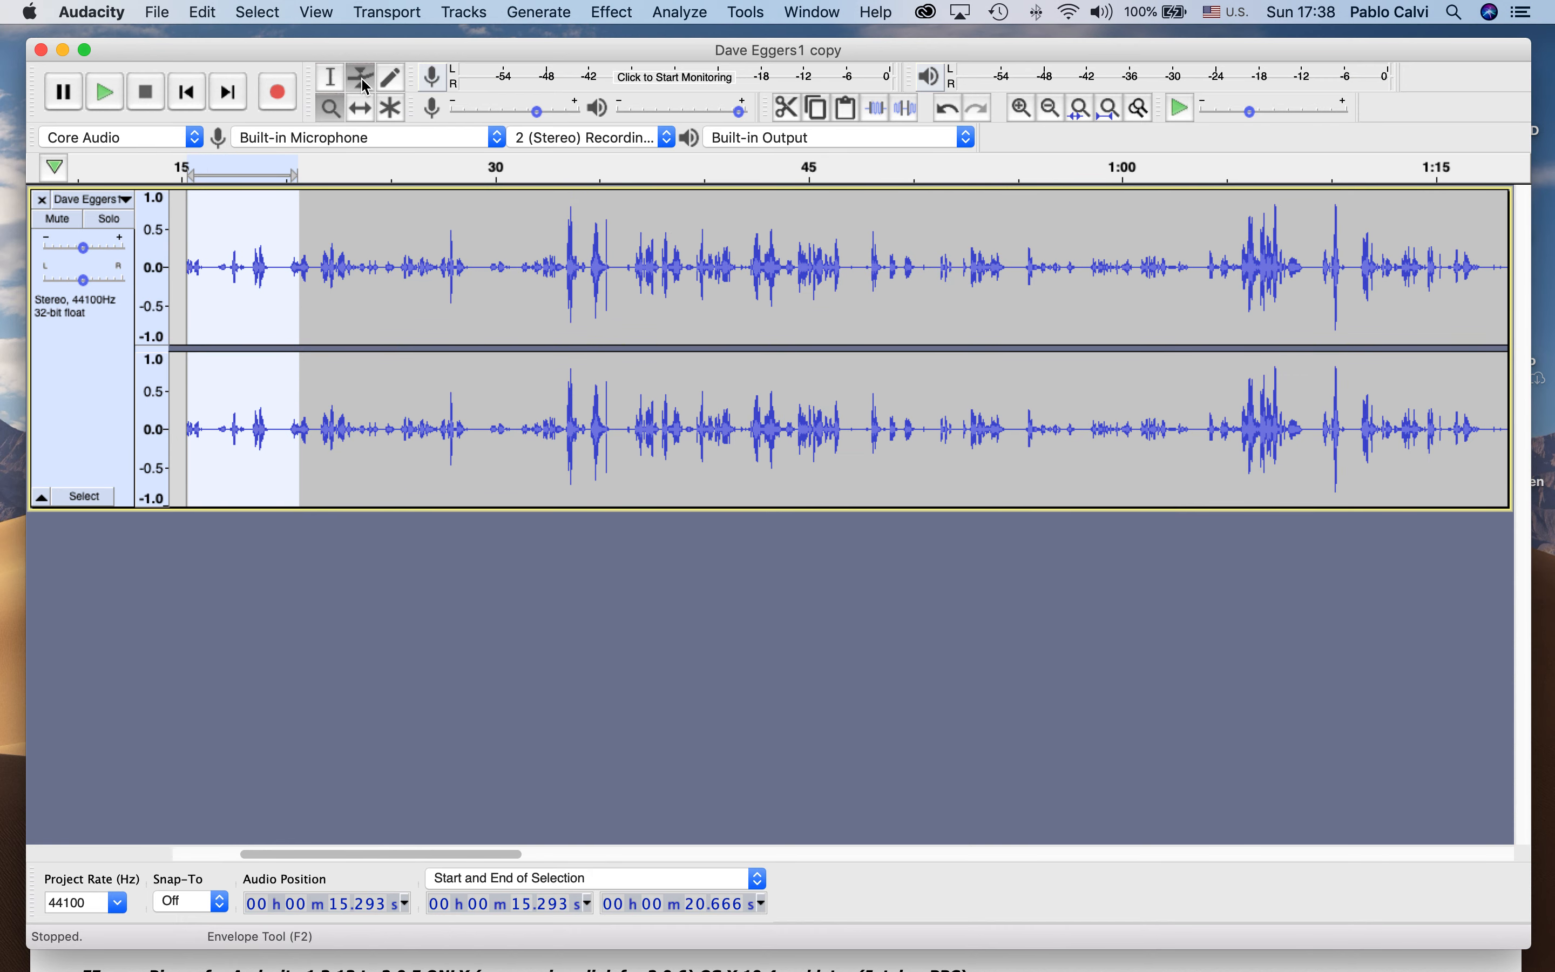
drag(221, 233, 222, 232)
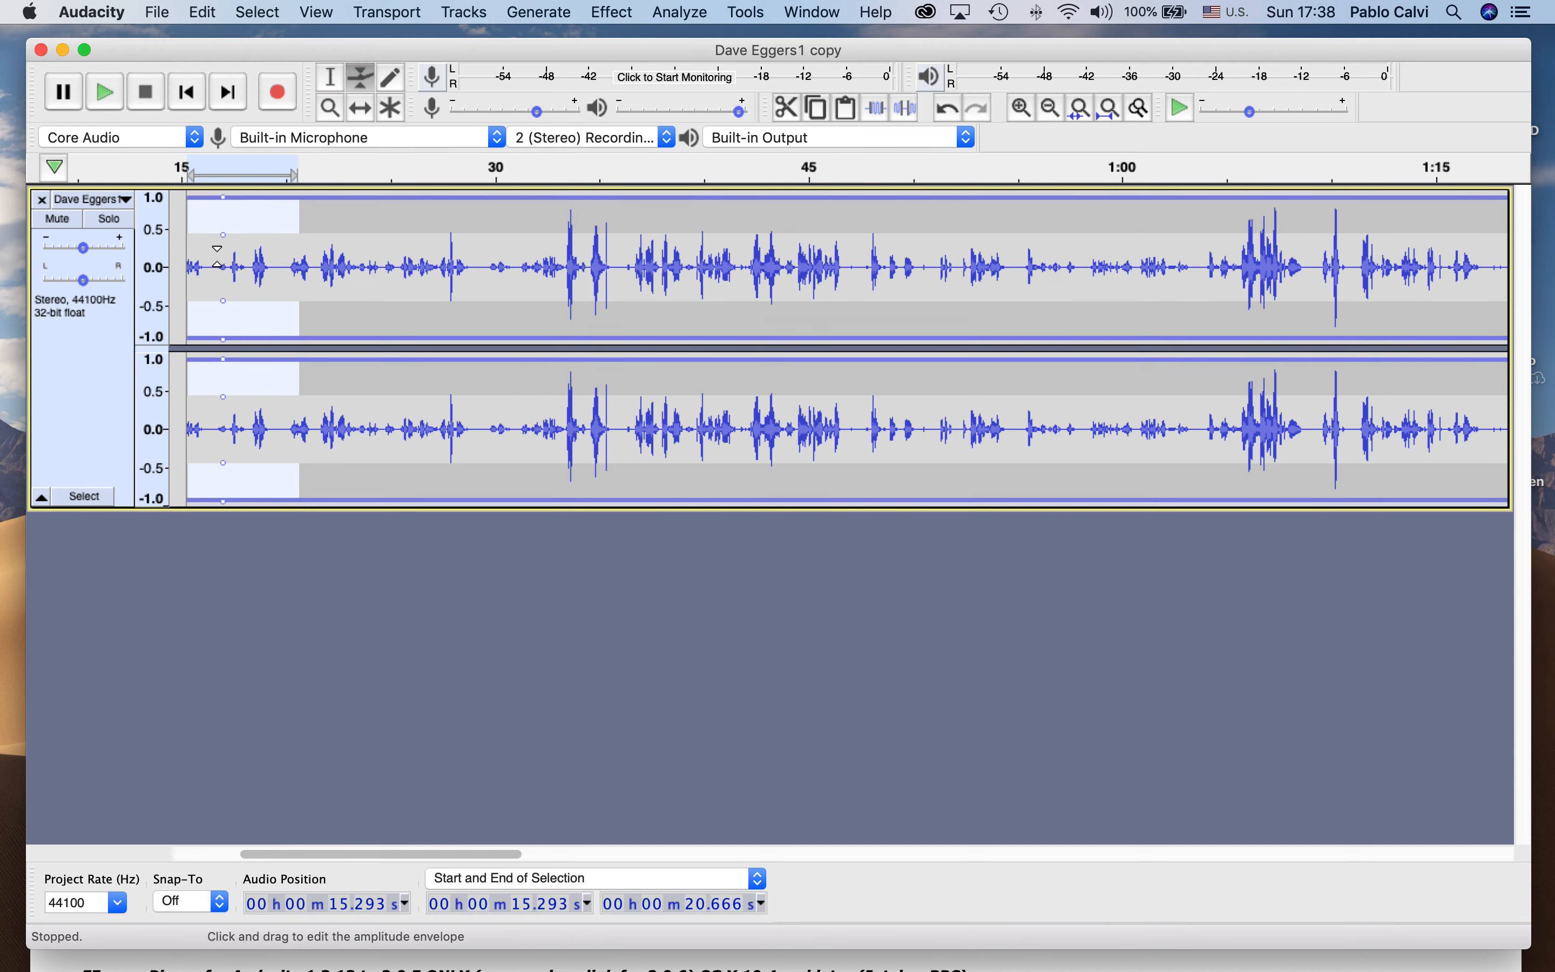
drag(199, 269, 245, 200)
drag(192, 263, 182, 267)
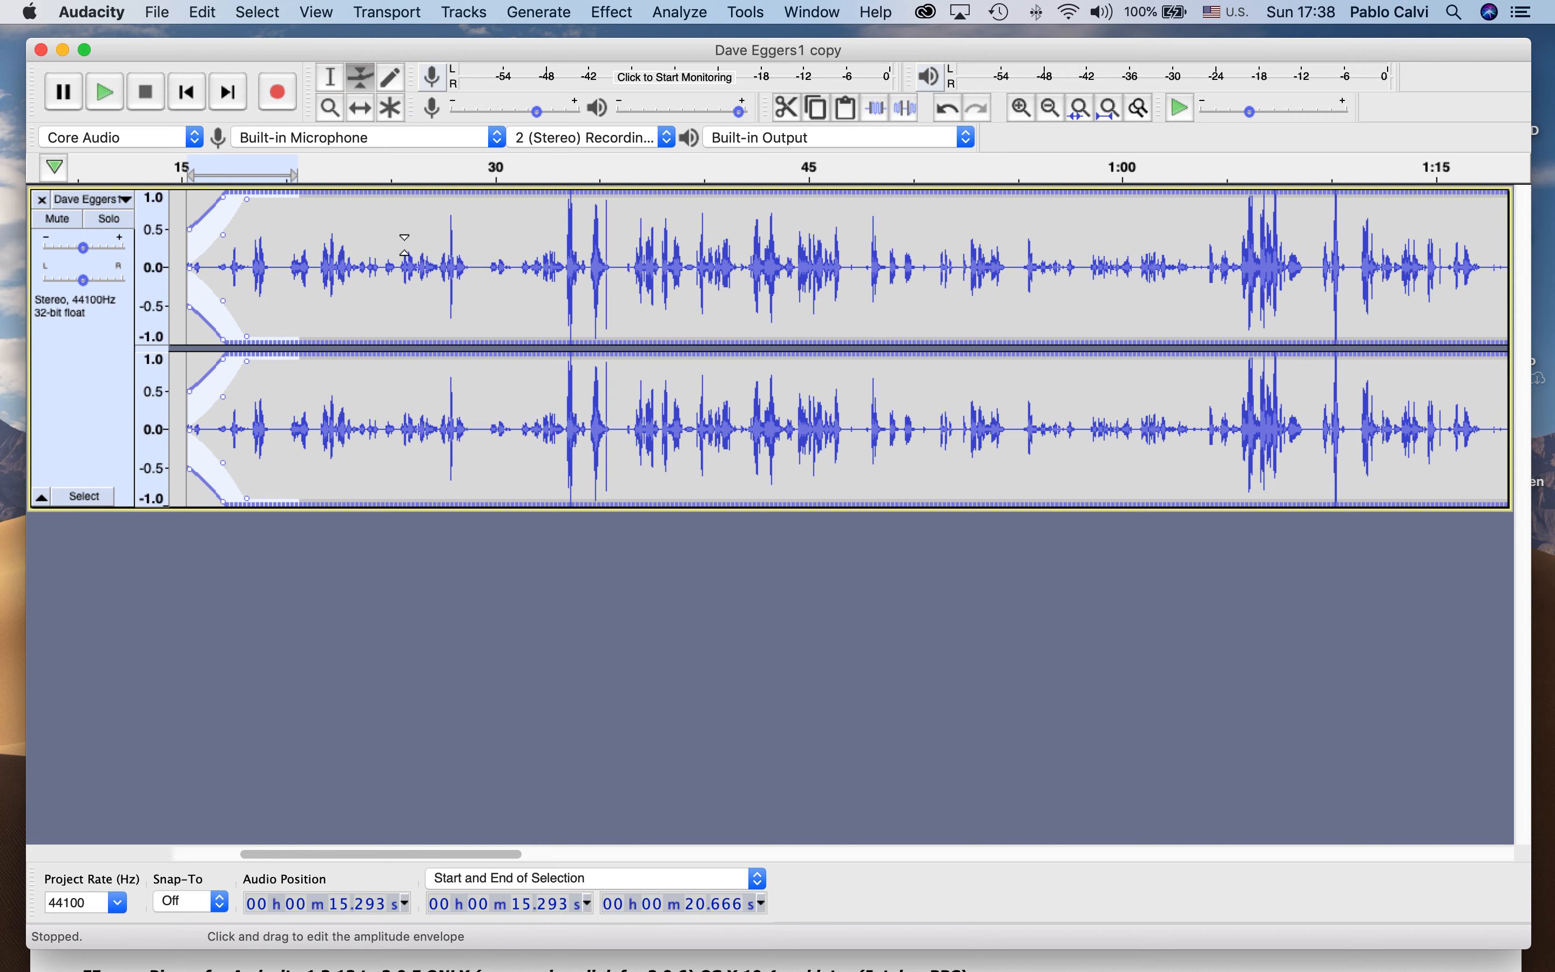
Shape a falling volume envelope over the clip's last few seconds, ending at about 4 min 45 s.
scroll(404, 244, right, 20)
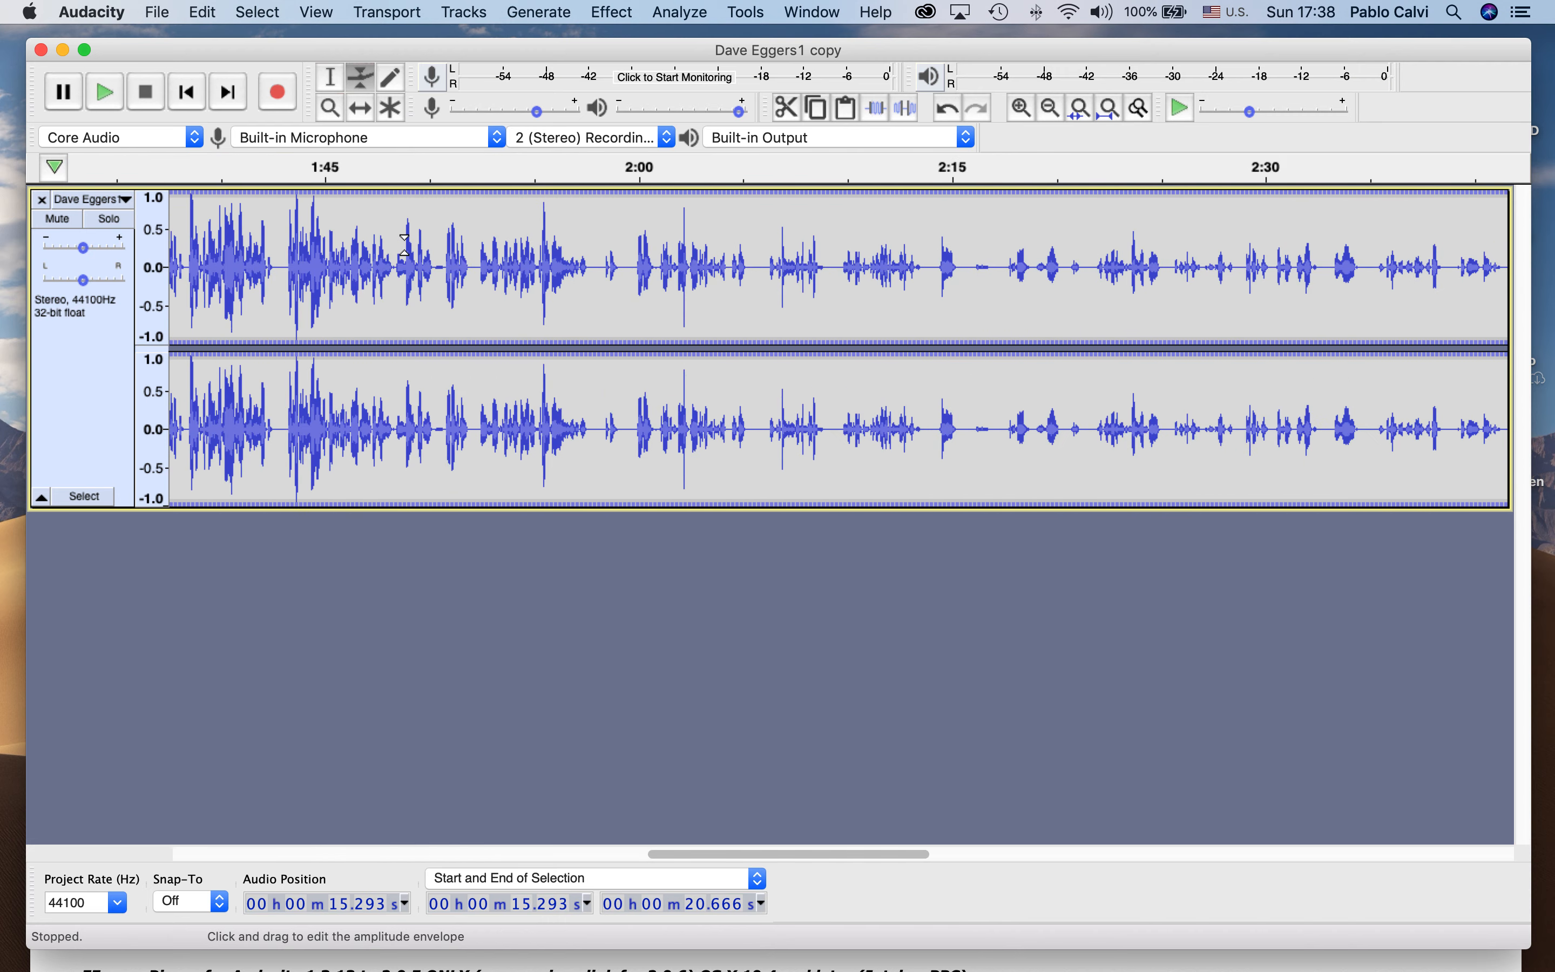
scroll(404, 244, right, 18)
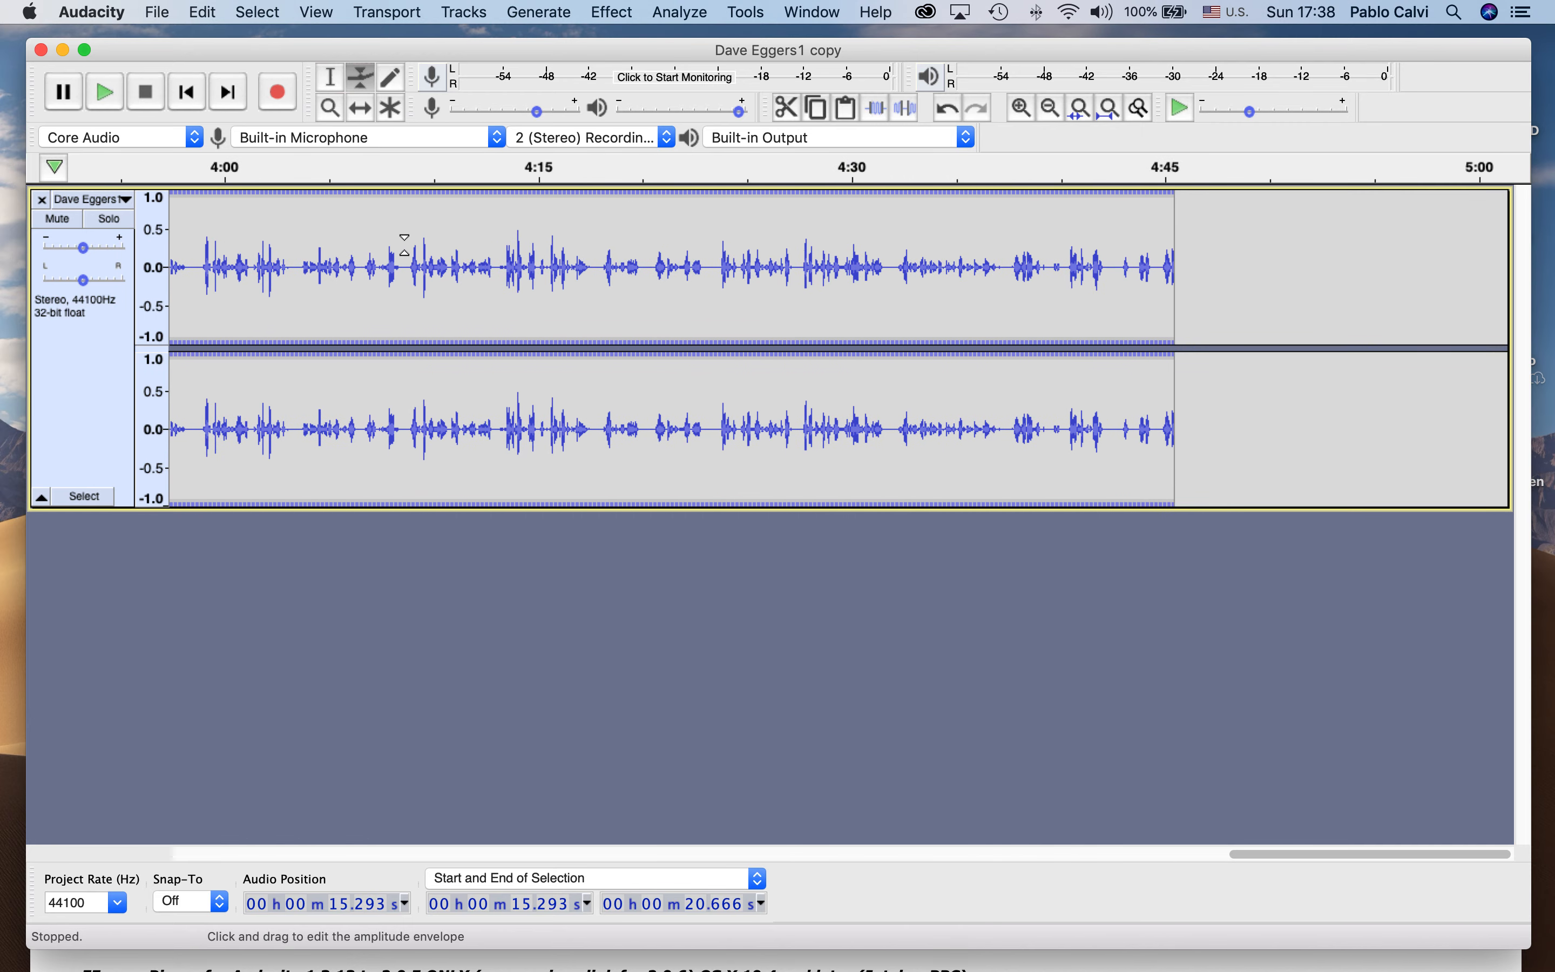
drag(1163, 205, 1170, 266)
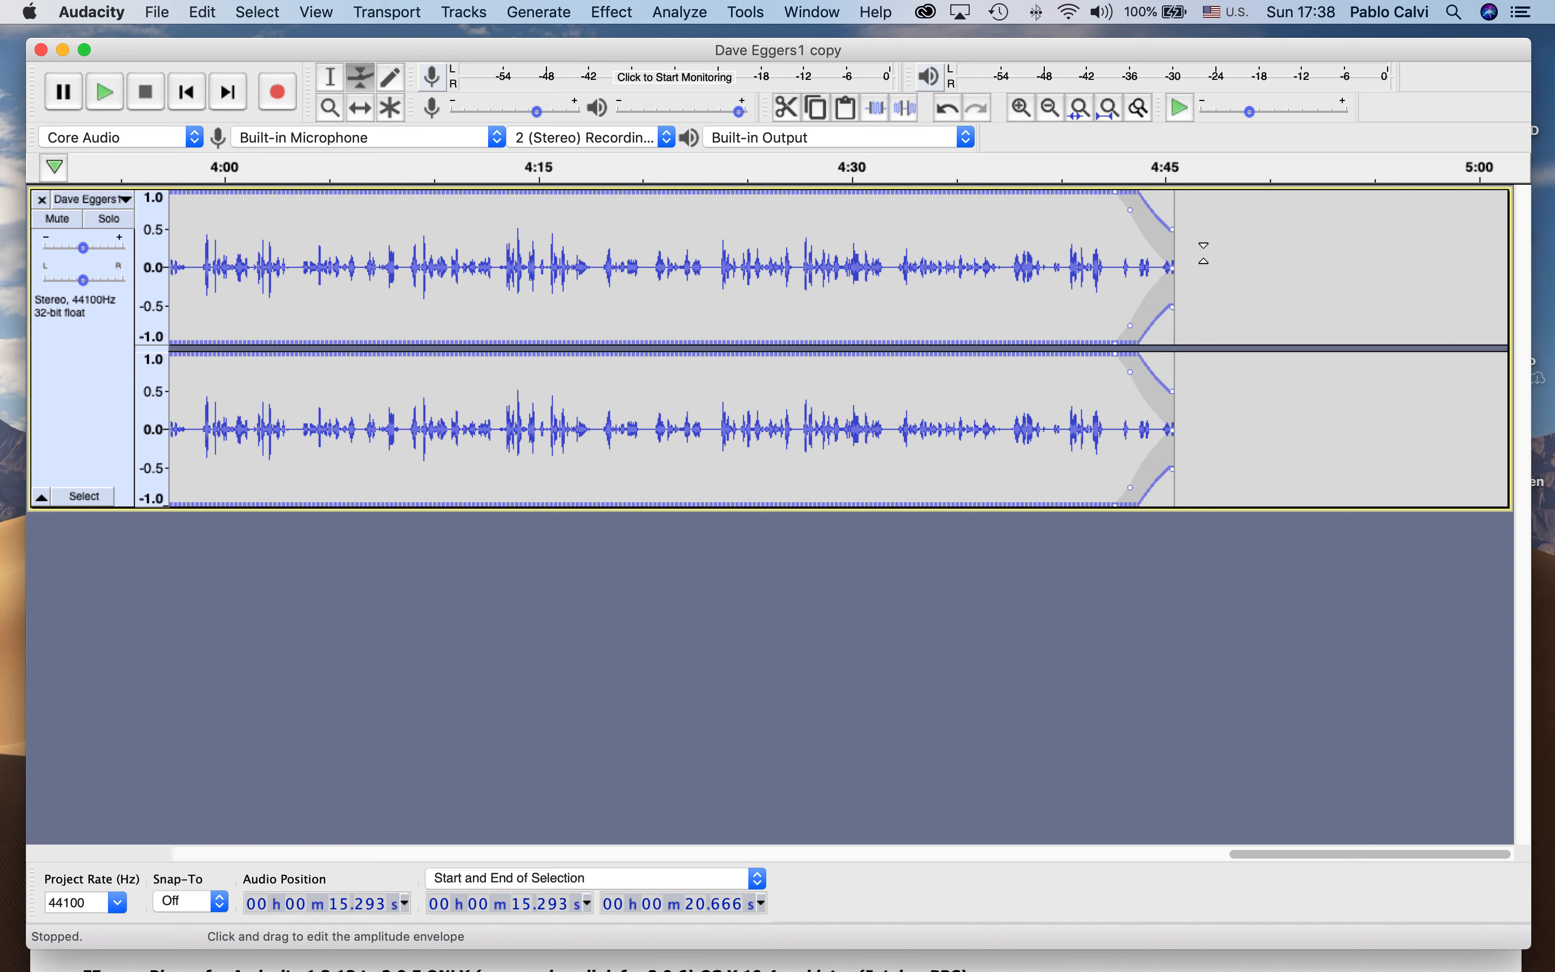
Undo the last two envelope edits at the clip's end.
click(203, 12)
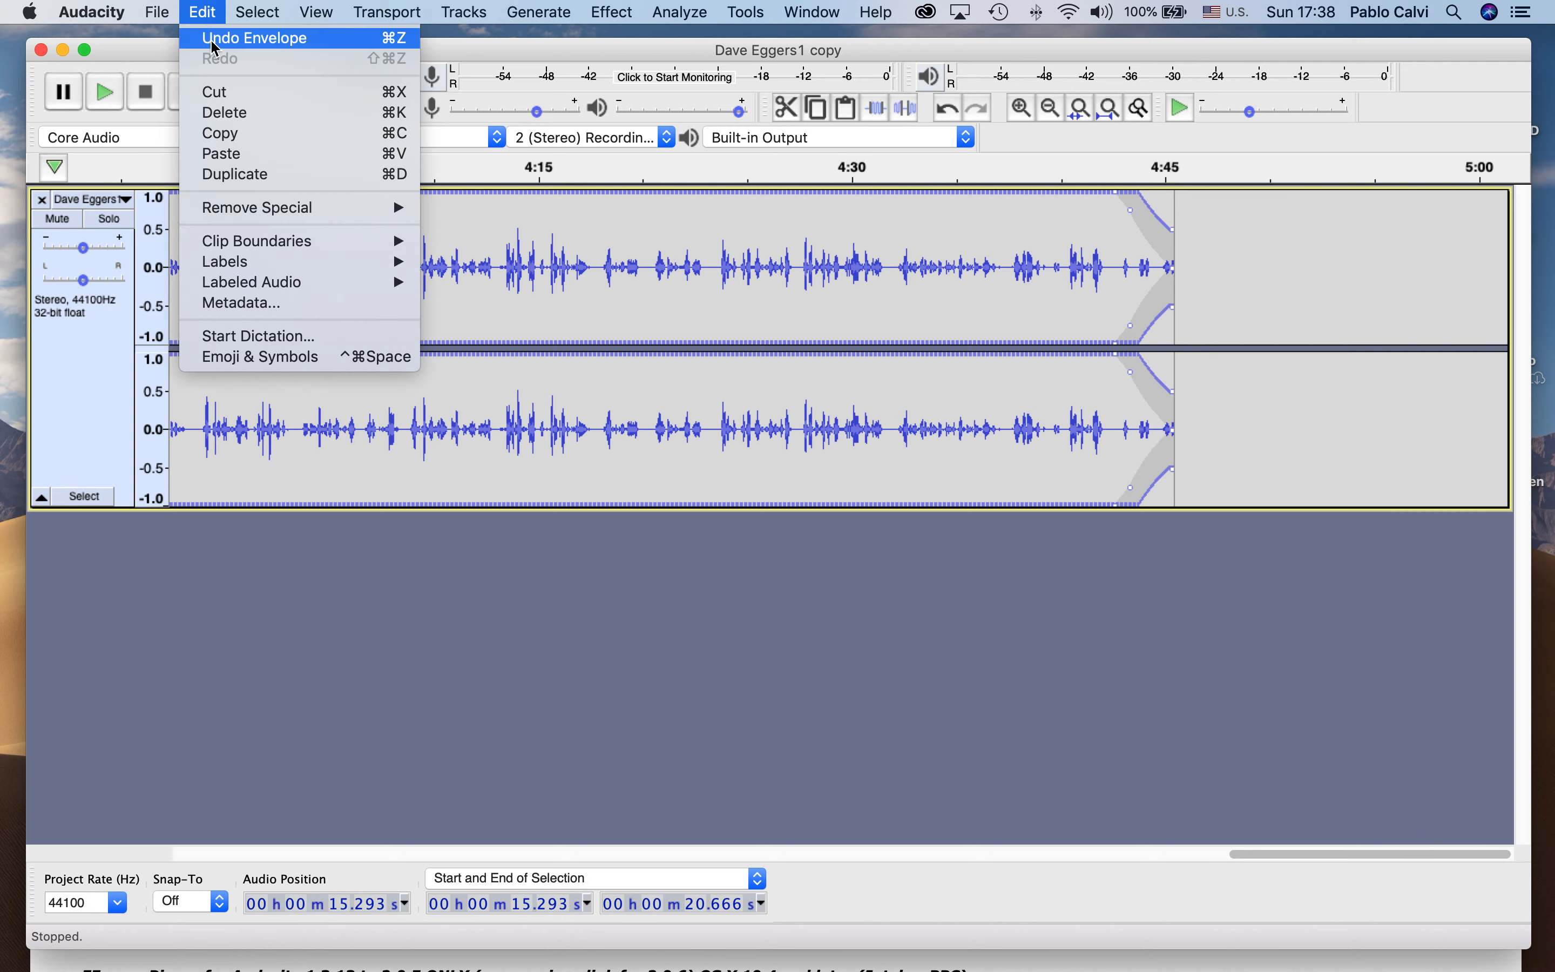
click(214, 37)
click(207, 12)
click(247, 37)
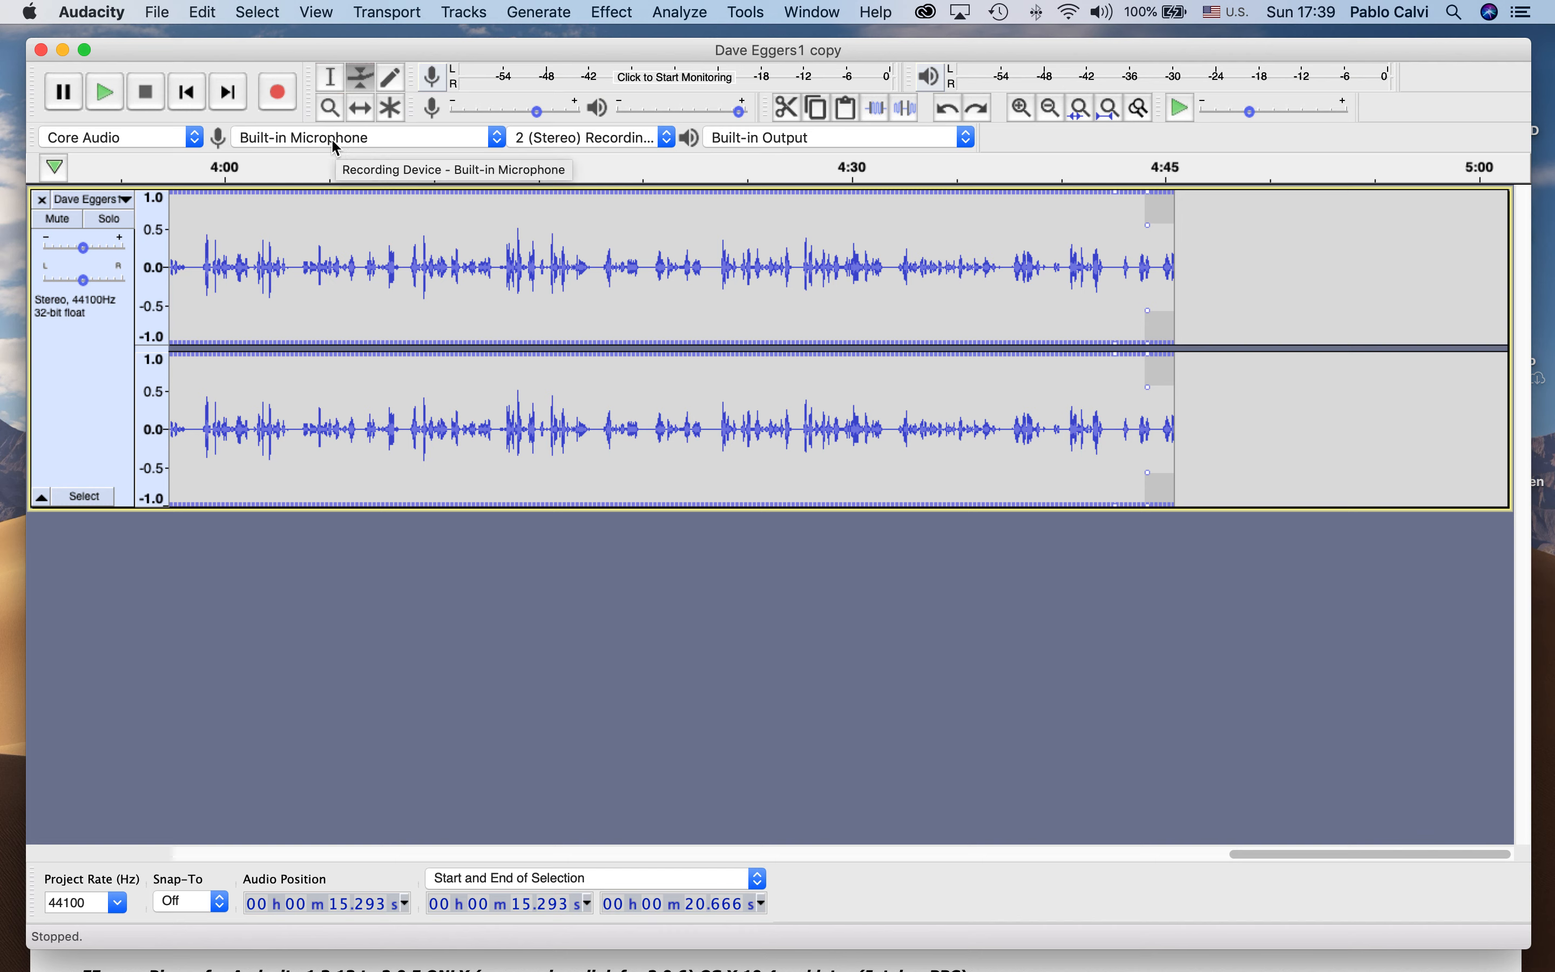
Undo the remaining envelope edits and the clip's last shift along the timeline.
click(335, 114)
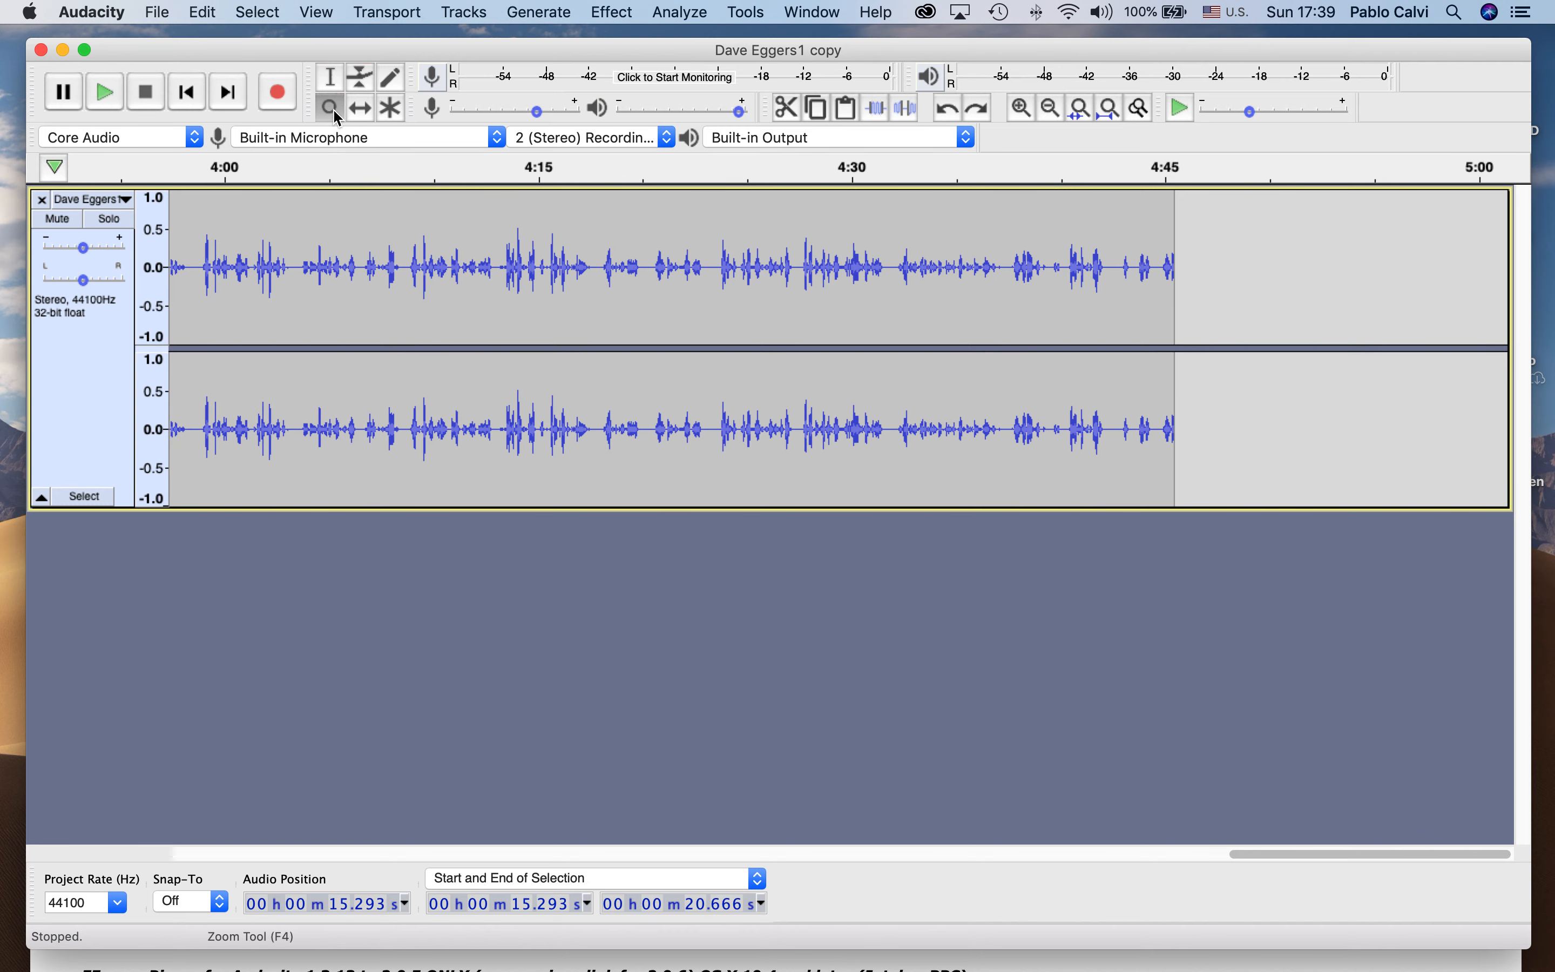
shift+click(379, 222)
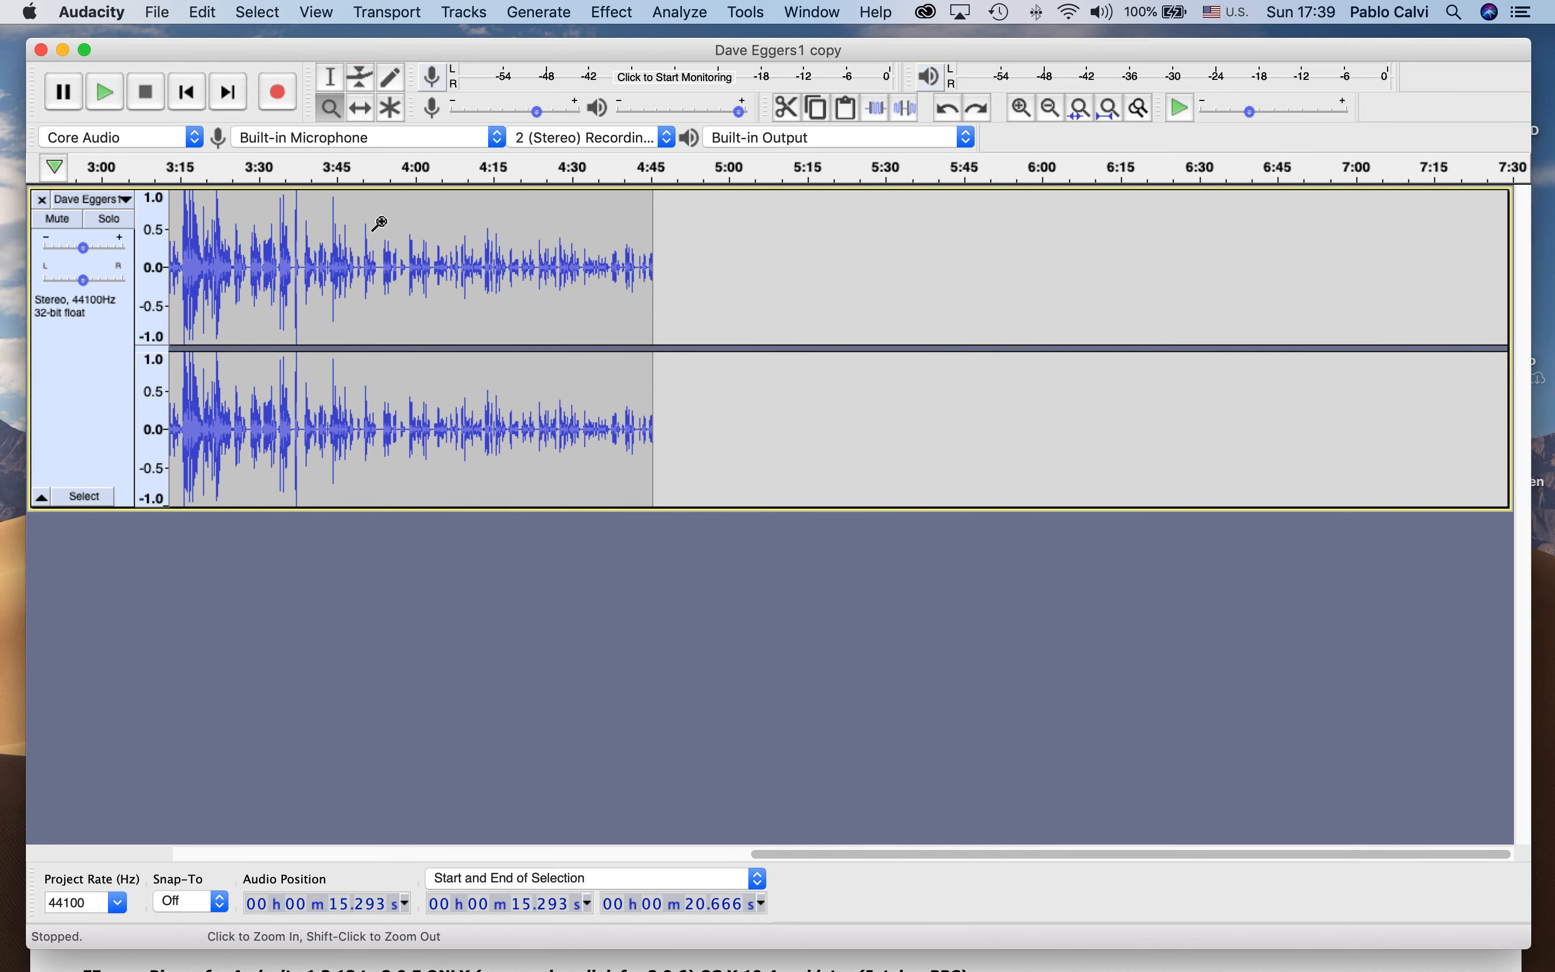
scroll(379, 222, left, 15)
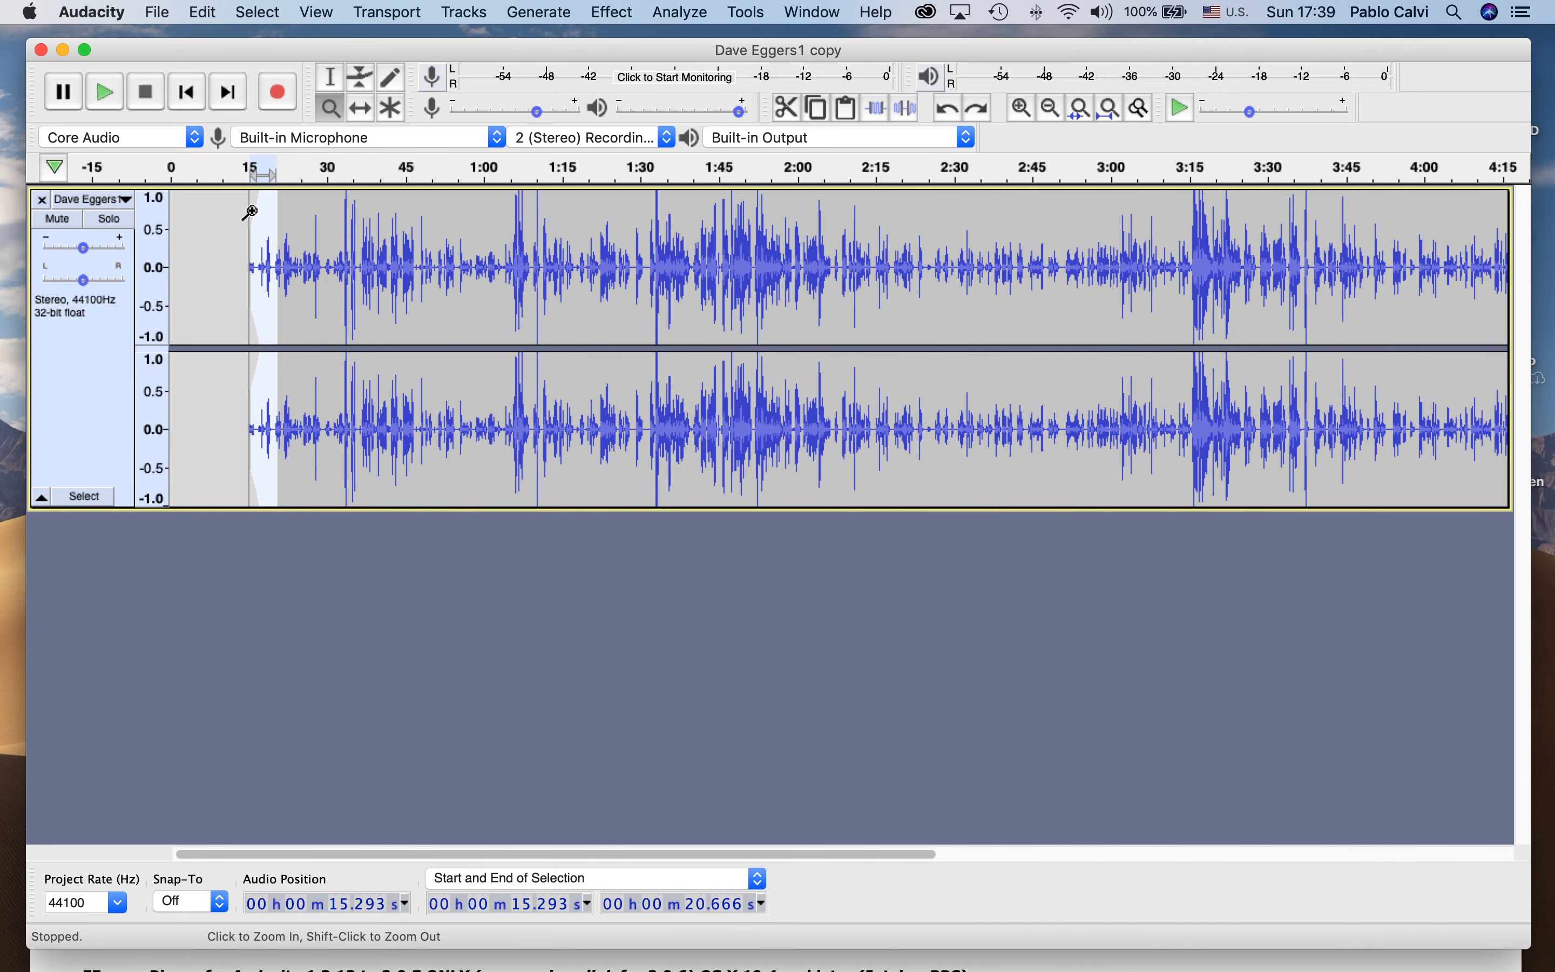
click(202, 12)
click(204, 33)
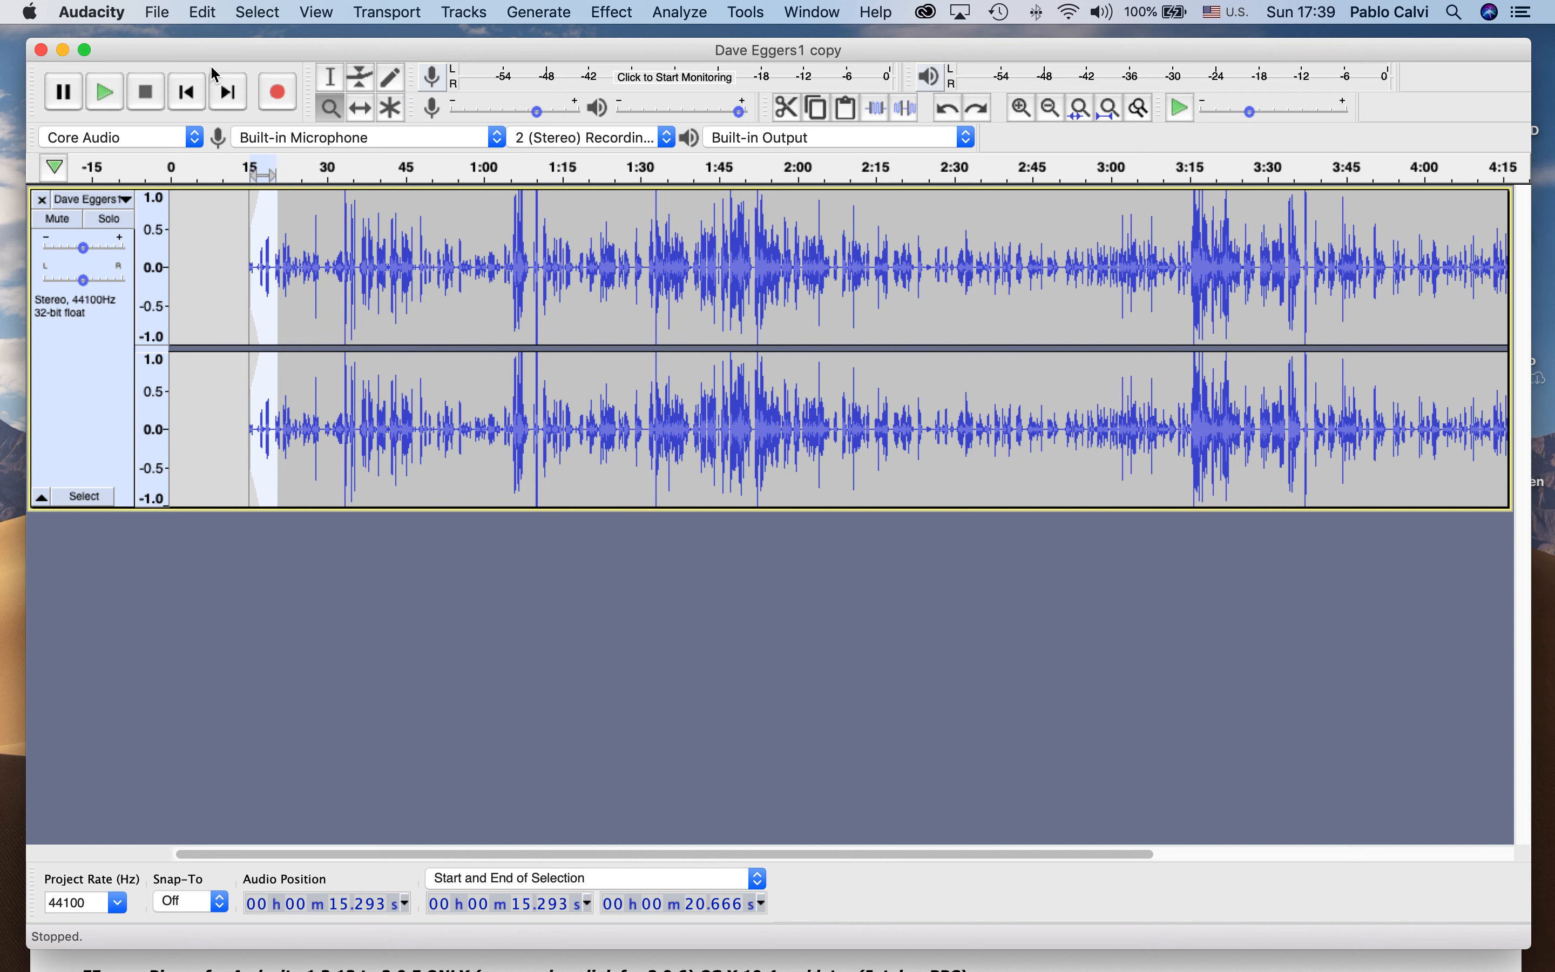
click(202, 13)
click(208, 34)
click(213, 13)
click(209, 35)
click(209, 19)
click(206, 37)
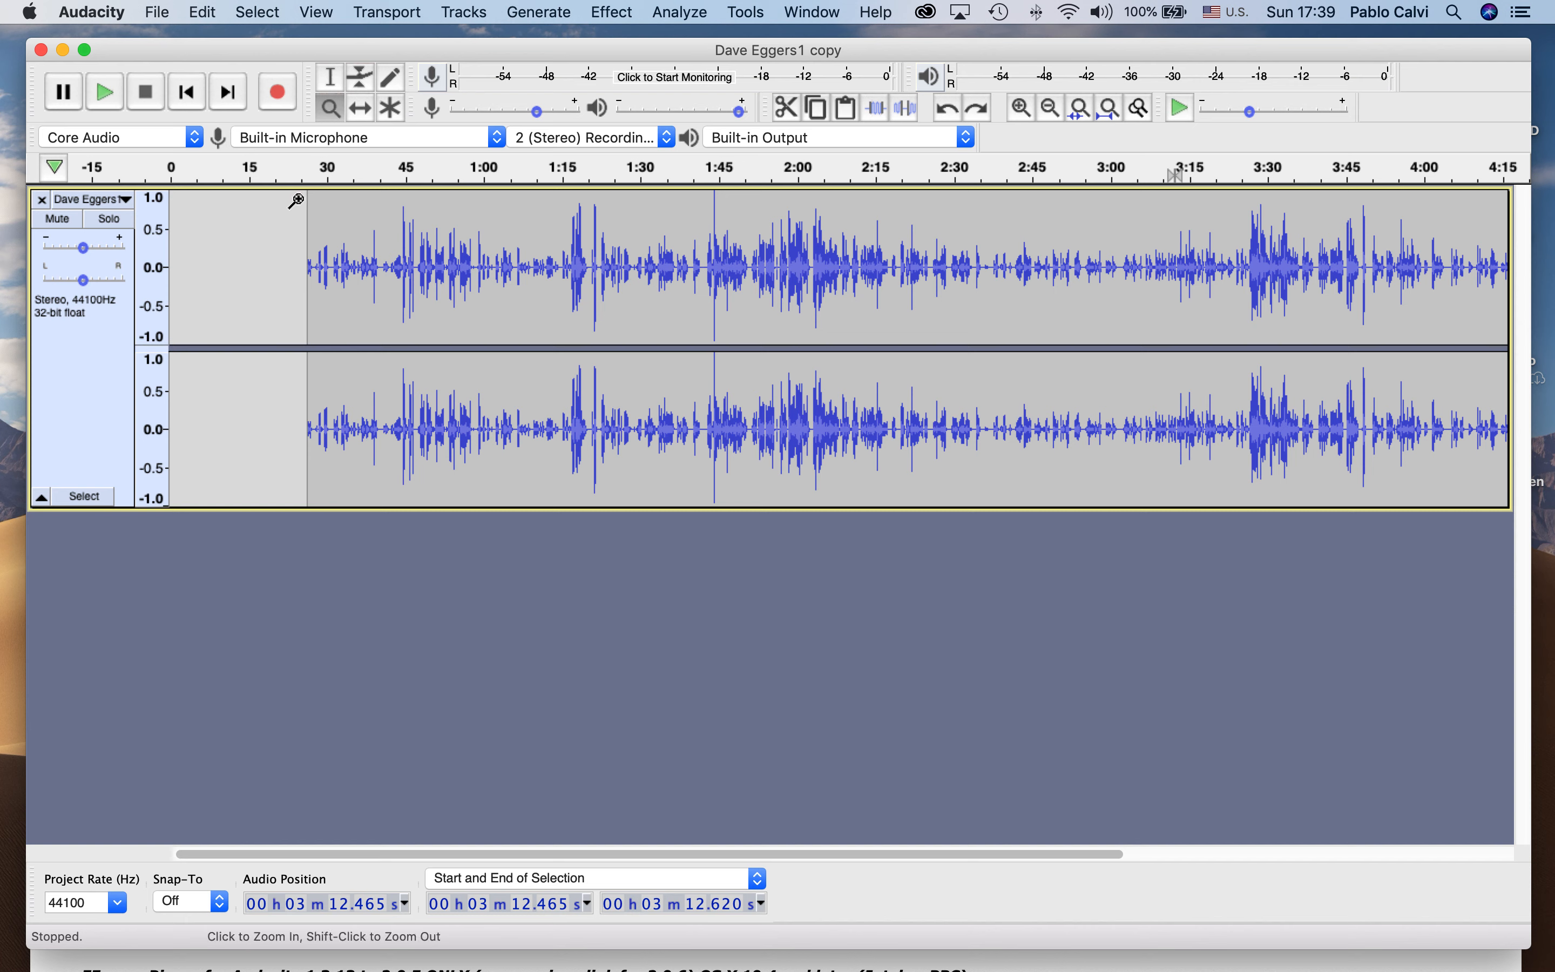
Apply Adjustable Fade as a Fade Up with a mid-fade adjust of -8% from about 24.4 s to 30.6 s.
click(330, 77)
drag(298, 225, 331, 225)
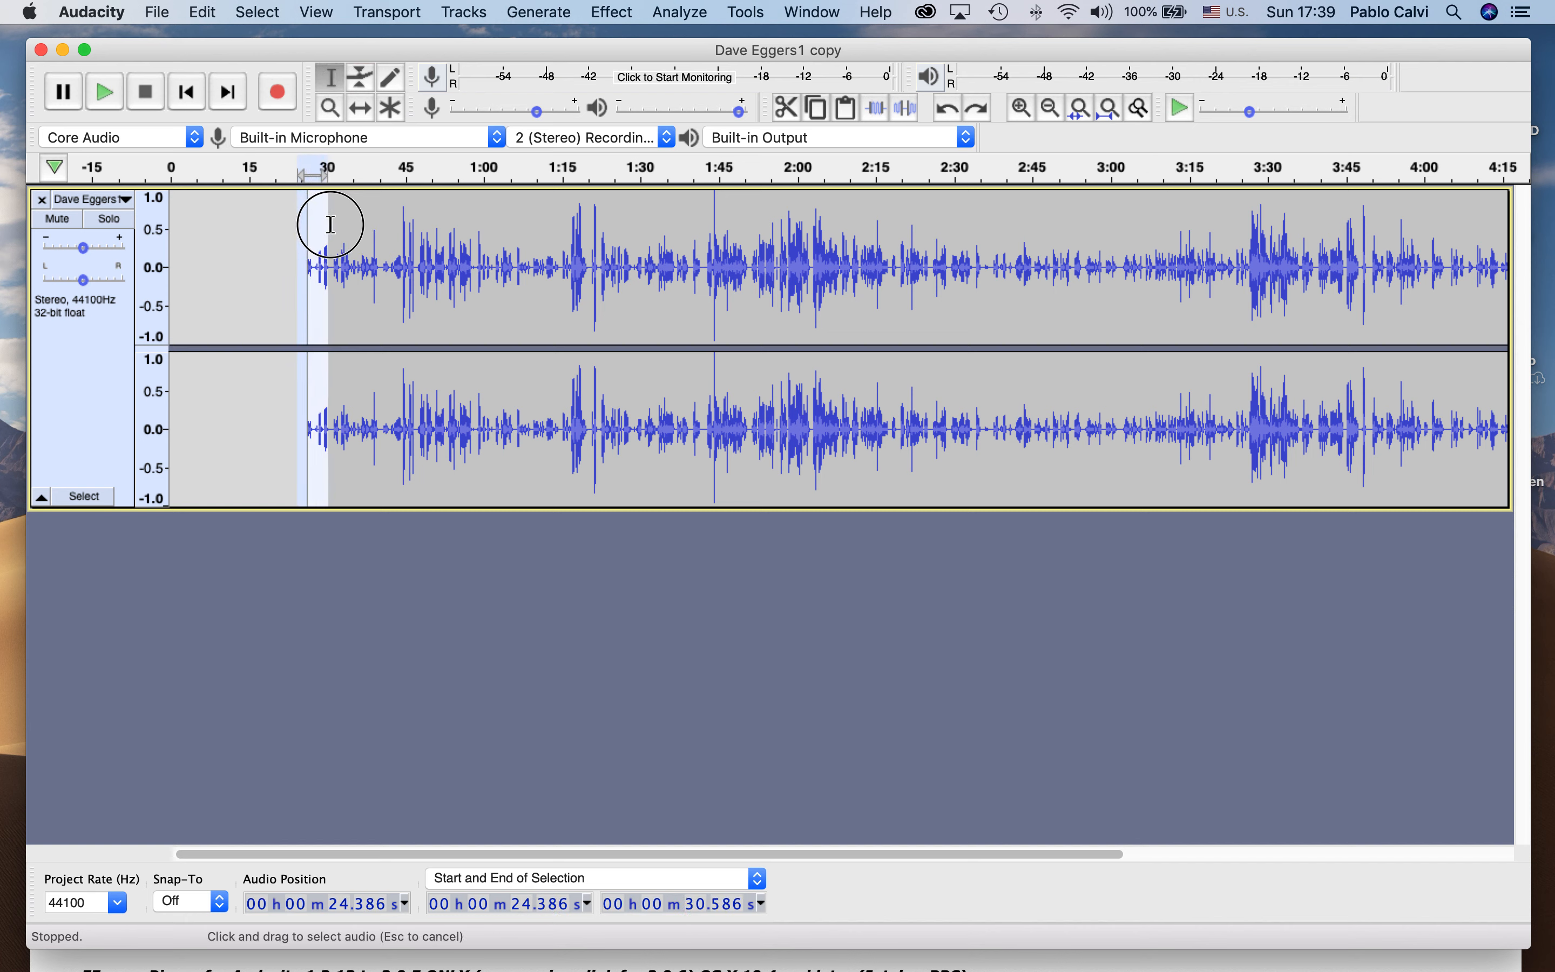
click(614, 13)
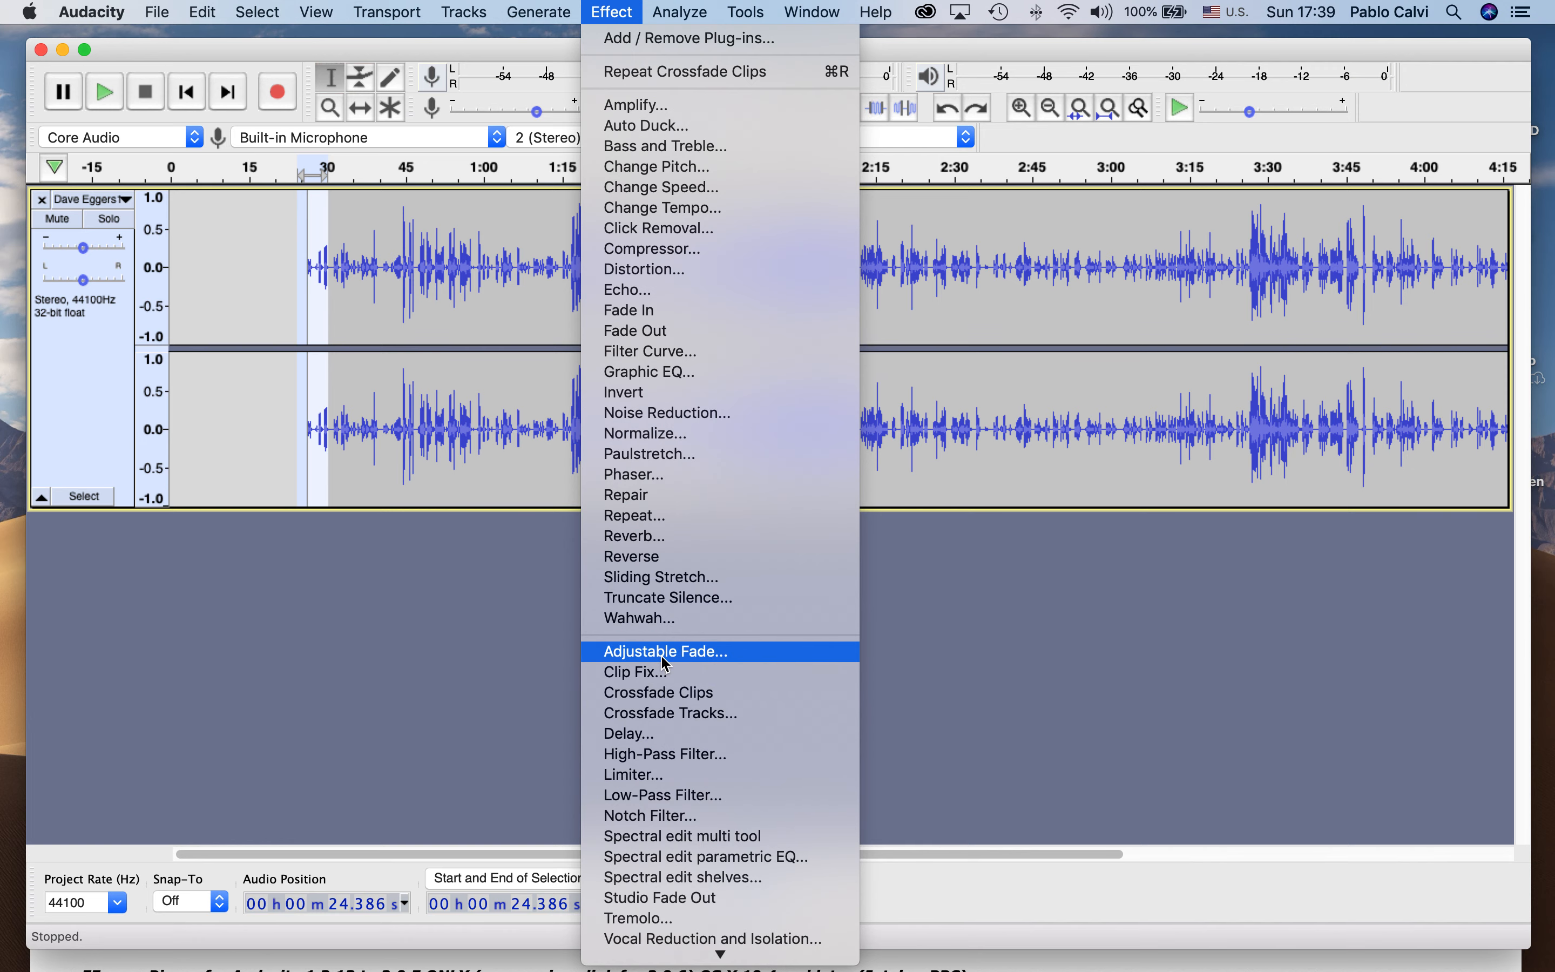
click(666, 652)
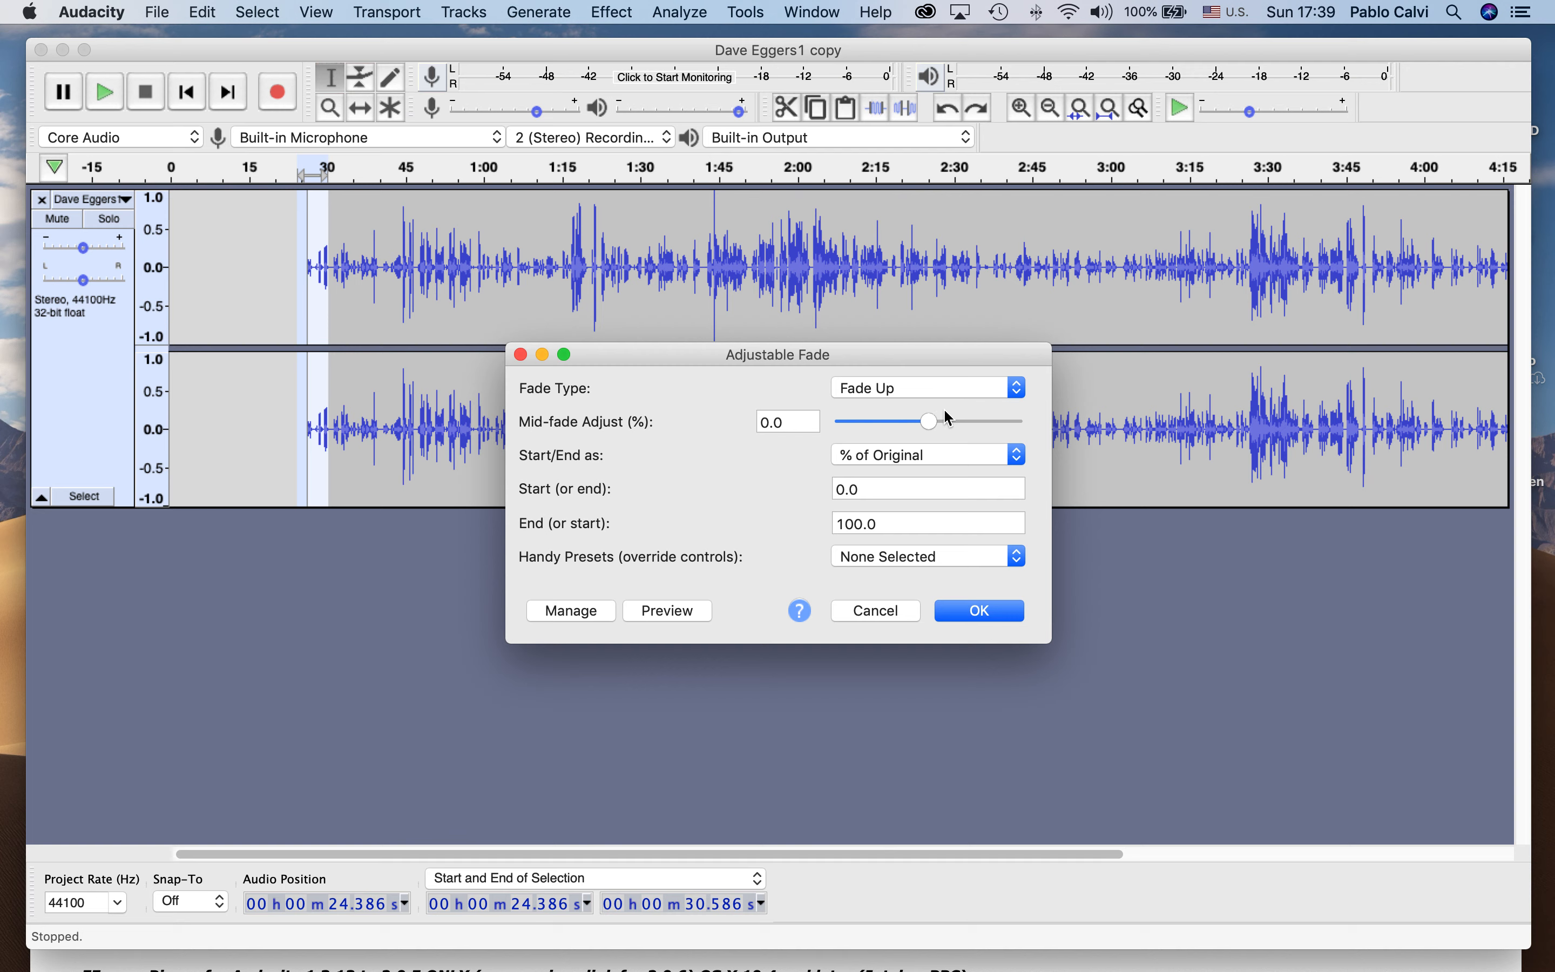
drag(938, 429, 929, 432)
click(977, 614)
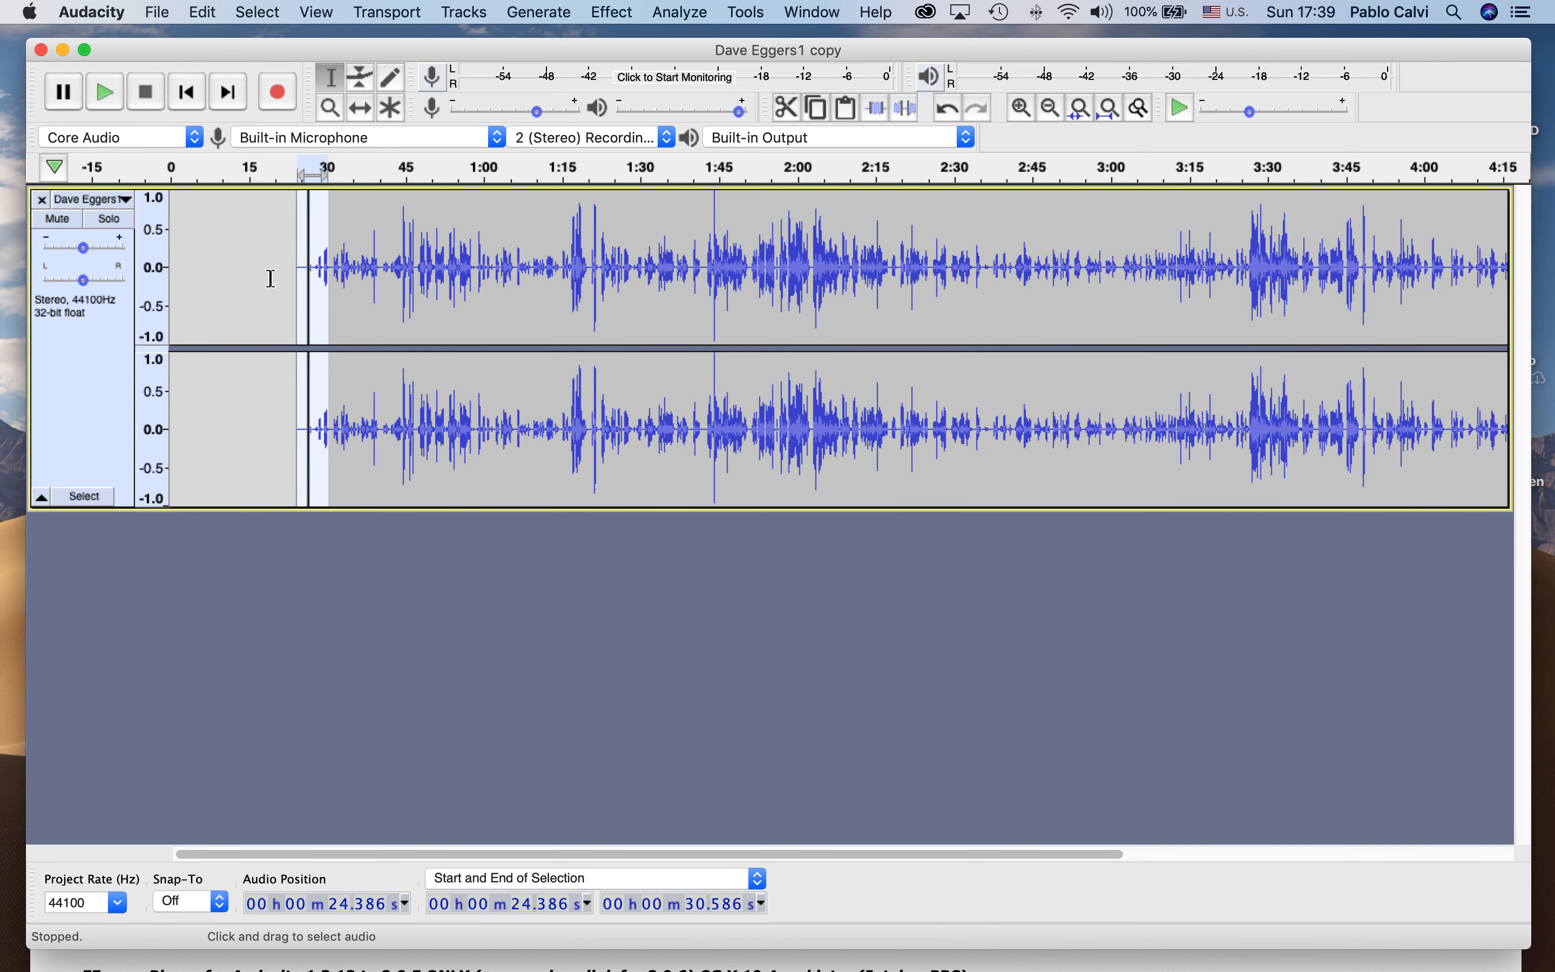
Play the faded opening from about 23.6 s to check how it sounds.
click(279, 229)
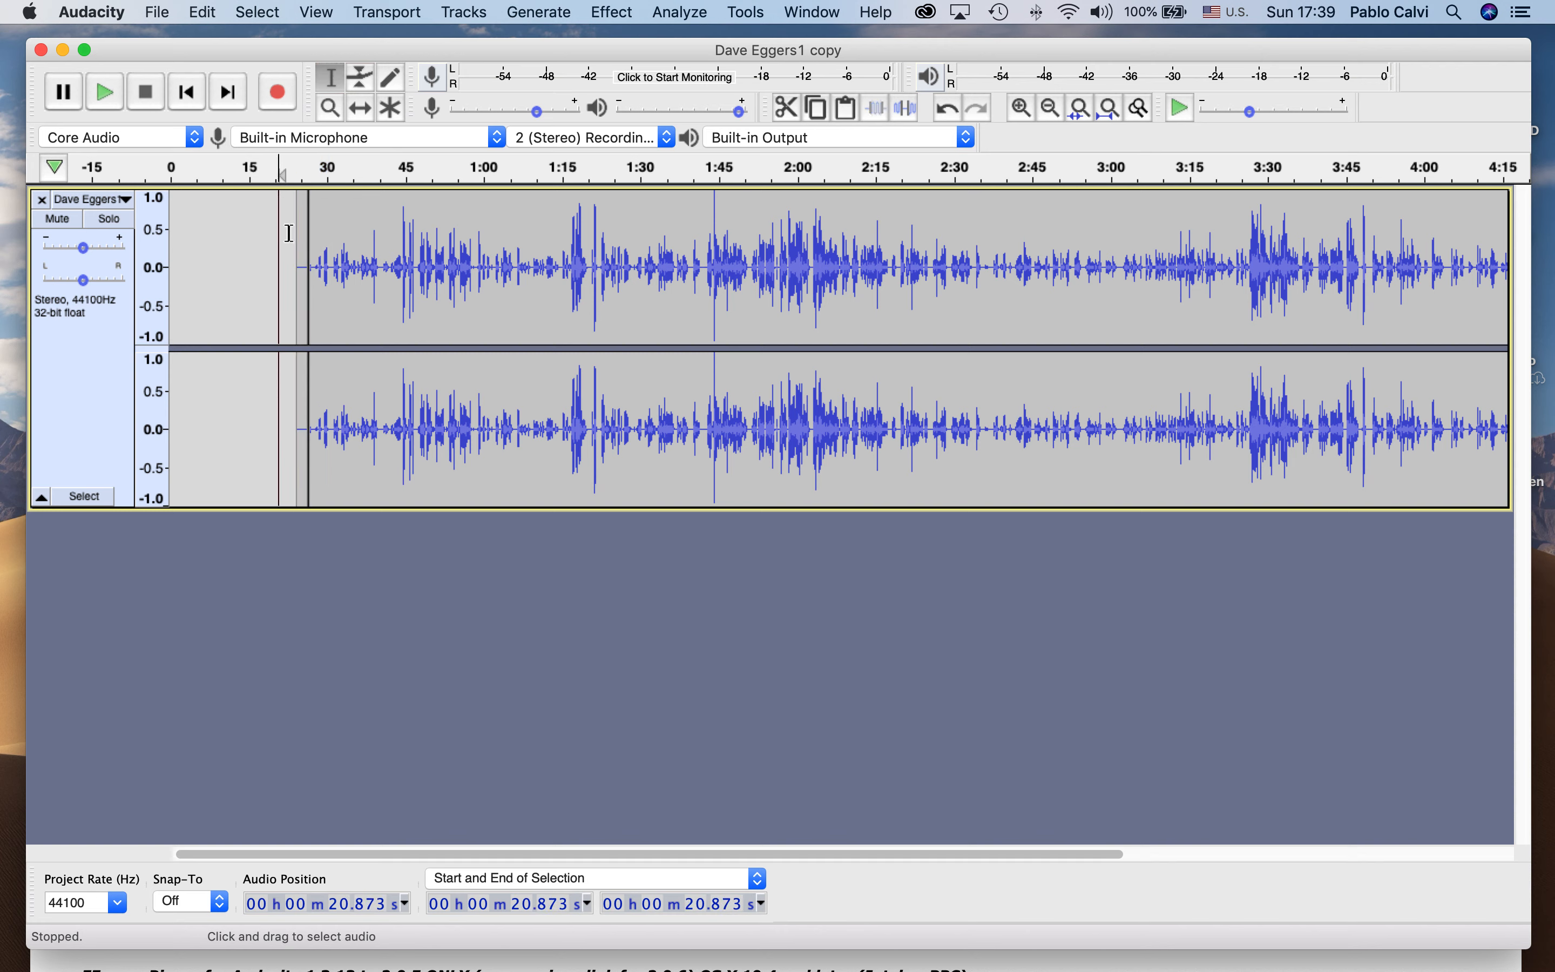
click(294, 235)
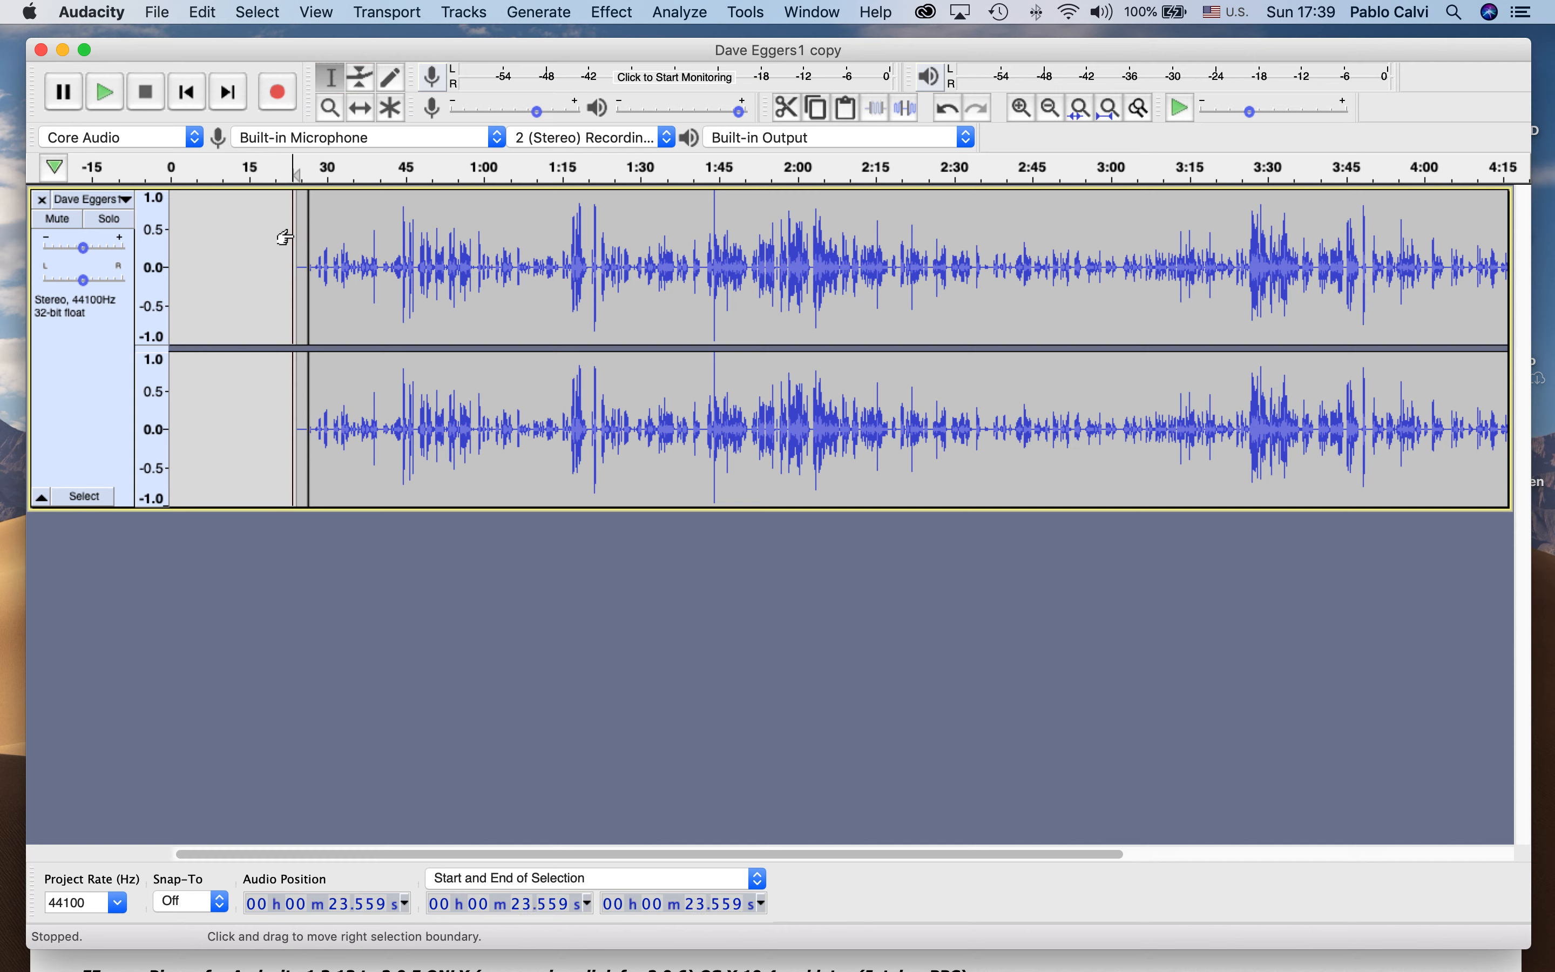
key(space)
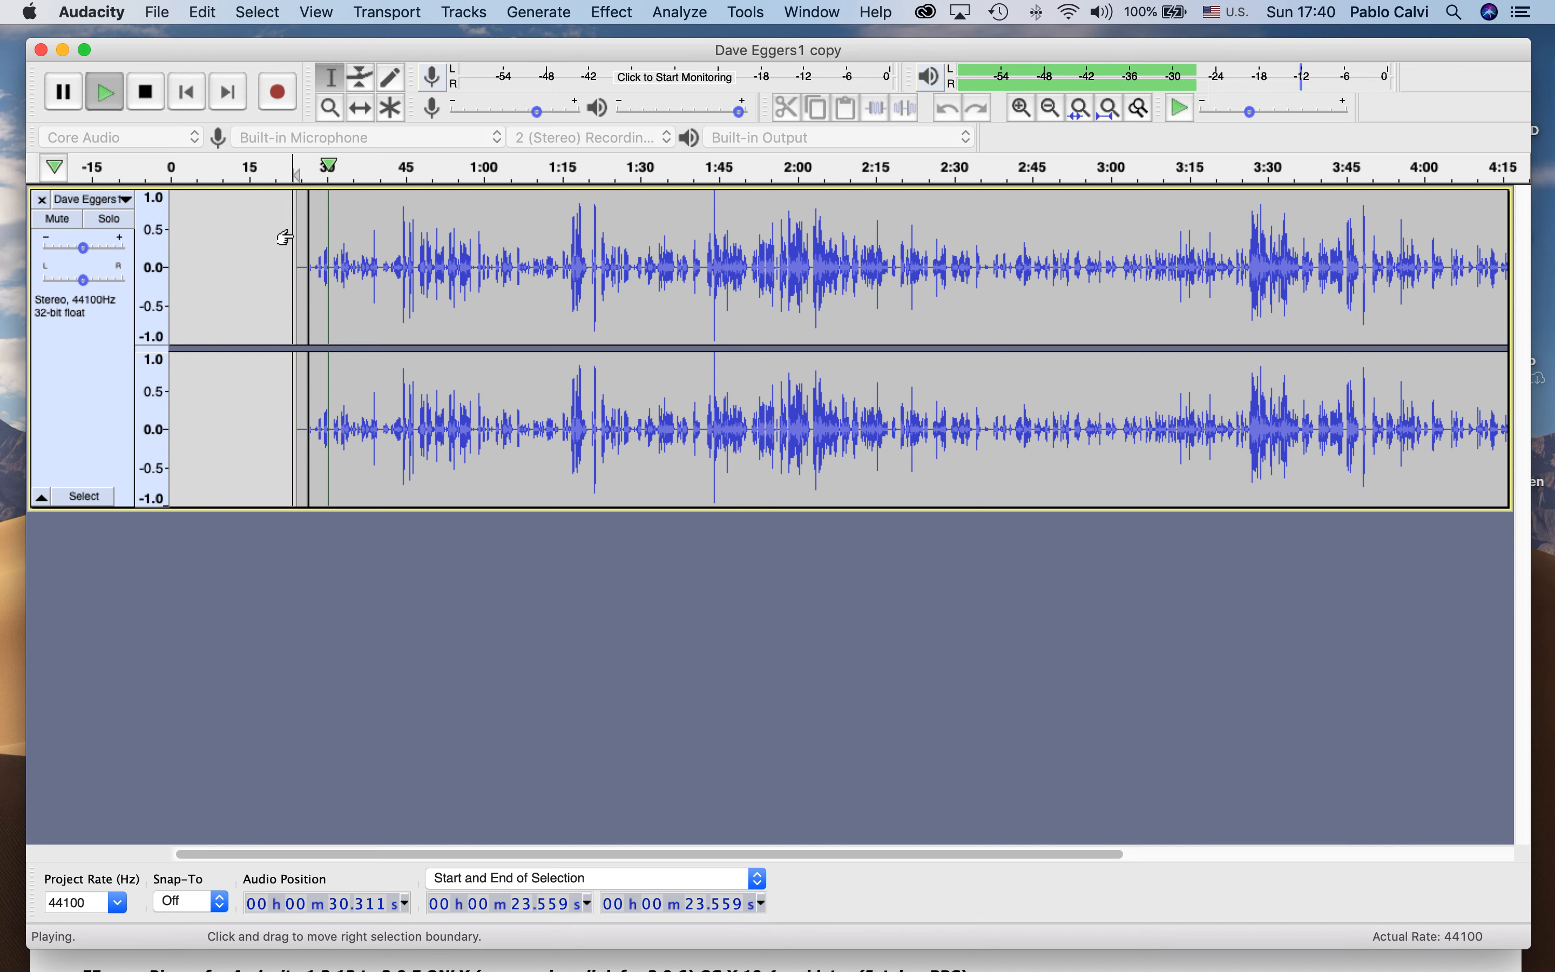
key(space)
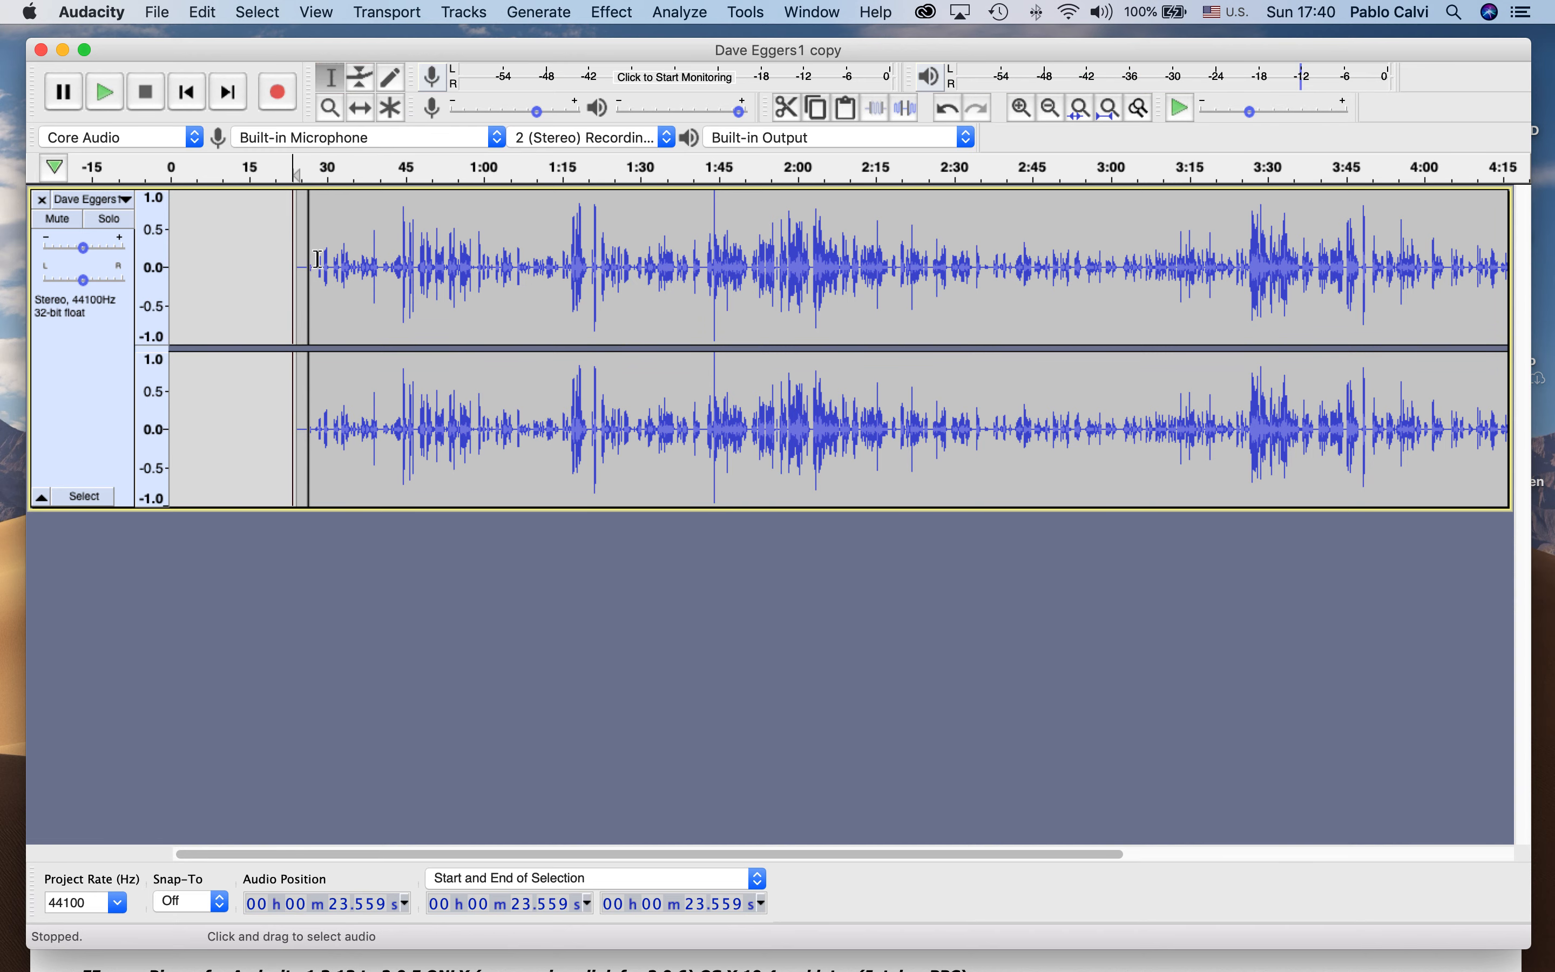
Apply Adjustable Fade as a Fade Down from about 4 min 51.8 s to 4 min 59.2 s, and play back the ending.
scroll(315, 260, right, 10)
drag(1150, 250, 1186, 250)
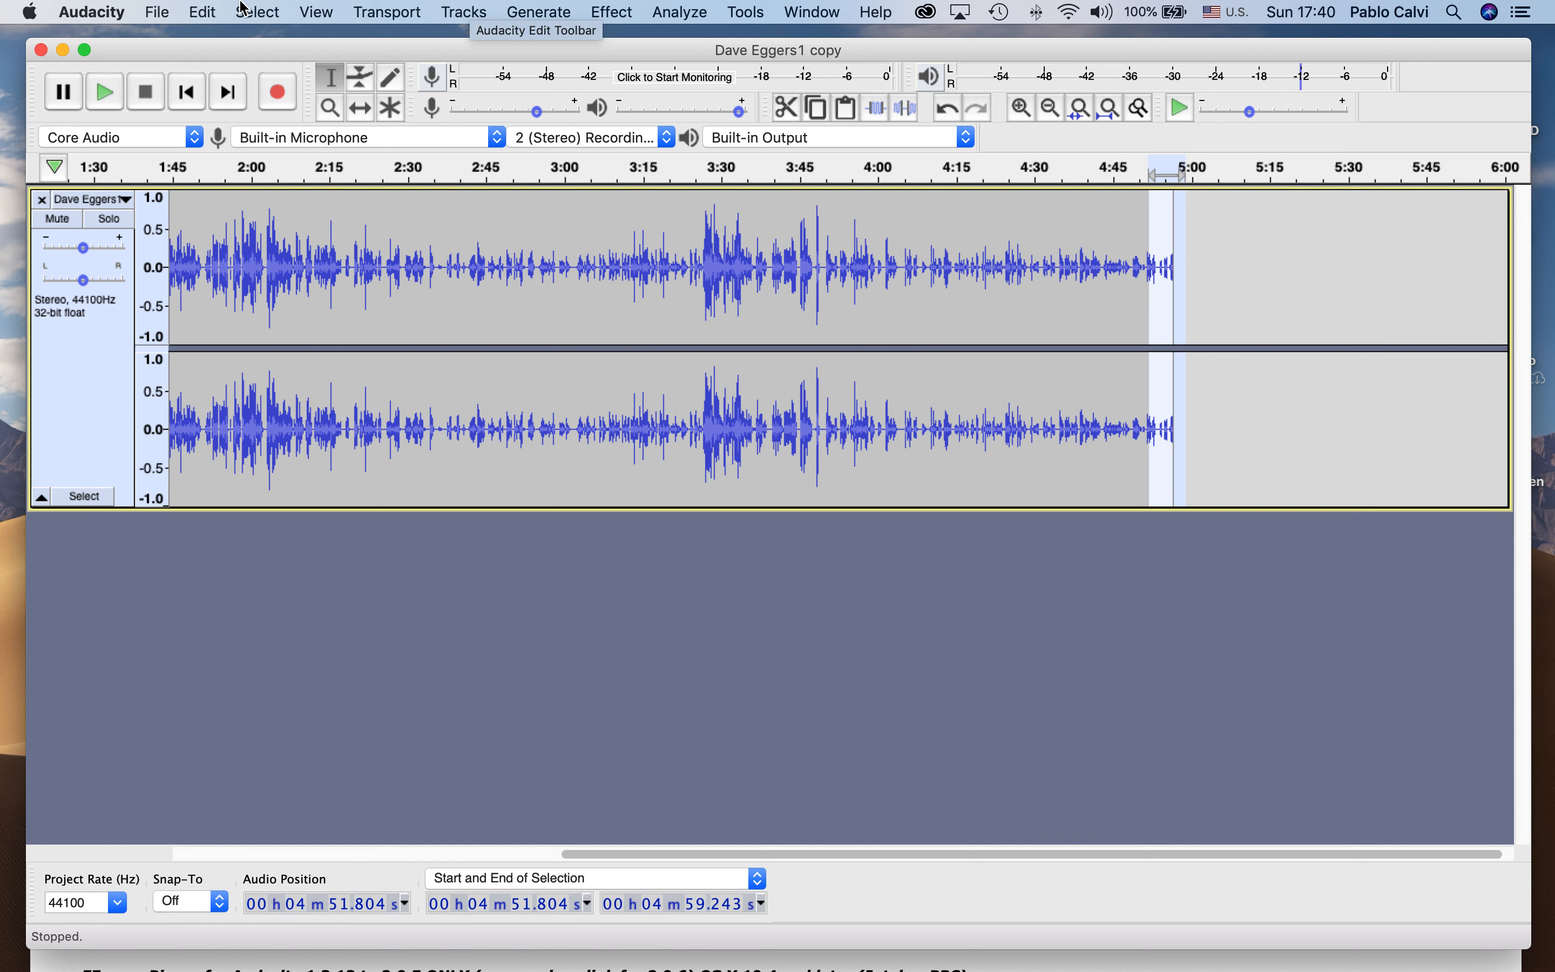
click(618, 11)
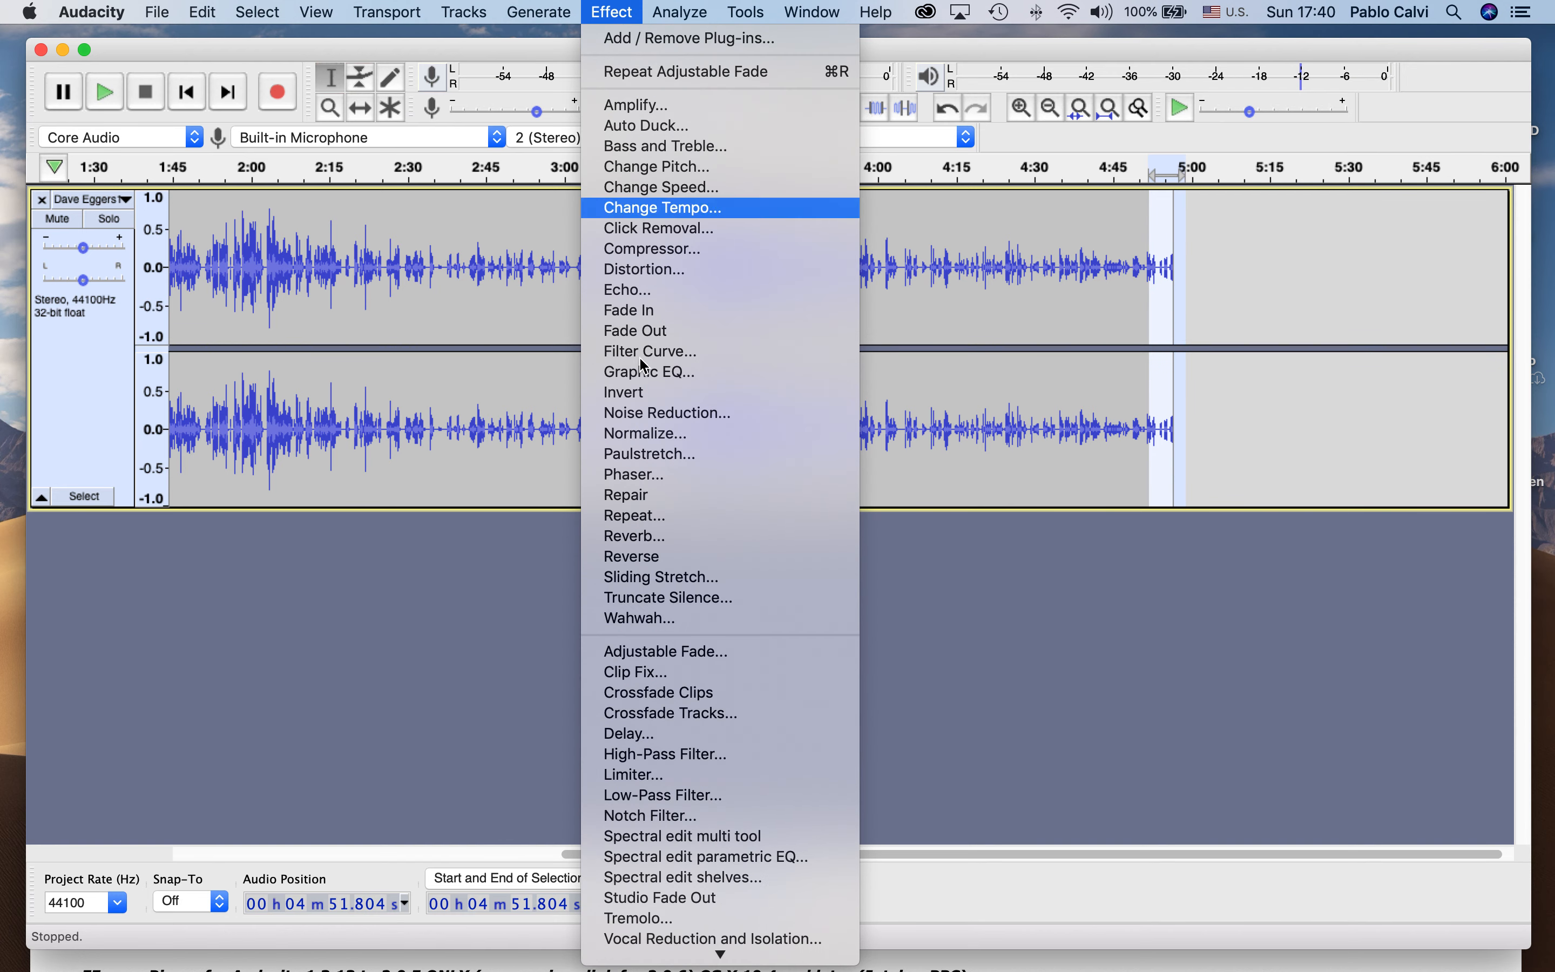
click(685, 662)
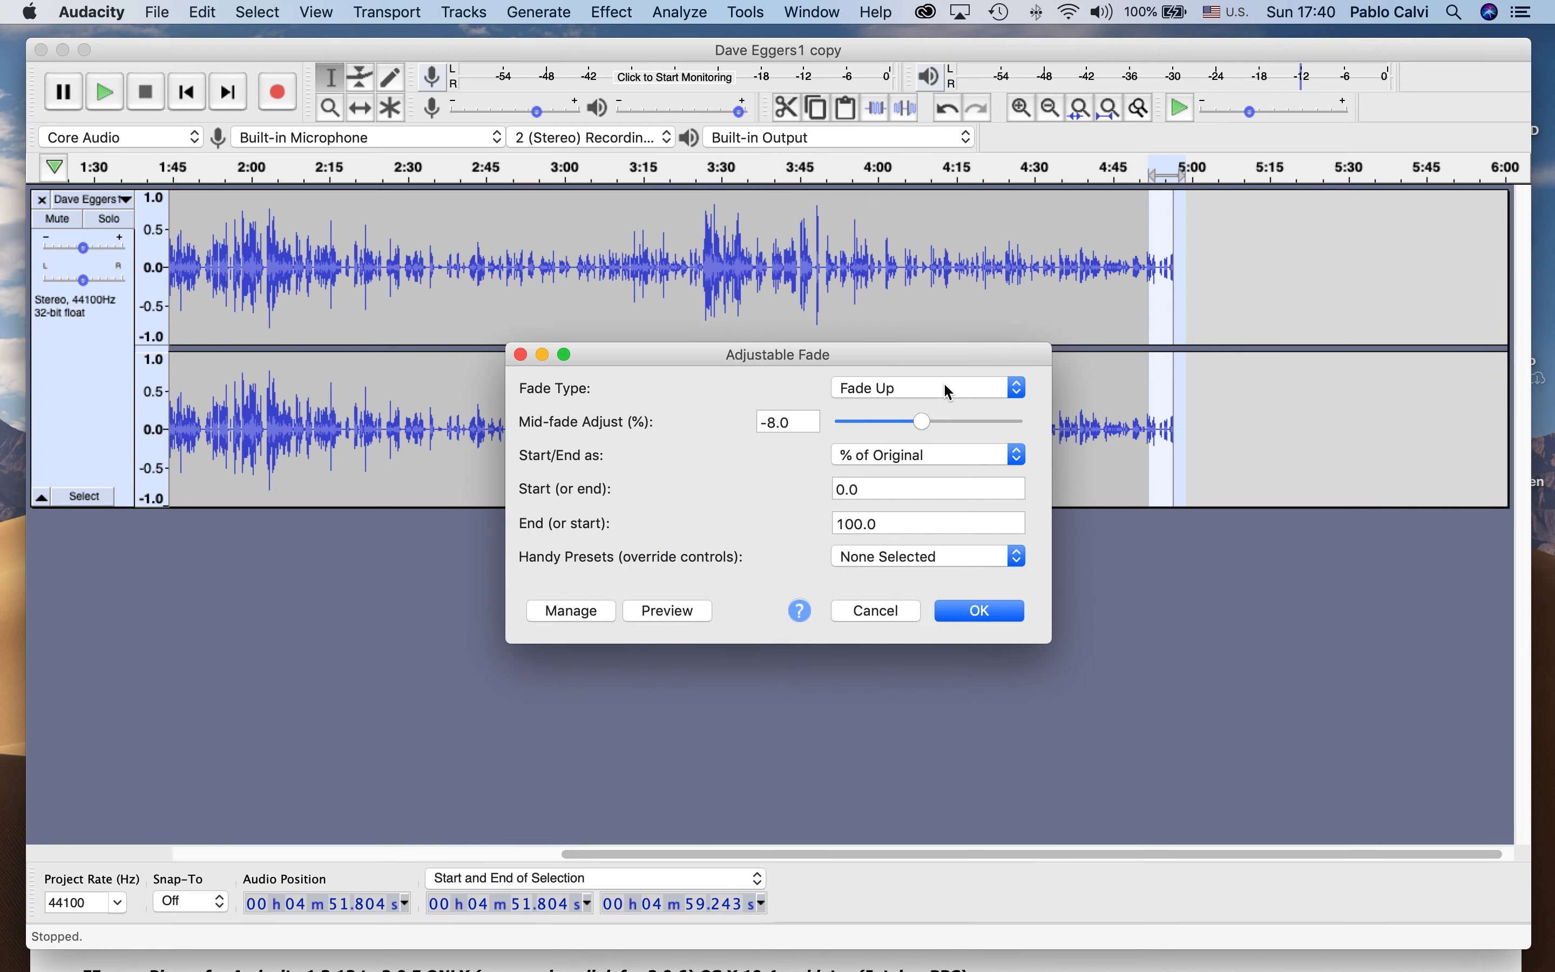
click(949, 389)
click(941, 406)
click(987, 619)
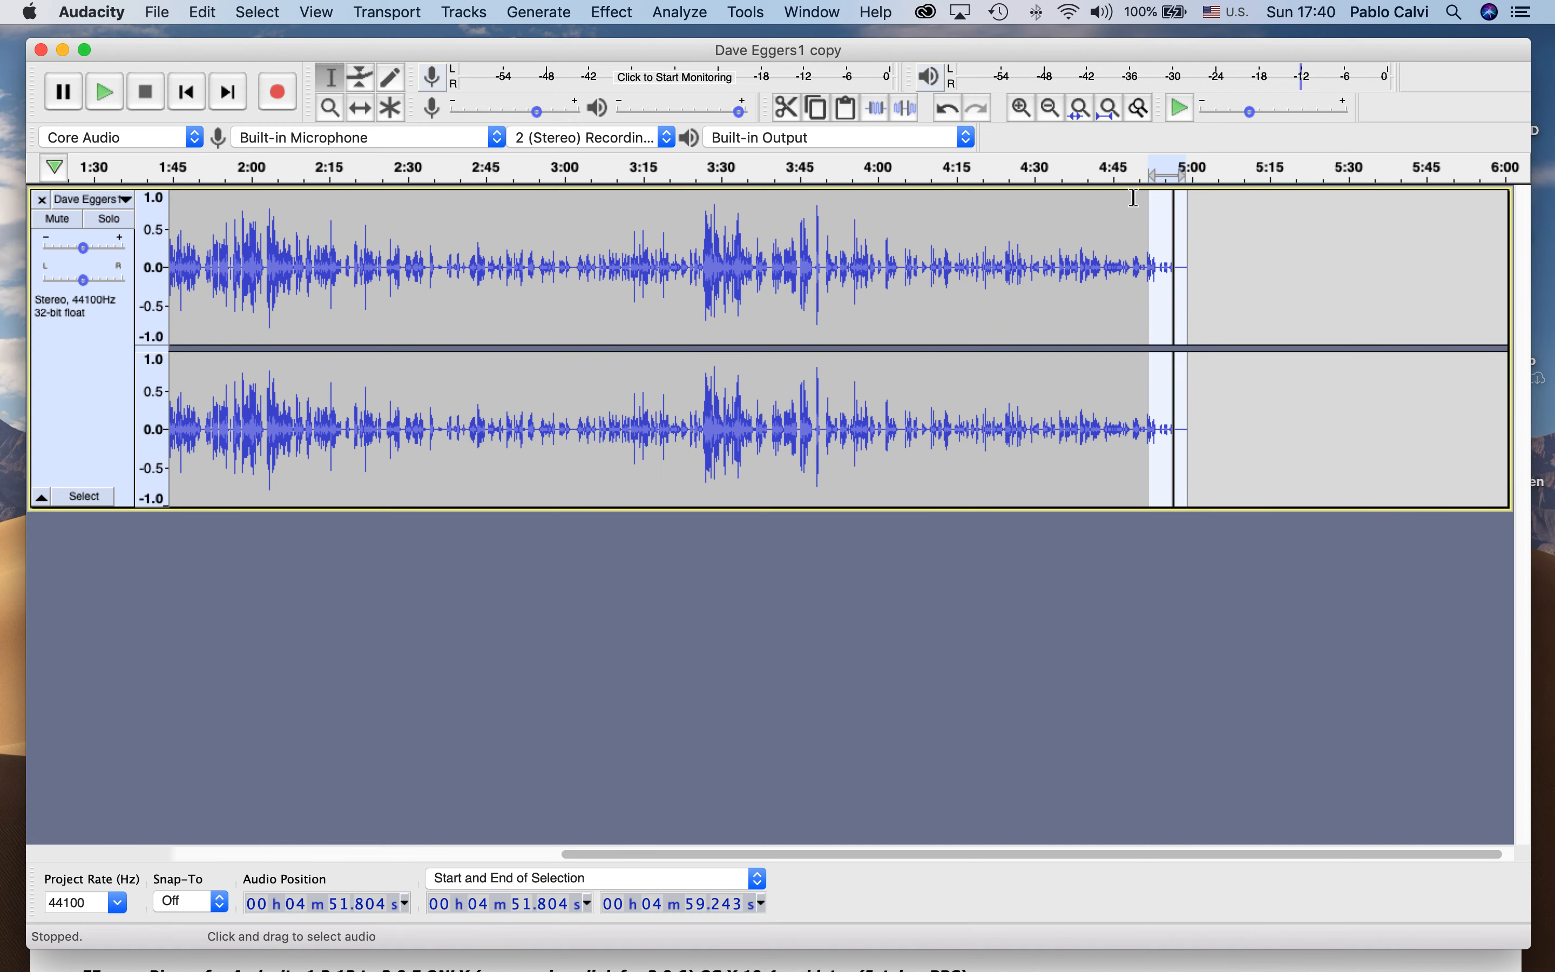
click(1115, 173)
scroll(1260, 262, left, 10)
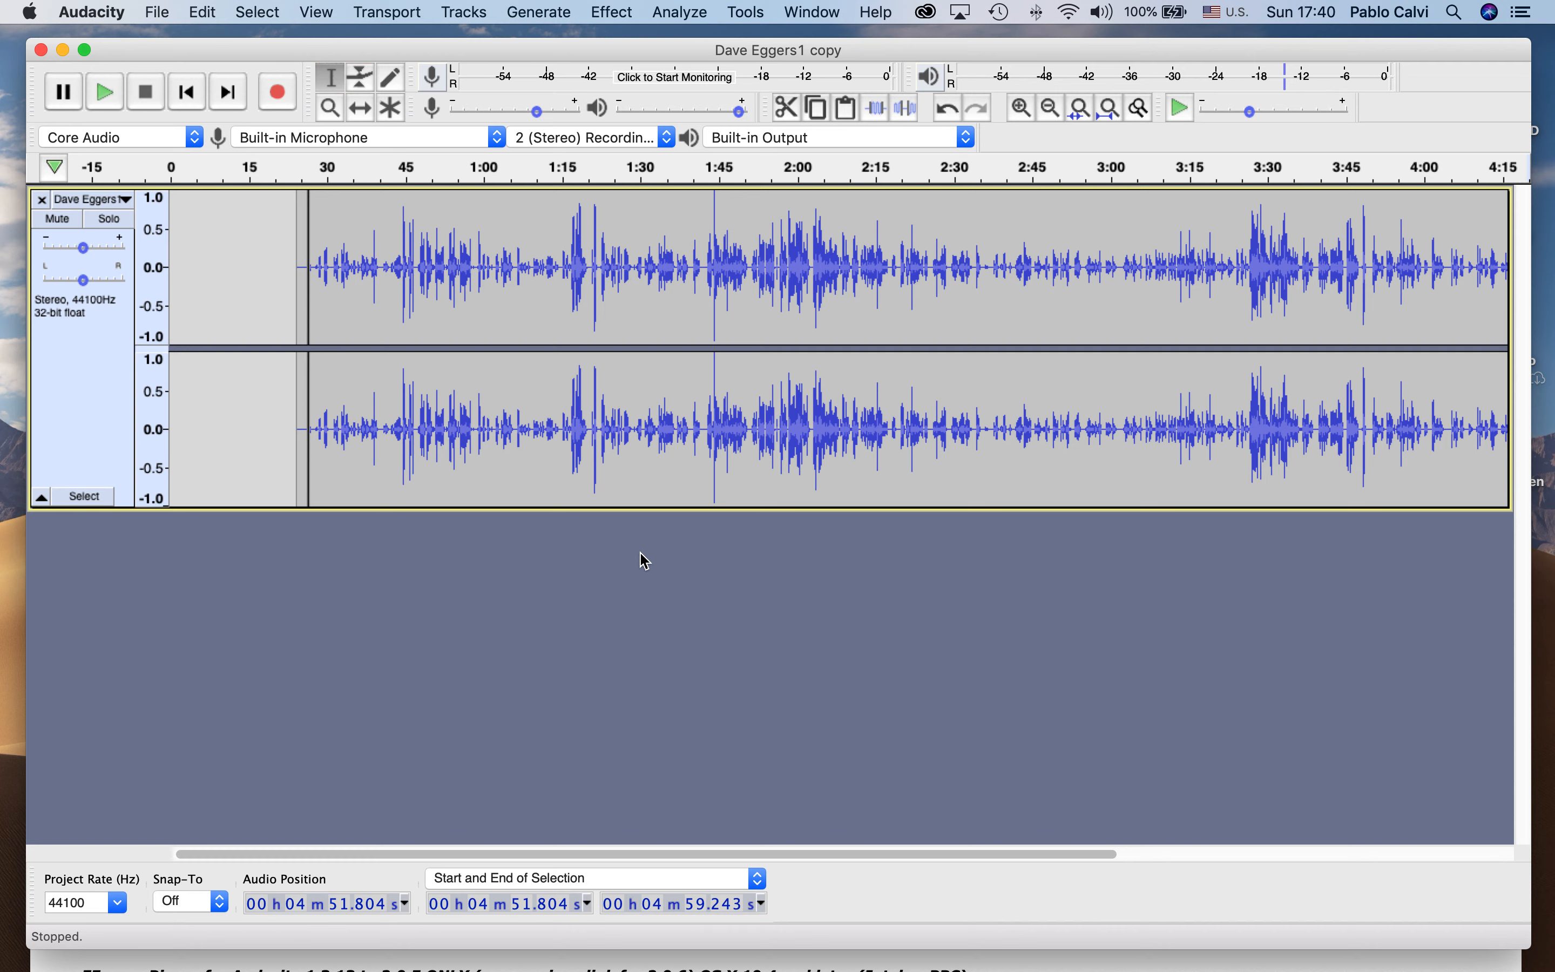
Try to shift the faded clip earlier on the timeline with the Time Shift Tool.
click(633, 442)
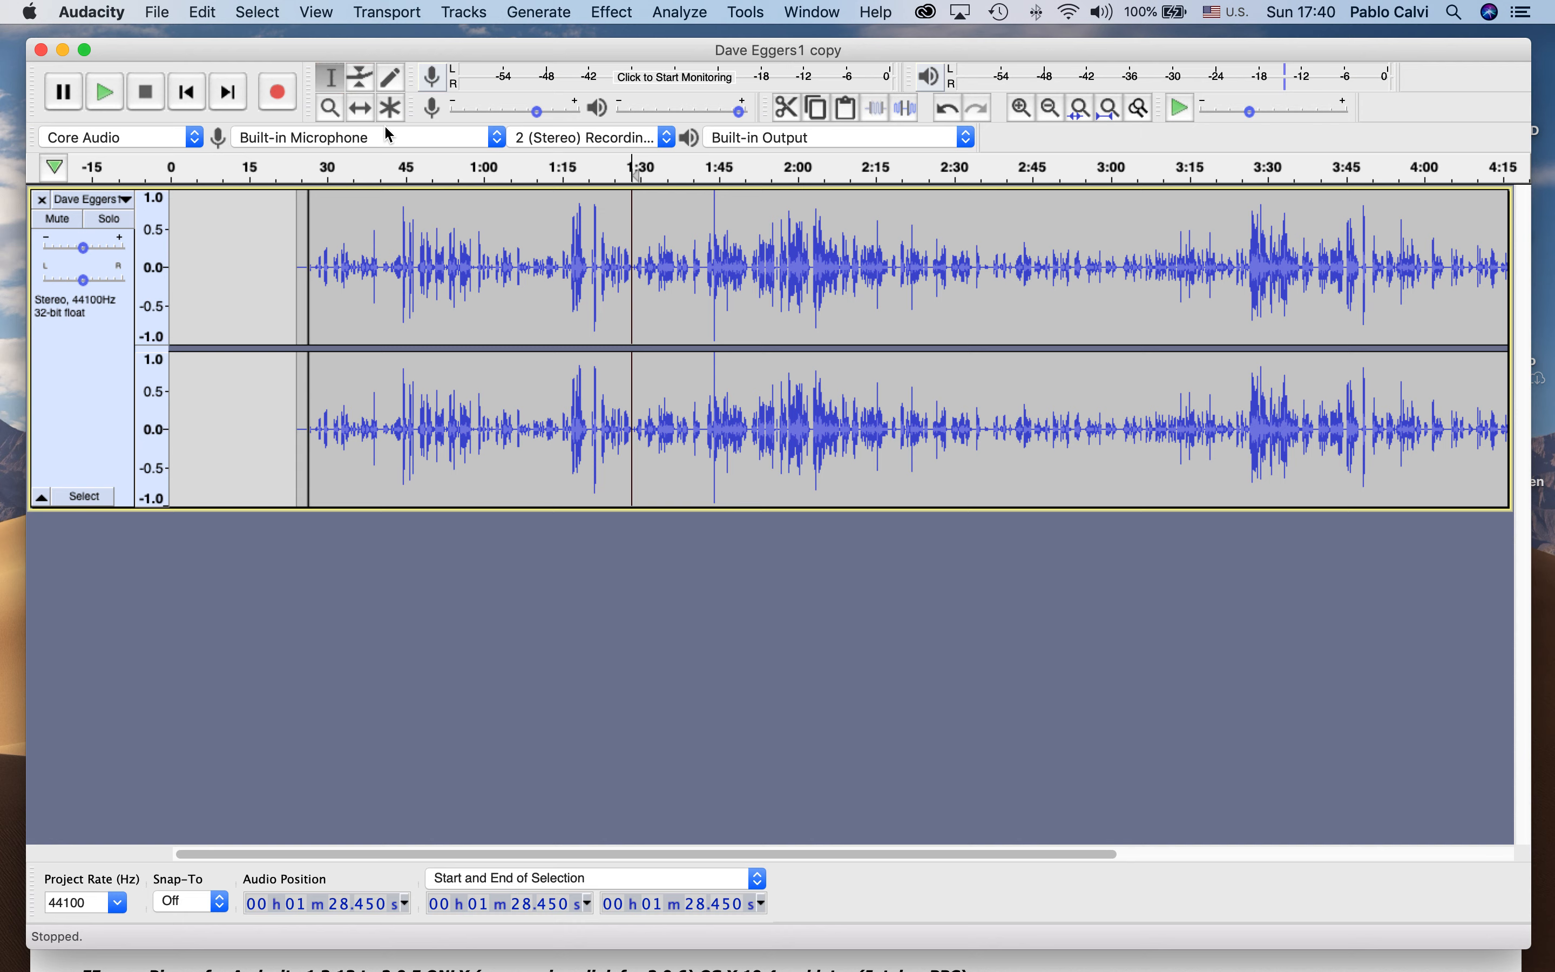
click(329, 108)
shift+click(590, 286)
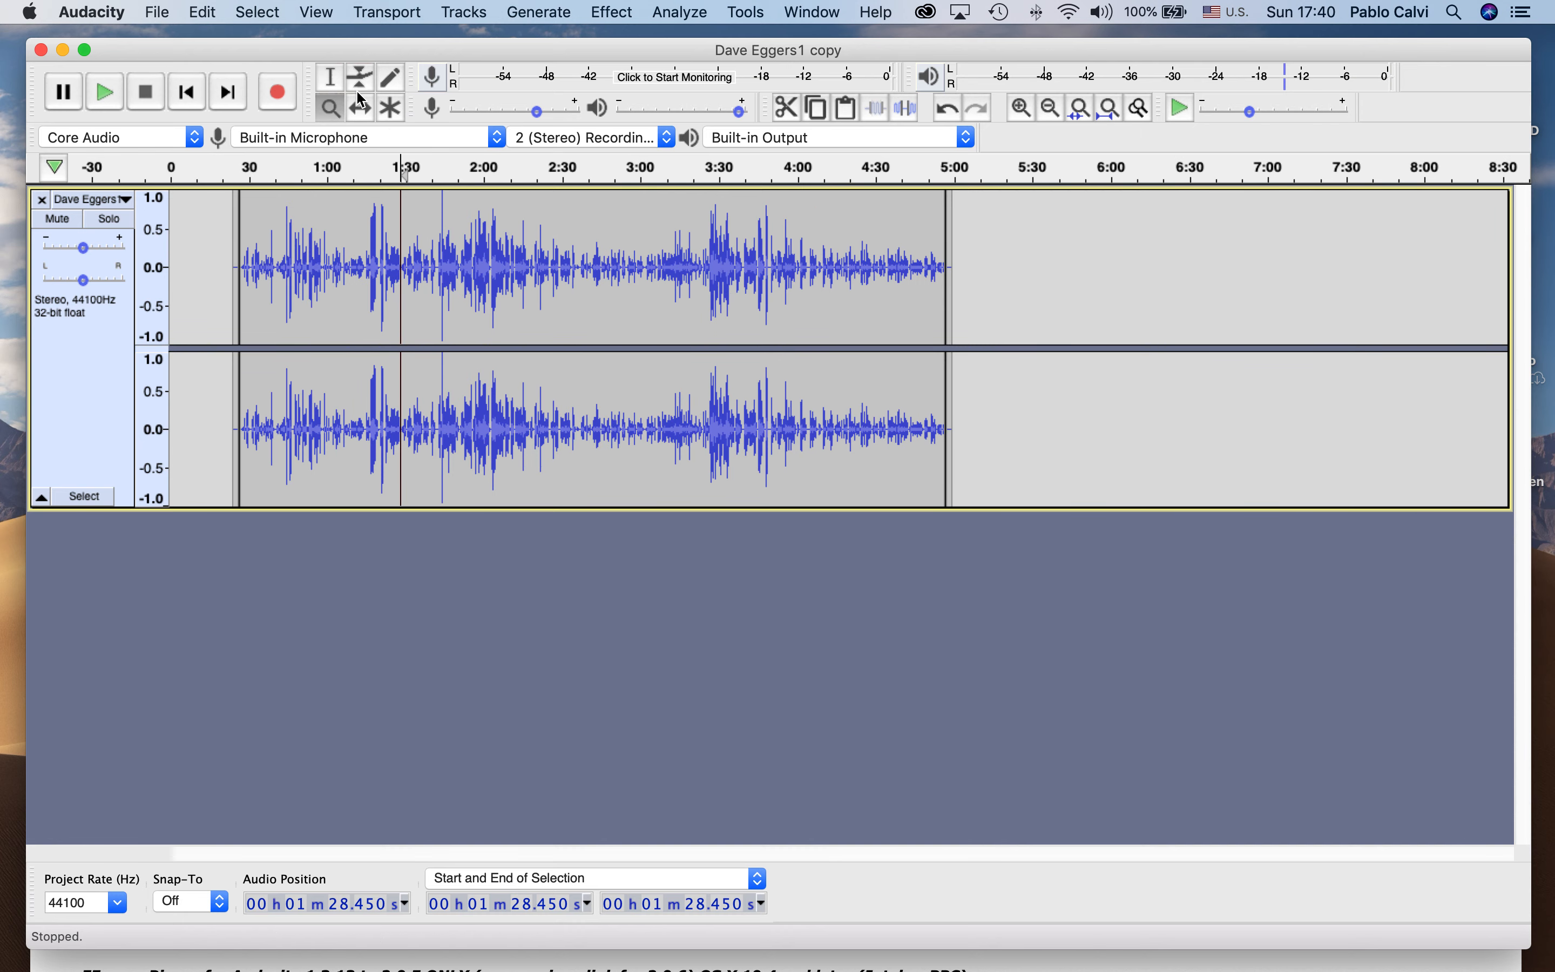
click(369, 111)
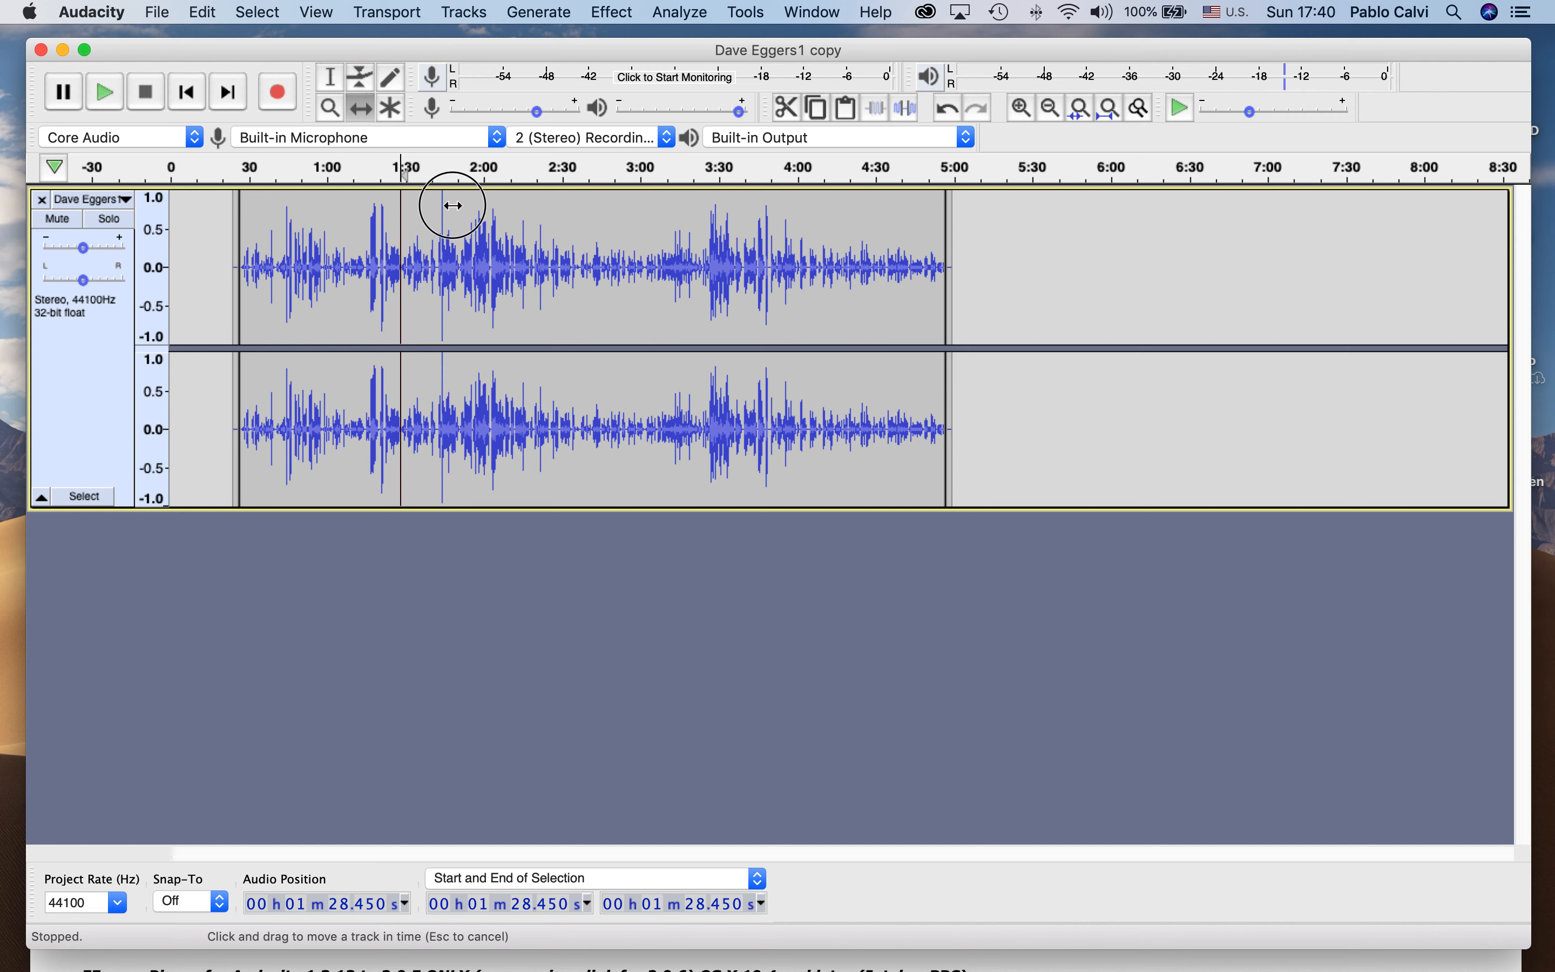
drag(451, 222, 342, 219)
click(307, 232)
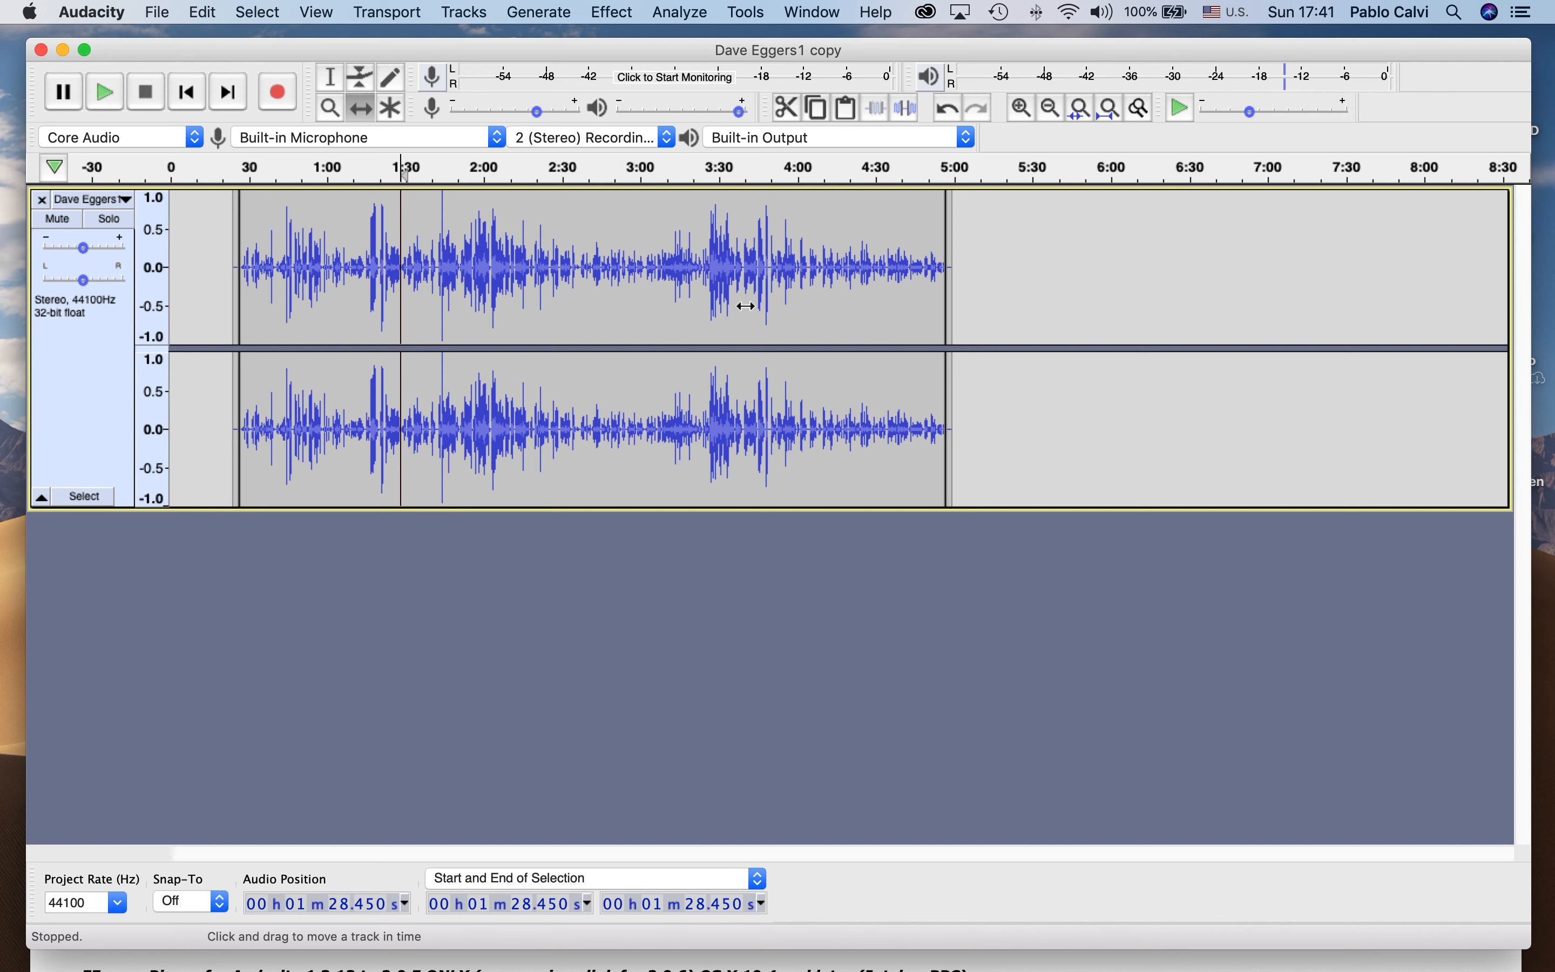
click(842, 280)
click(356, 110)
drag(272, 236, 240, 239)
Select all the audio from about 21.9 s to 5:21.1 and shift it about 12 s earlier on the timeline.
click(329, 78)
click(257, 210)
drag(263, 210, 694, 229)
drag(1009, 229, 229, 212)
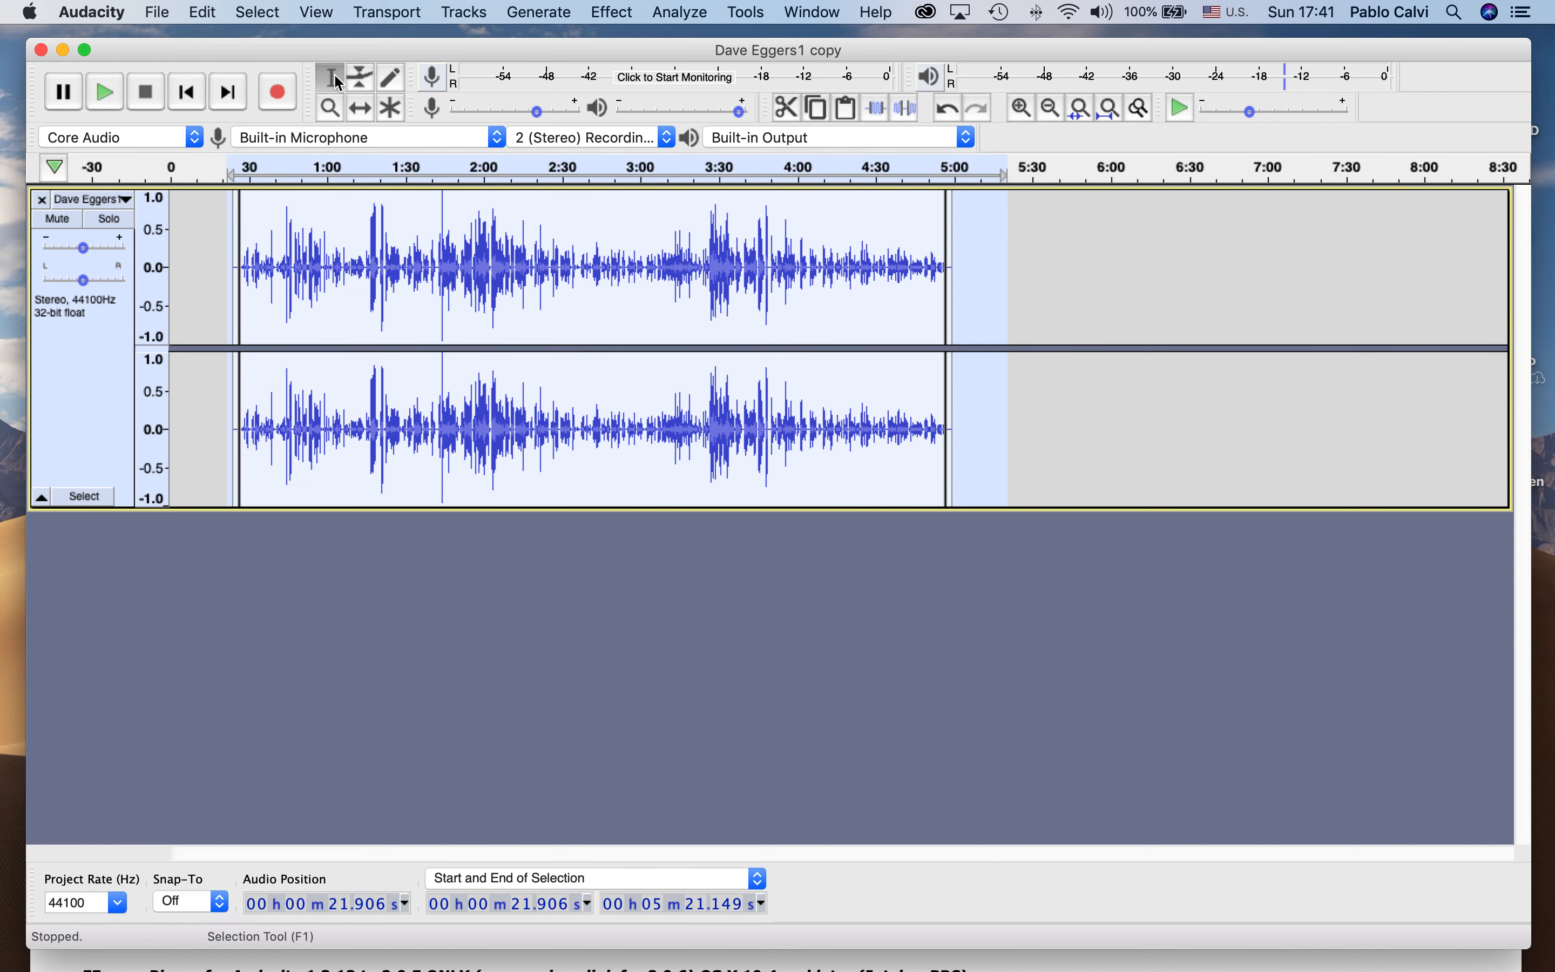
click(362, 113)
mouse_move(413, 198)
mouse_down()
mouse_move(312, 198)
mouse_move(391, 198)
mouse_up()
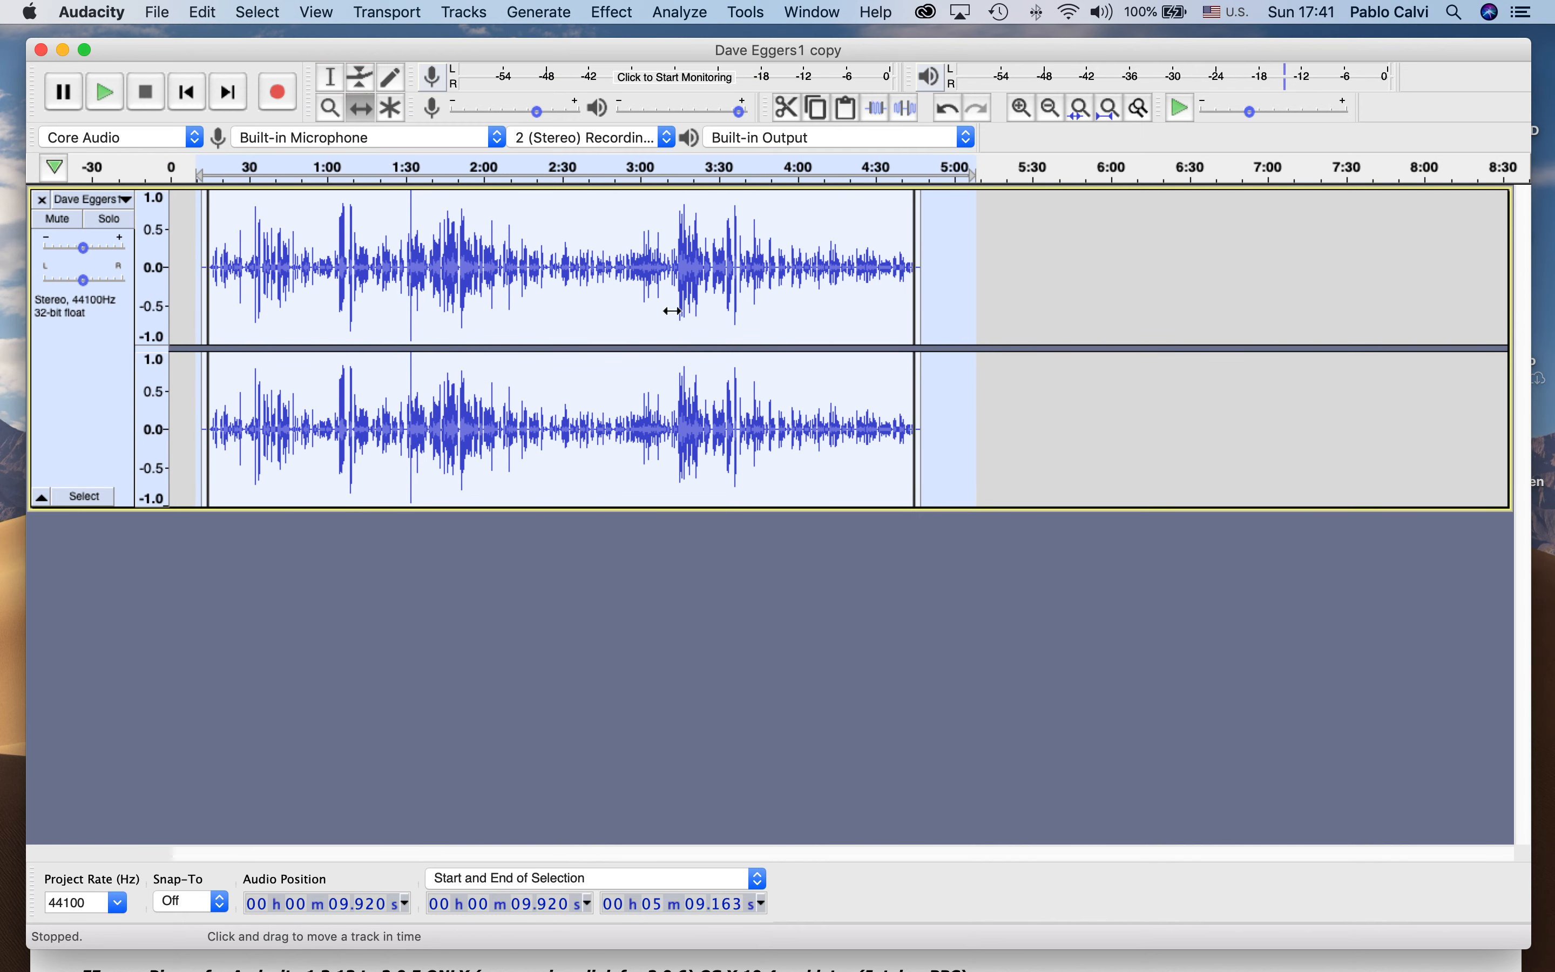
click(330, 78)
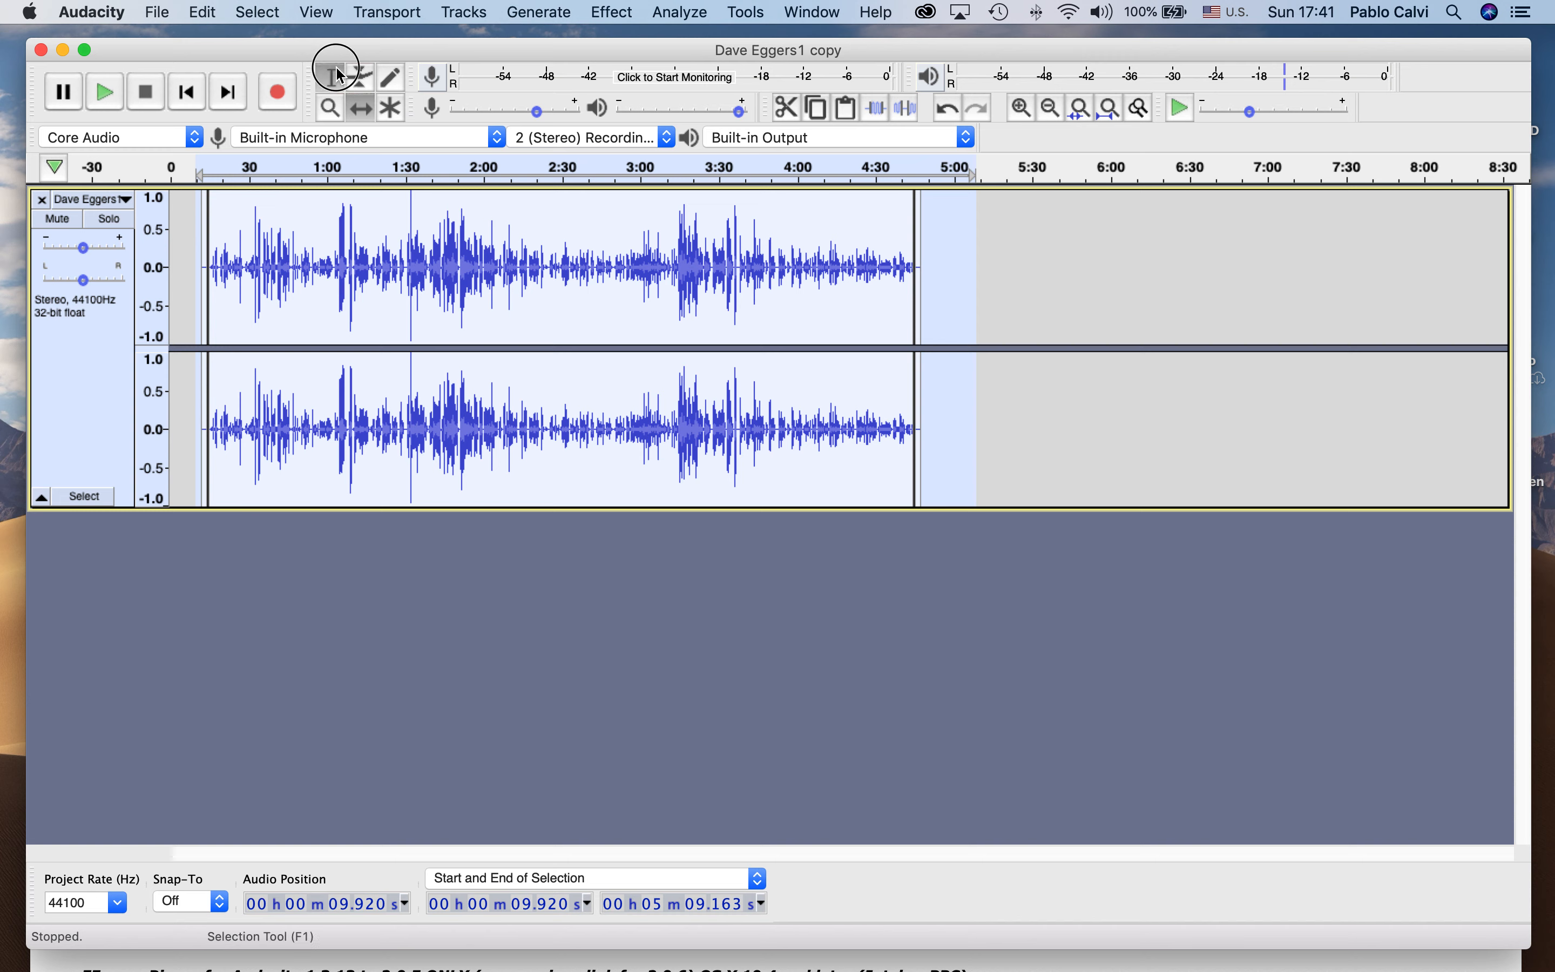
click(1049, 315)
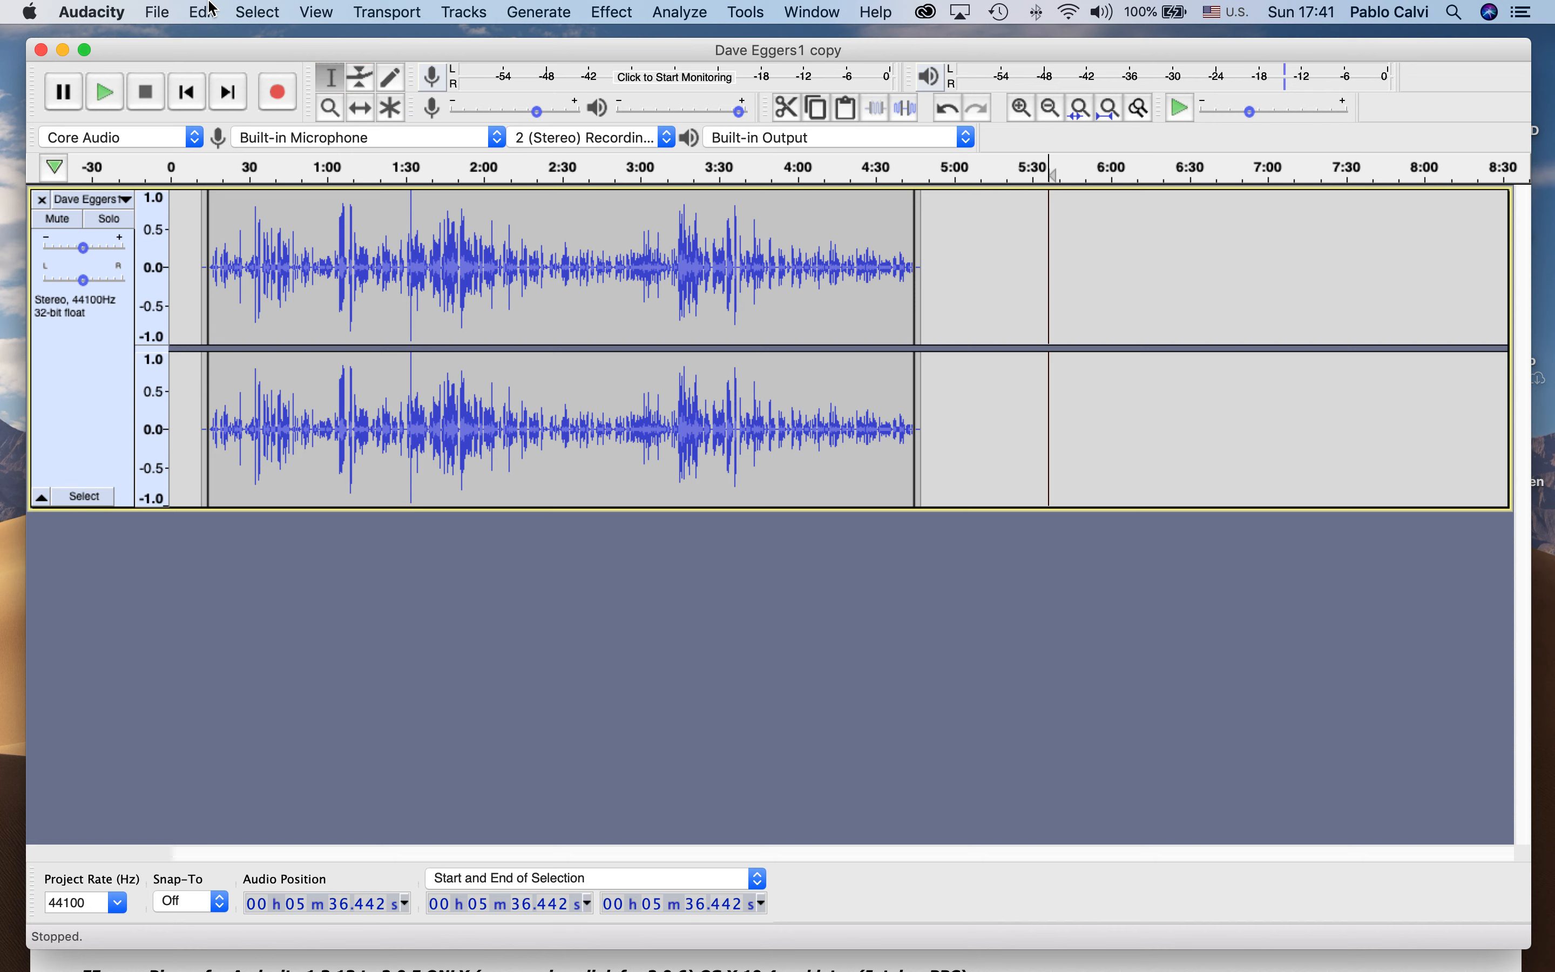
Import the music file invincible_arranged copy.m4a from the Audacity Test folder as a second track.
click(165, 9)
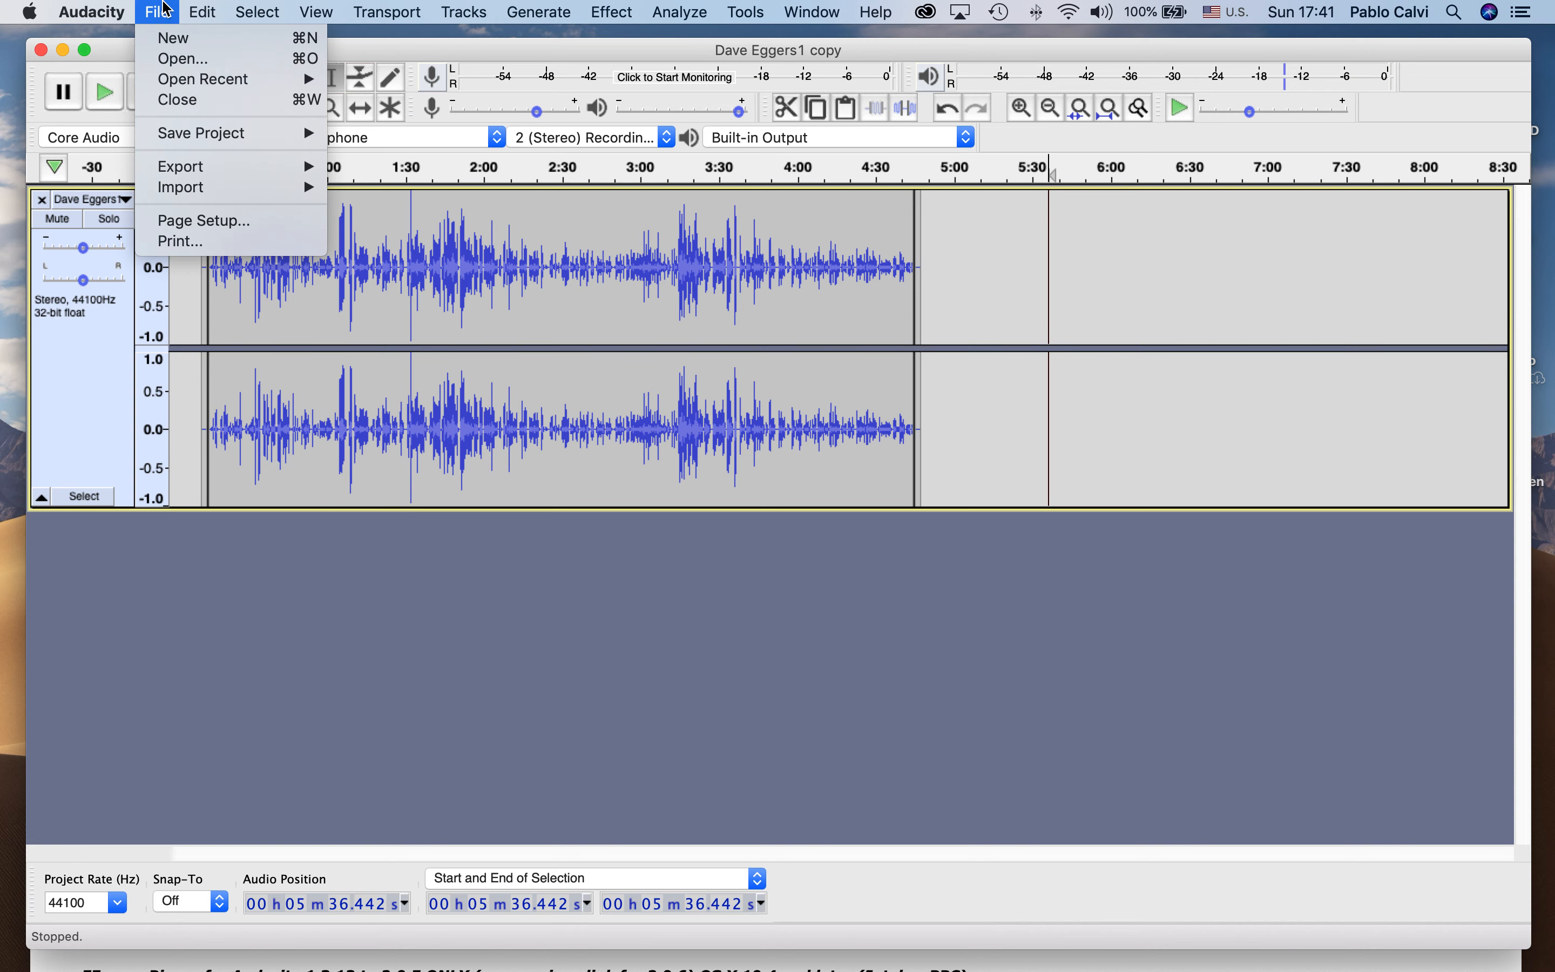
mouse_move(199, 187)
click(378, 190)
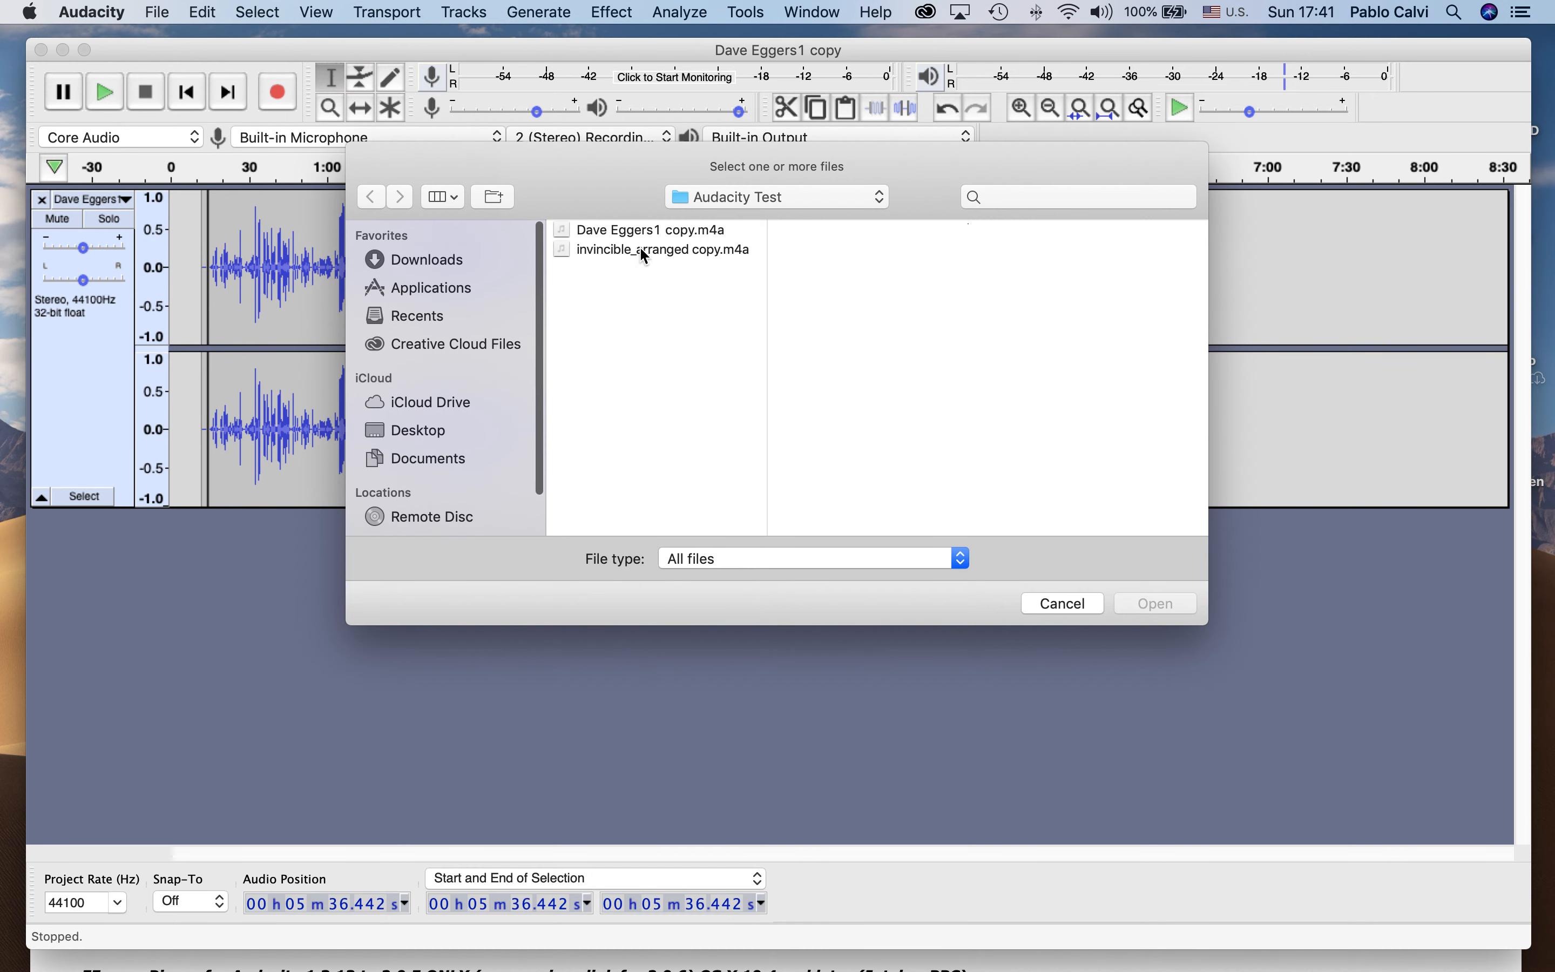
click(645, 250)
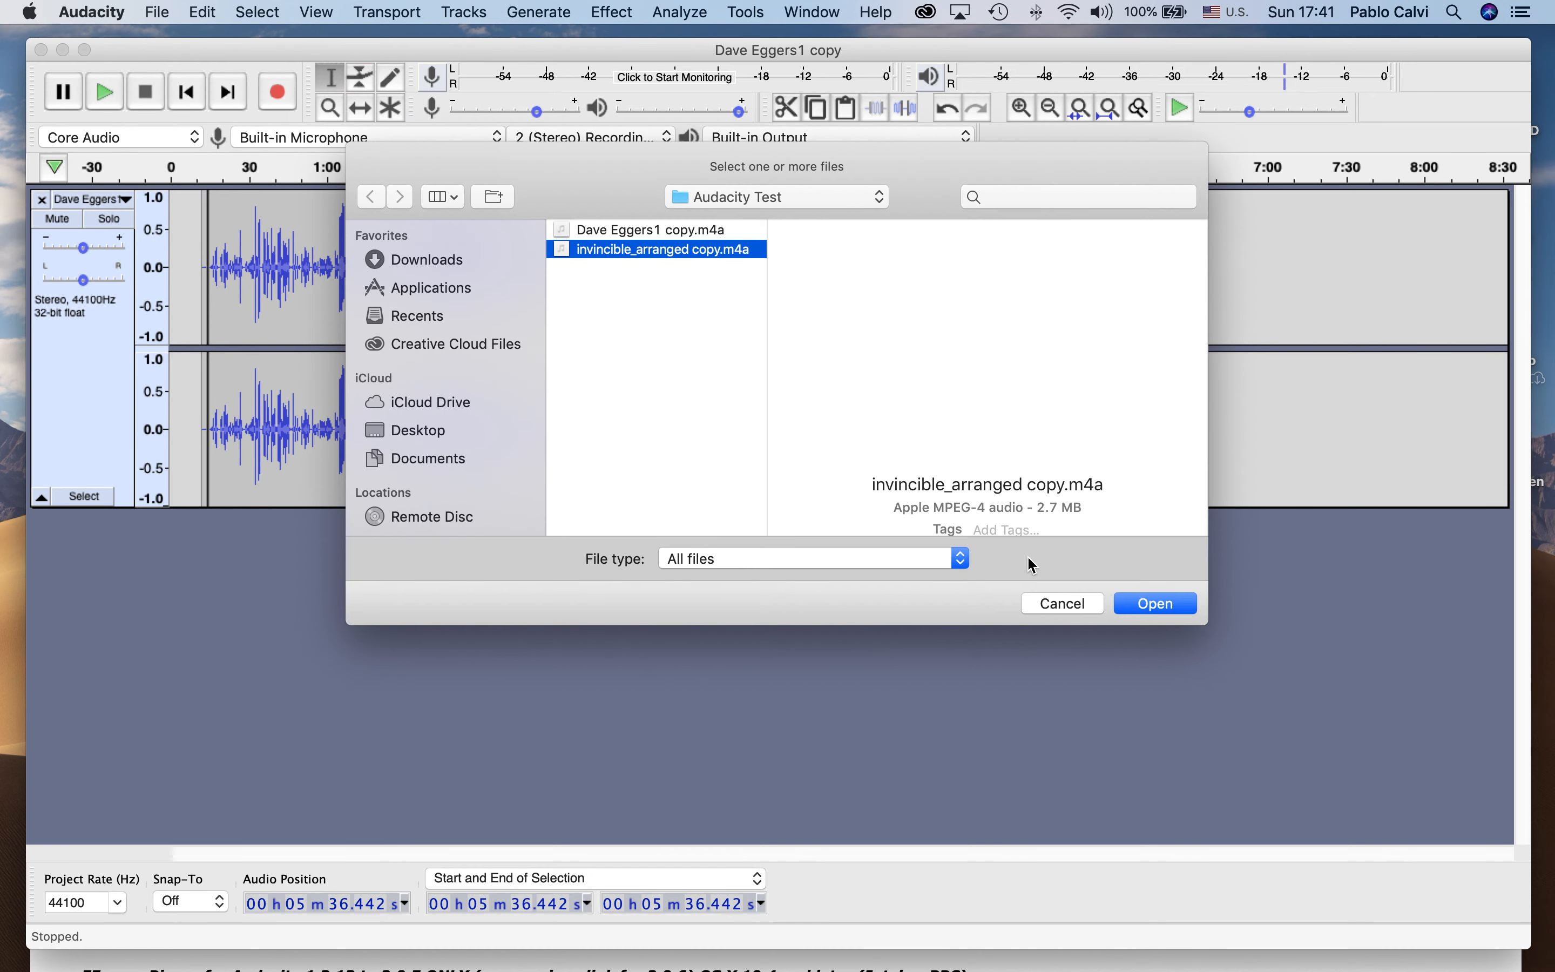
click(1151, 607)
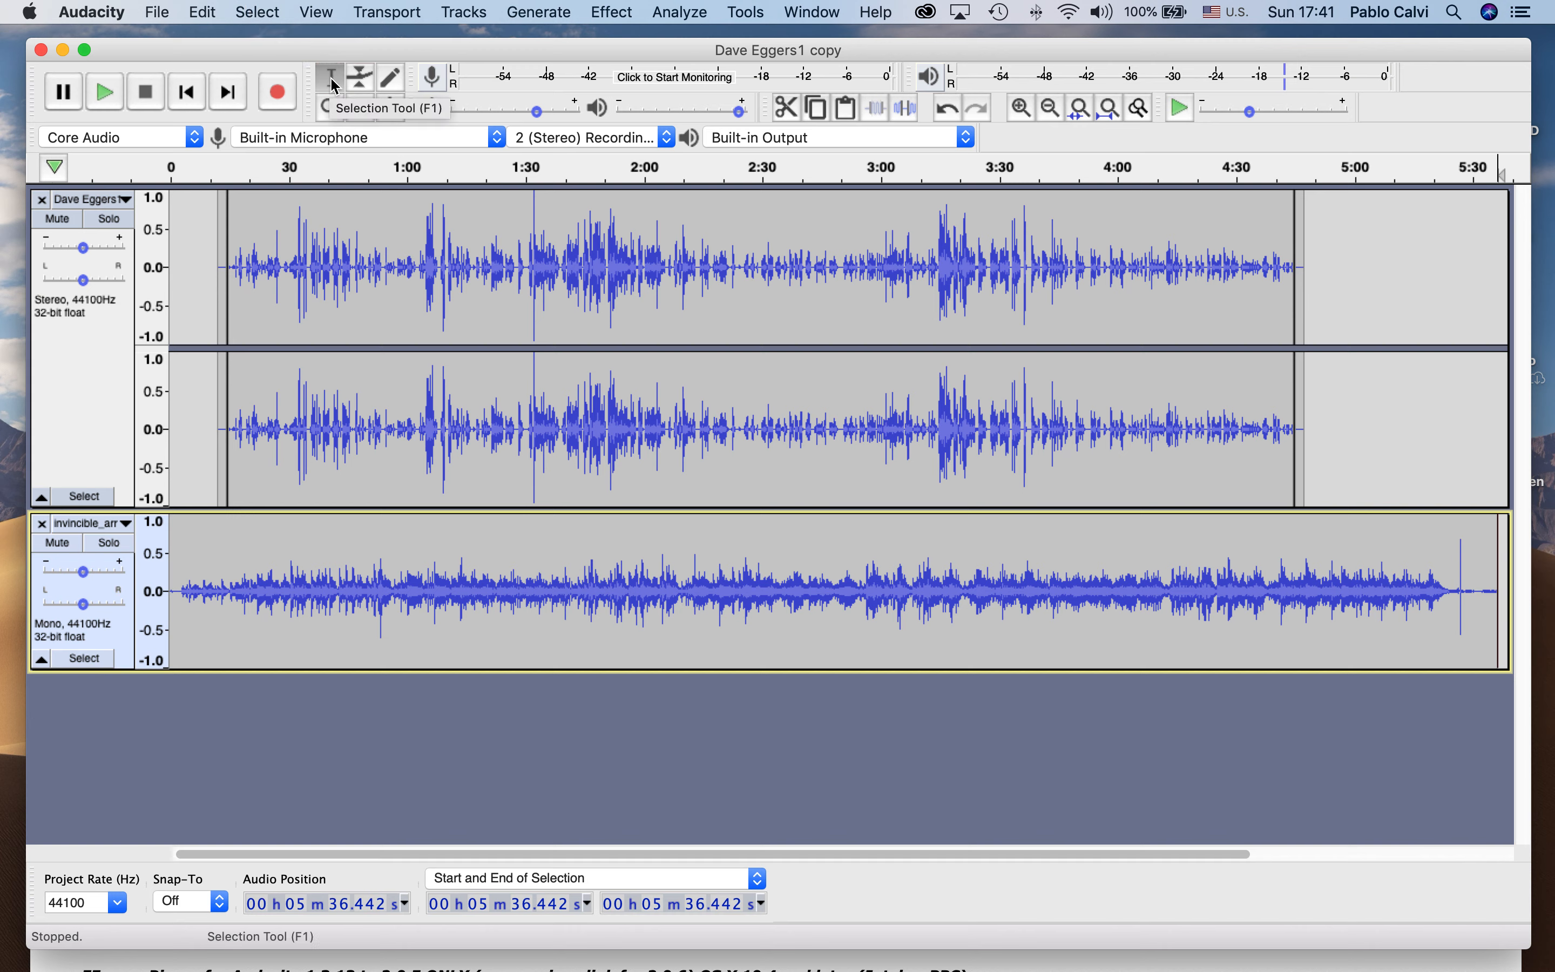
Delete the end of the music track from about 4:44.6, where the voice clip ends, to 5:36.4.
click(1495, 587)
drag(1495, 587, 1302, 597)
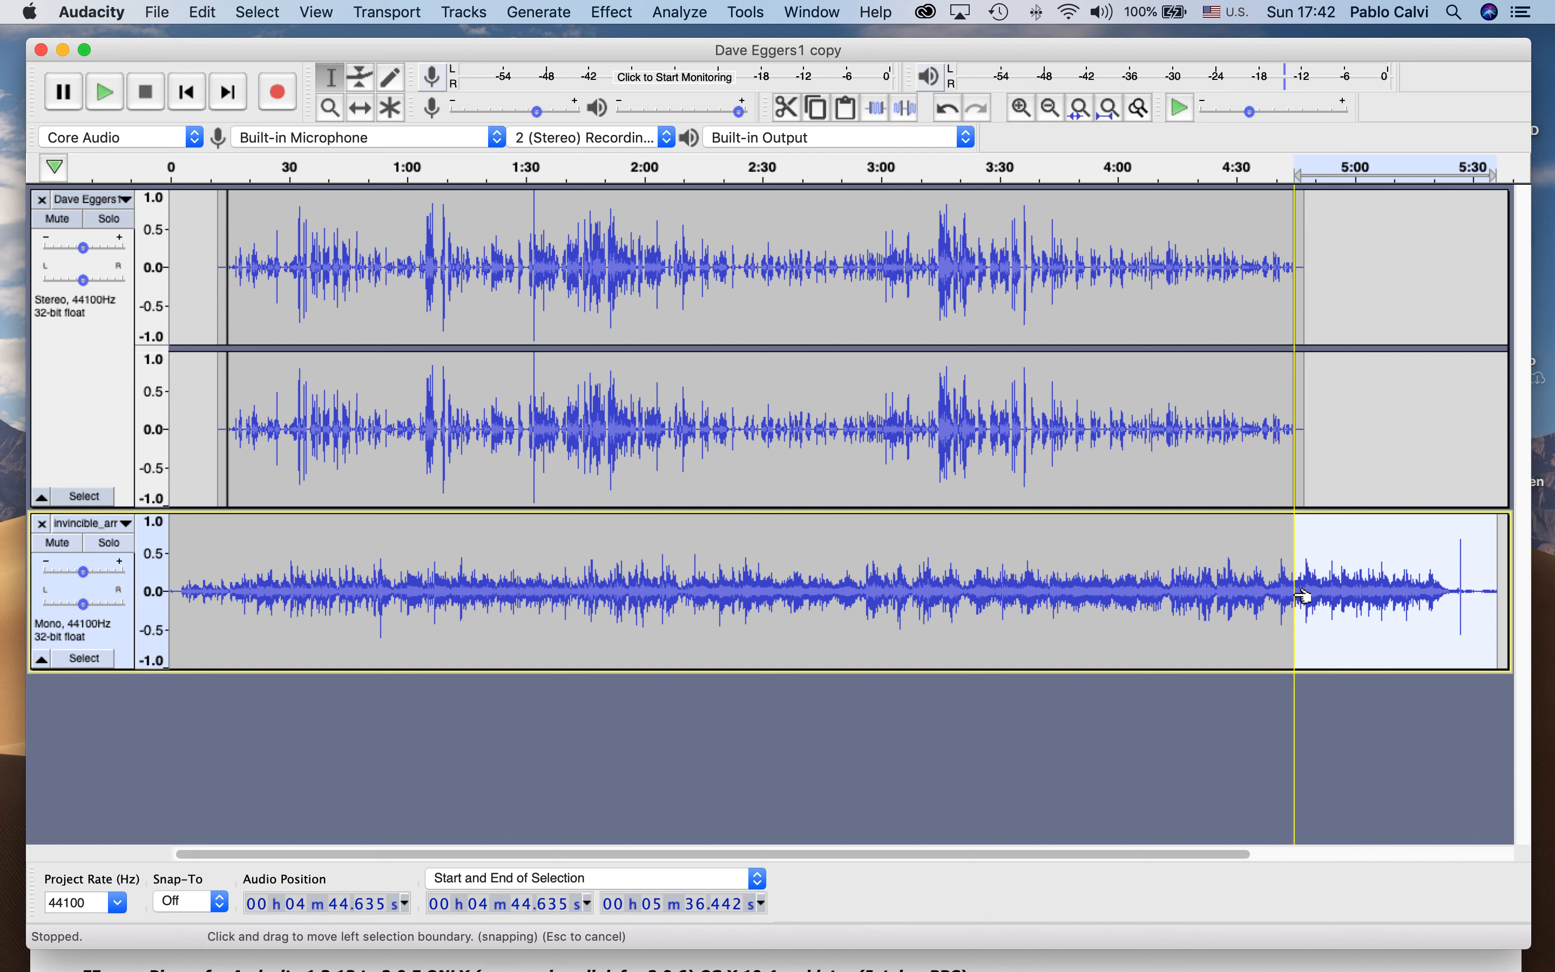
key(Delete)
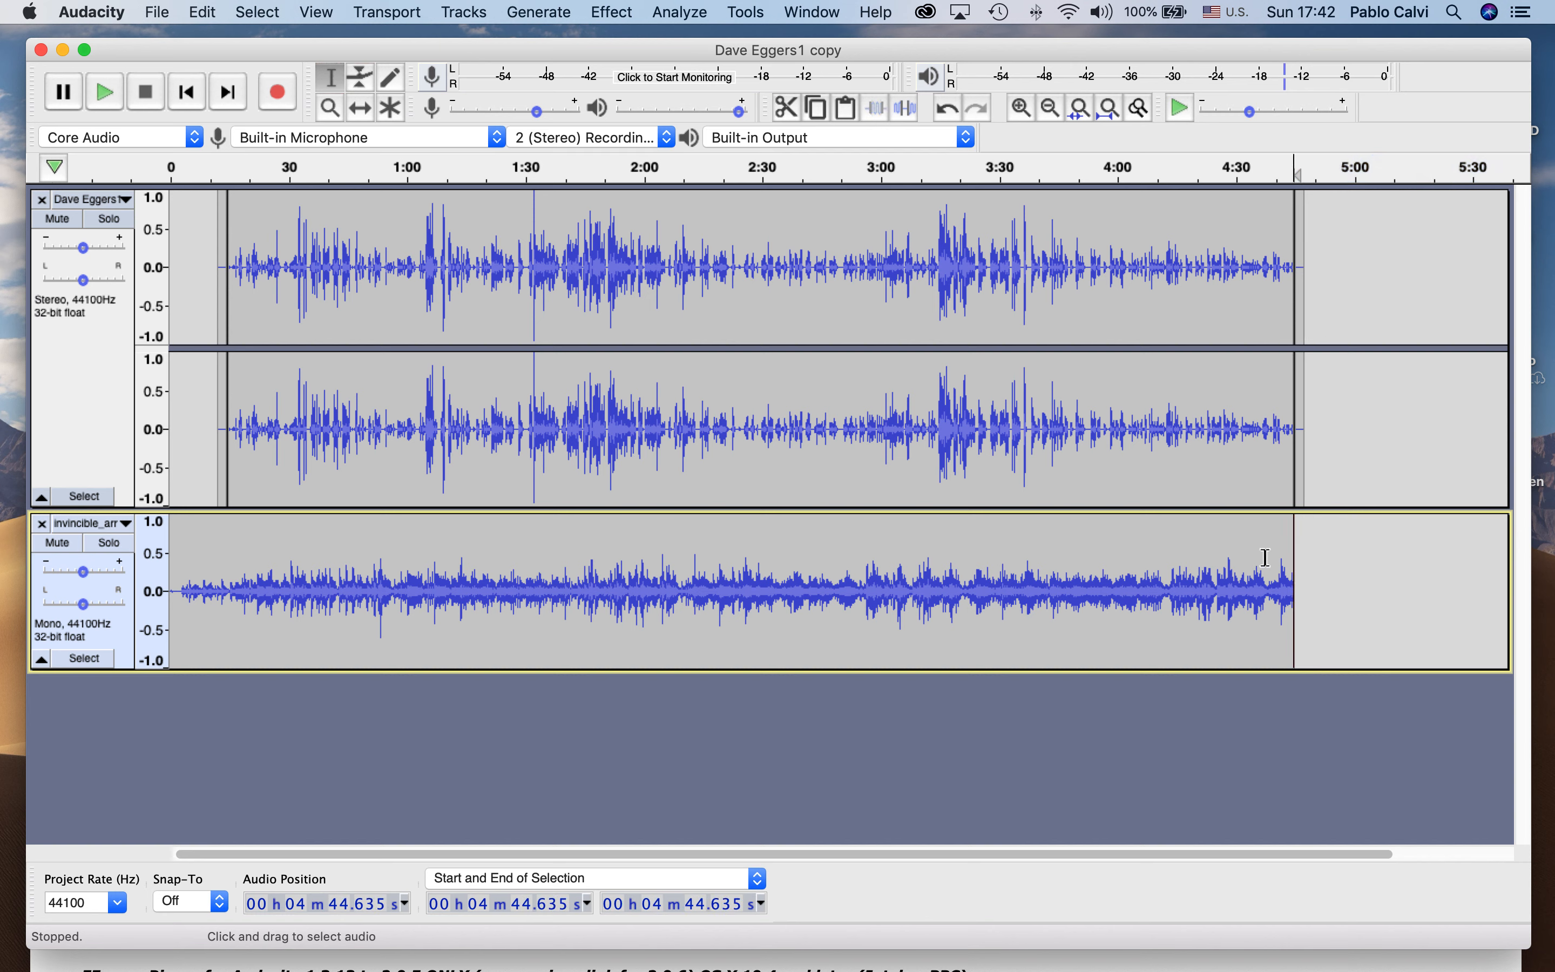
Shift the music clip about 7 s later with the Time Shift Tool so it ends just after the voice.
click(408, 536)
click(363, 109)
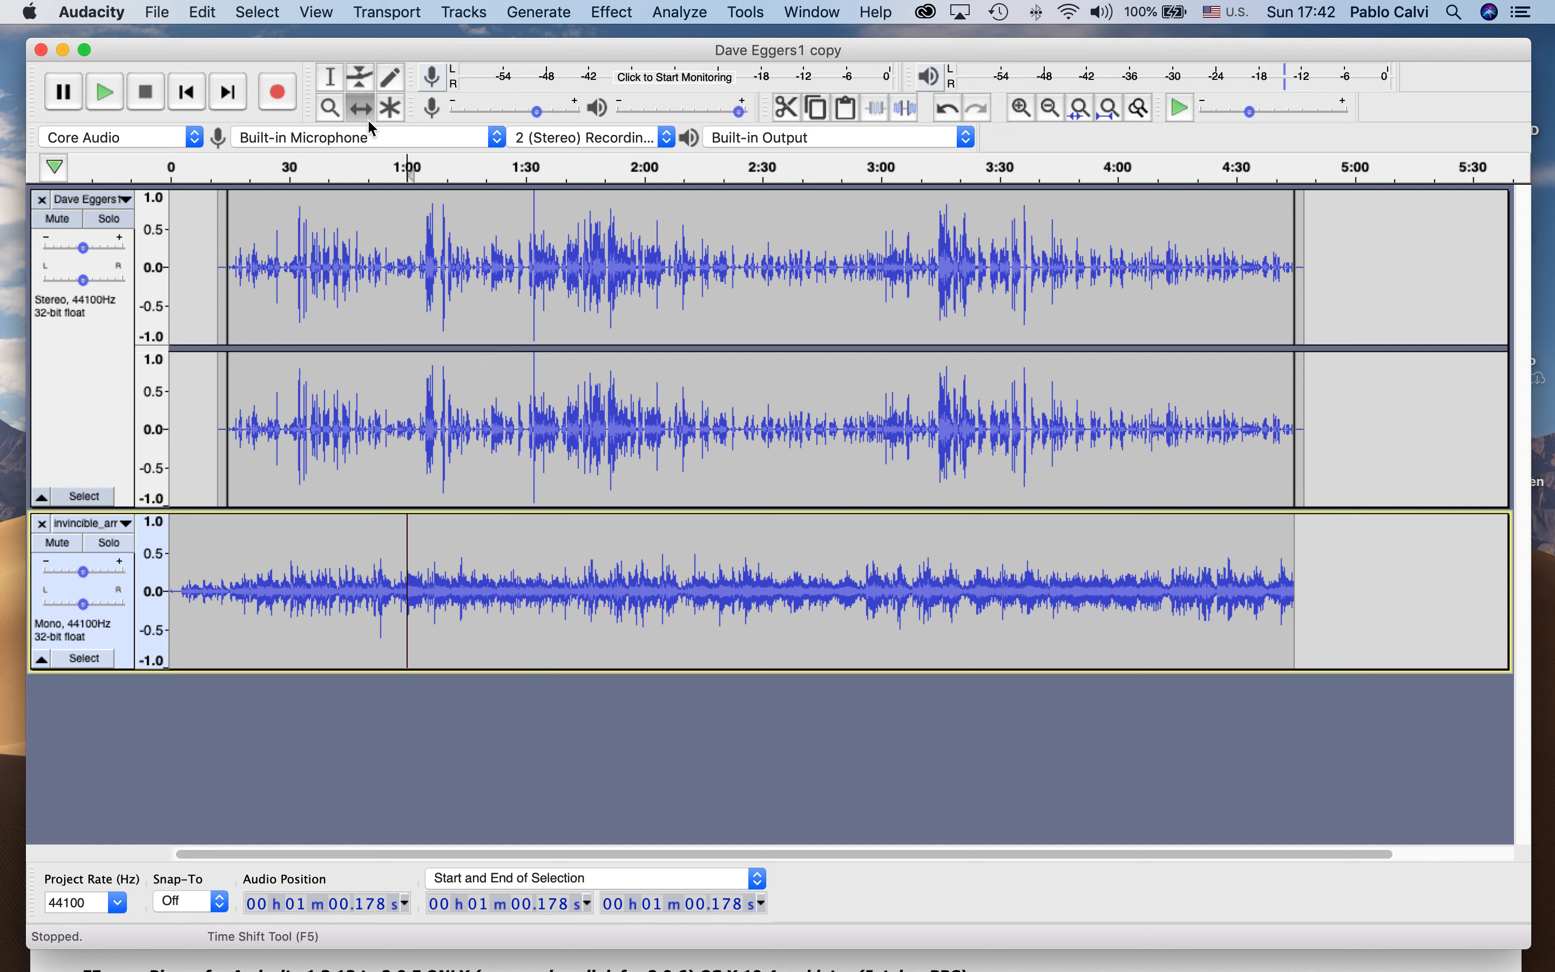
drag(461, 534, 477, 533)
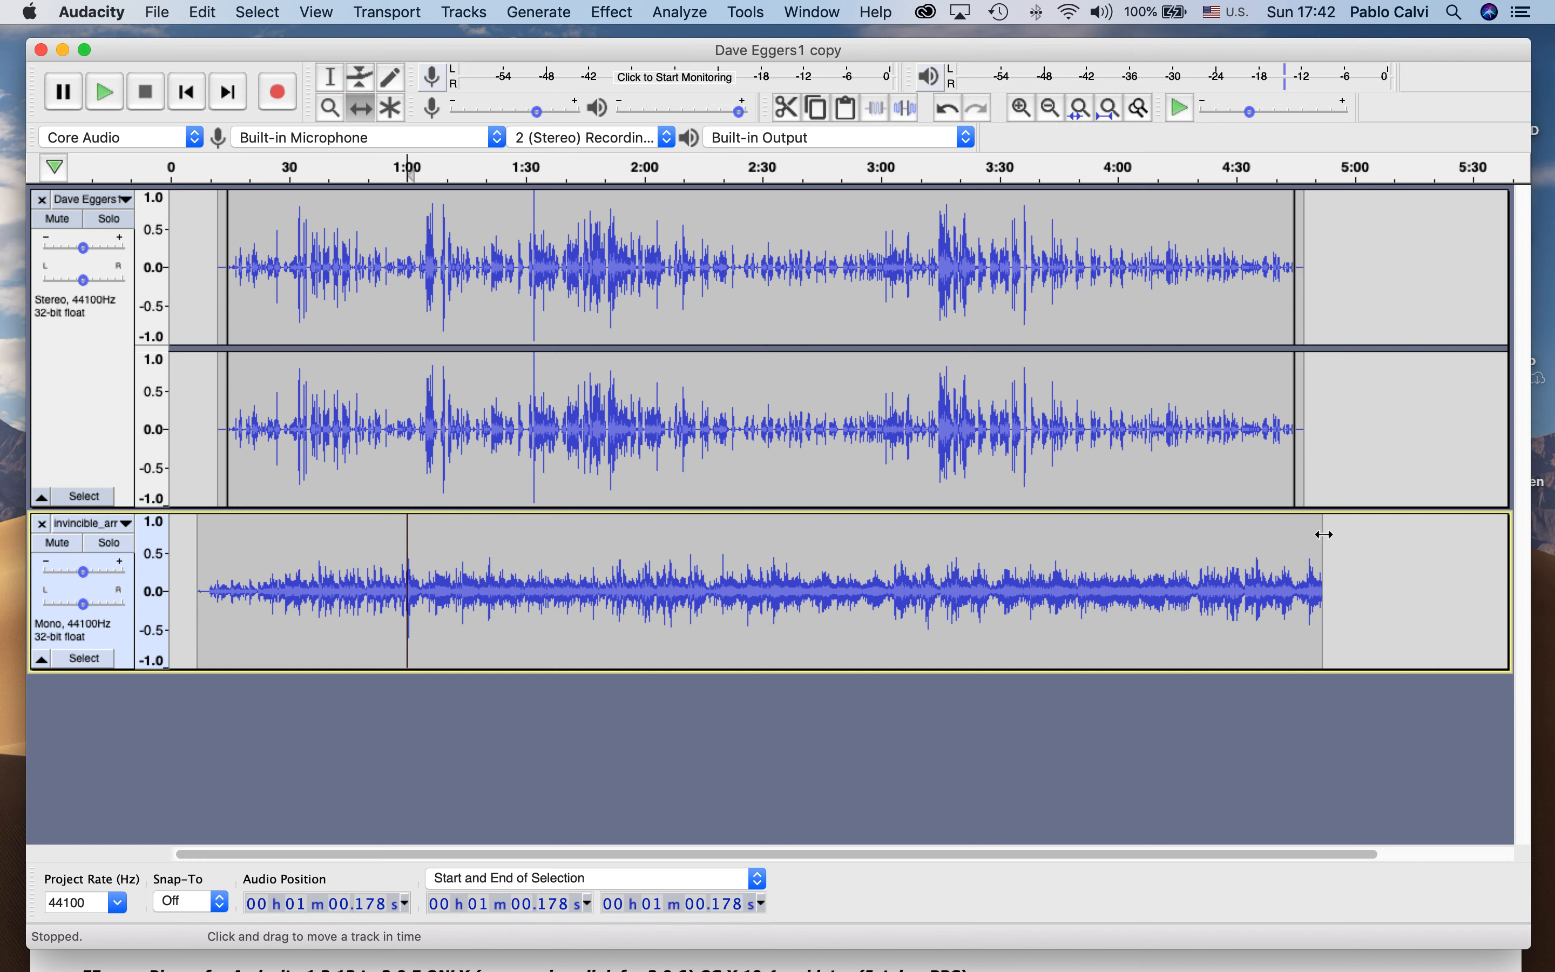
Apply Adjustable Fade as a Fade Down to the music from about 4:43.7 to 4:53.5, and delete its tail from about 4:50.8.
click(329, 78)
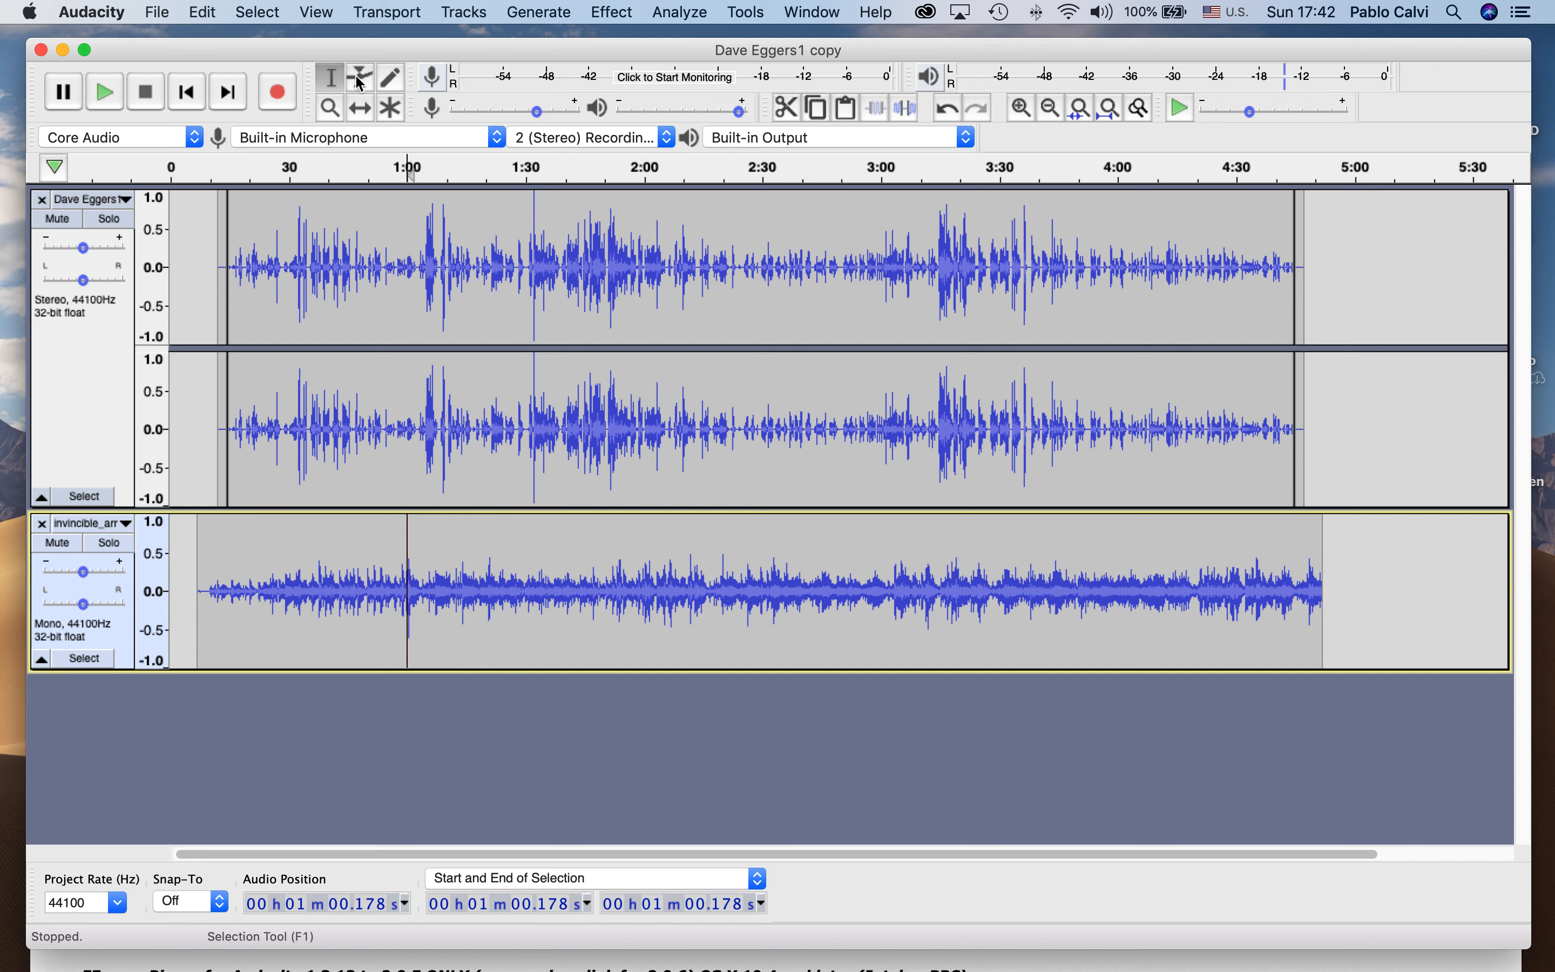
drag(1322, 539, 1291, 538)
click(627, 11)
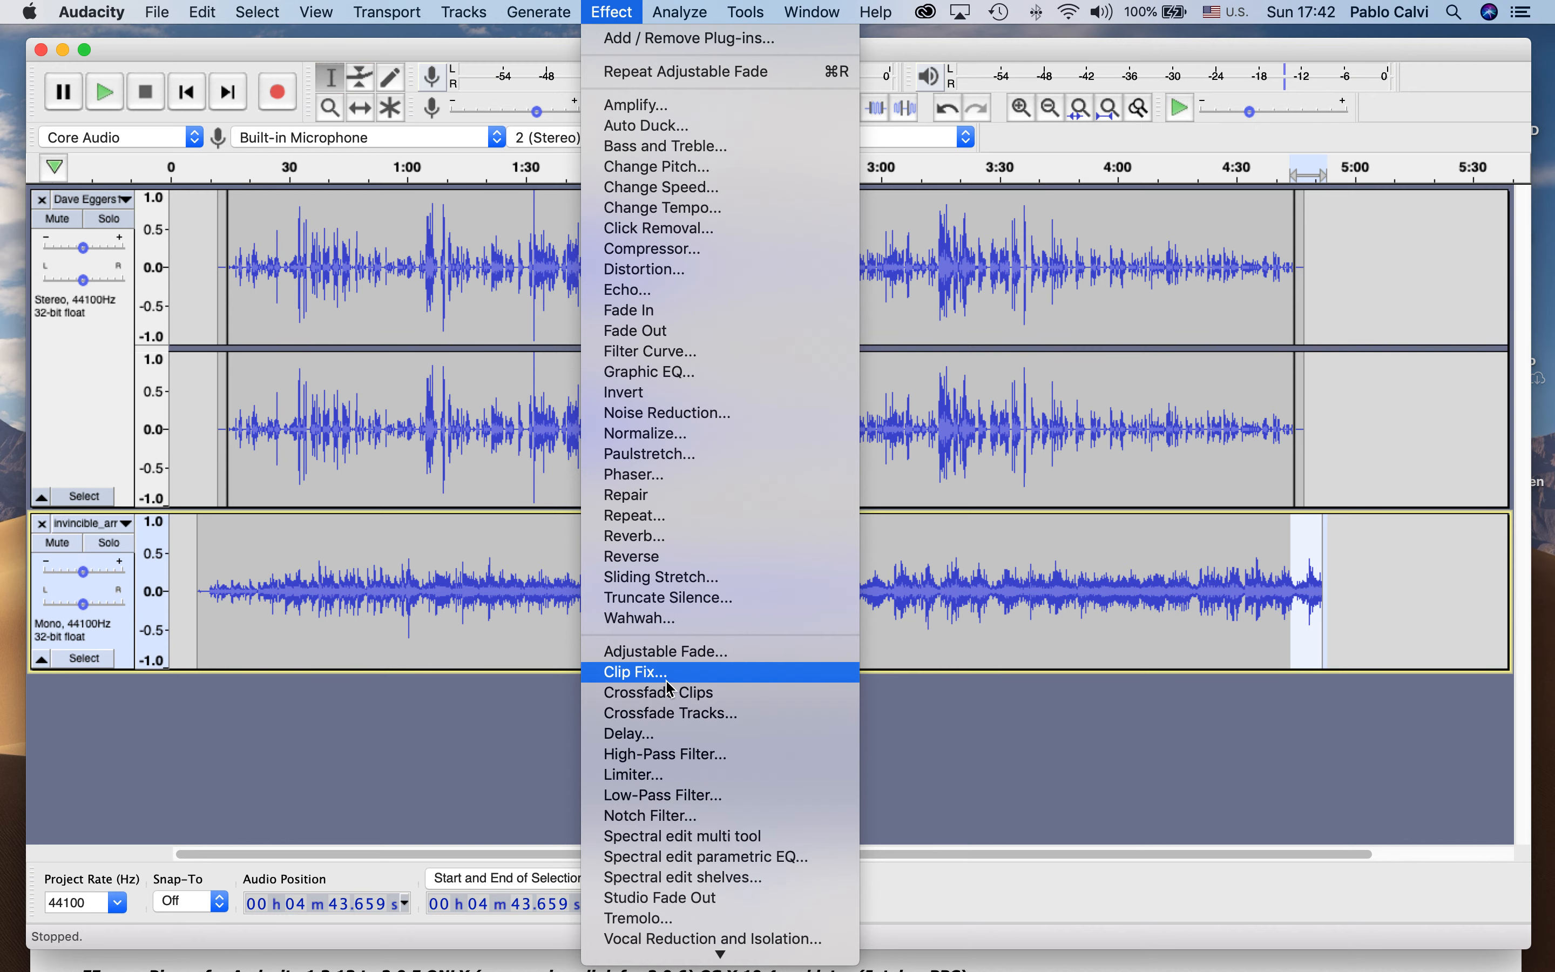
click(671, 651)
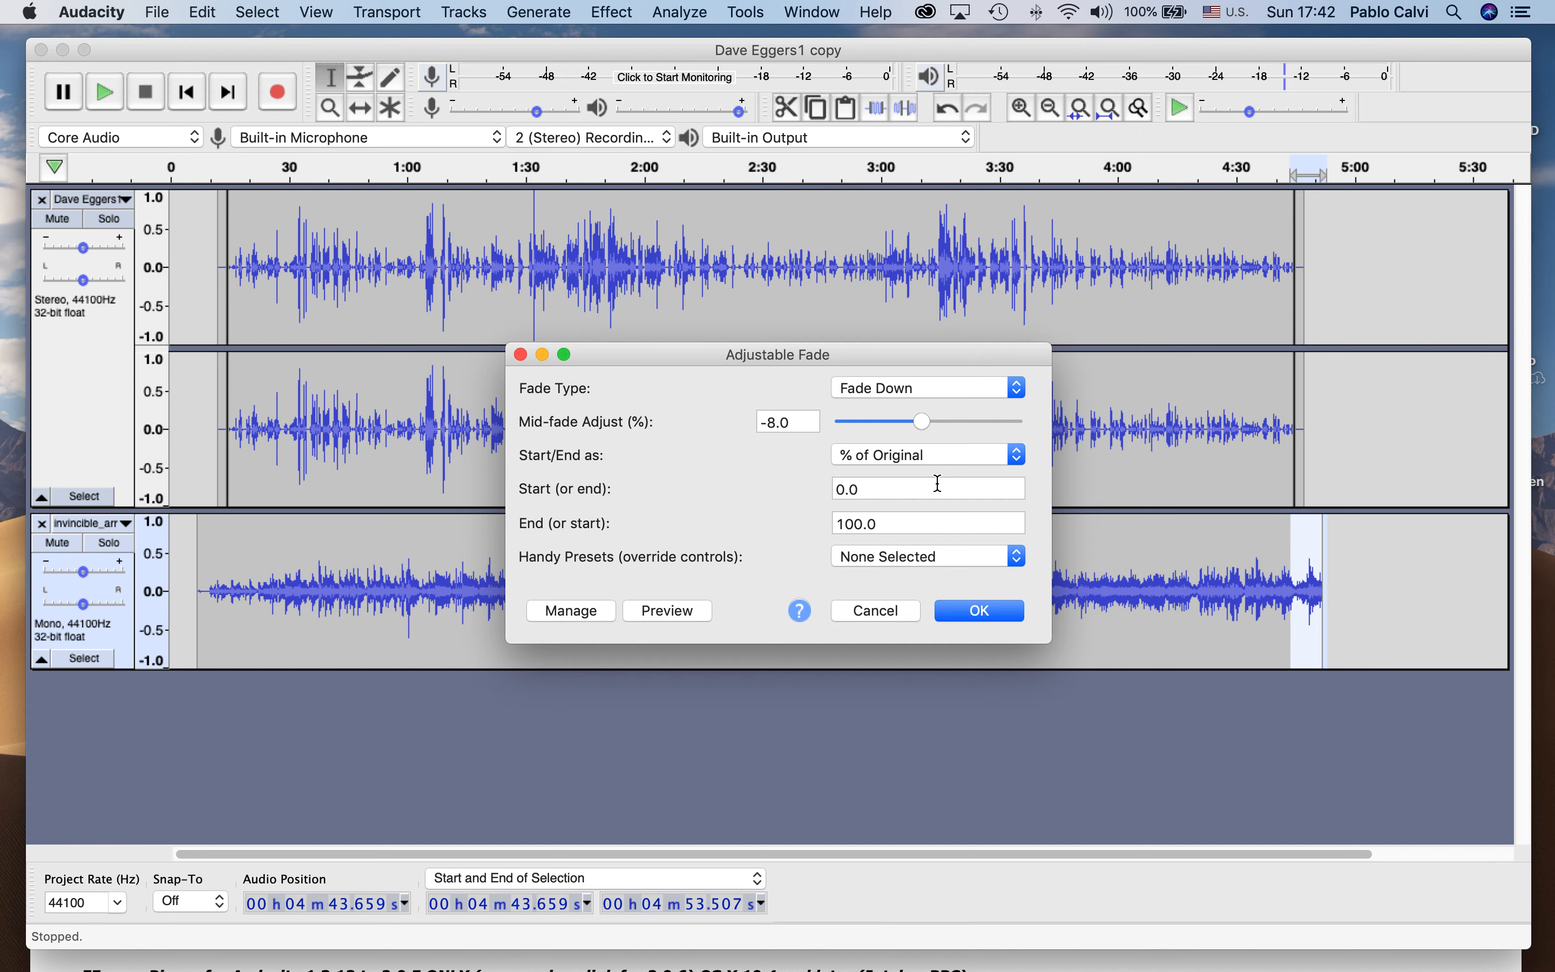
click(969, 618)
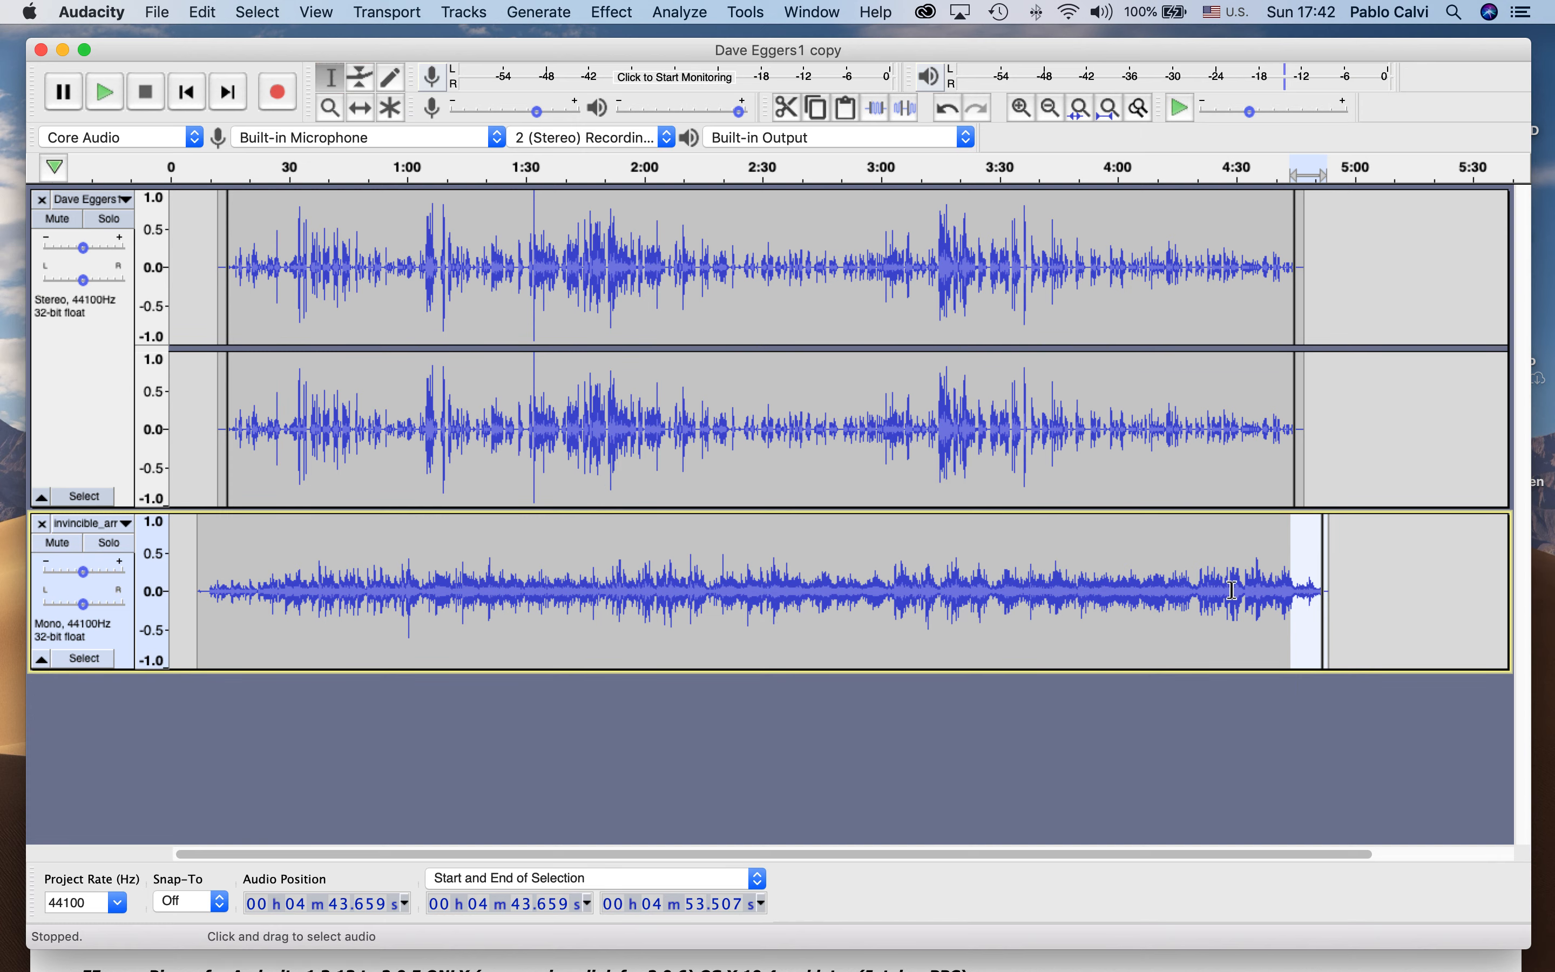
drag(1332, 582, 1317, 578)
key(Delete)
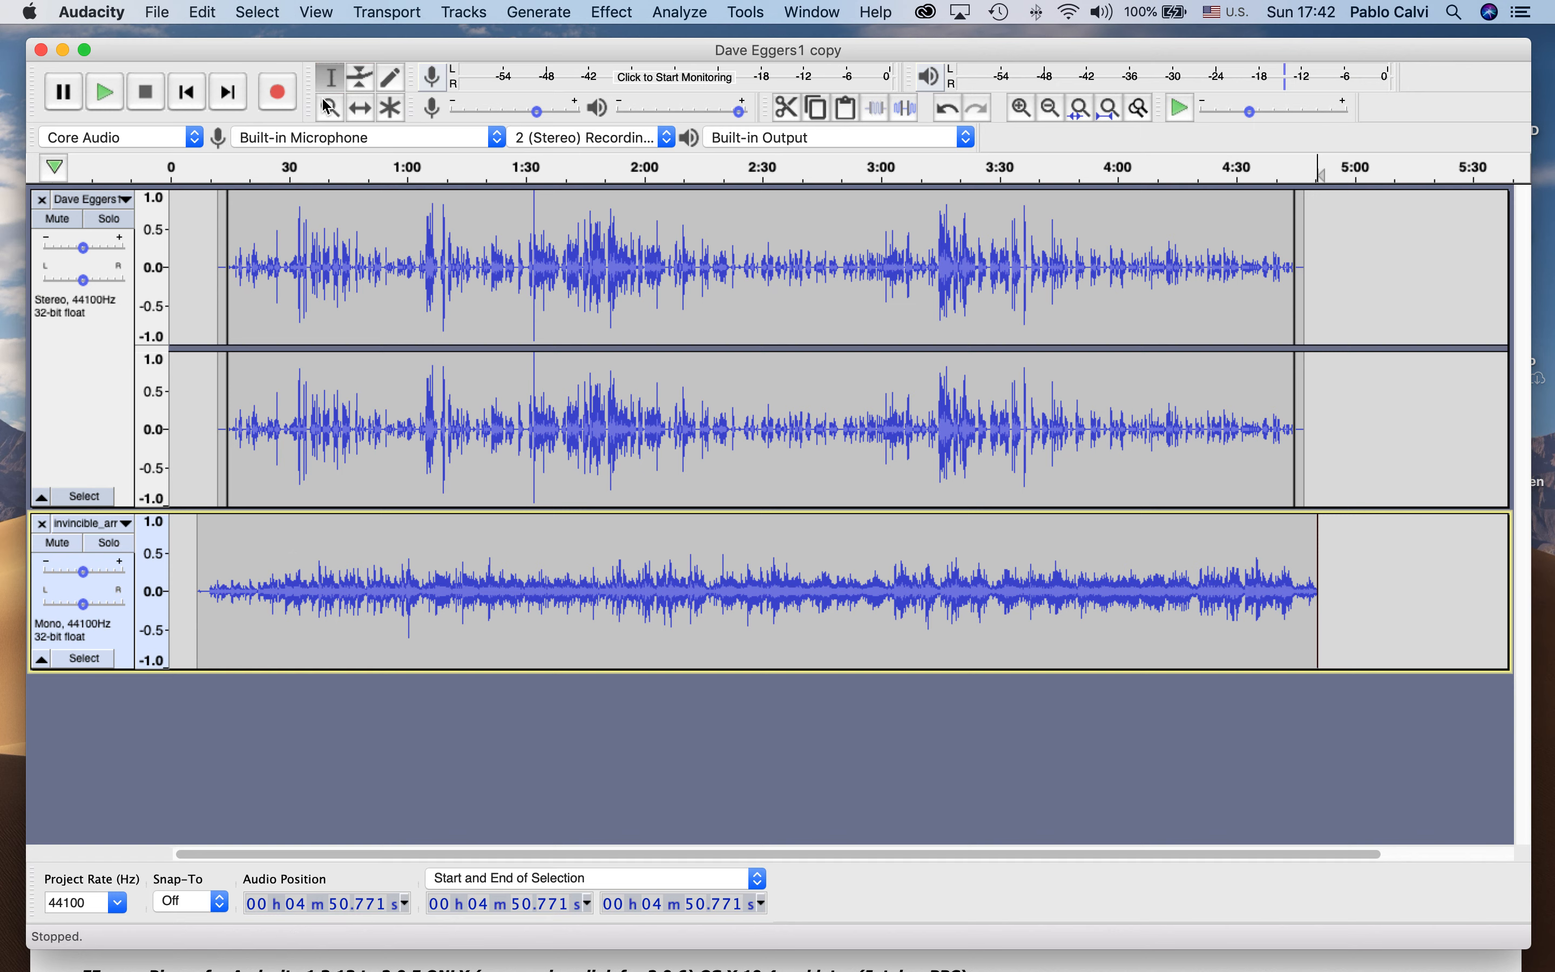
Start exporting the project as an MP3 file, with the iCloud Desktop as the destination.
click(160, 10)
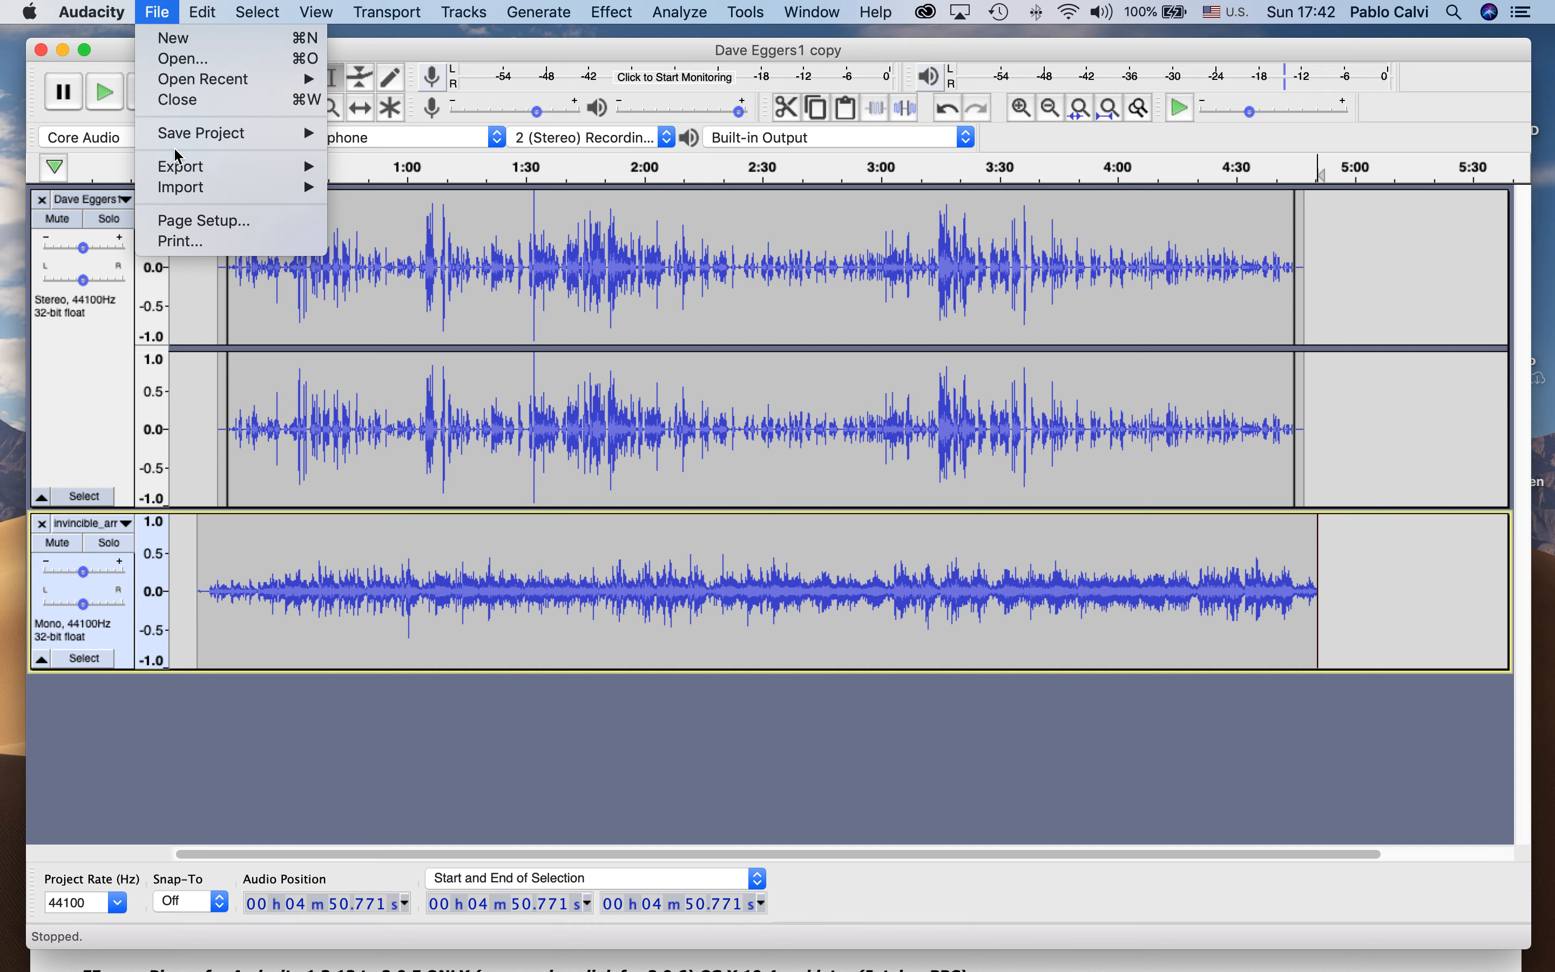
mouse_move(180, 168)
click(399, 169)
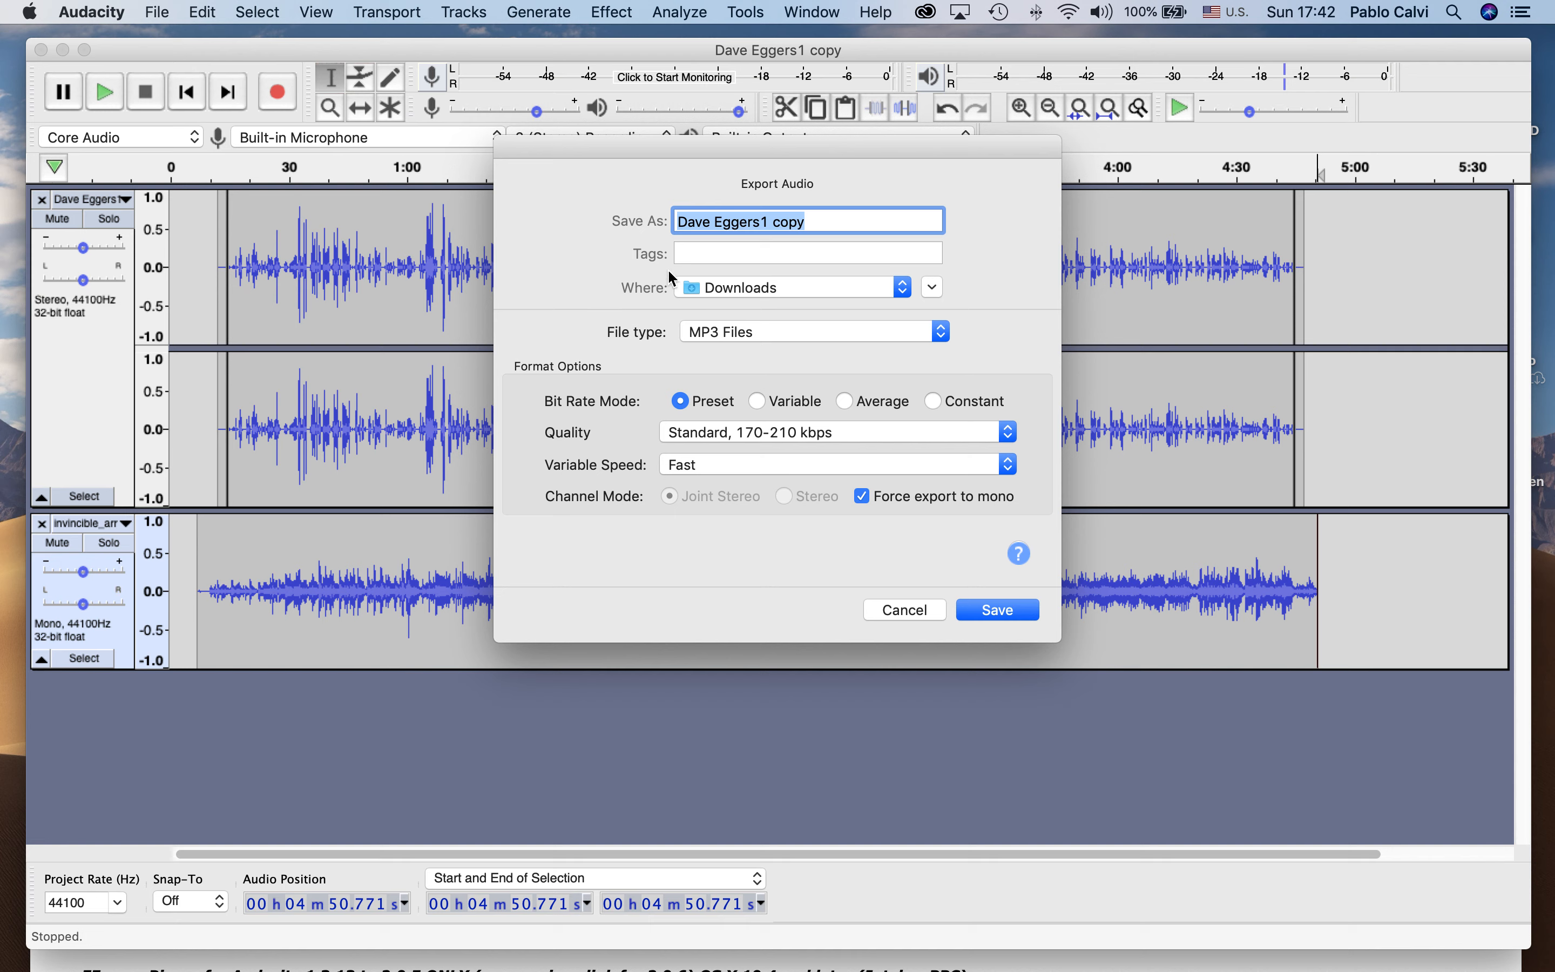
click(727, 291)
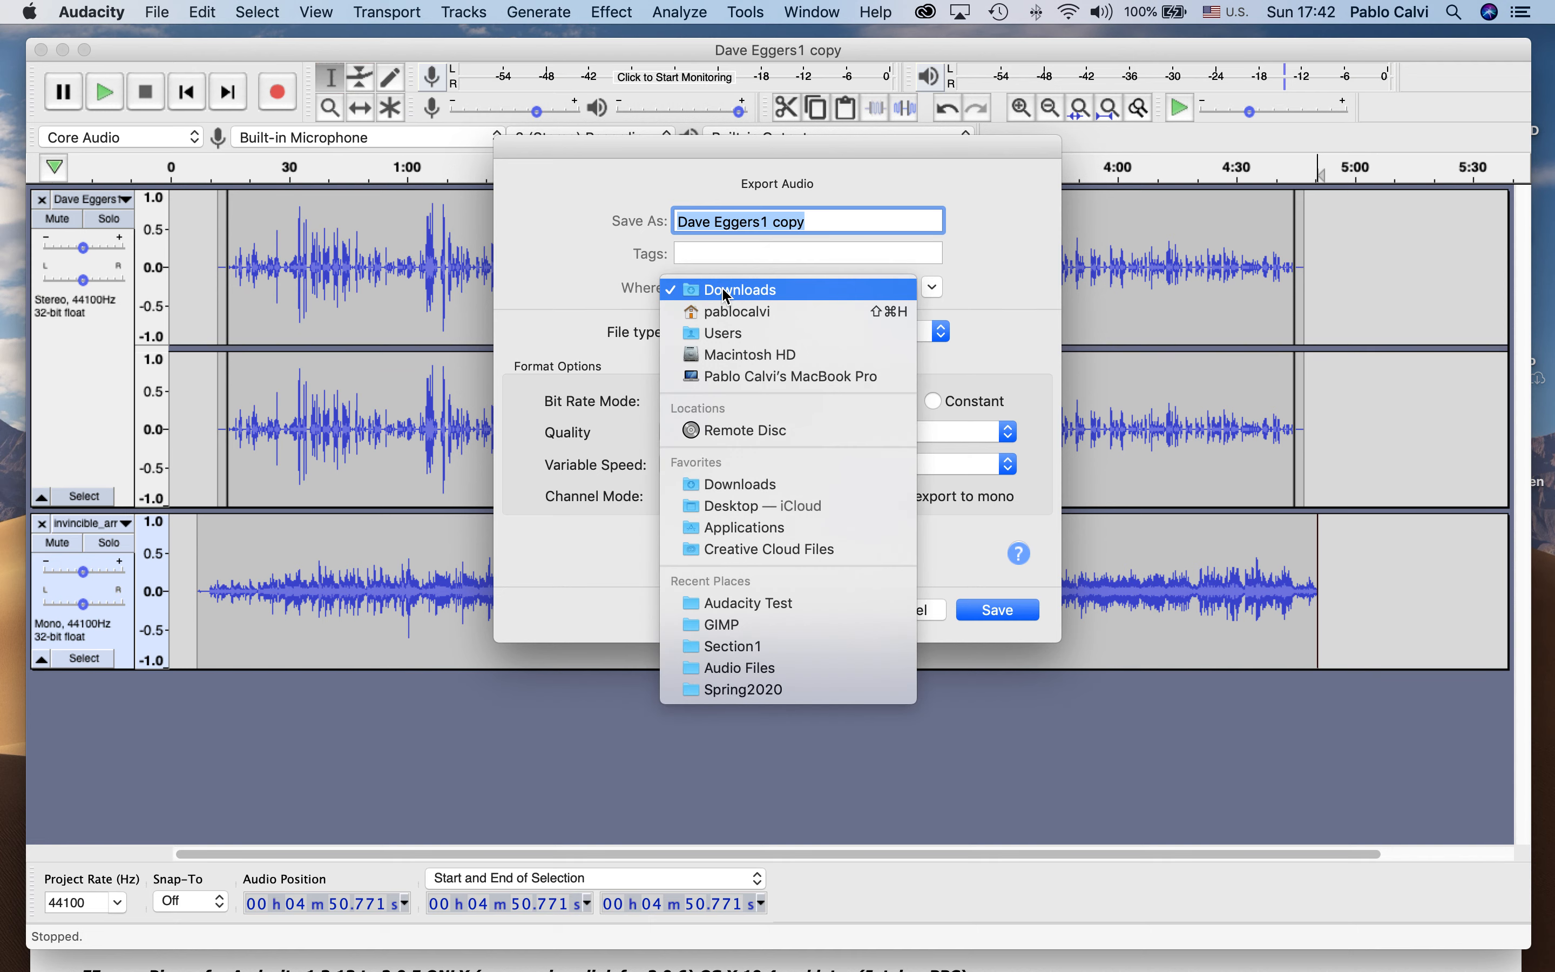
click(751, 507)
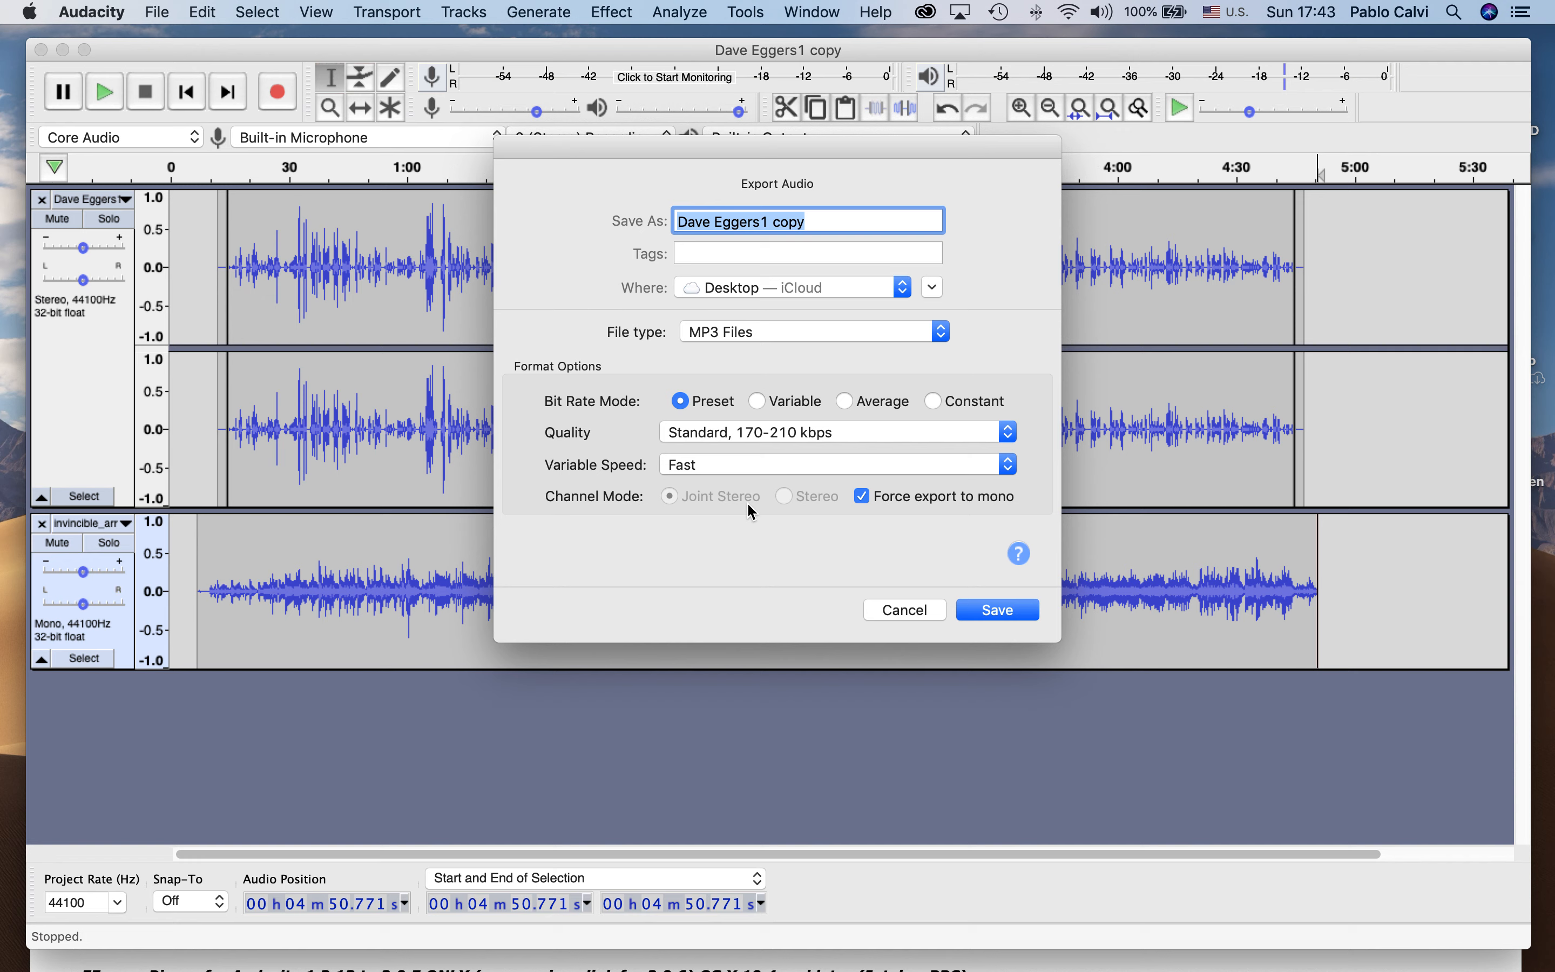
click(846, 300)
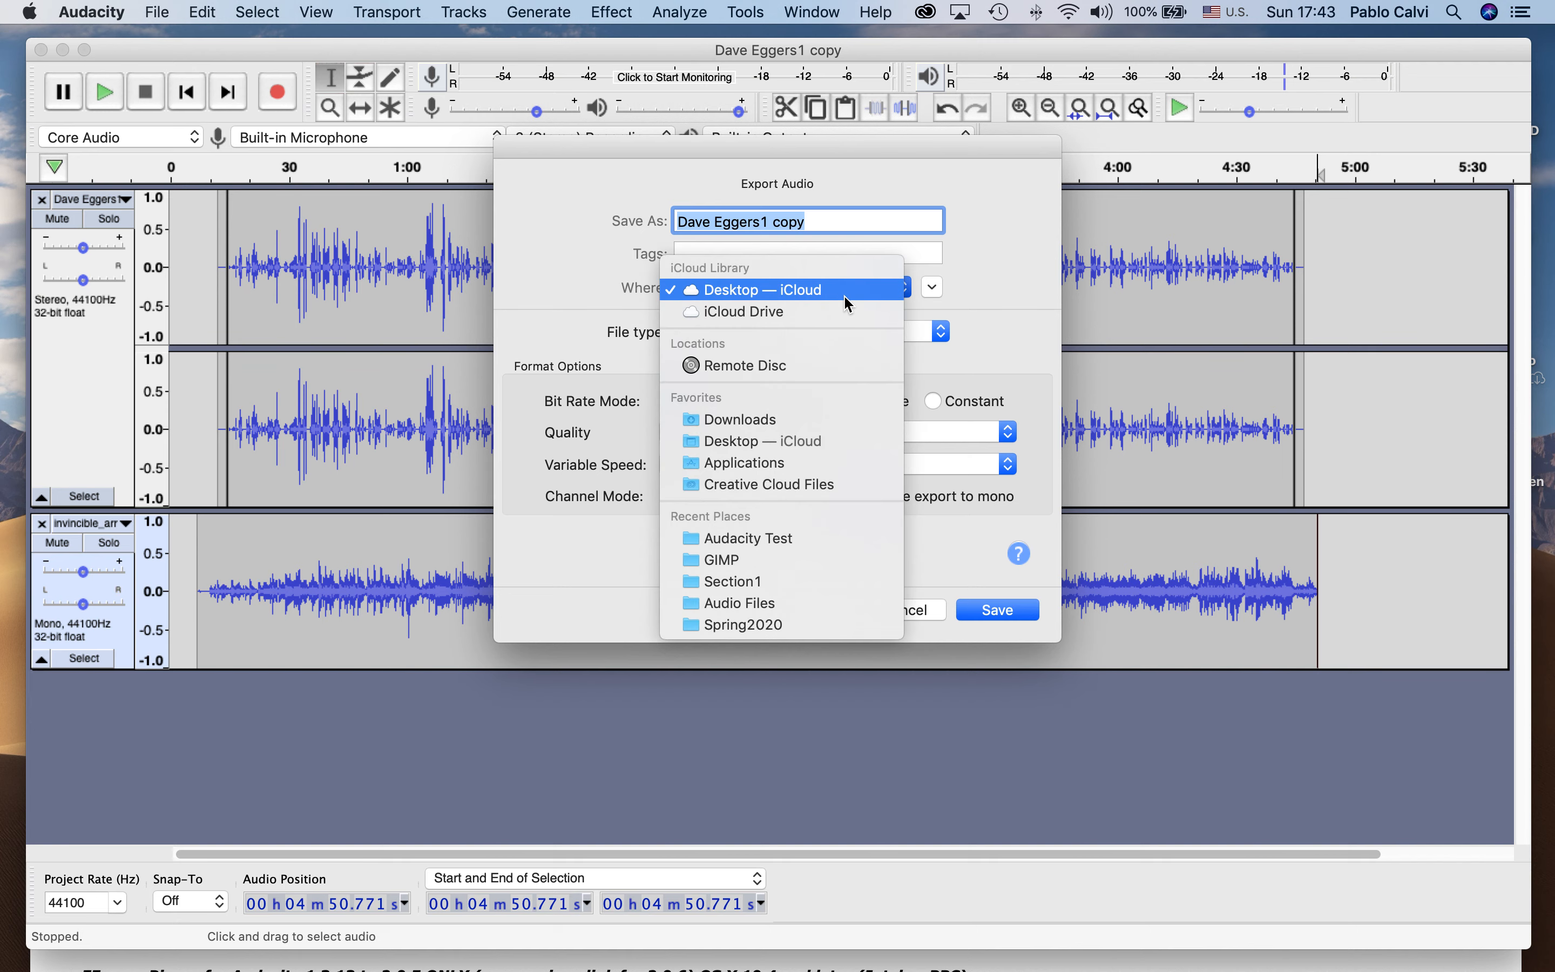
click(848, 301)
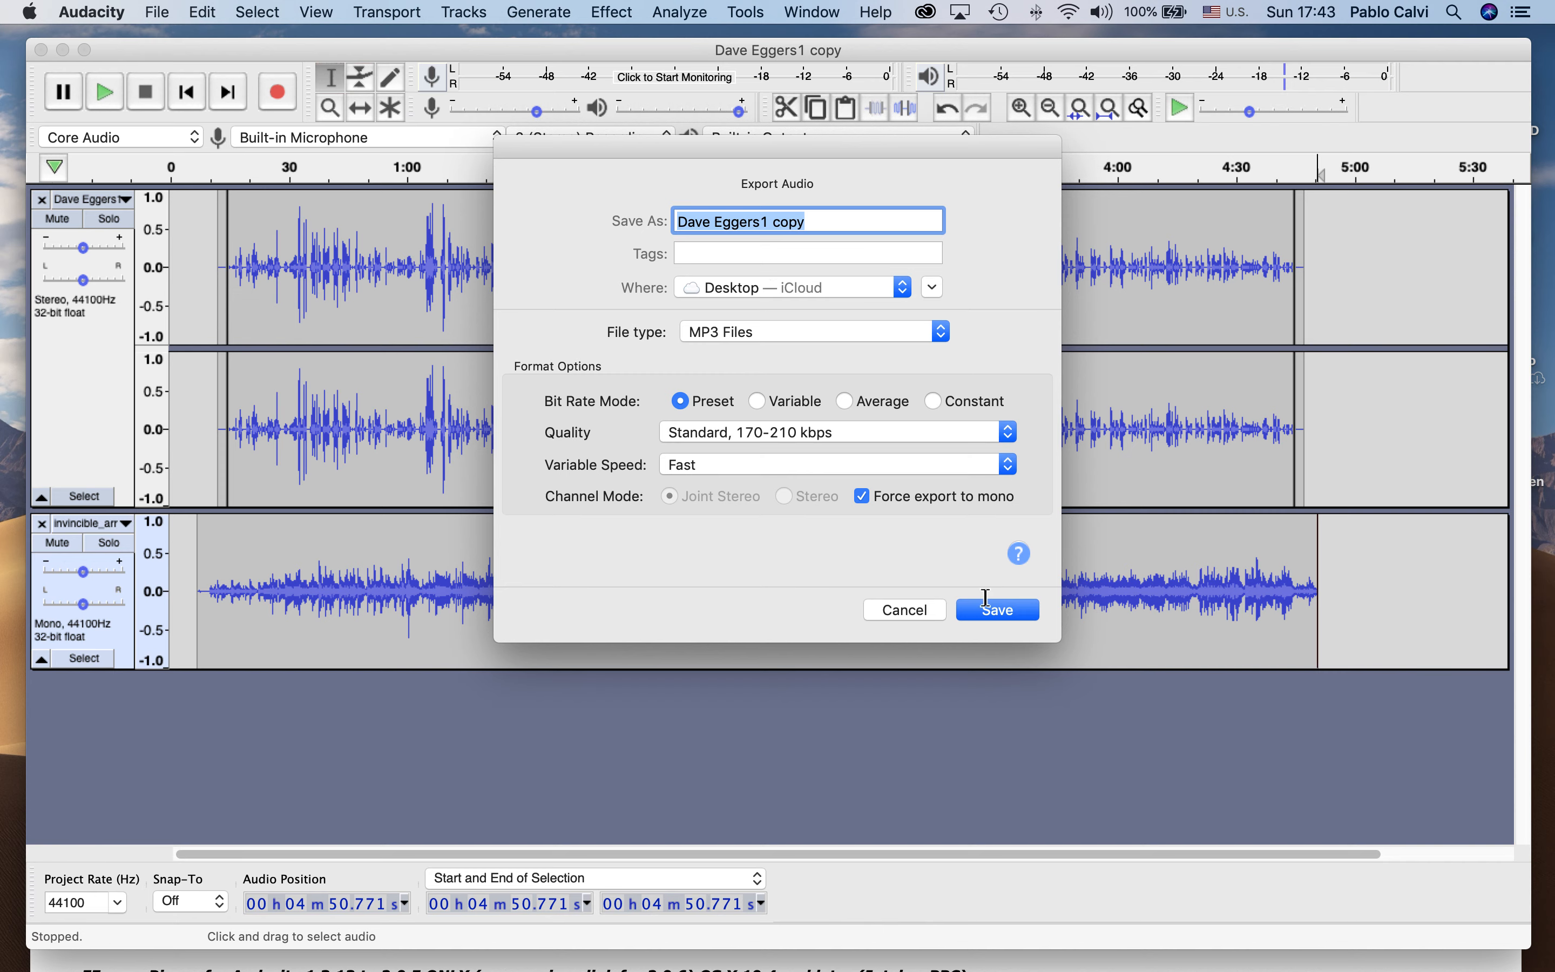
Expand the export file browser and change the destination to the Audacity Test folder.
click(935, 288)
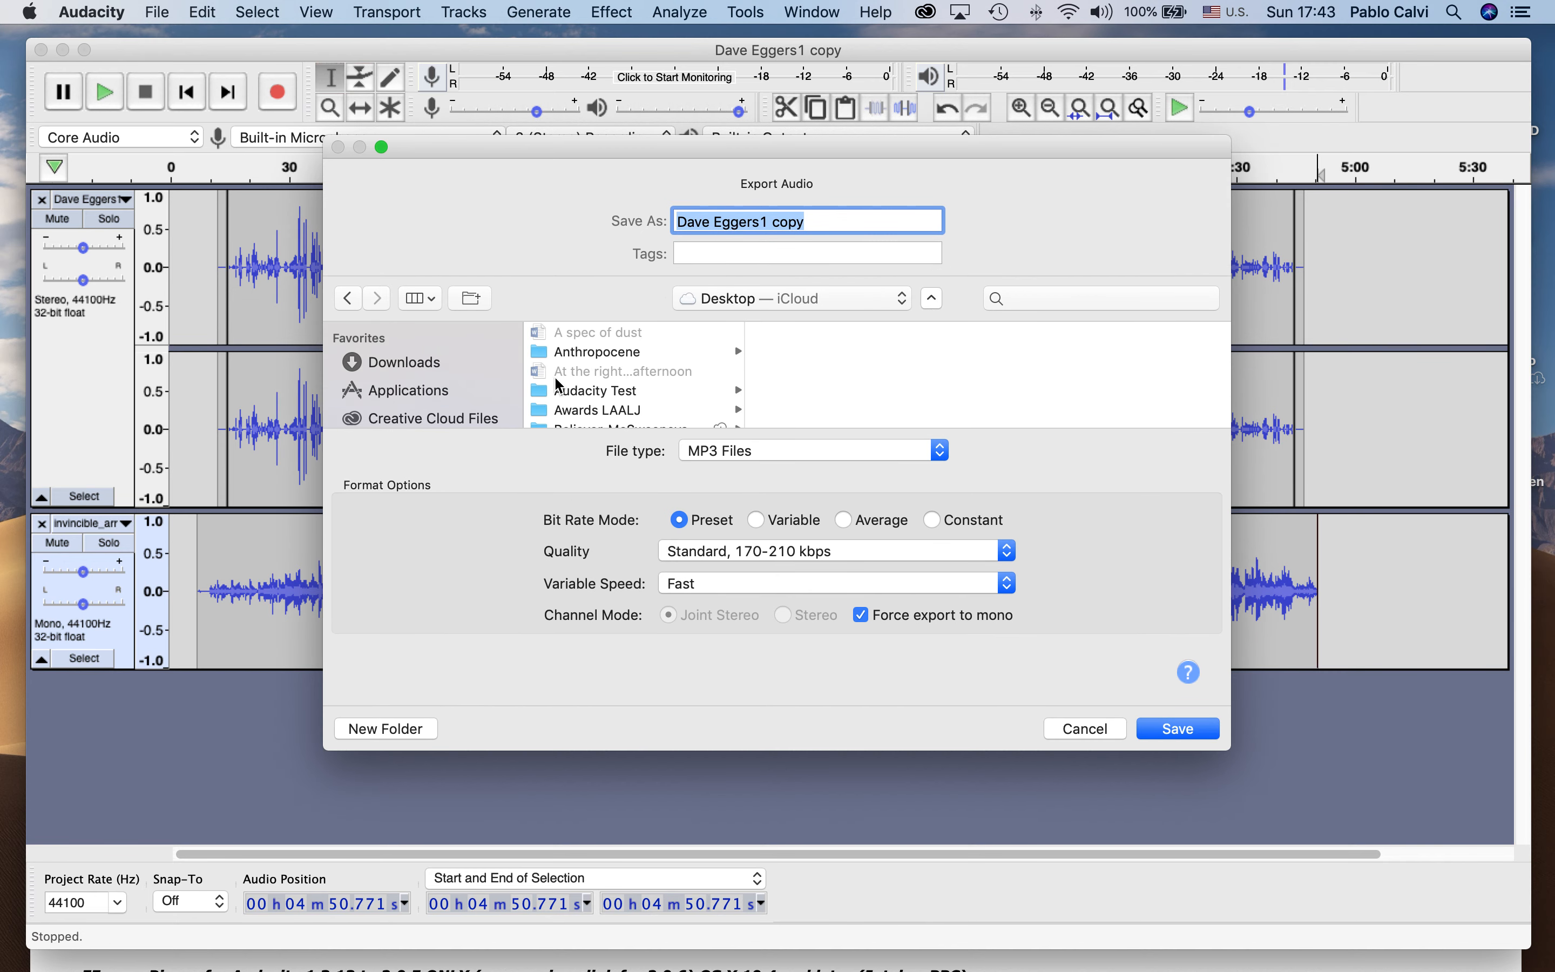
scroll(651, 362, down, 2)
scroll(651, 362, down, 3)
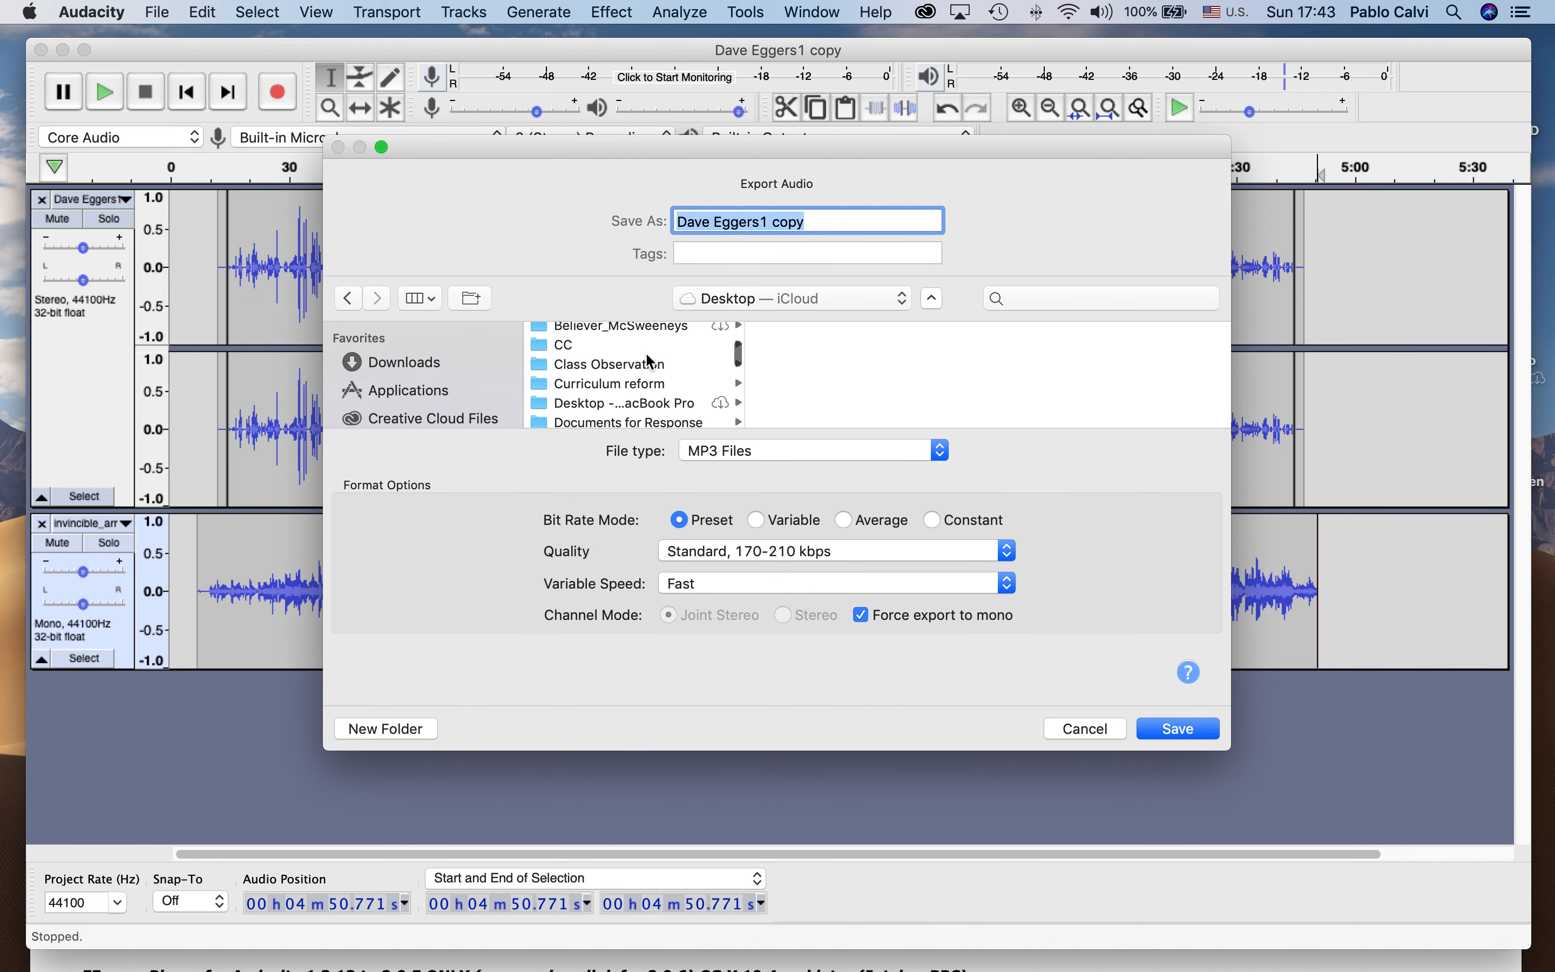
scroll(651, 362, up, 5)
scroll(651, 362, down, 6)
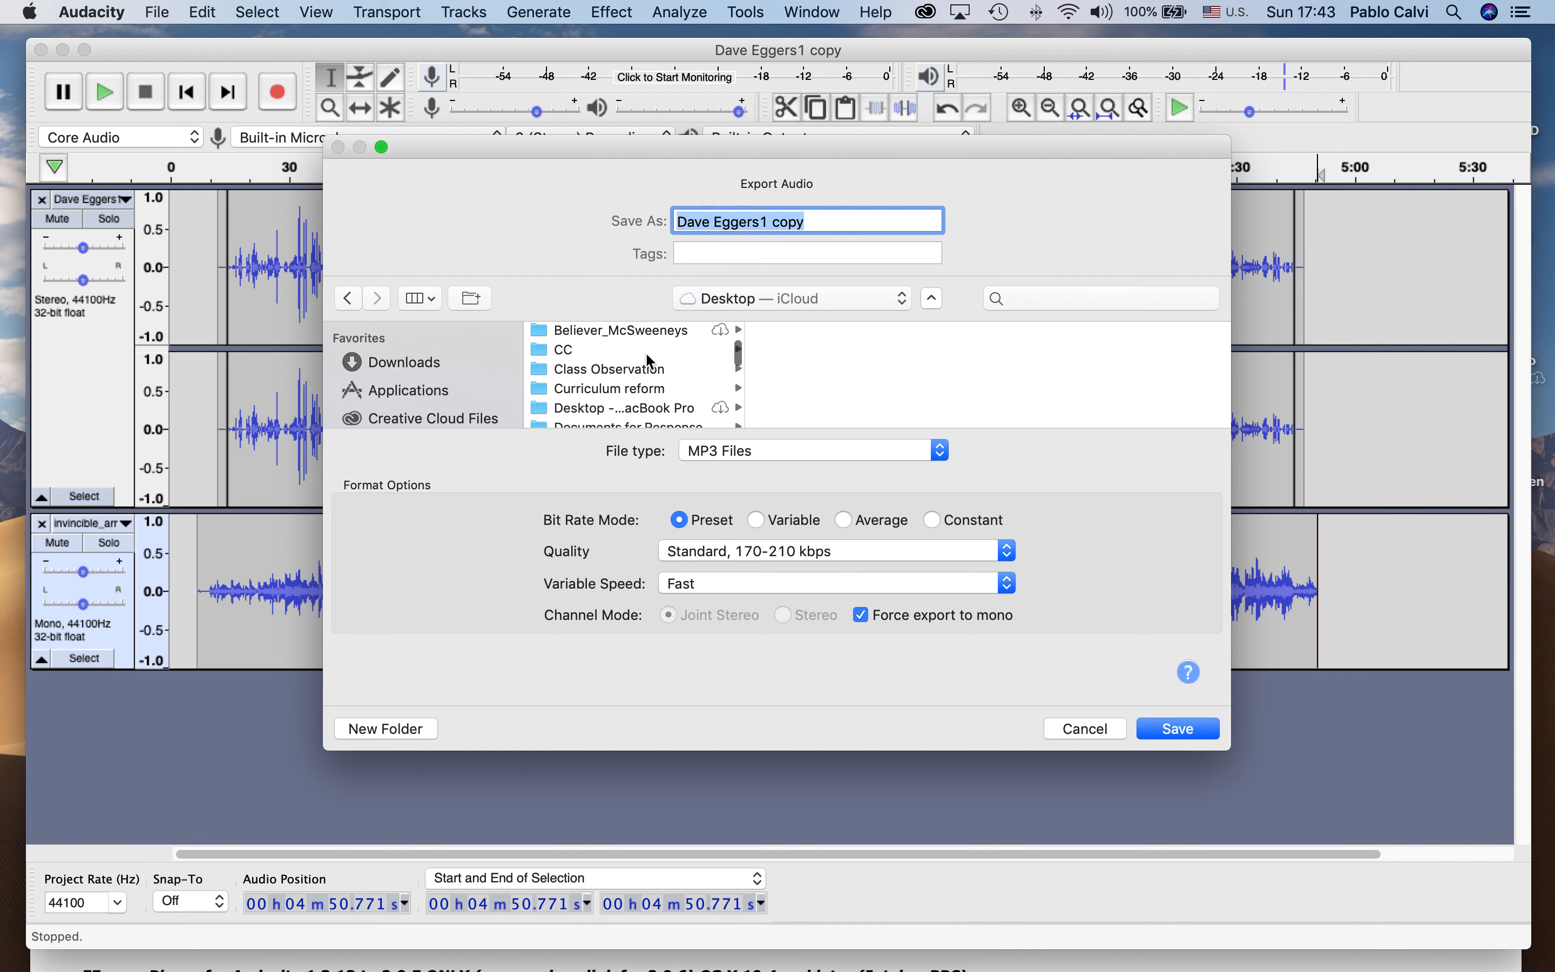
click(792, 298)
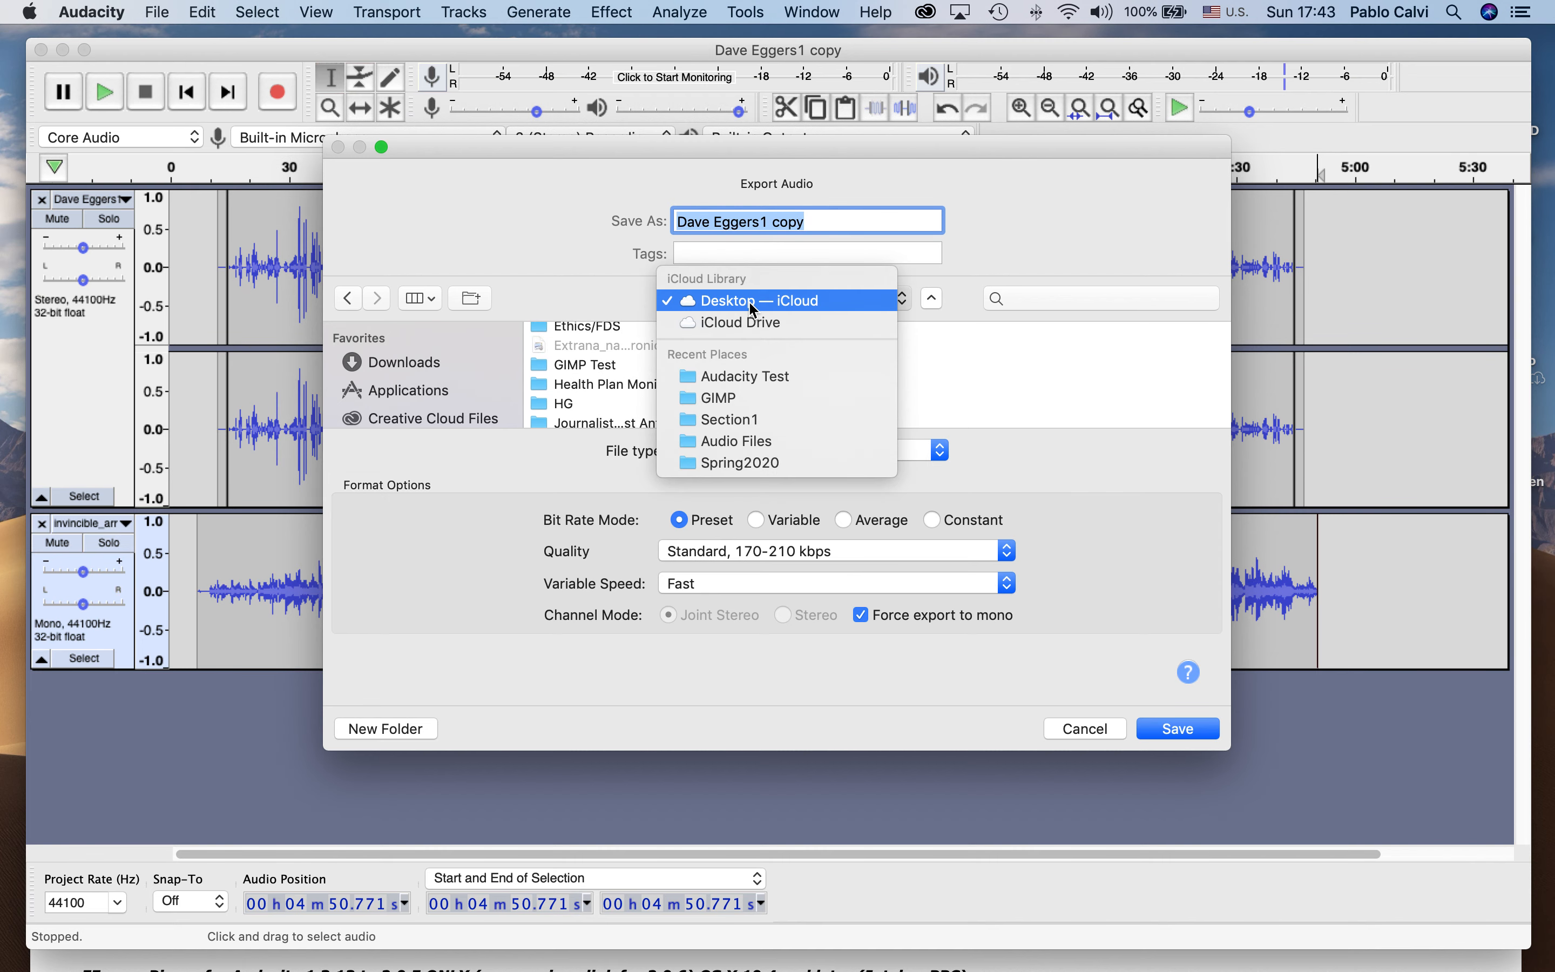
click(750, 378)
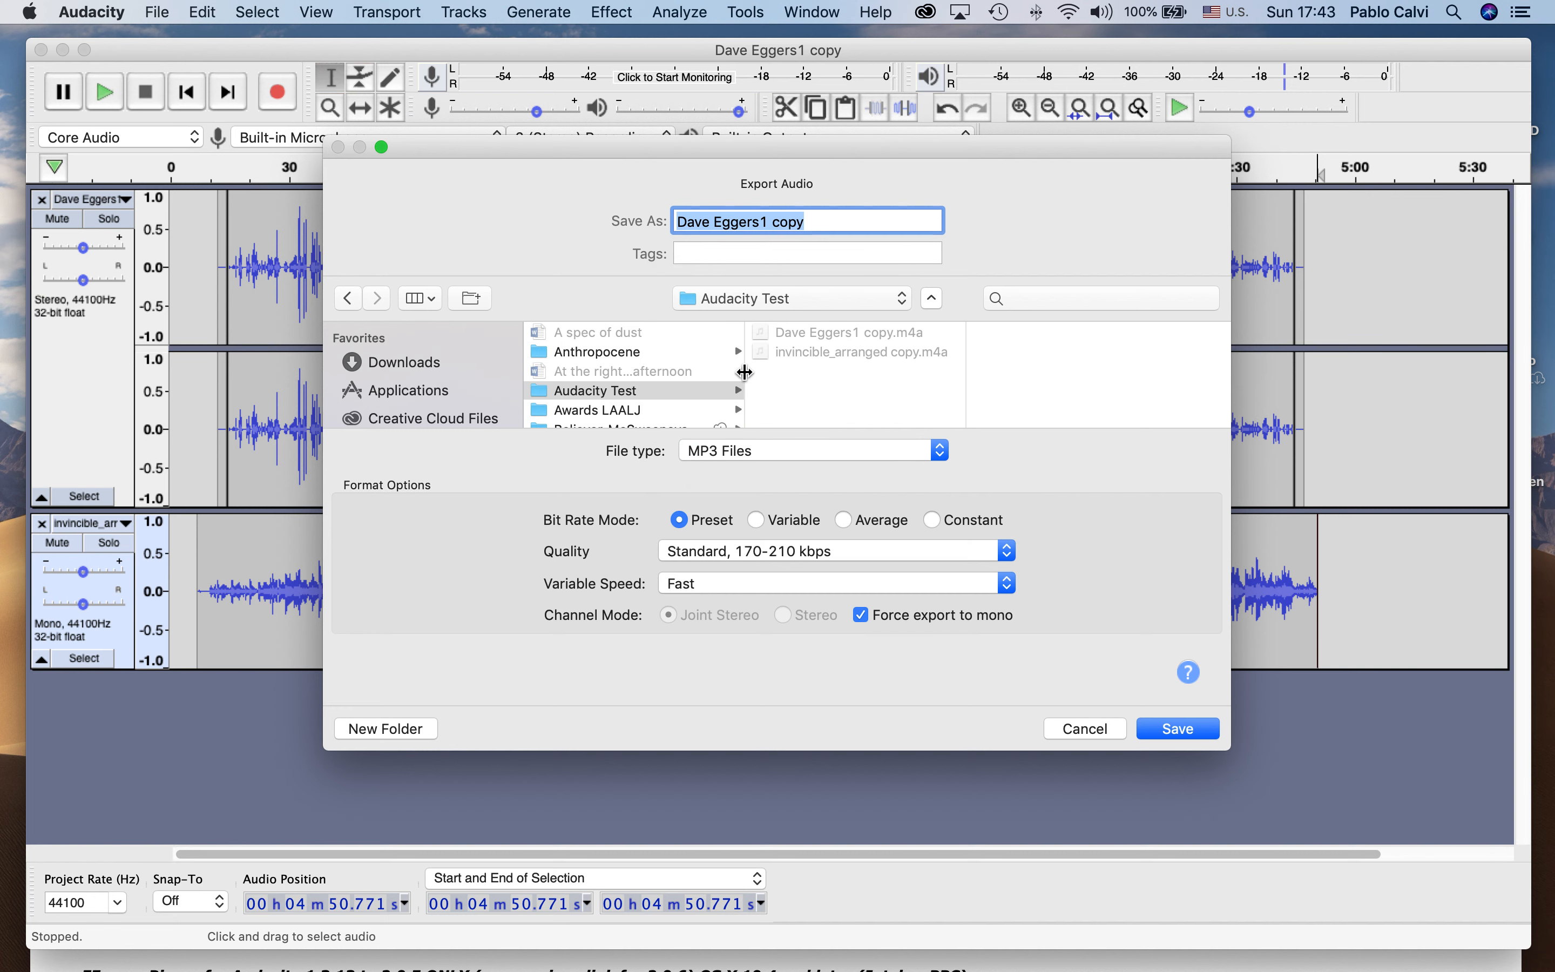
Replace "copy" in the export's file name with "Edited Interview", save it, and accept the mixdown to one mono file.
click(800, 224)
double_click(797, 223)
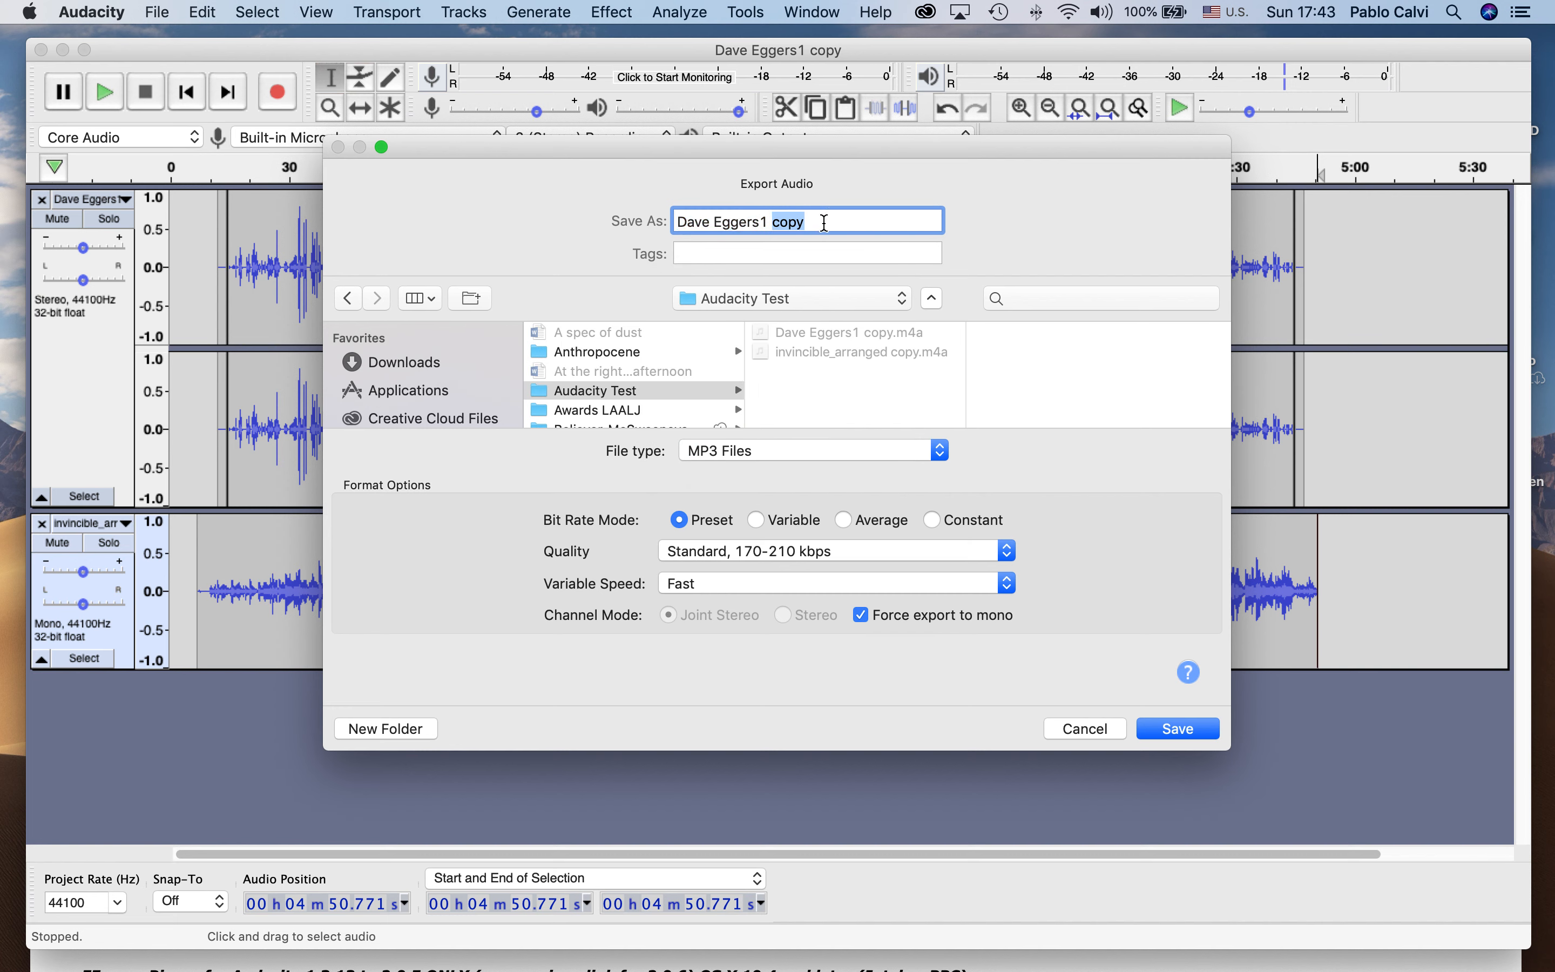
text(Edited int)
key(BackSpace)
key(BackSpace)
text(Interview)
click(1179, 731)
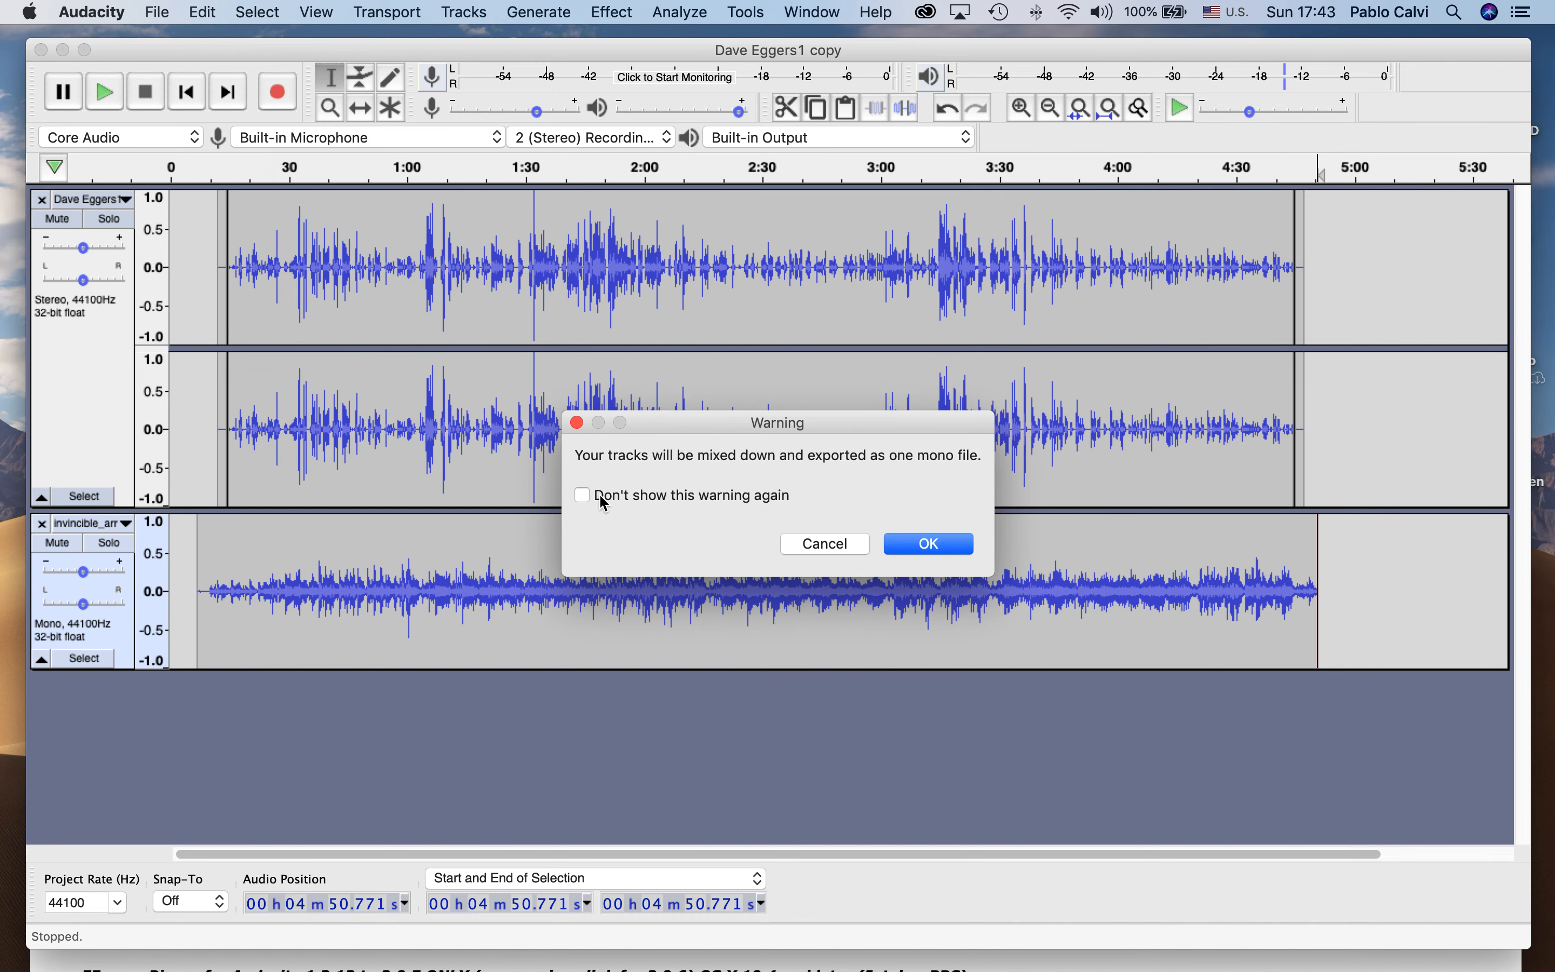
click(949, 554)
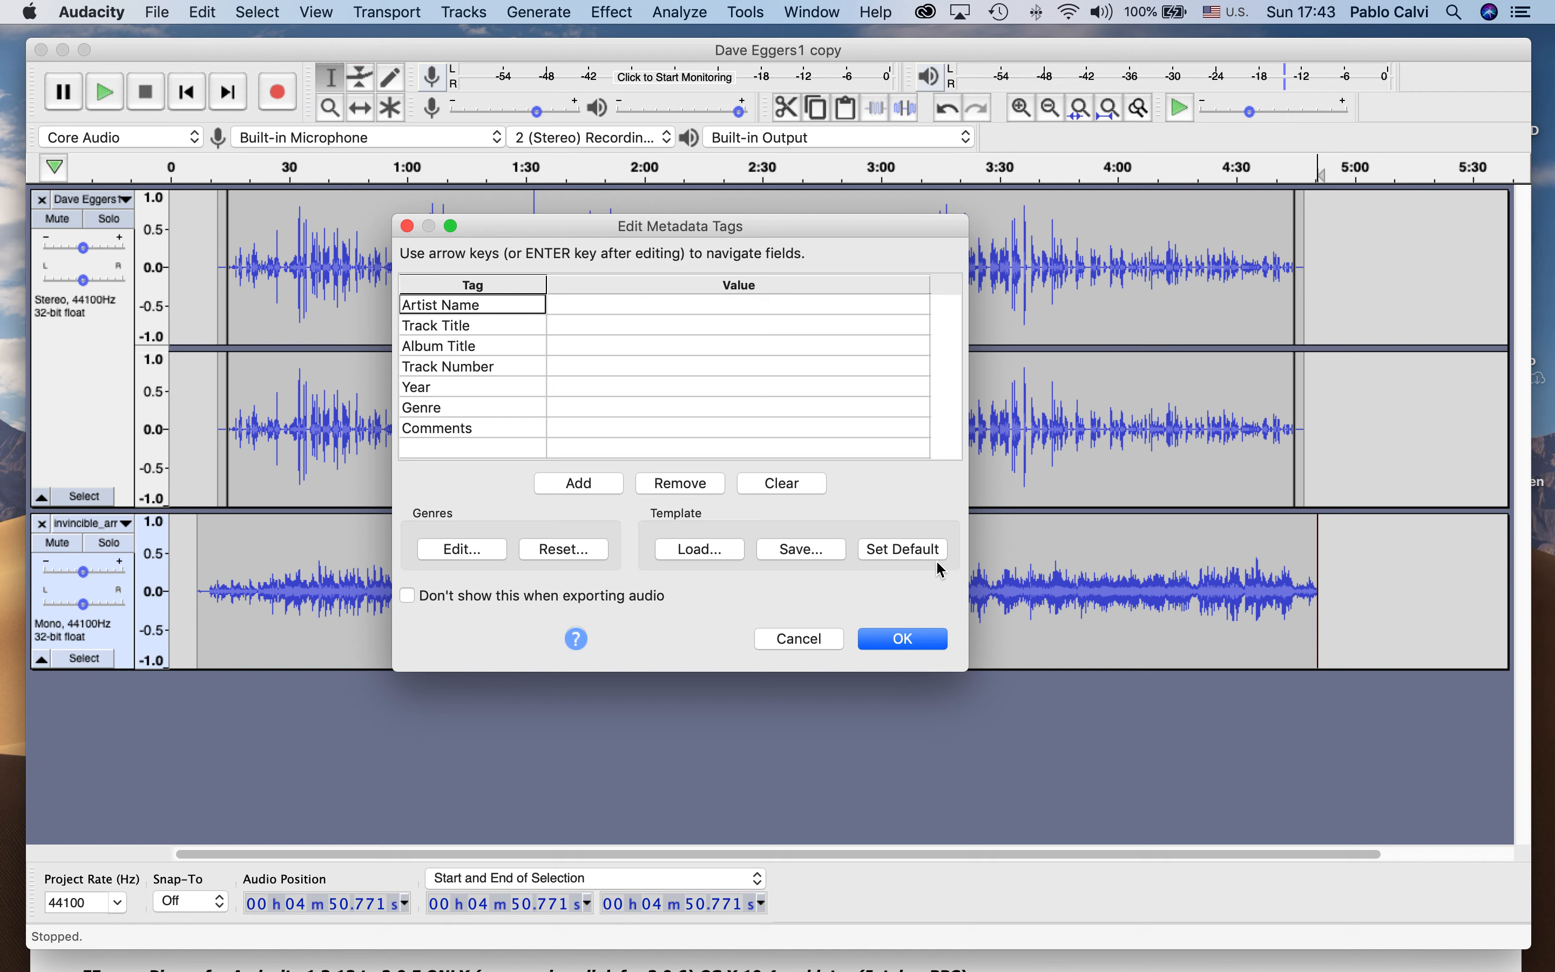
Go through the metadata tag fields, leave them blank, and complete the MP3 export.
click(574, 306)
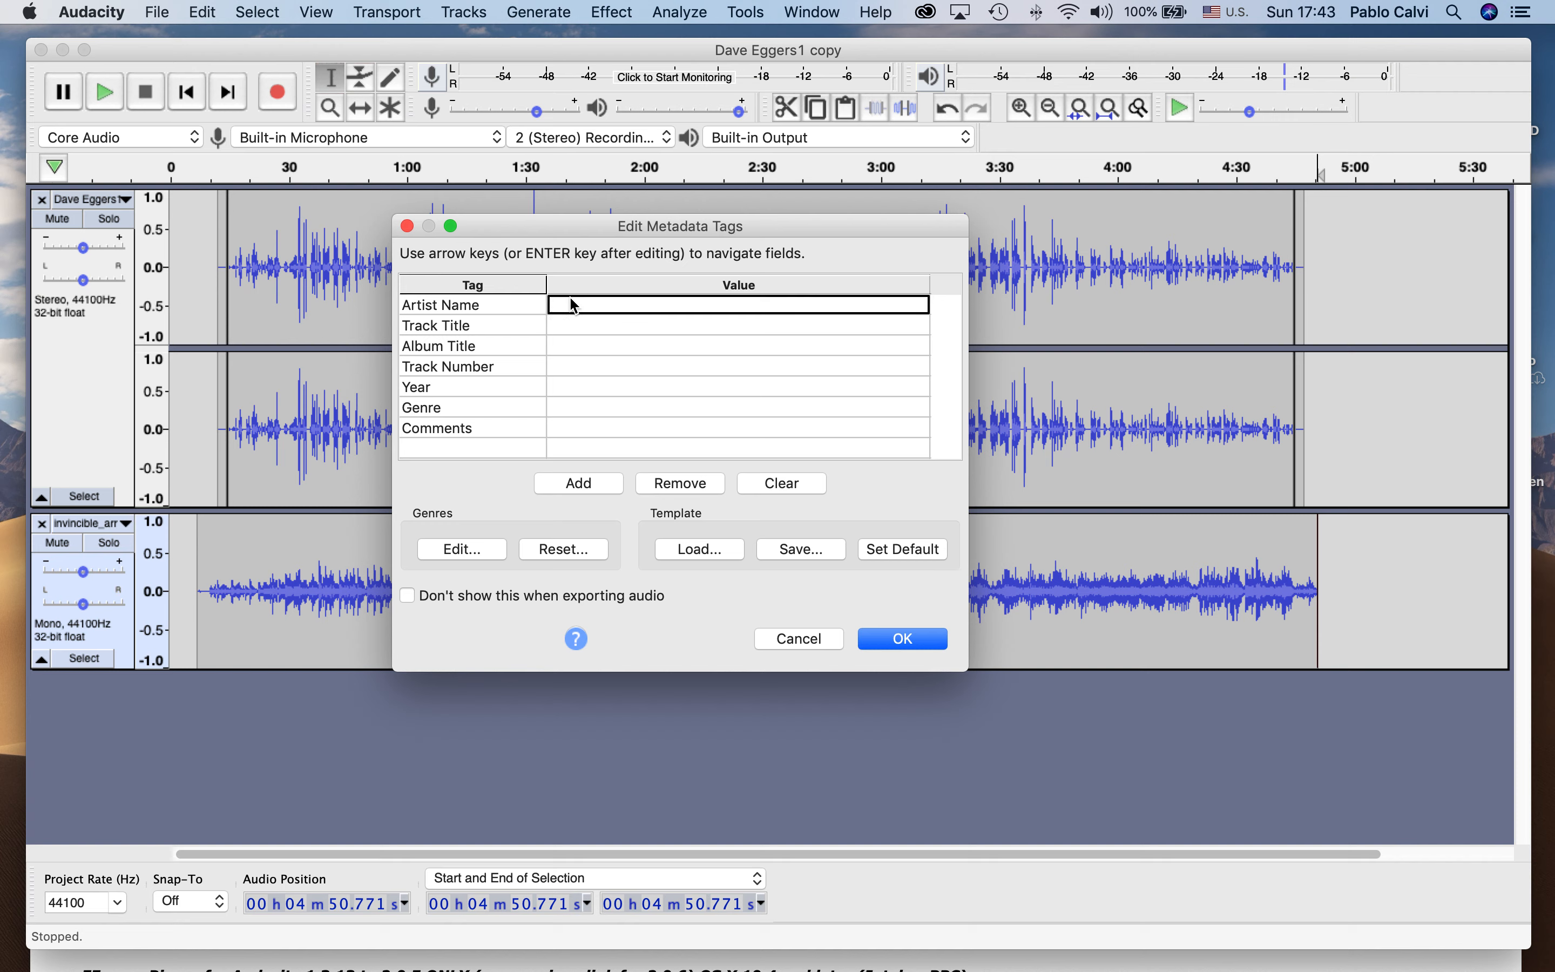
click(576, 332)
click(576, 343)
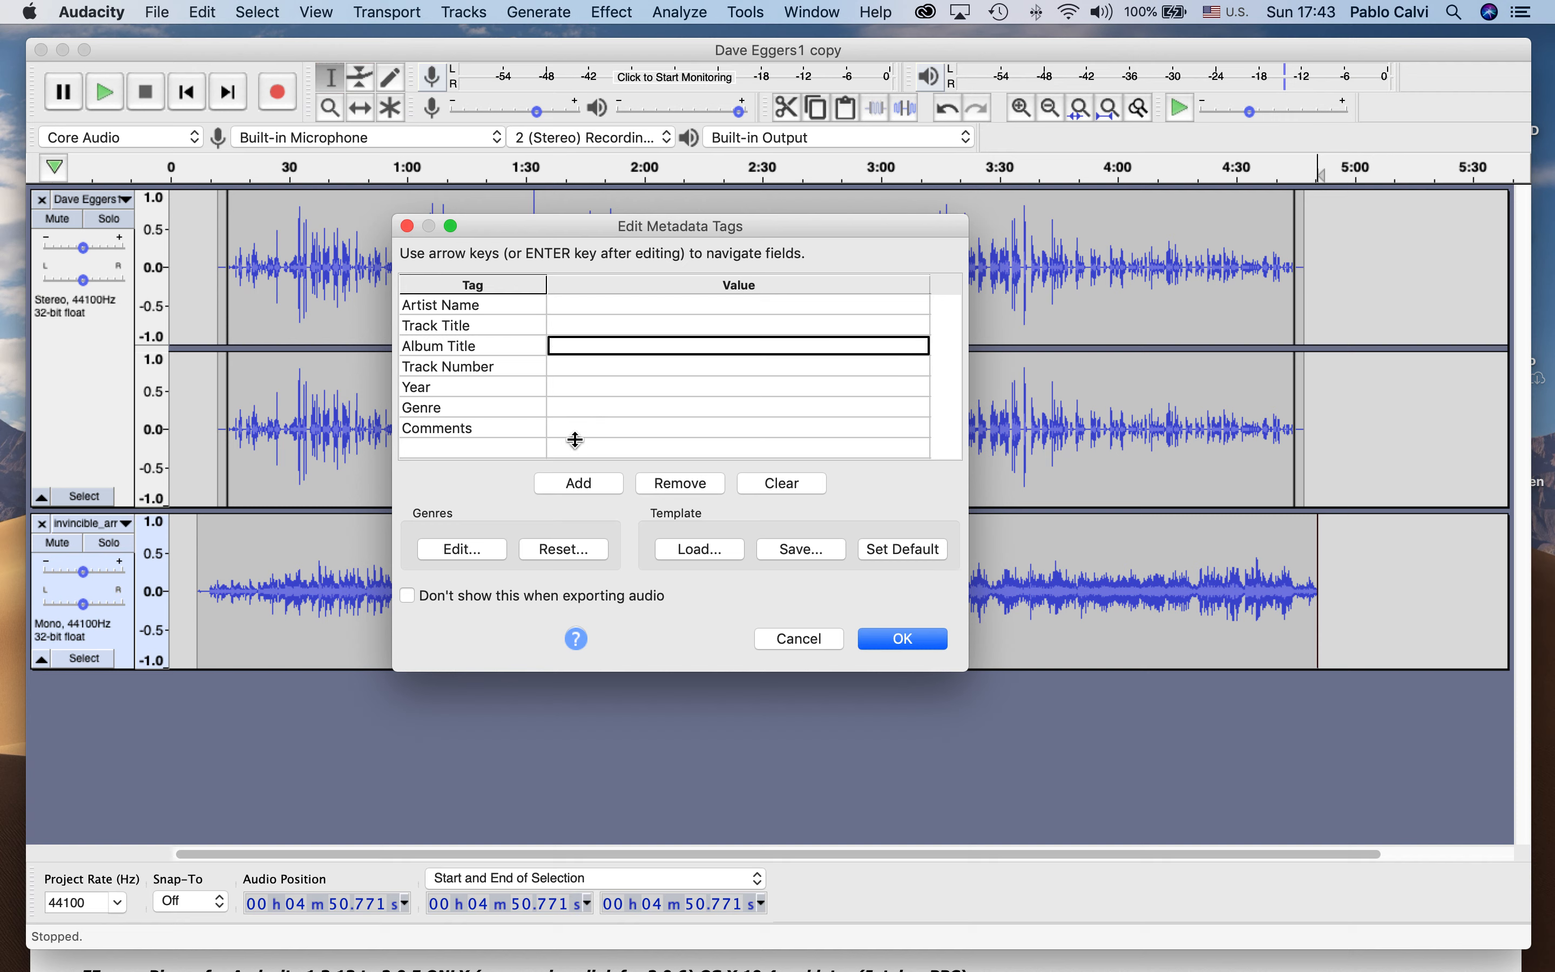
click(895, 640)
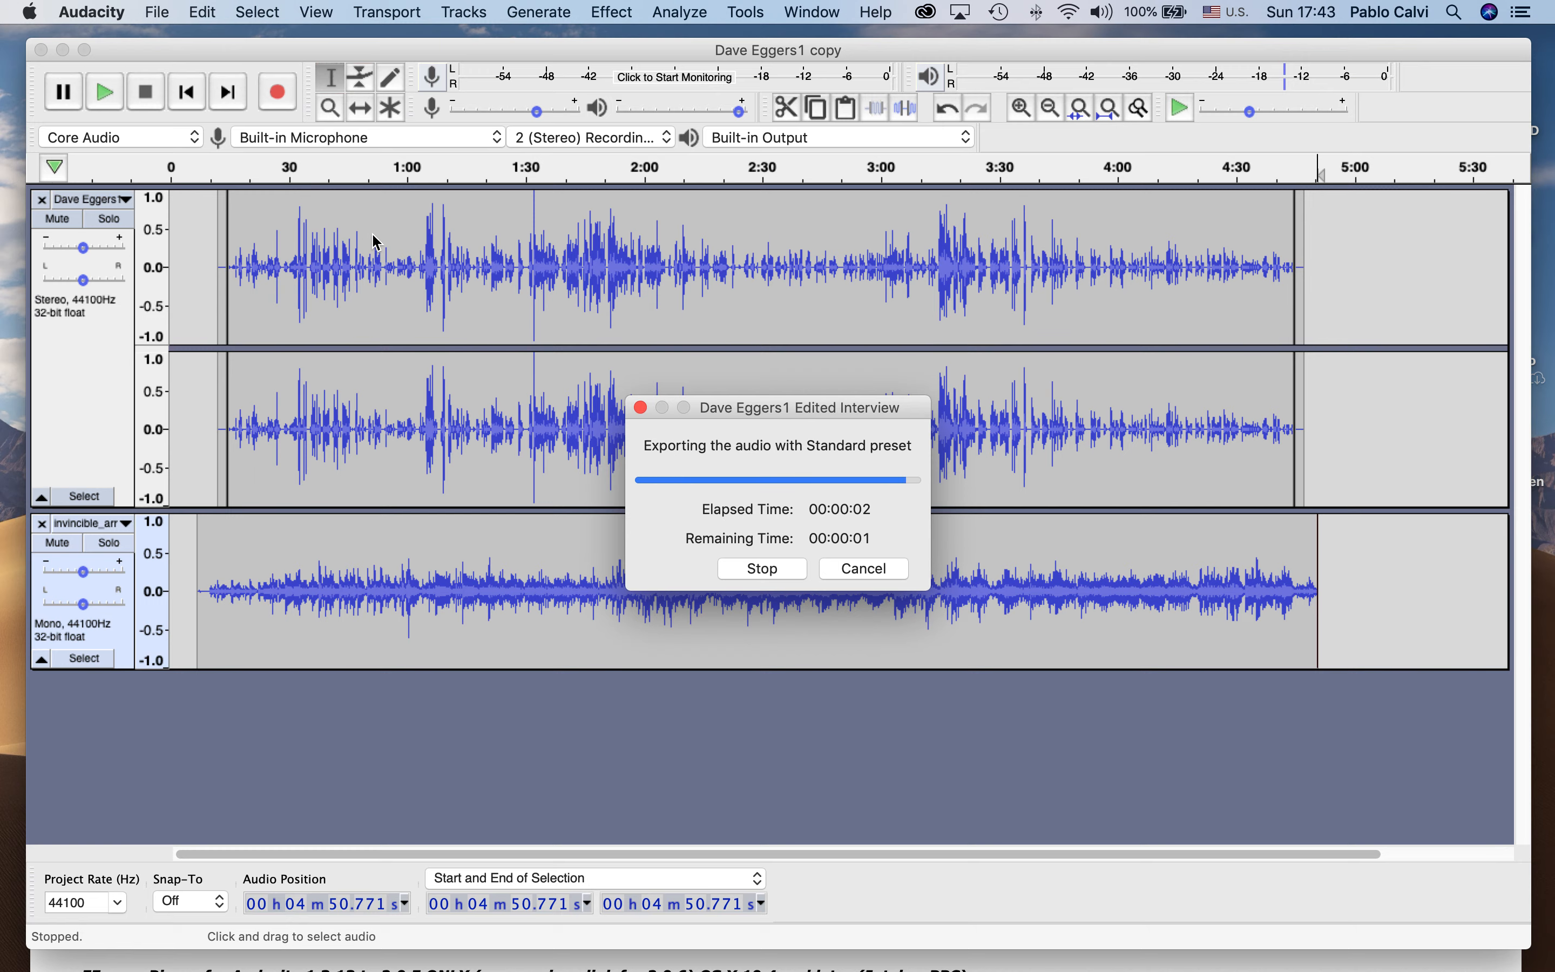
Minimize the Audacity and browser windows, and locate the exported MP3 in the Audacity Test folder in Finder.
click(64, 49)
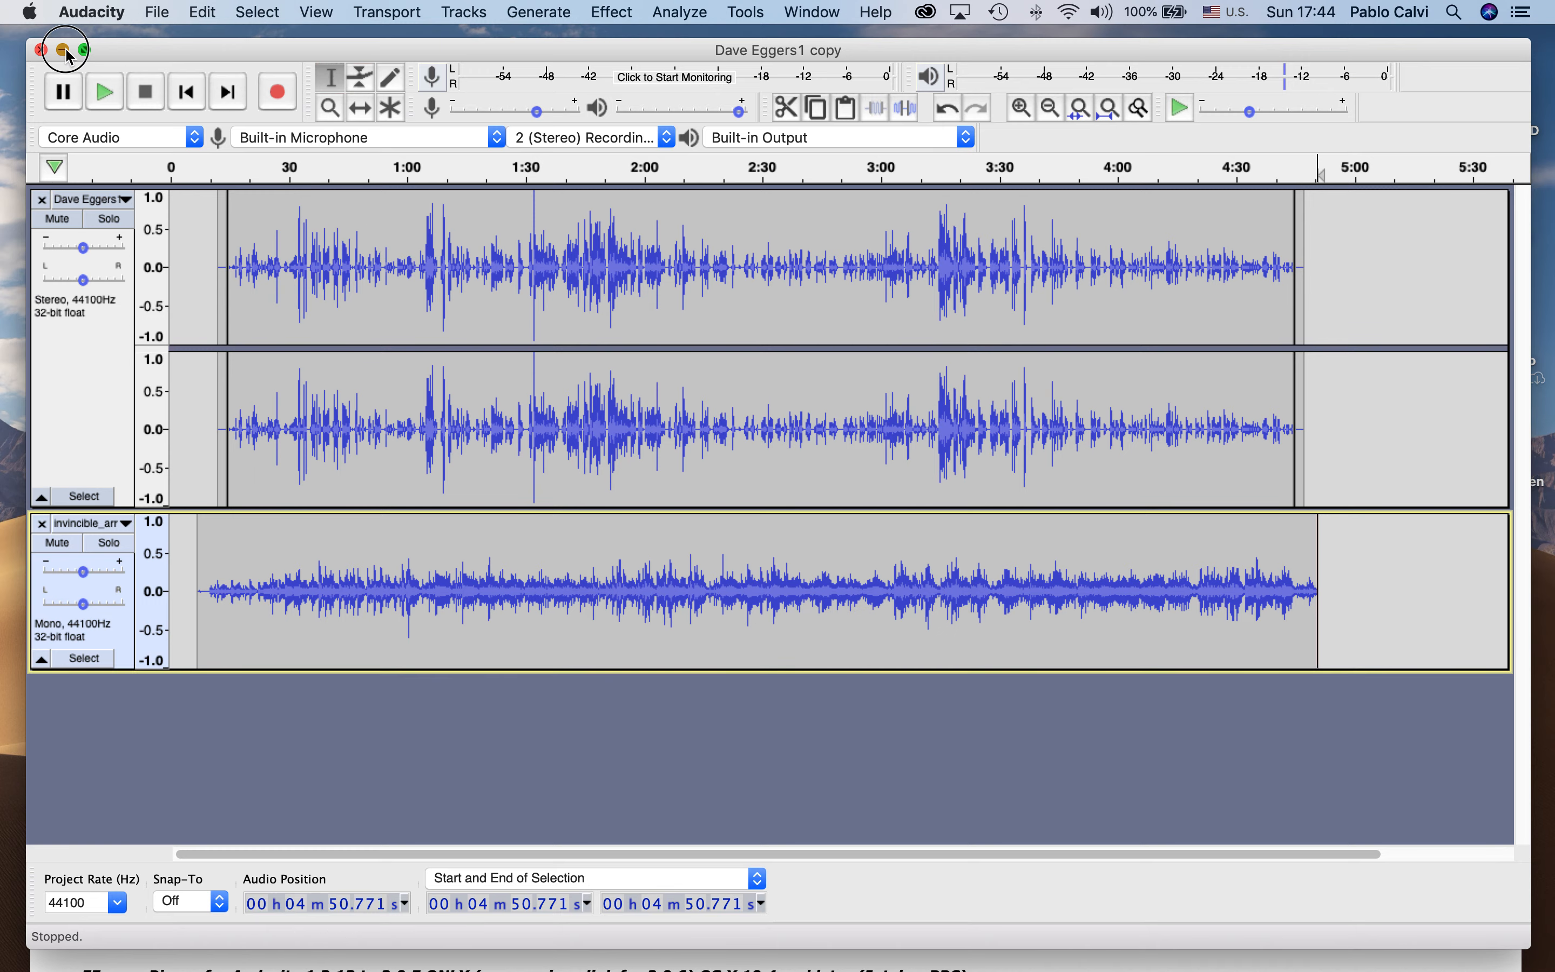
click(72, 60)
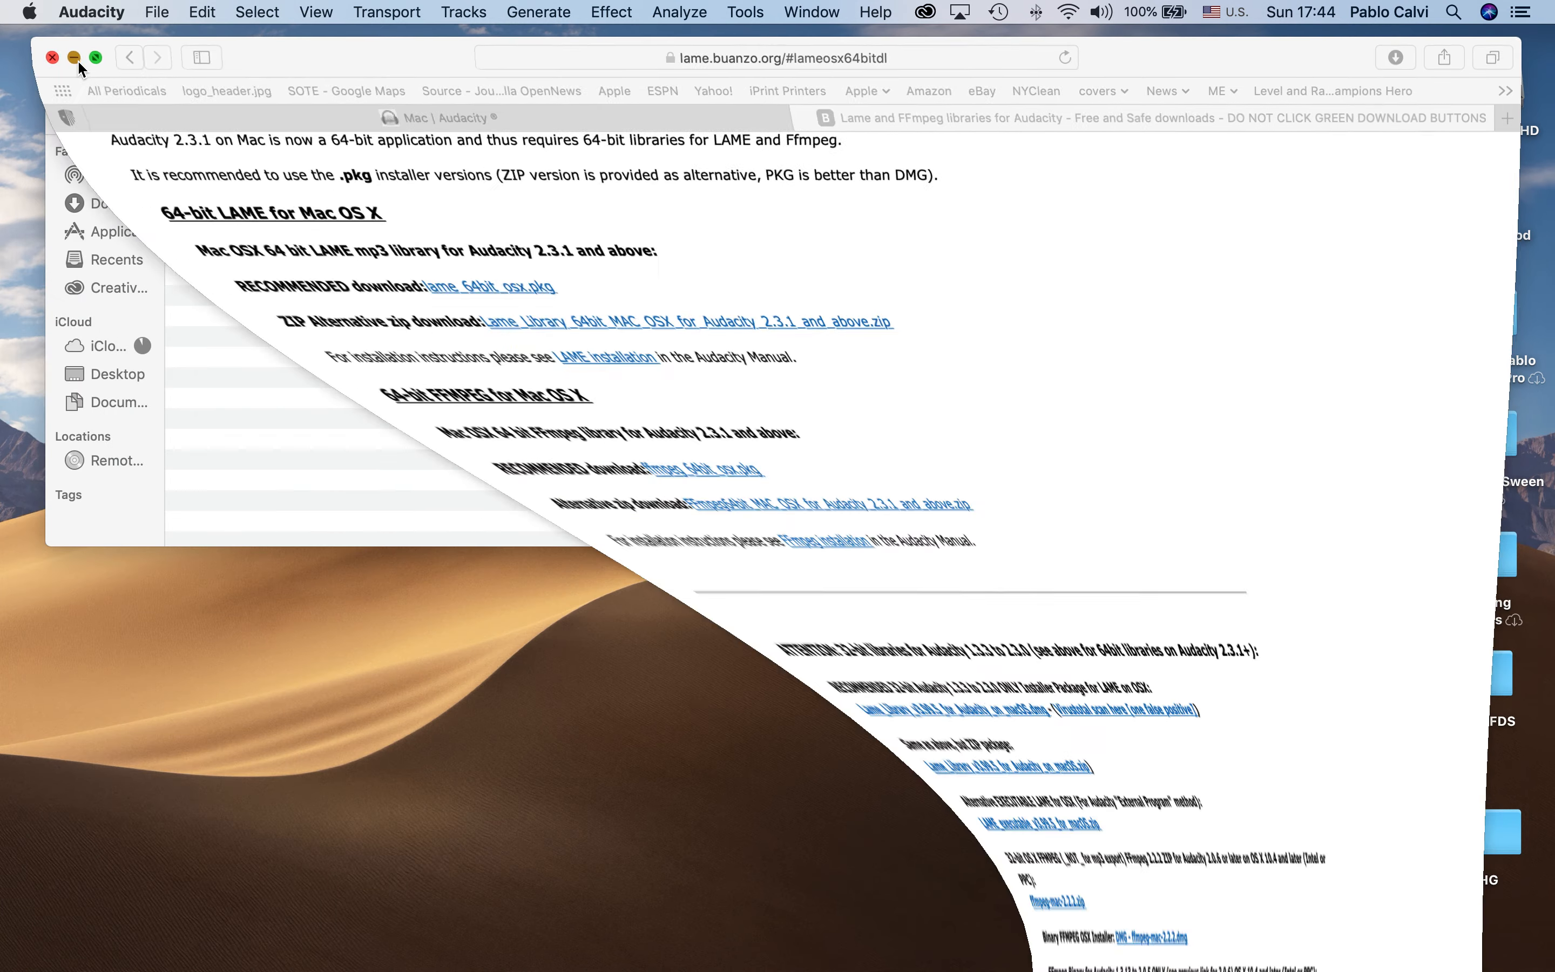
drag(358, 87, 452, 149)
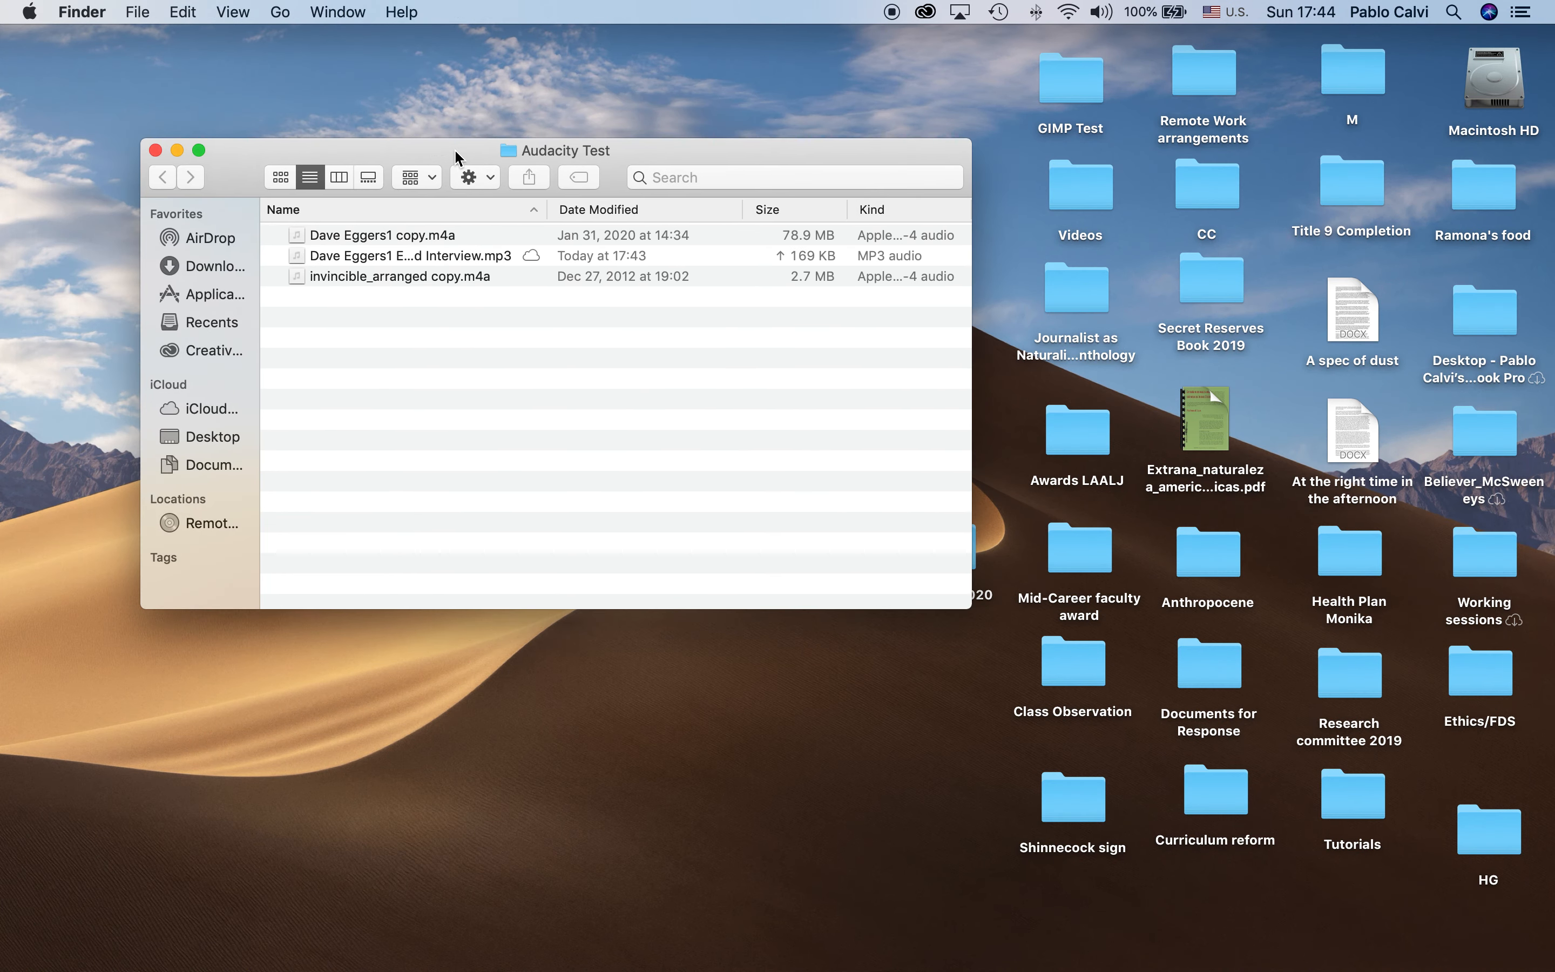
click(420, 279)
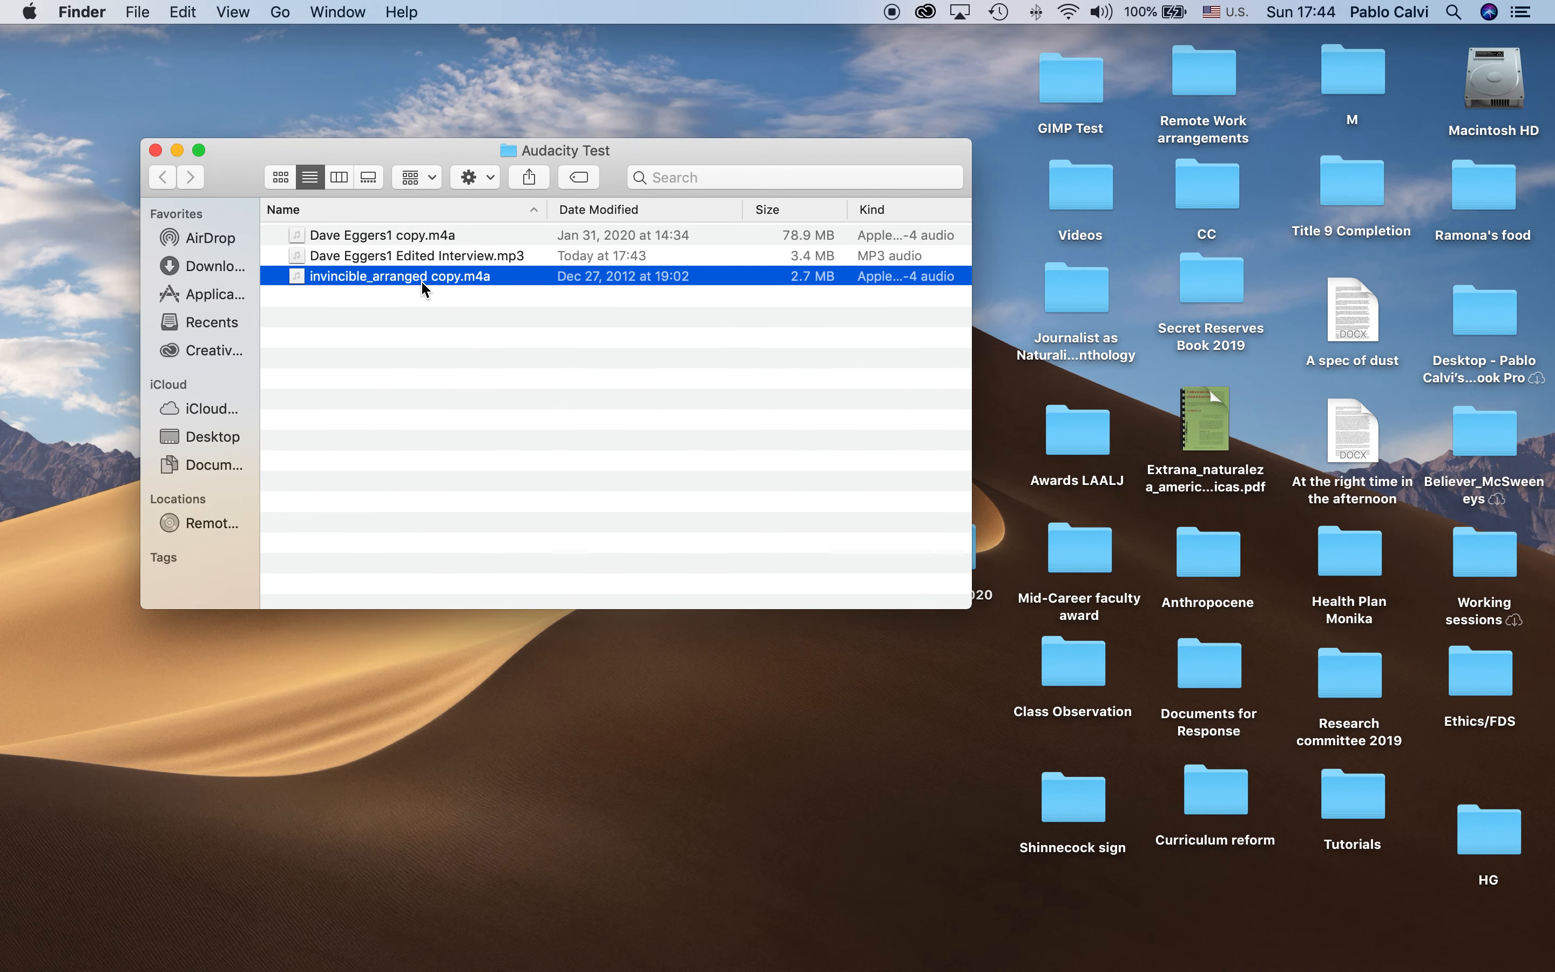
click(408, 257)
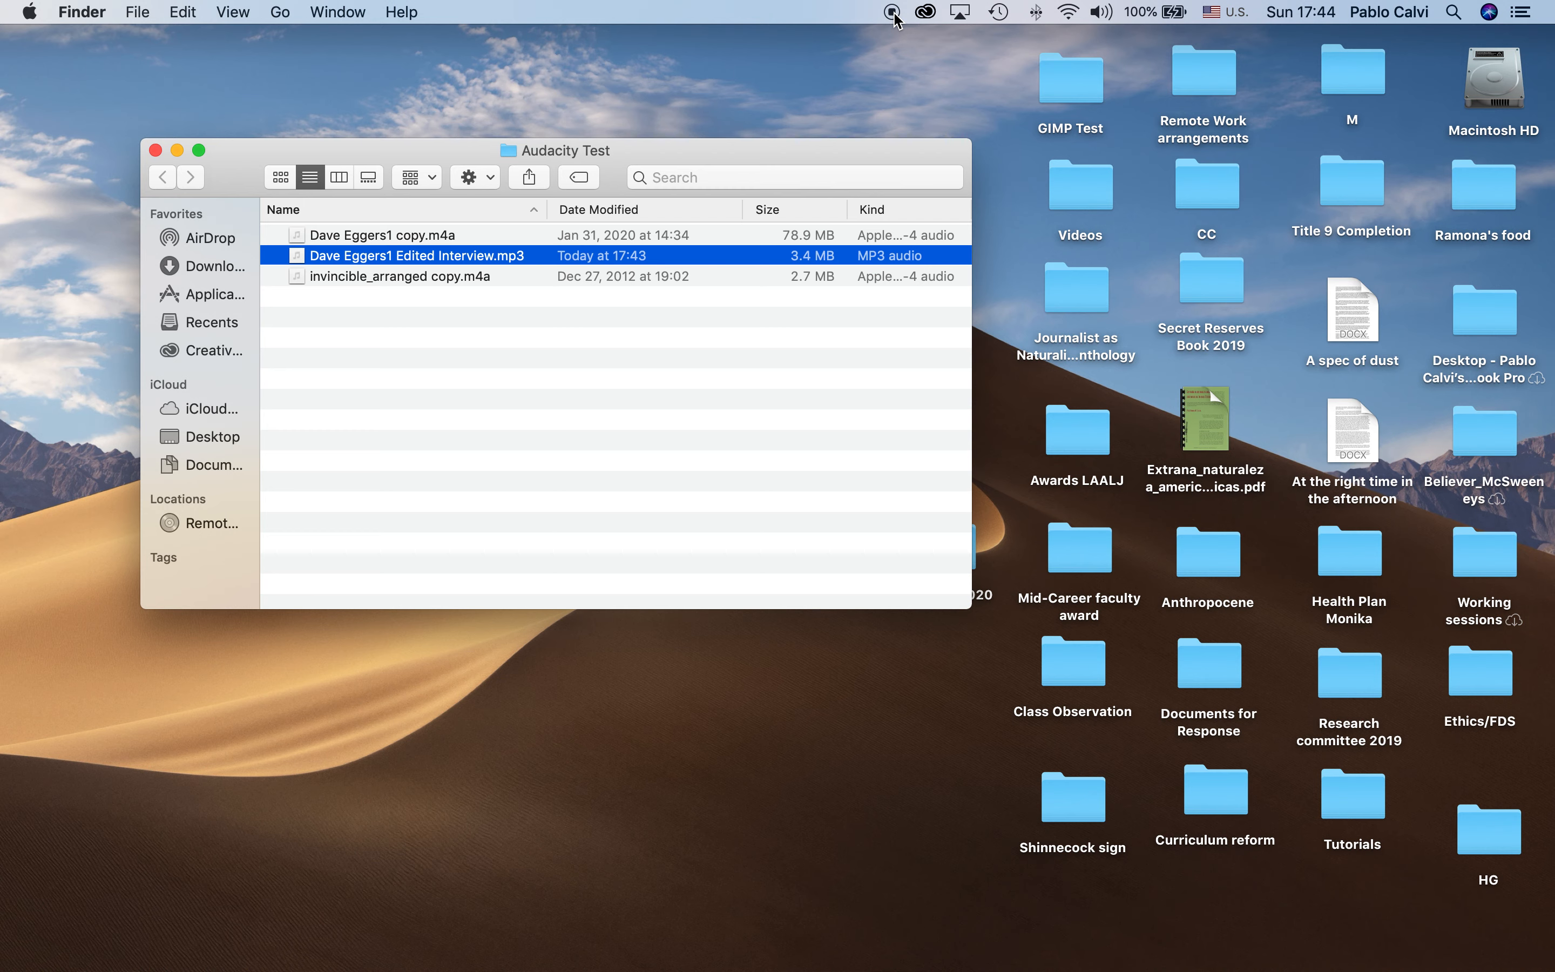
drag(839, 162, 879, 145)
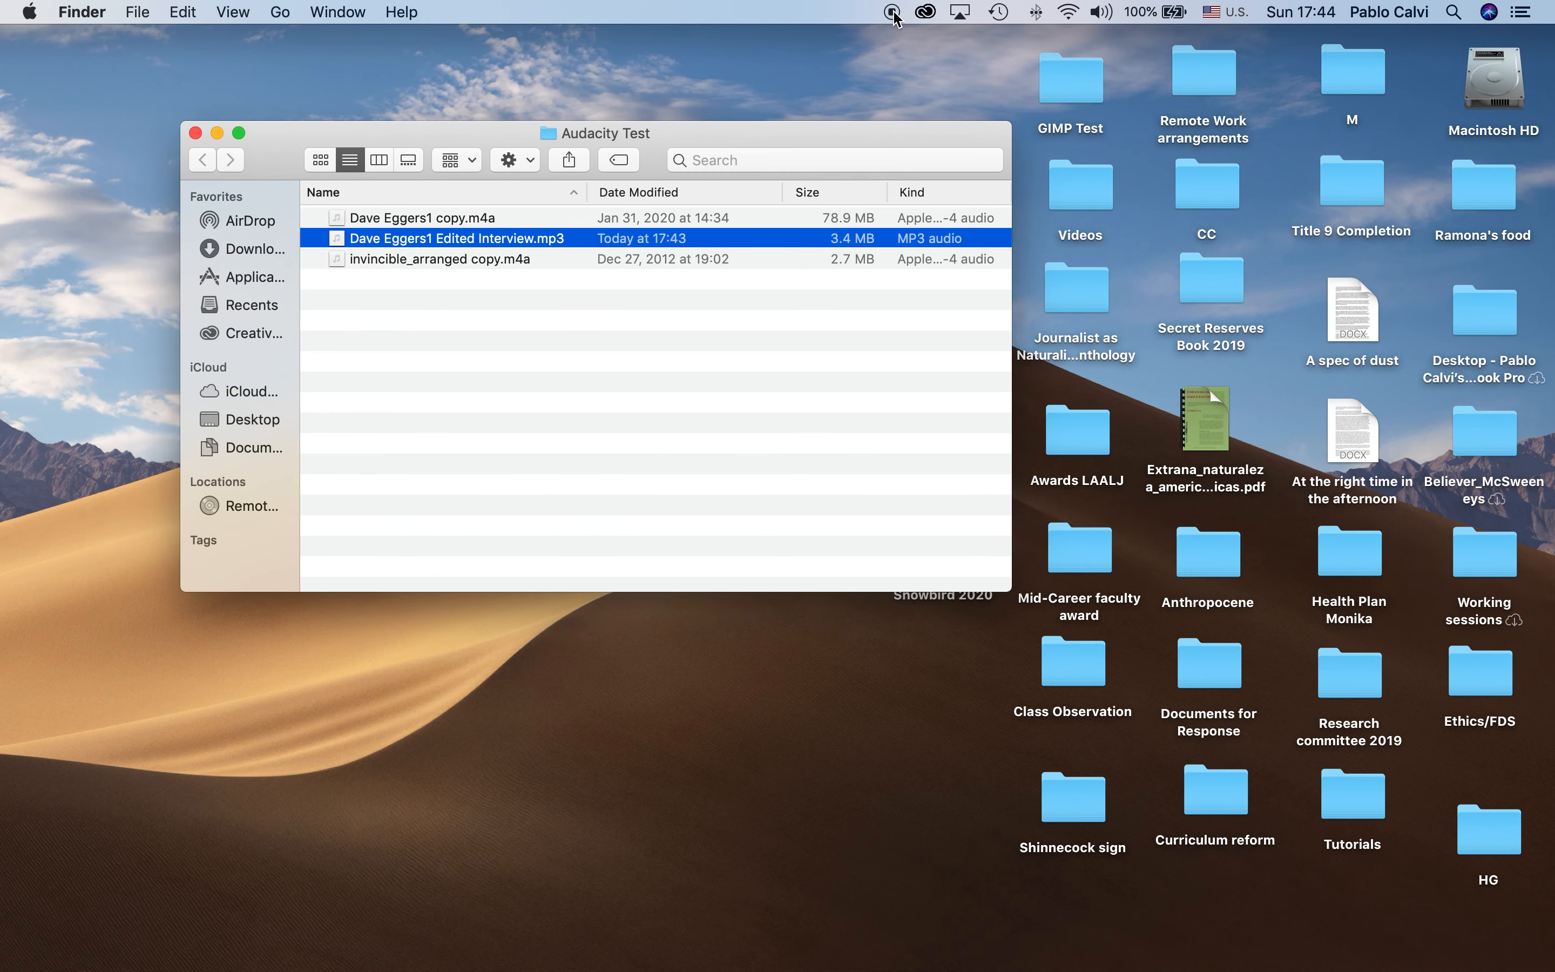